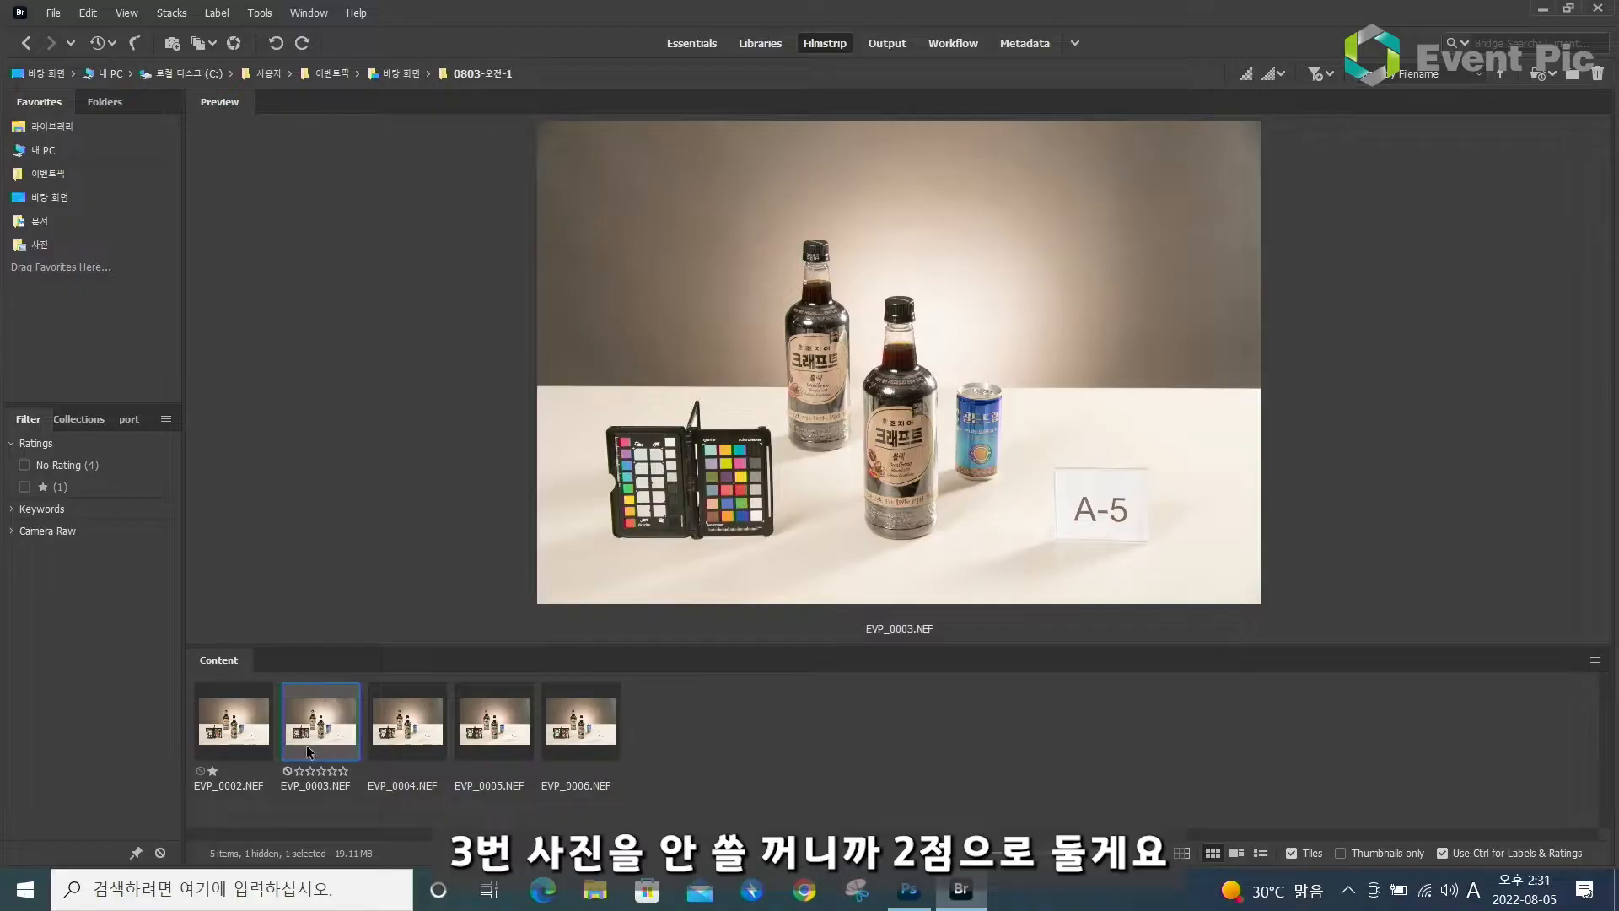
Compare the background light in EVP_0004.NEF and EVP_0005.NEF, and rate EVP_0004.NEF three stars
click(399, 753)
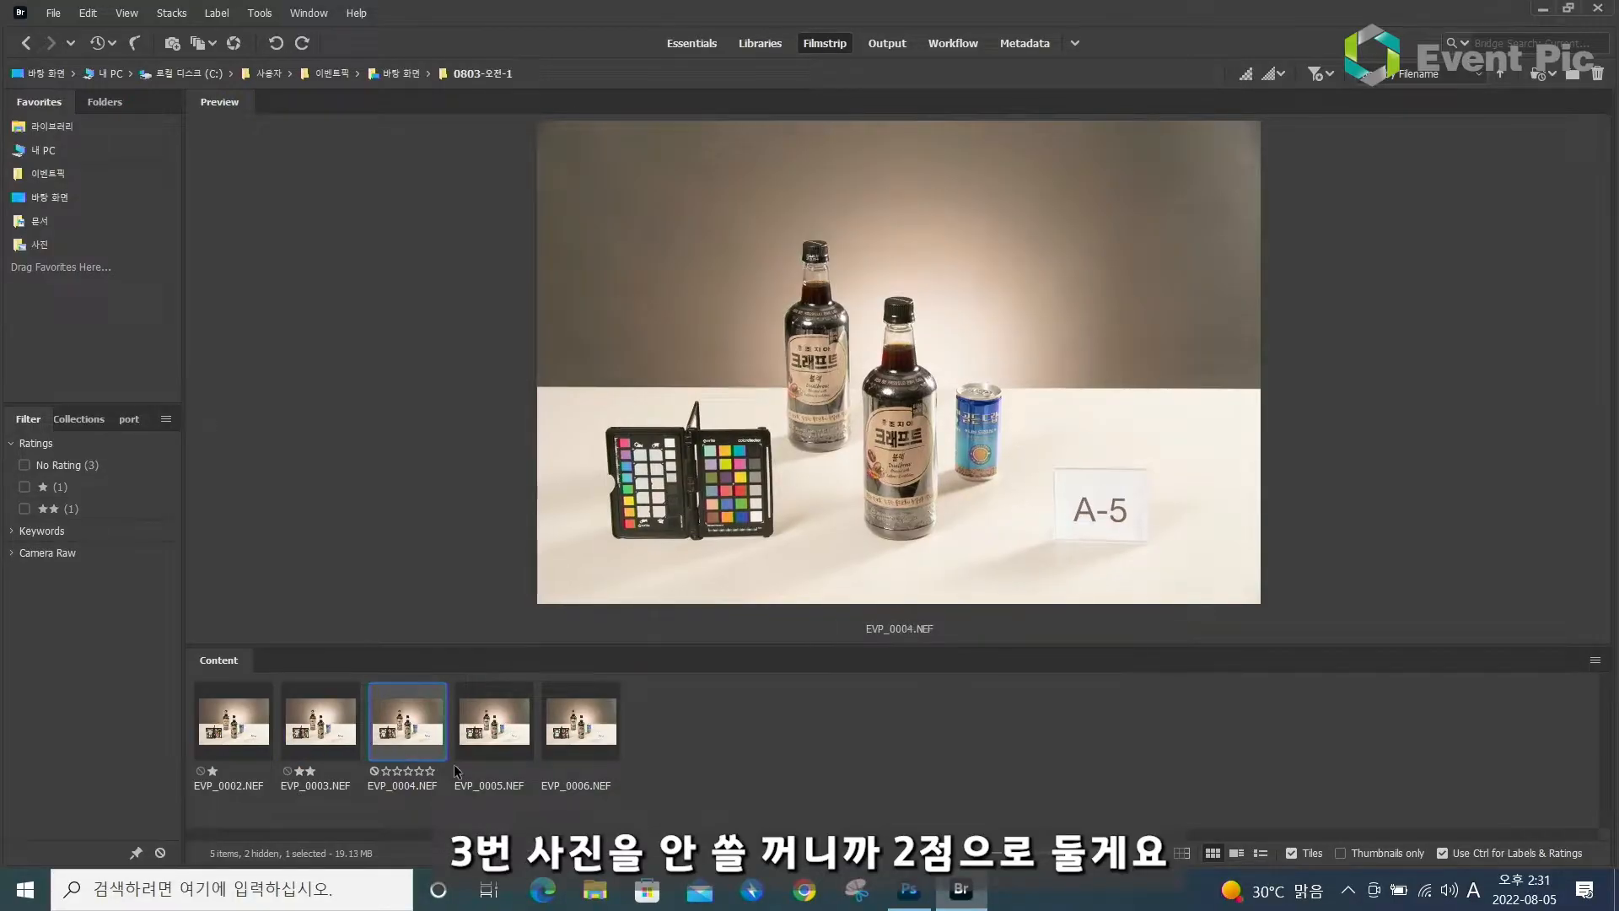
click(478, 727)
click(419, 728)
click(479, 727)
click(419, 729)
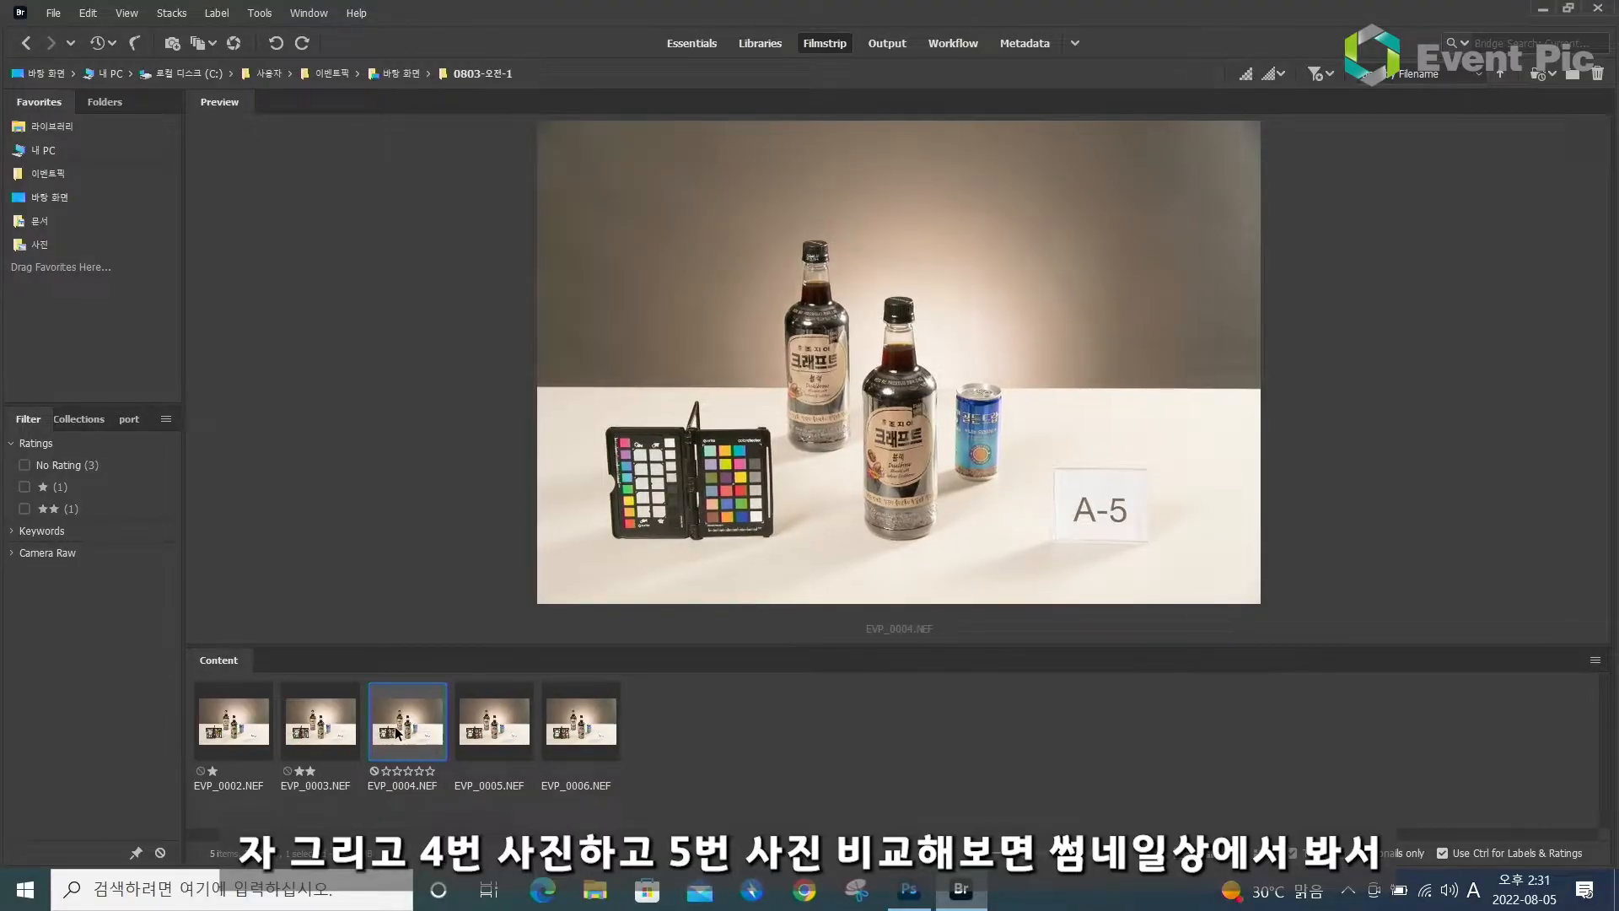
click(491, 723)
click(376, 740)
click(455, 731)
click(381, 735)
click(499, 726)
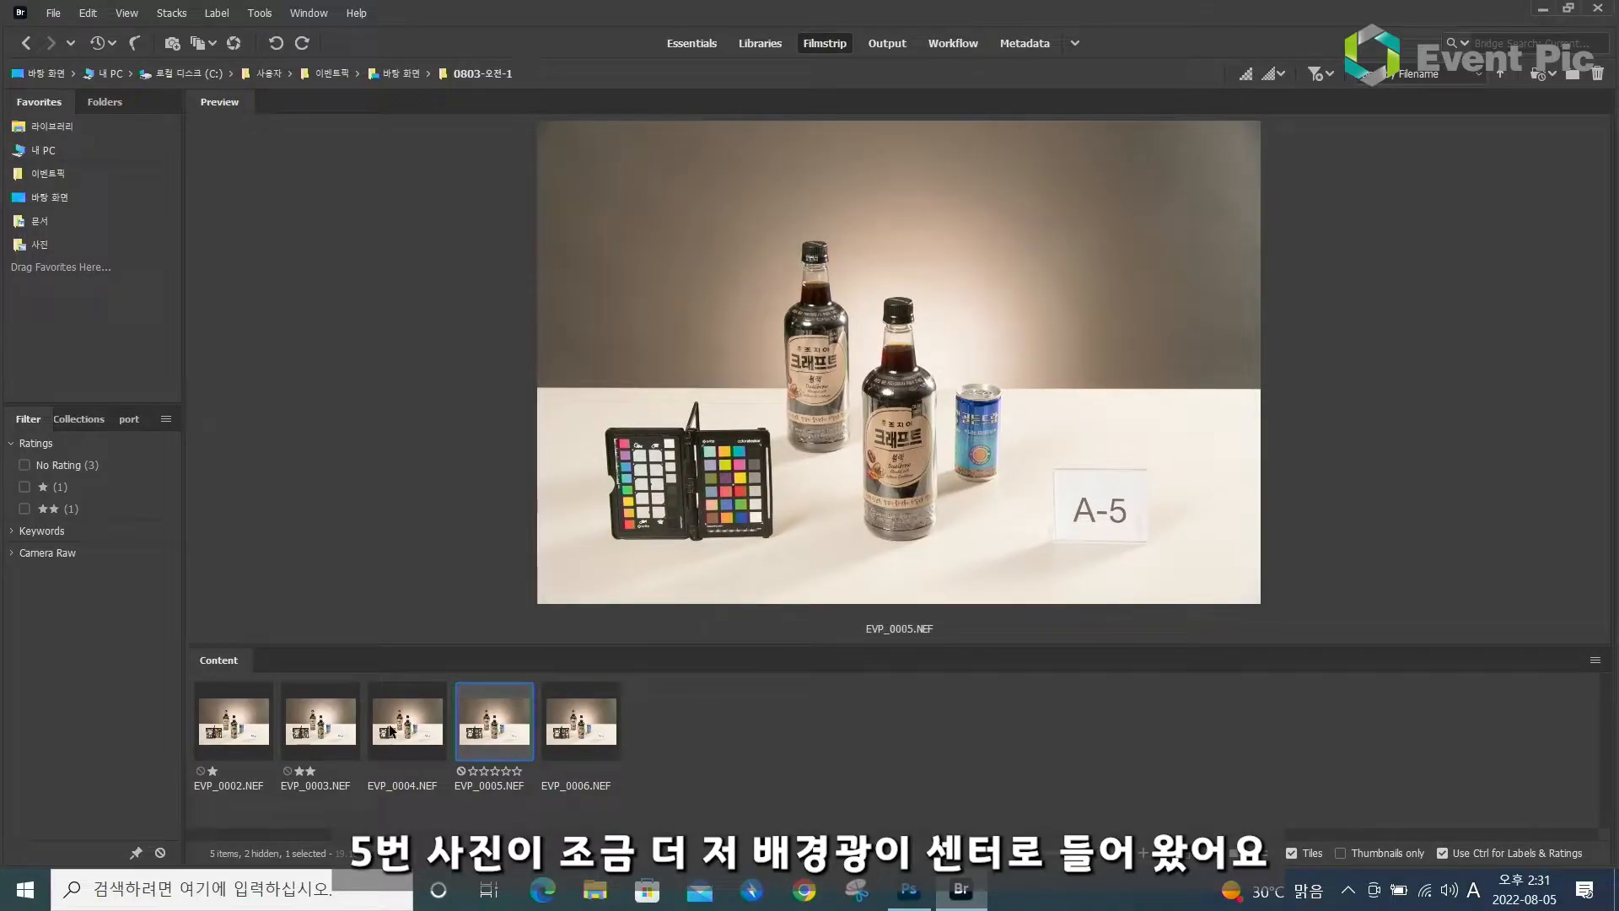
click(391, 730)
click(406, 771)
Inspect EVP_0005.NEF magnified in full screen, examining the focus on the bottles, can and color checker
click(504, 715)
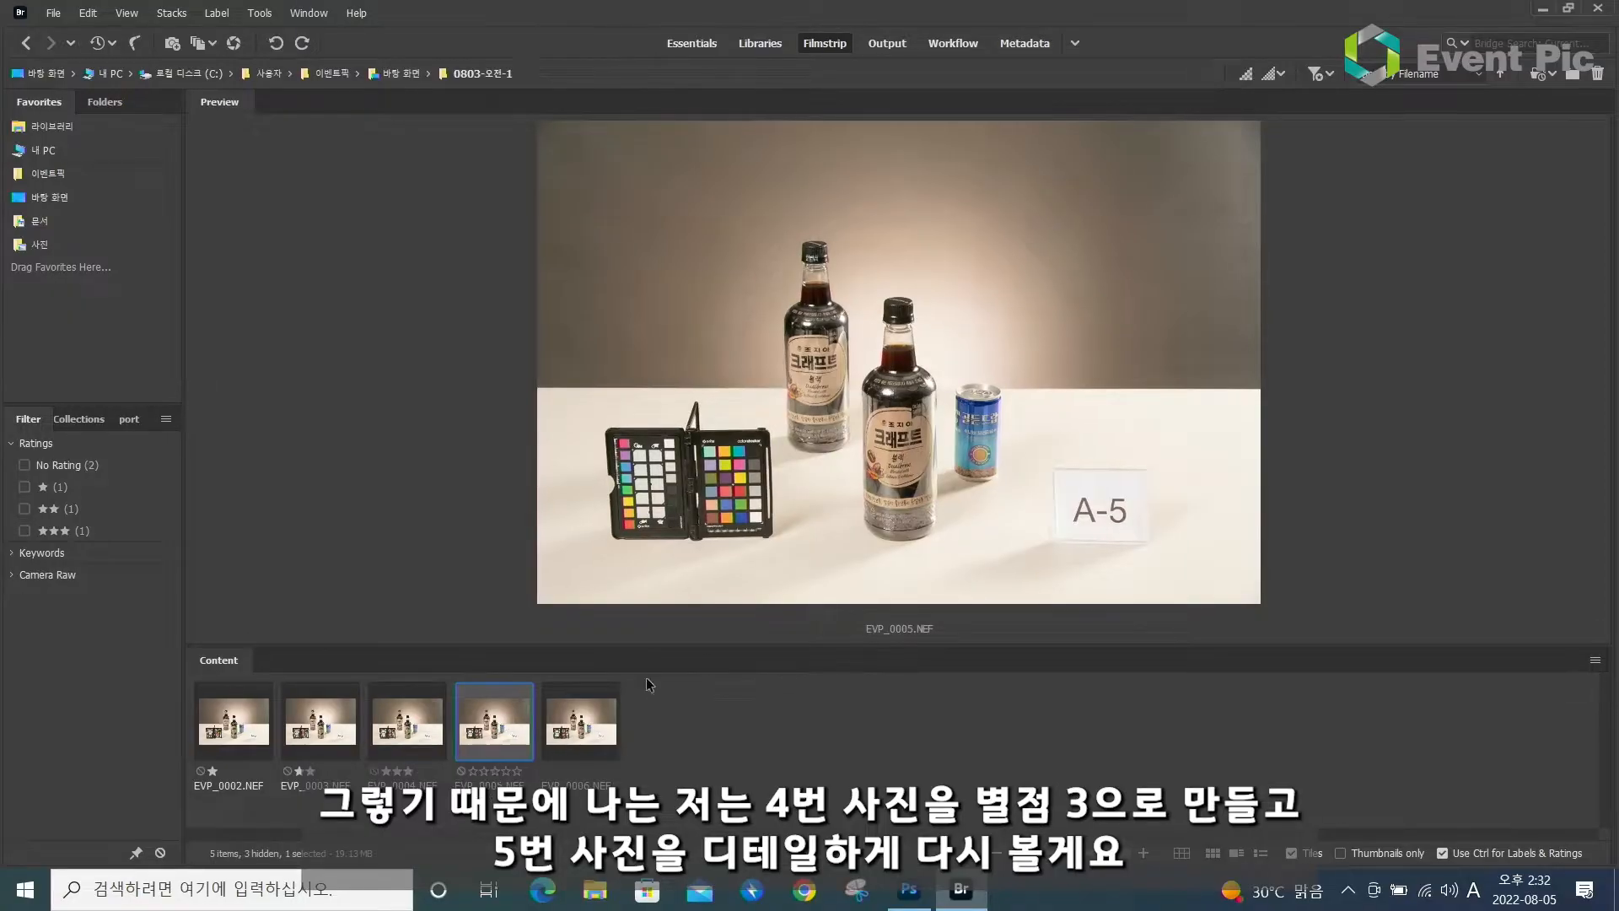
key(space)
click(756, 516)
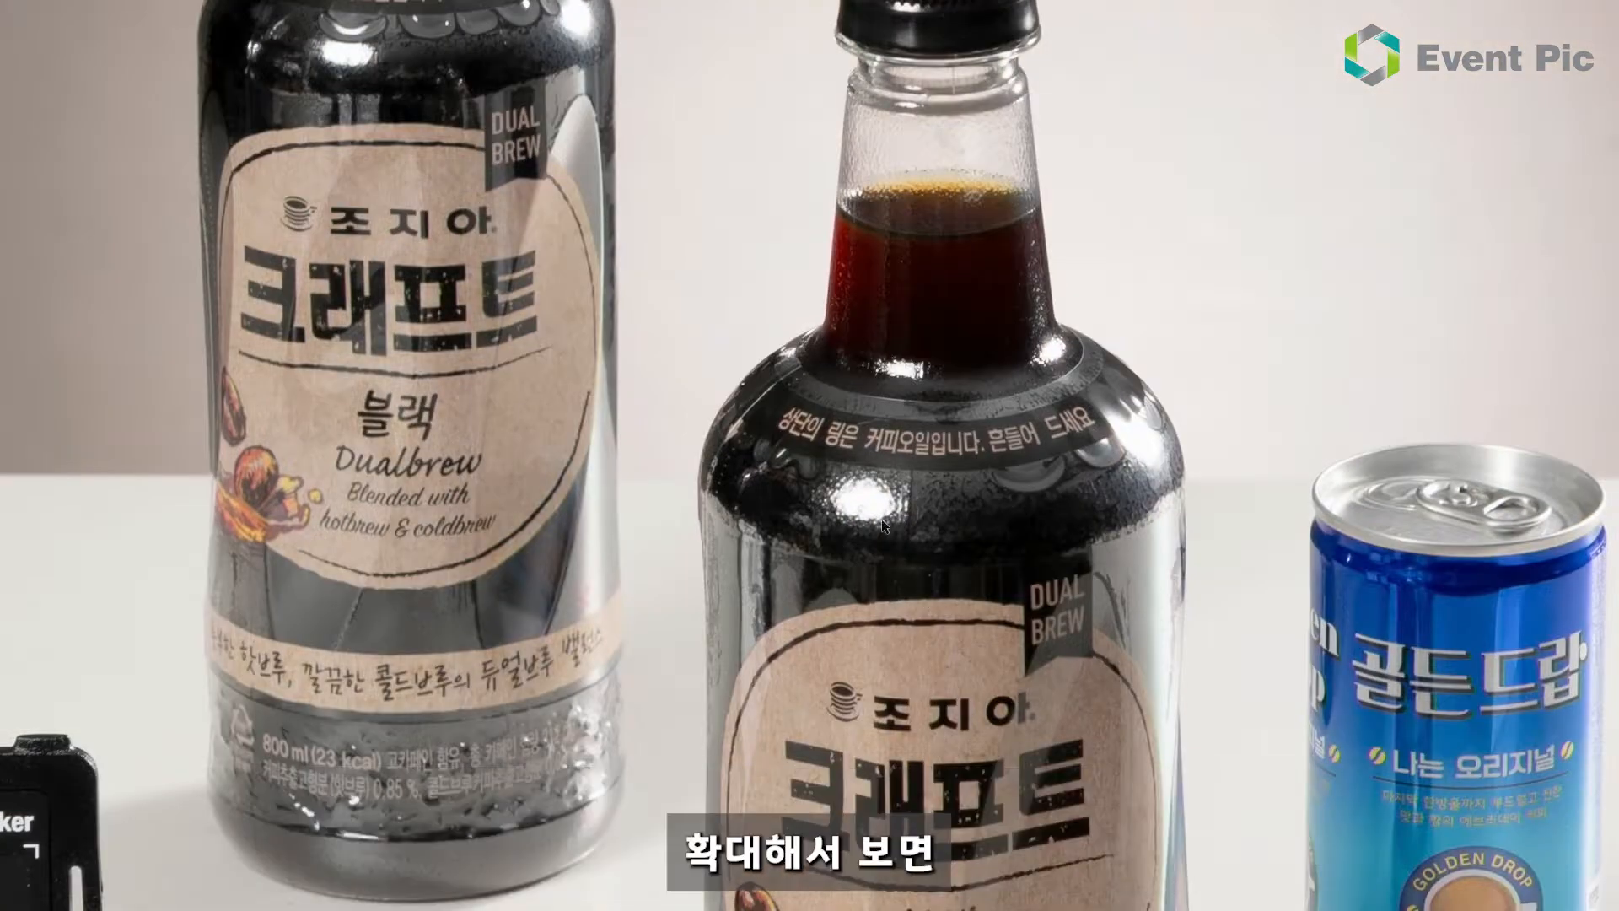
drag(889, 557, 856, 858)
drag(588, 442, 476, 53)
drag(1244, 874, 1588, 489)
drag(405, 560, 658, 553)
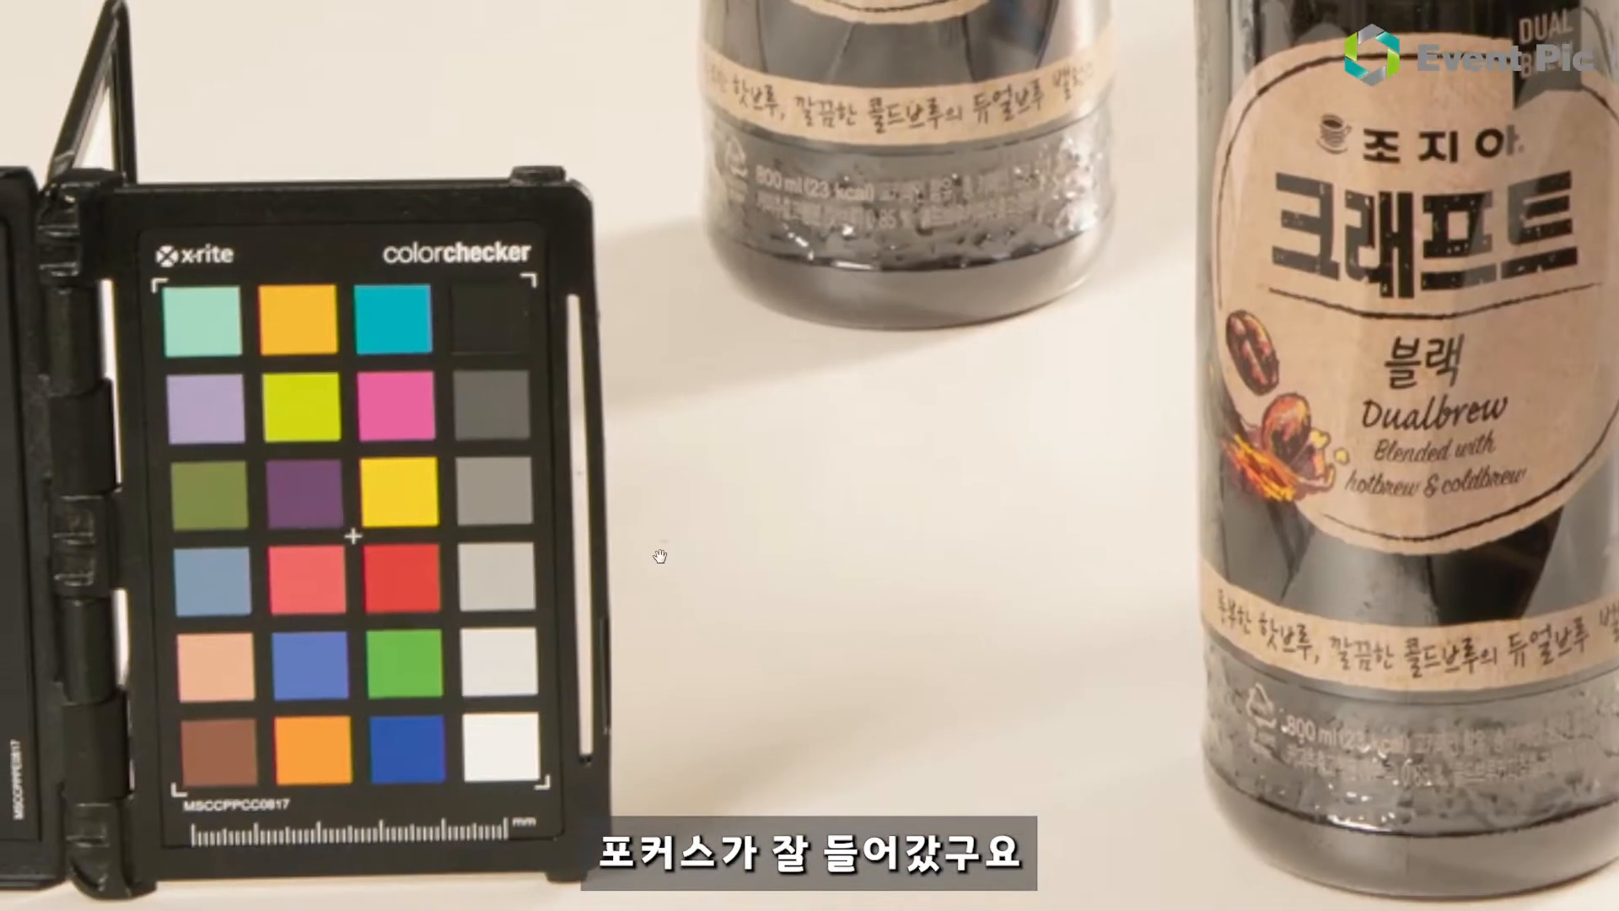
key(space)
Inspect EVP_0006.NEF magnified and compare its detail with EVP_0005.NEF
key(Right)
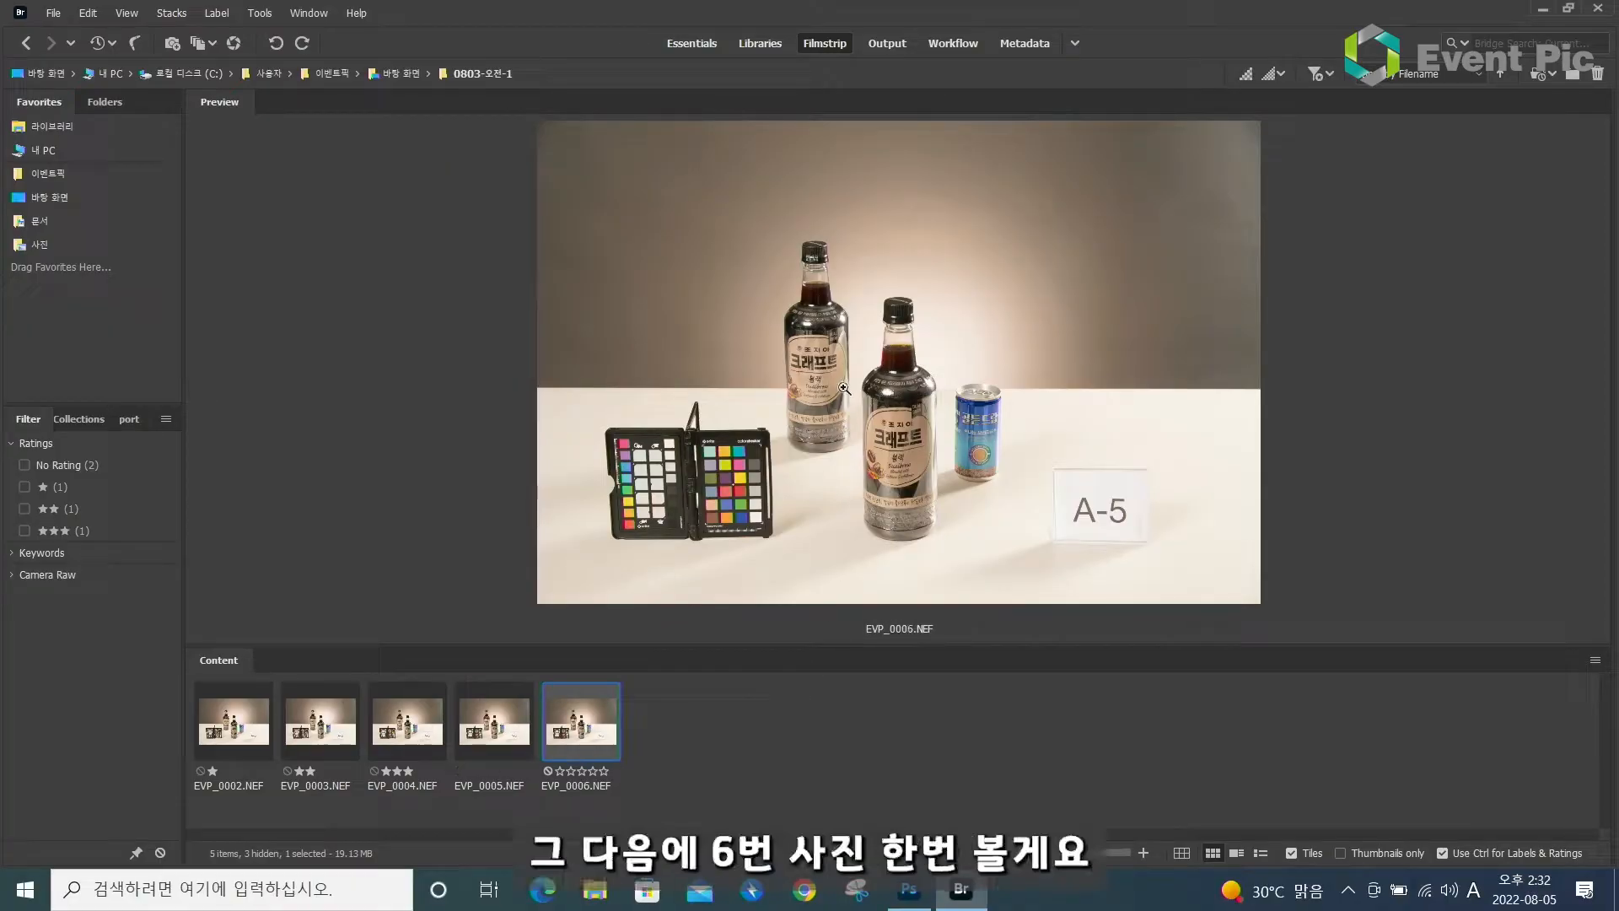
click(872, 430)
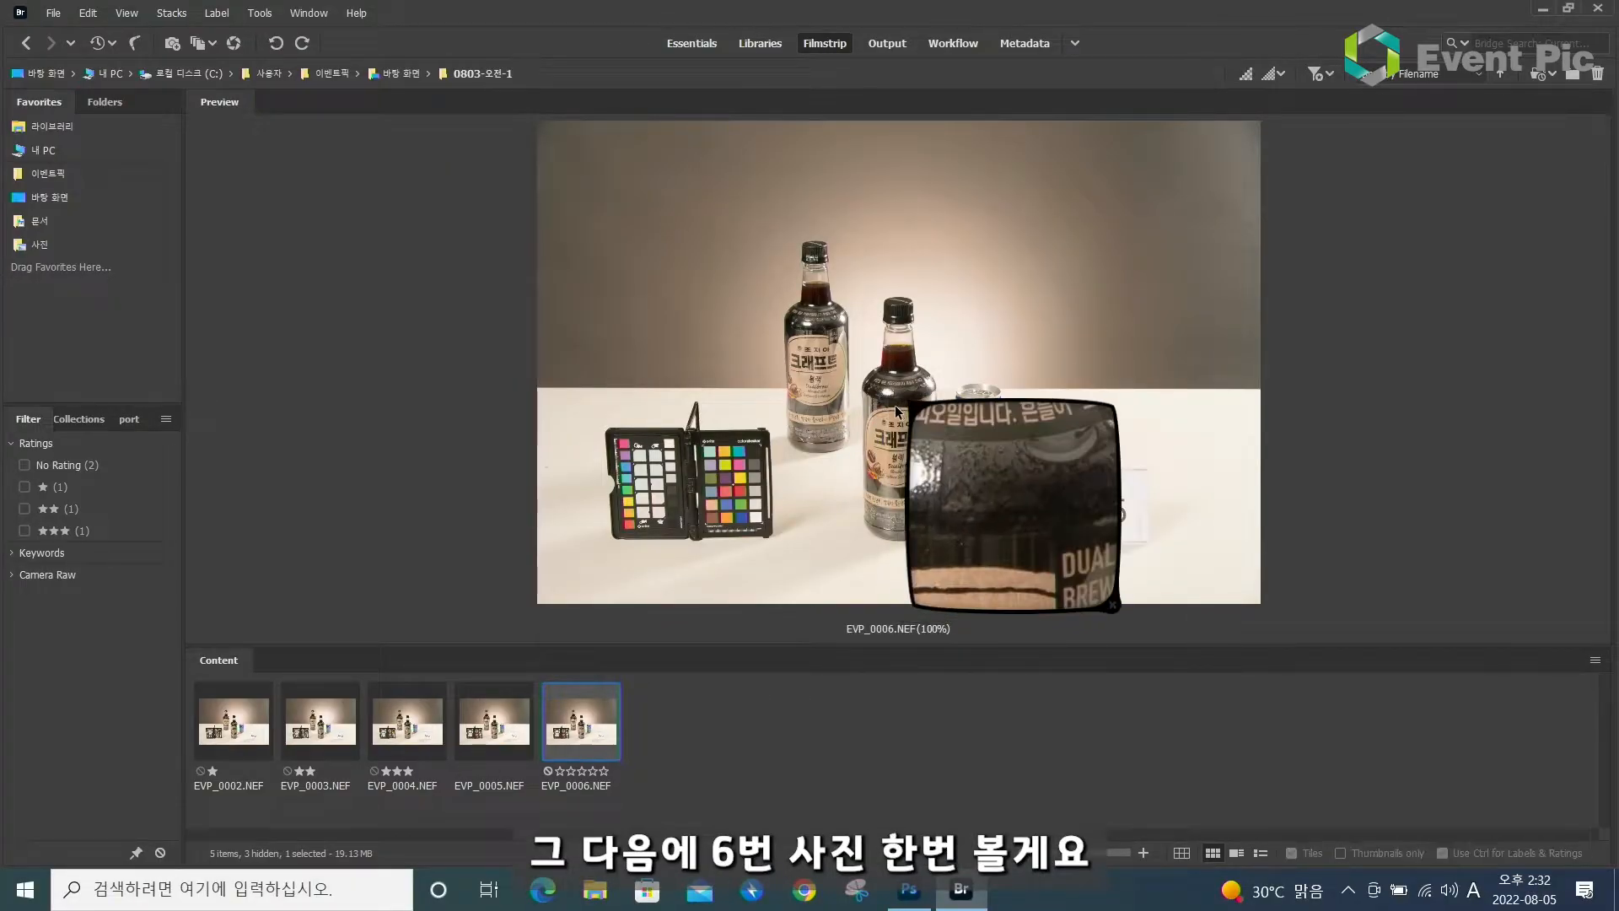
key(space)
click(788, 516)
drag(828, 515, 726, 438)
key(space)
click(511, 749)
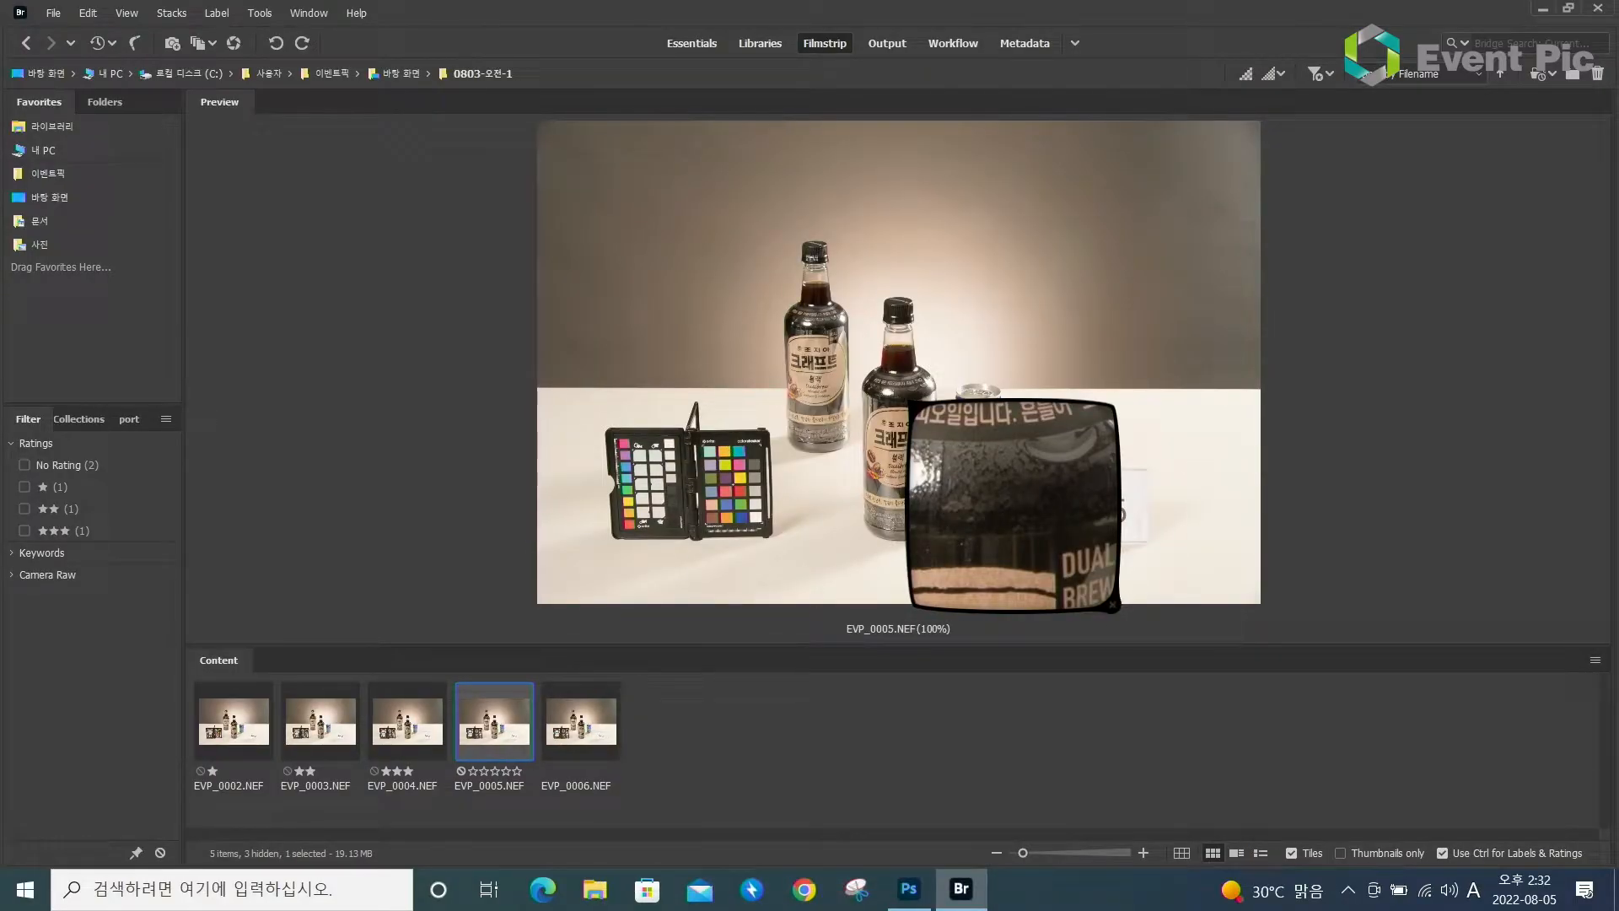
click(1112, 605)
click(557, 742)
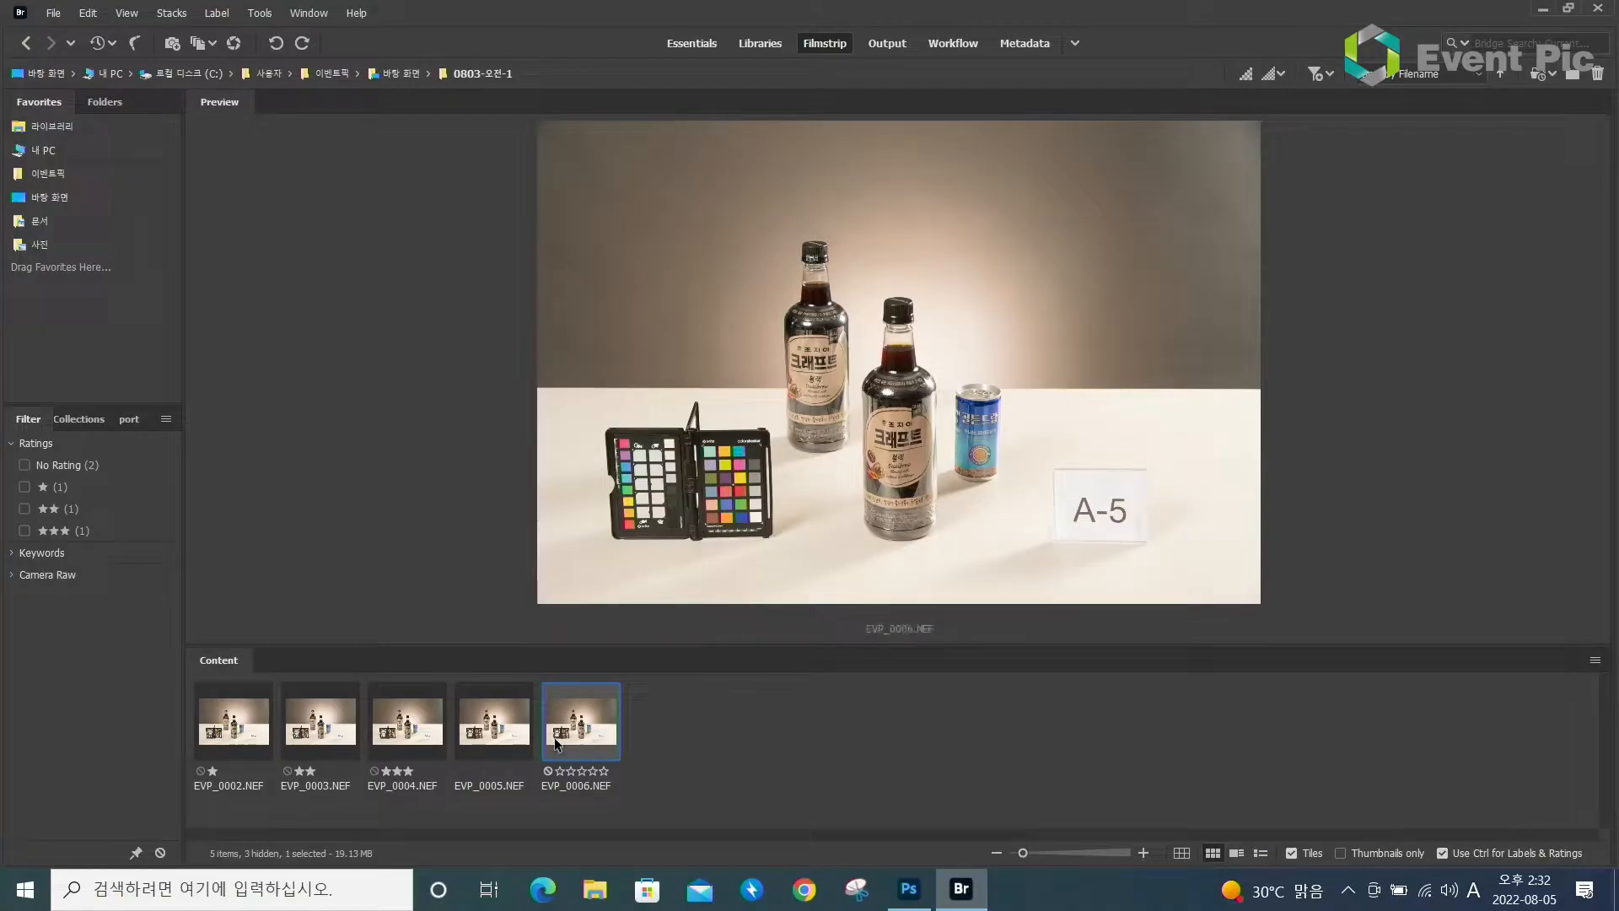
Rate EVP_0005.NEF four stars and EVP_0006.NEF five stars
click(492, 750)
click(504, 771)
click(579, 770)
click(605, 771)
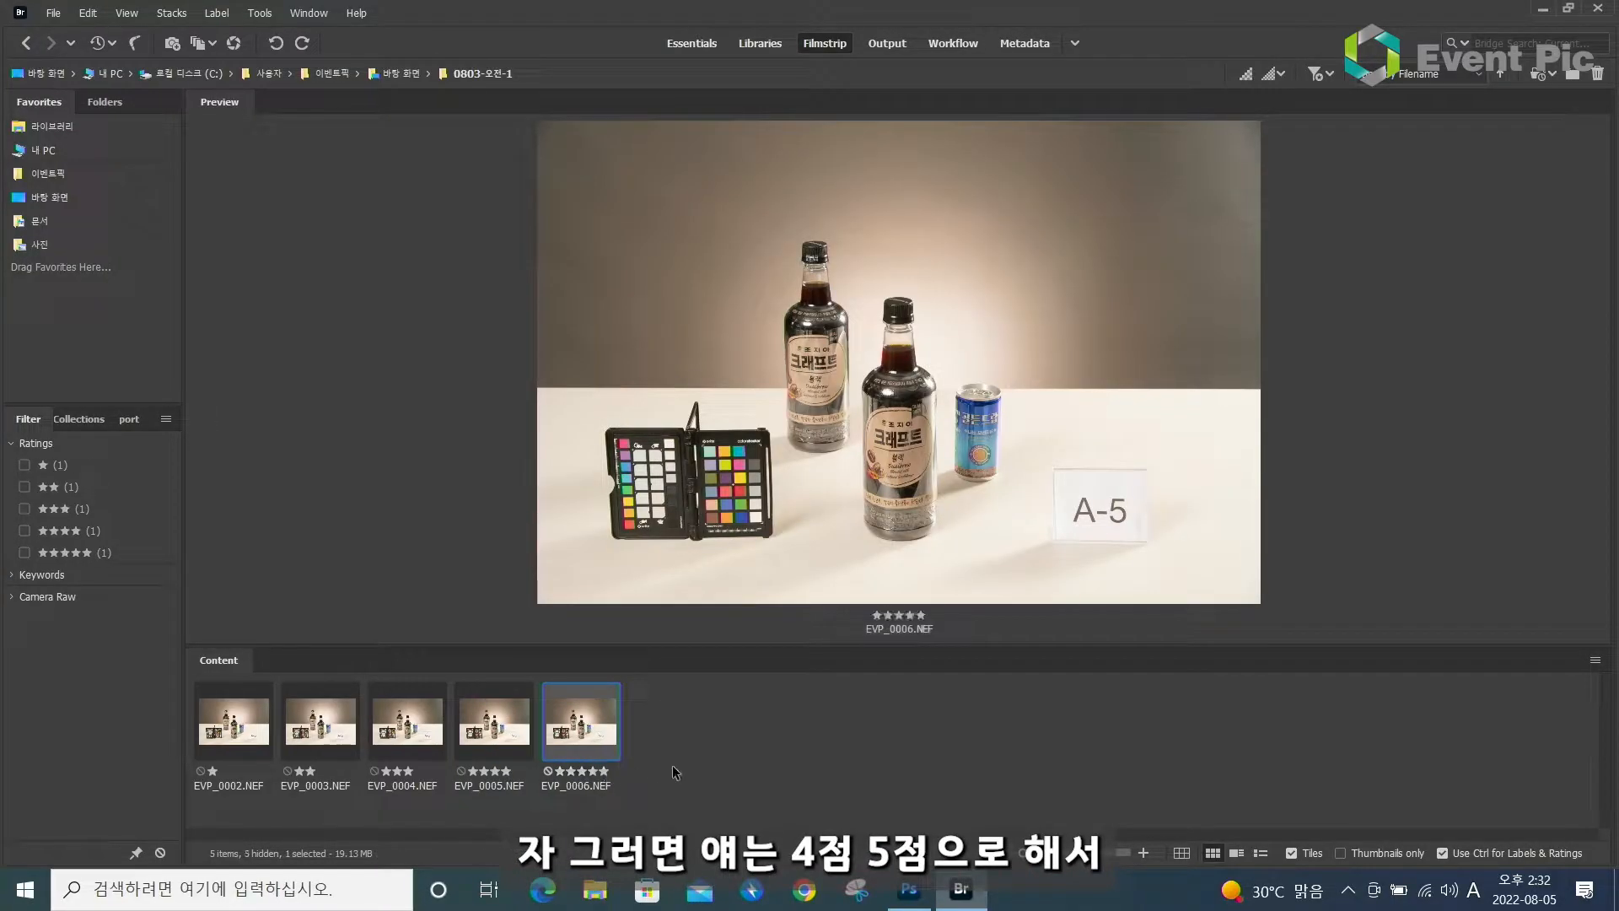
click(653, 772)
Open the five-star photo EVP_0006.NEF in Camera Raw, view it in a smaller window, and cancel without opening it
click(575, 747)
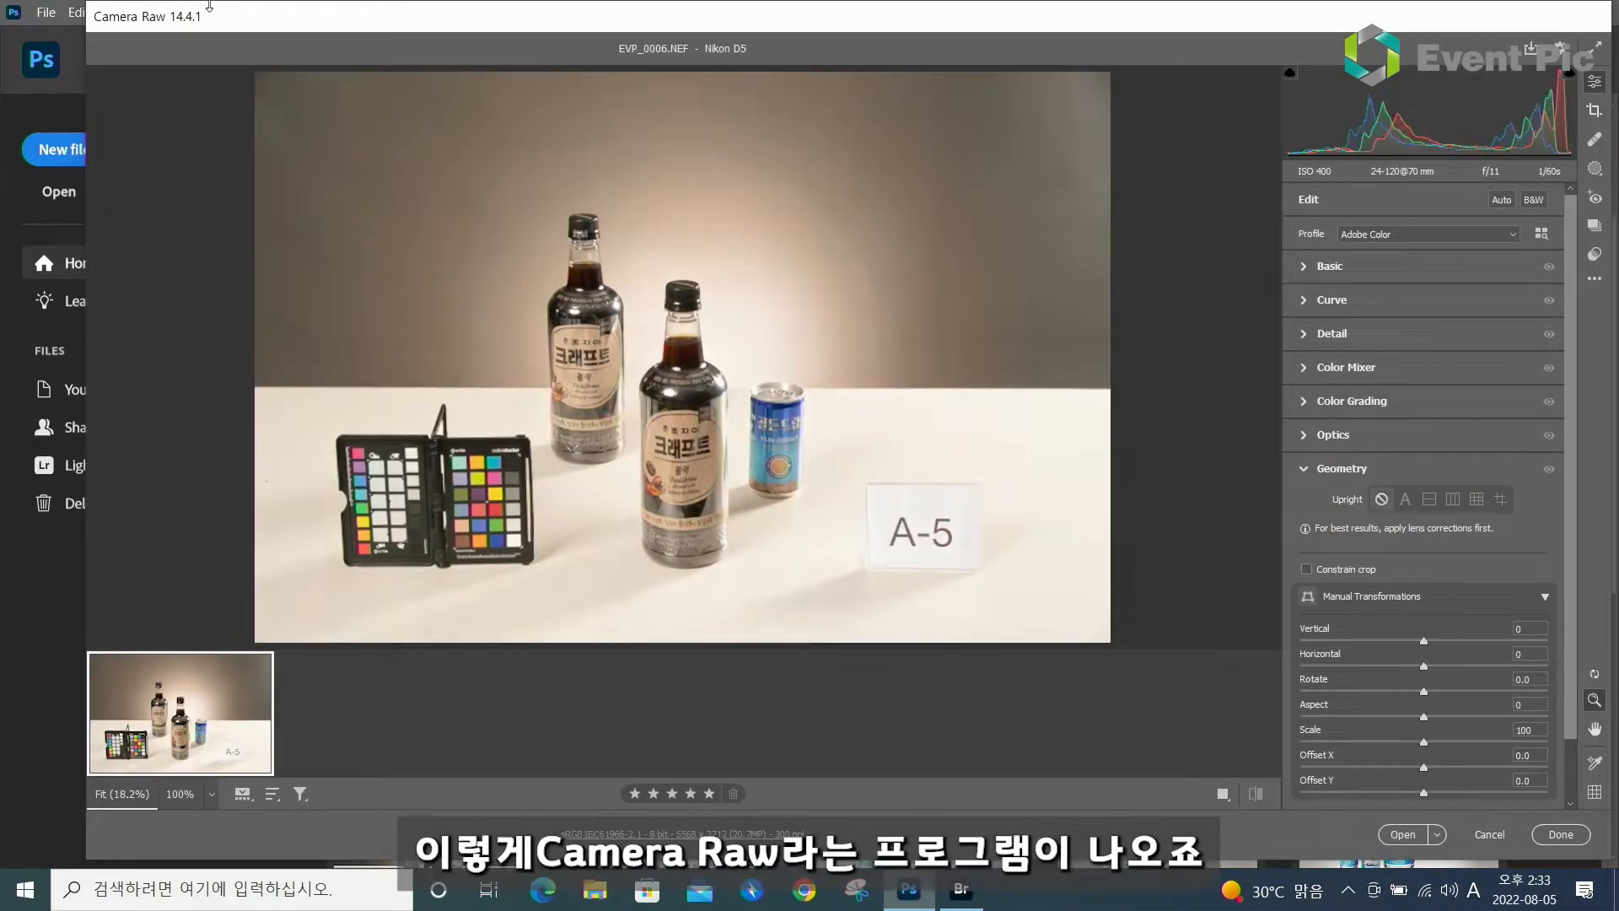
drag(210, 12, 290, 51)
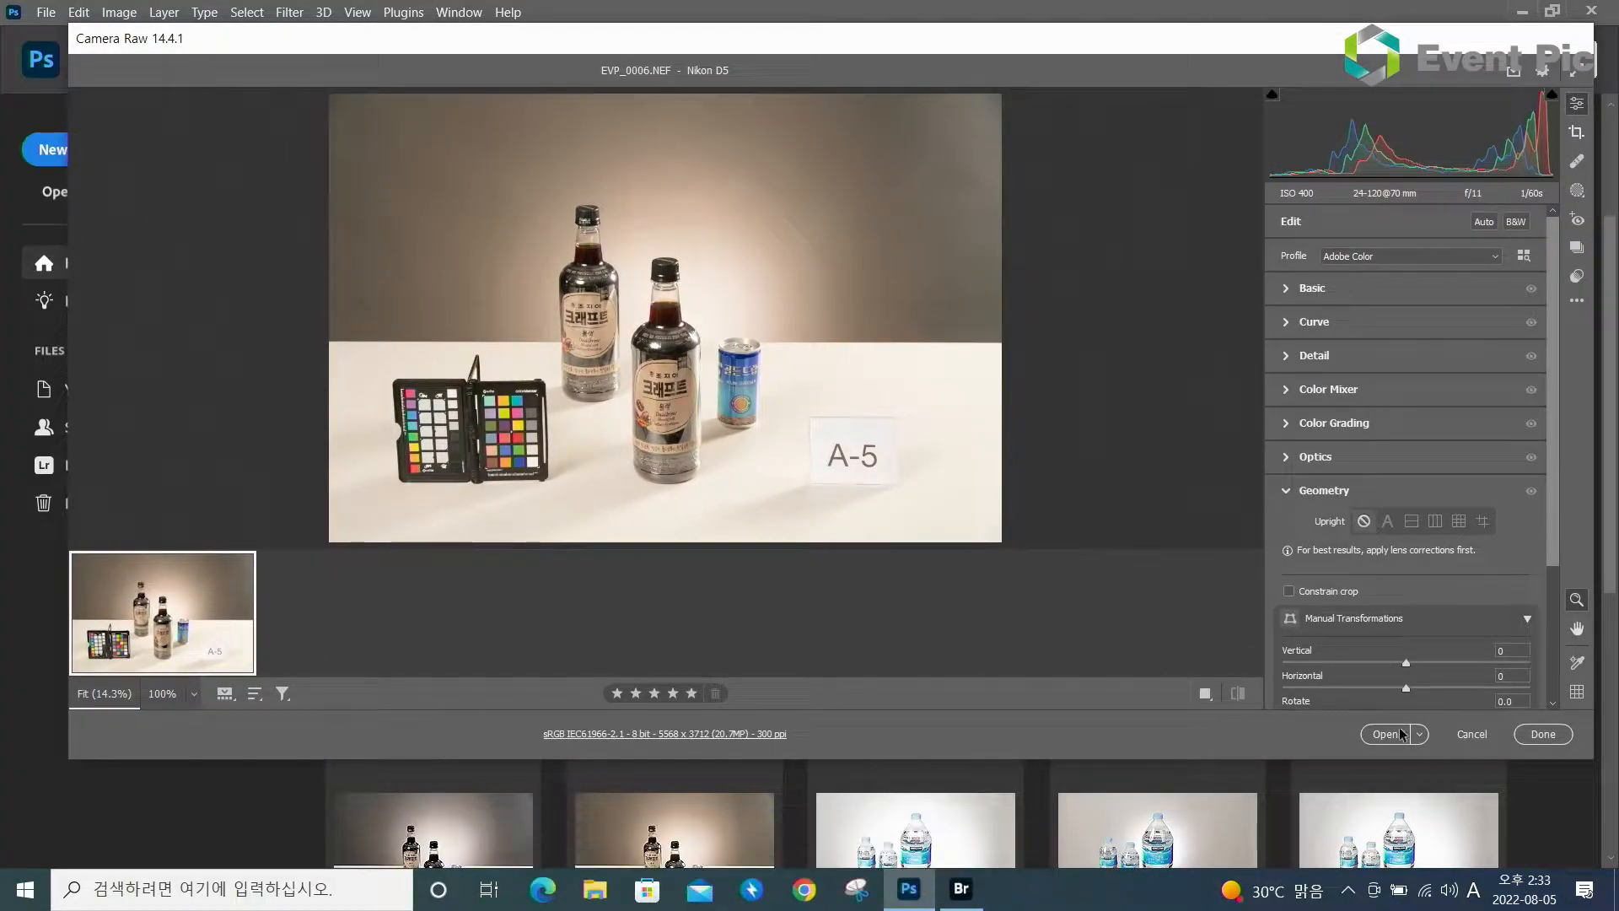
click(1471, 734)
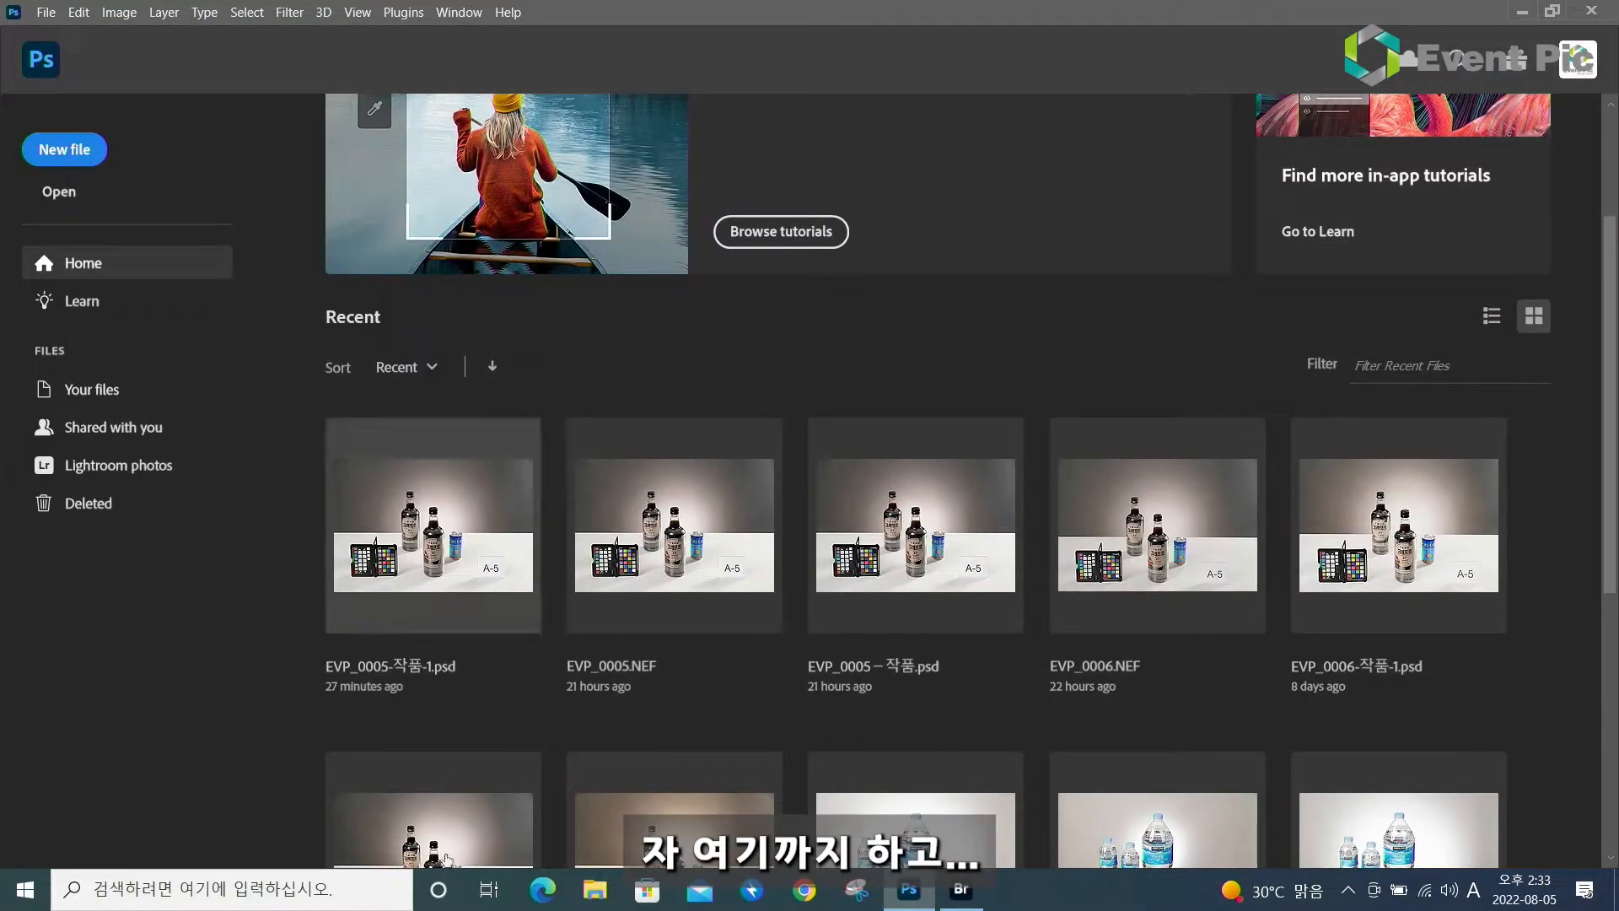
Switch to File Explorer and open the 0803-오전-1 folder on the desktop
click(601, 901)
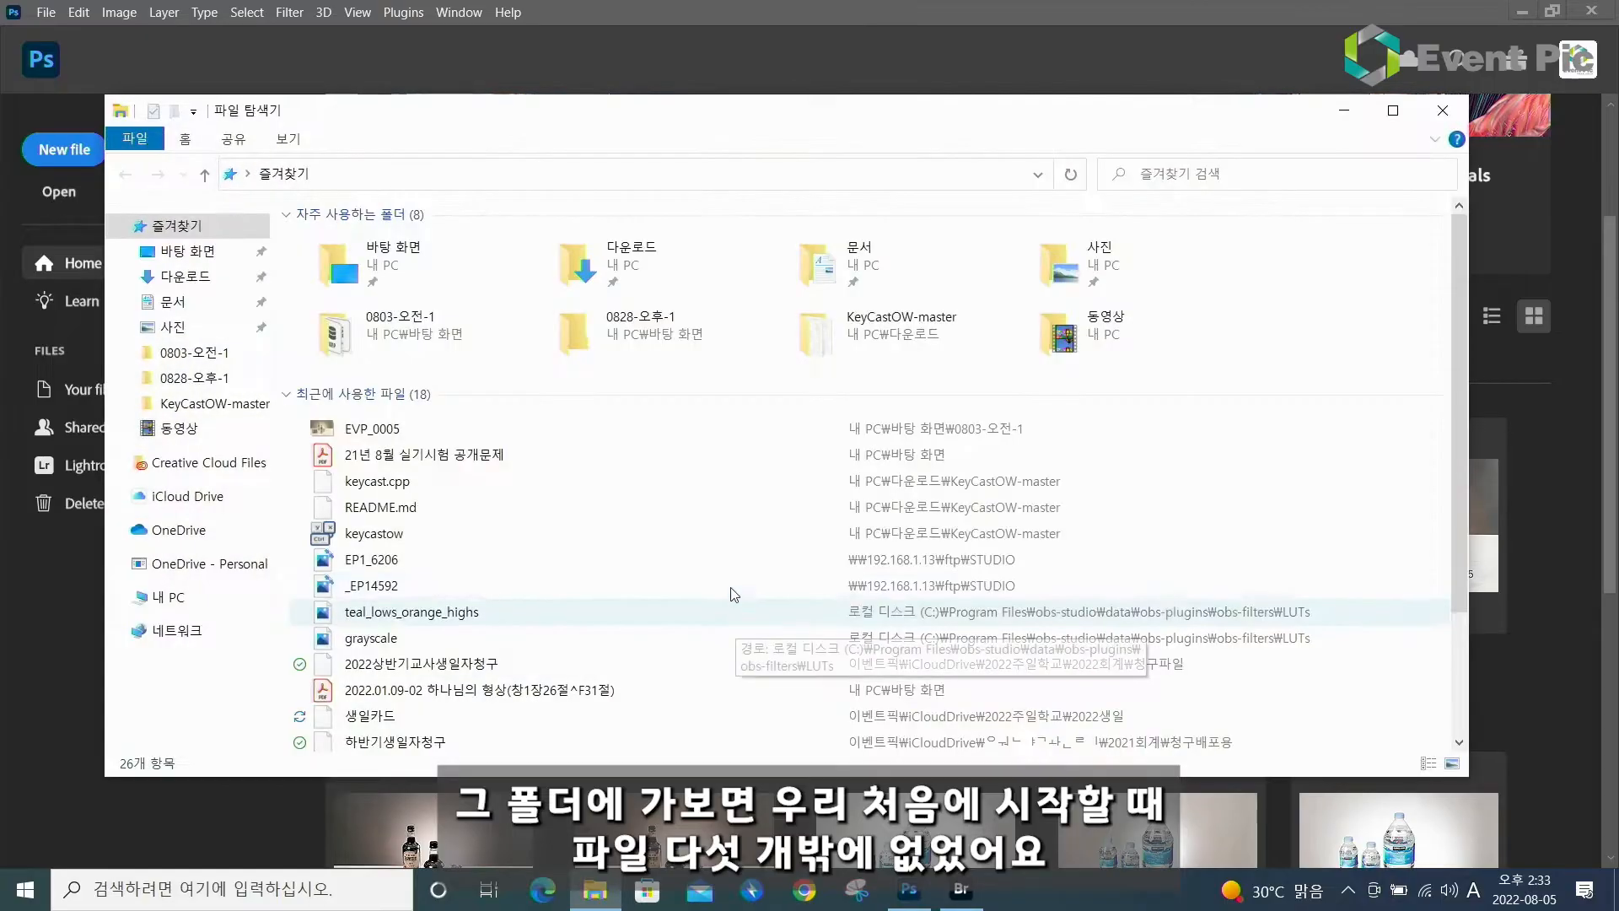
click(187, 252)
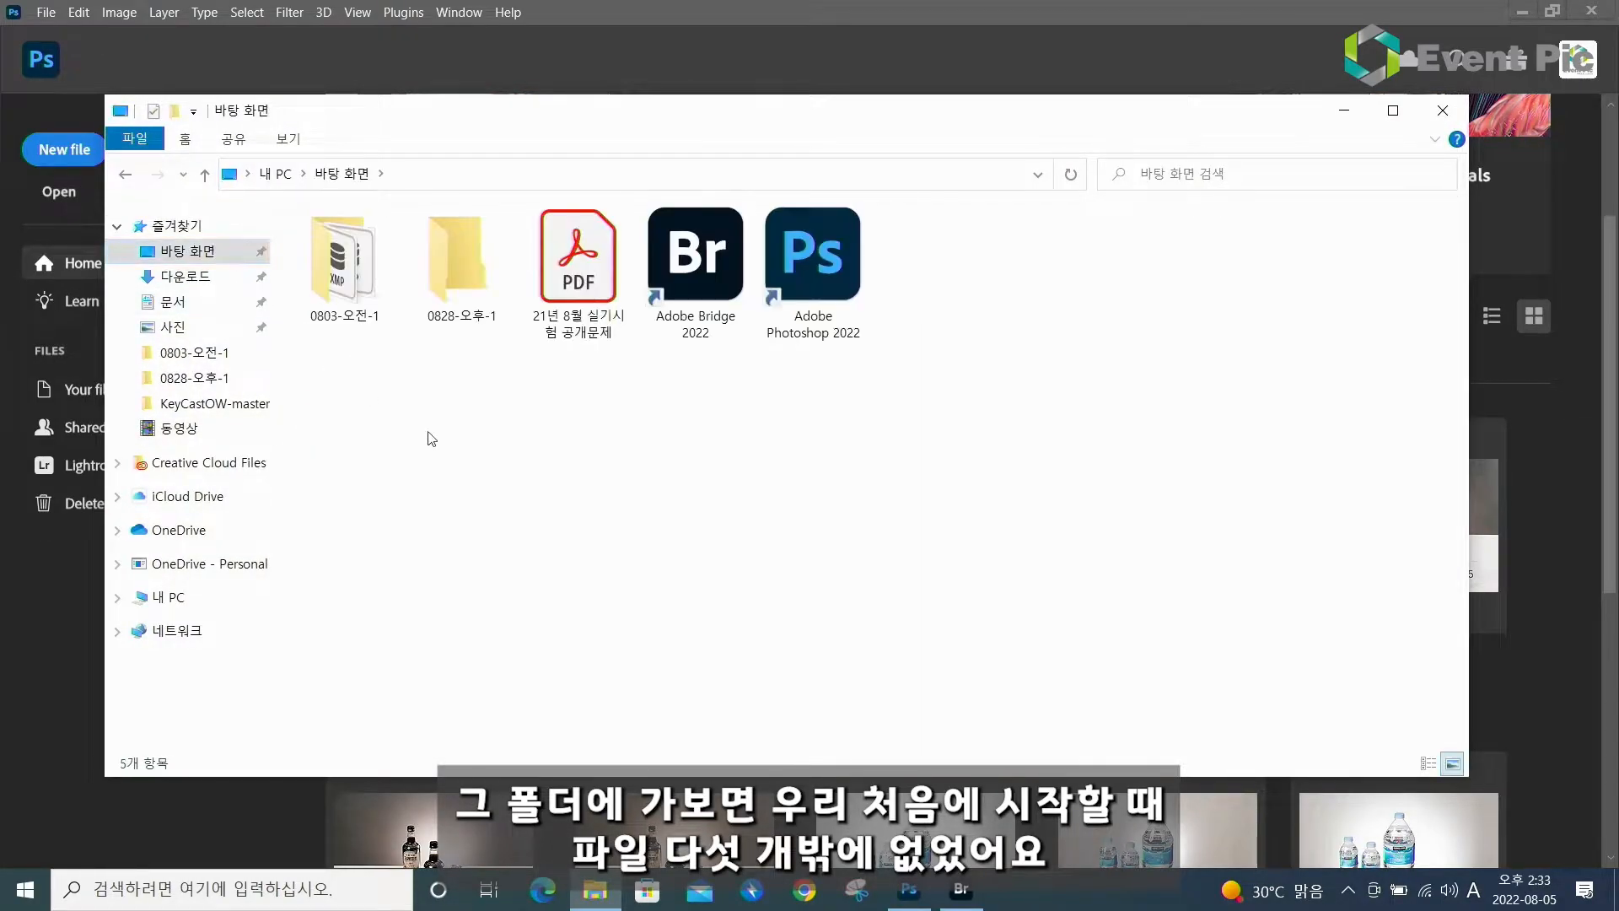
double_click(338, 293)
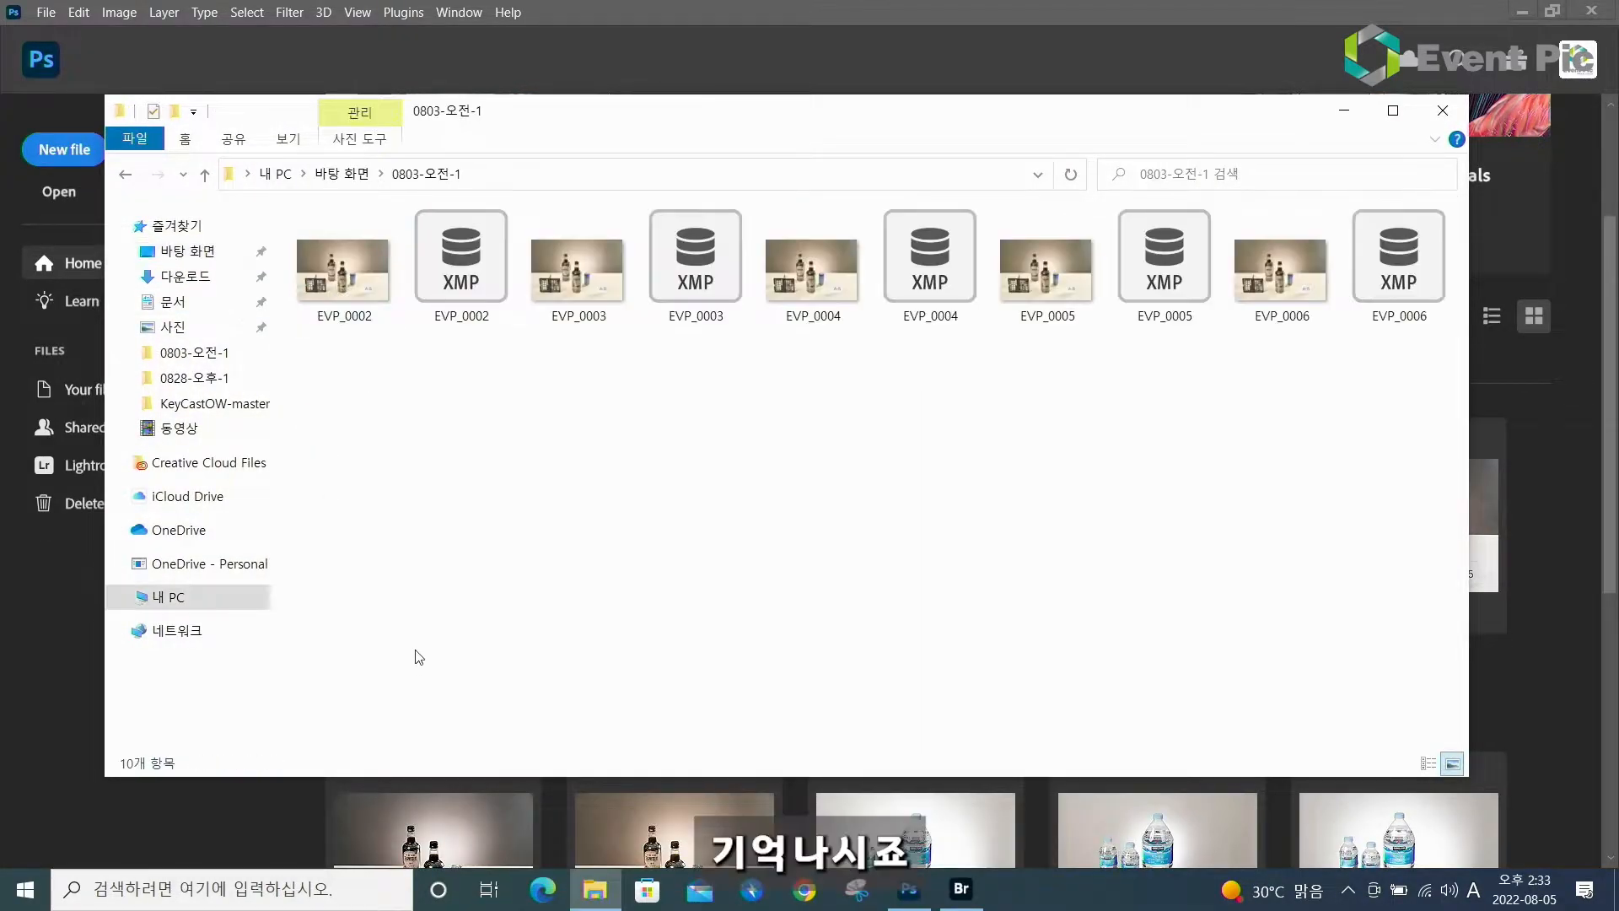
Examine the XMP files that accompany photos EVP_0002 to EVP_0006 in the folder
click(461, 262)
click(696, 261)
click(930, 262)
click(1164, 262)
click(1399, 262)
click(1072, 552)
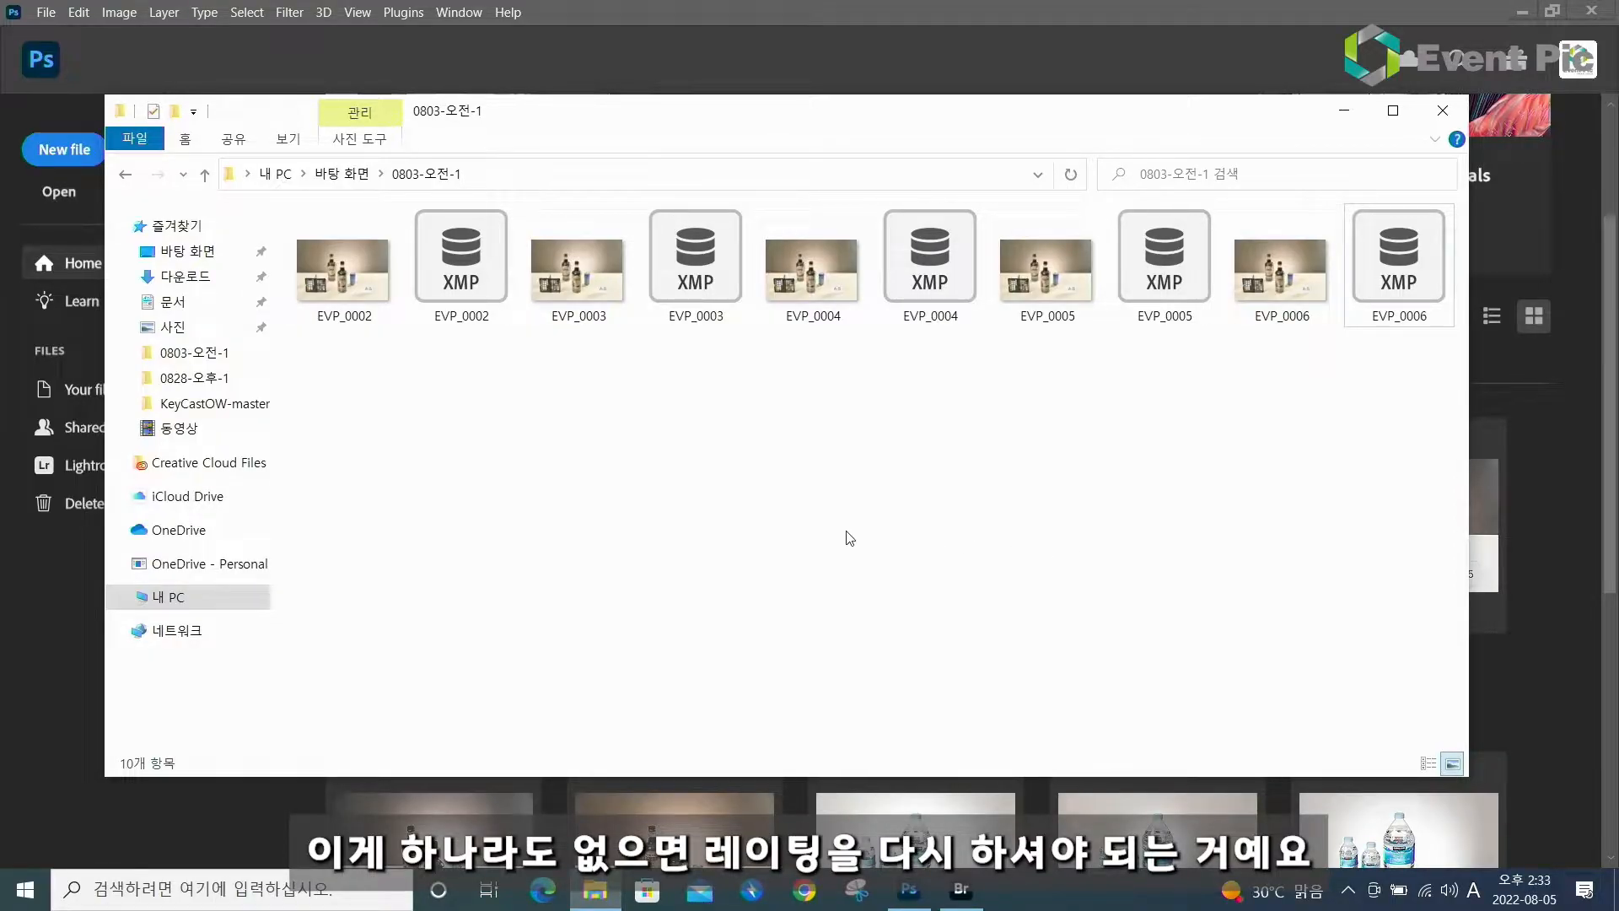
drag(1396, 388, 290, 206)
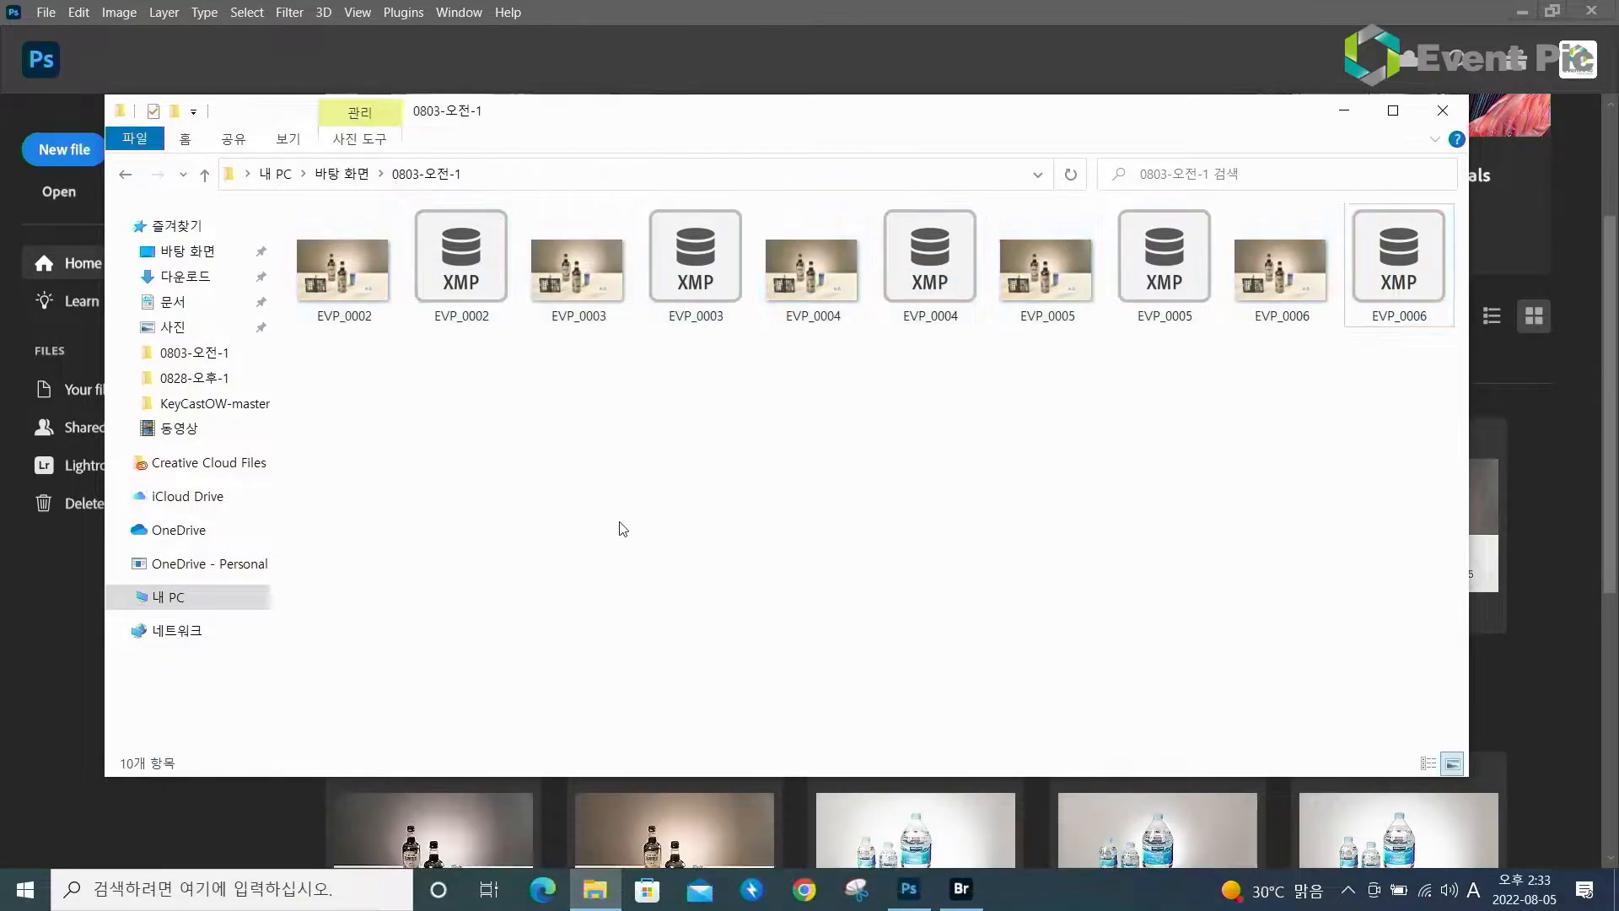
Close Adobe Bridge
click(955, 891)
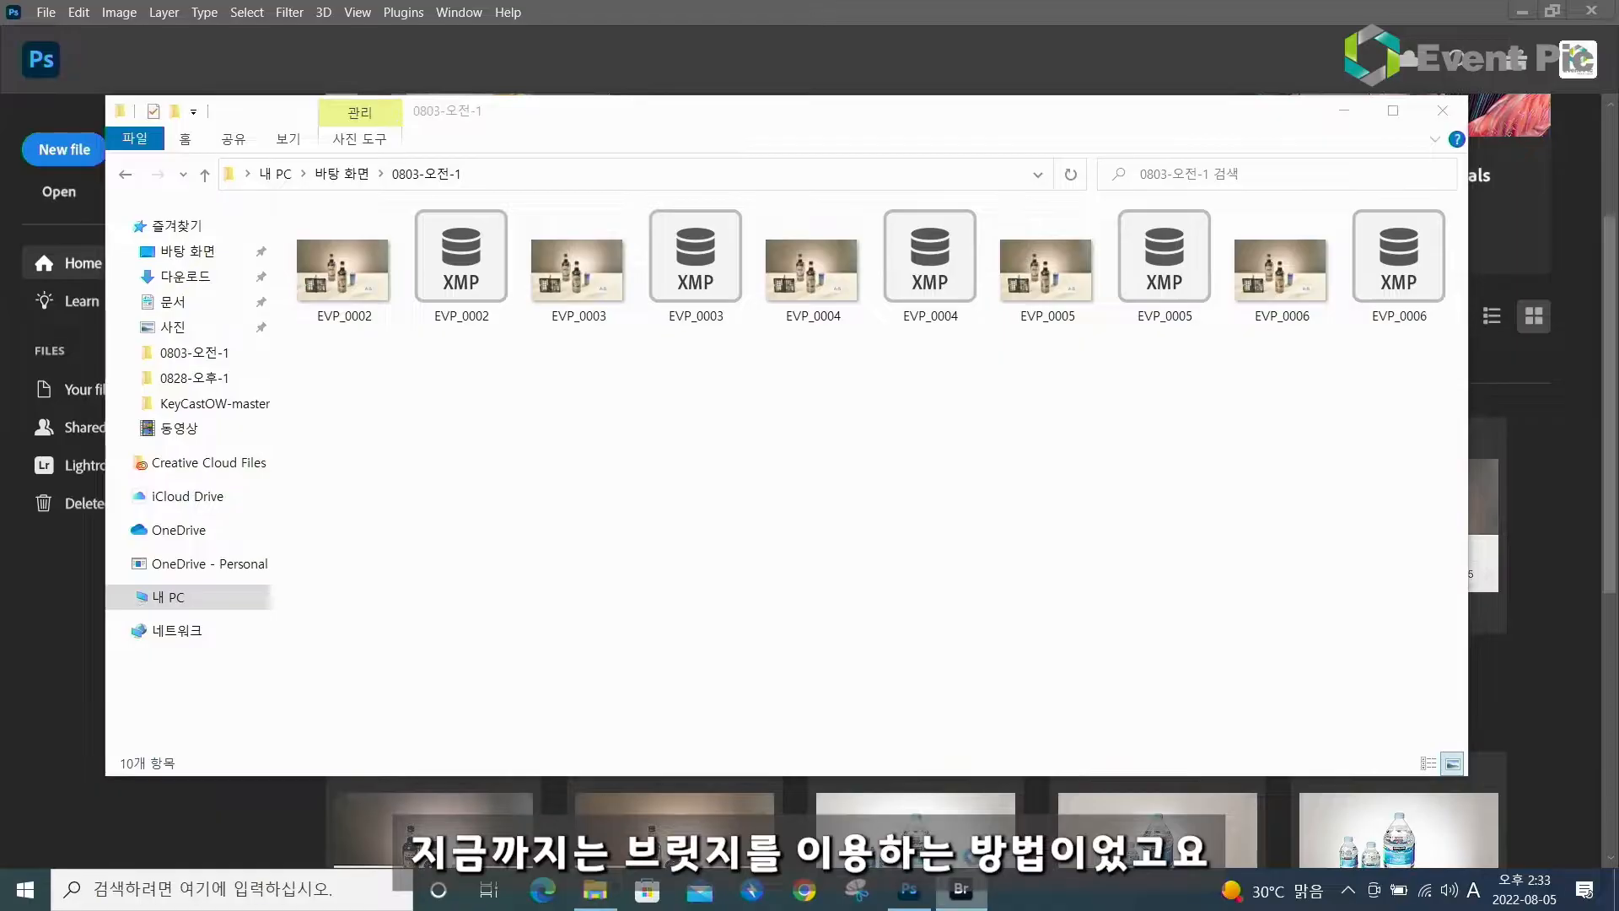
right_click(960, 889)
click(999, 837)
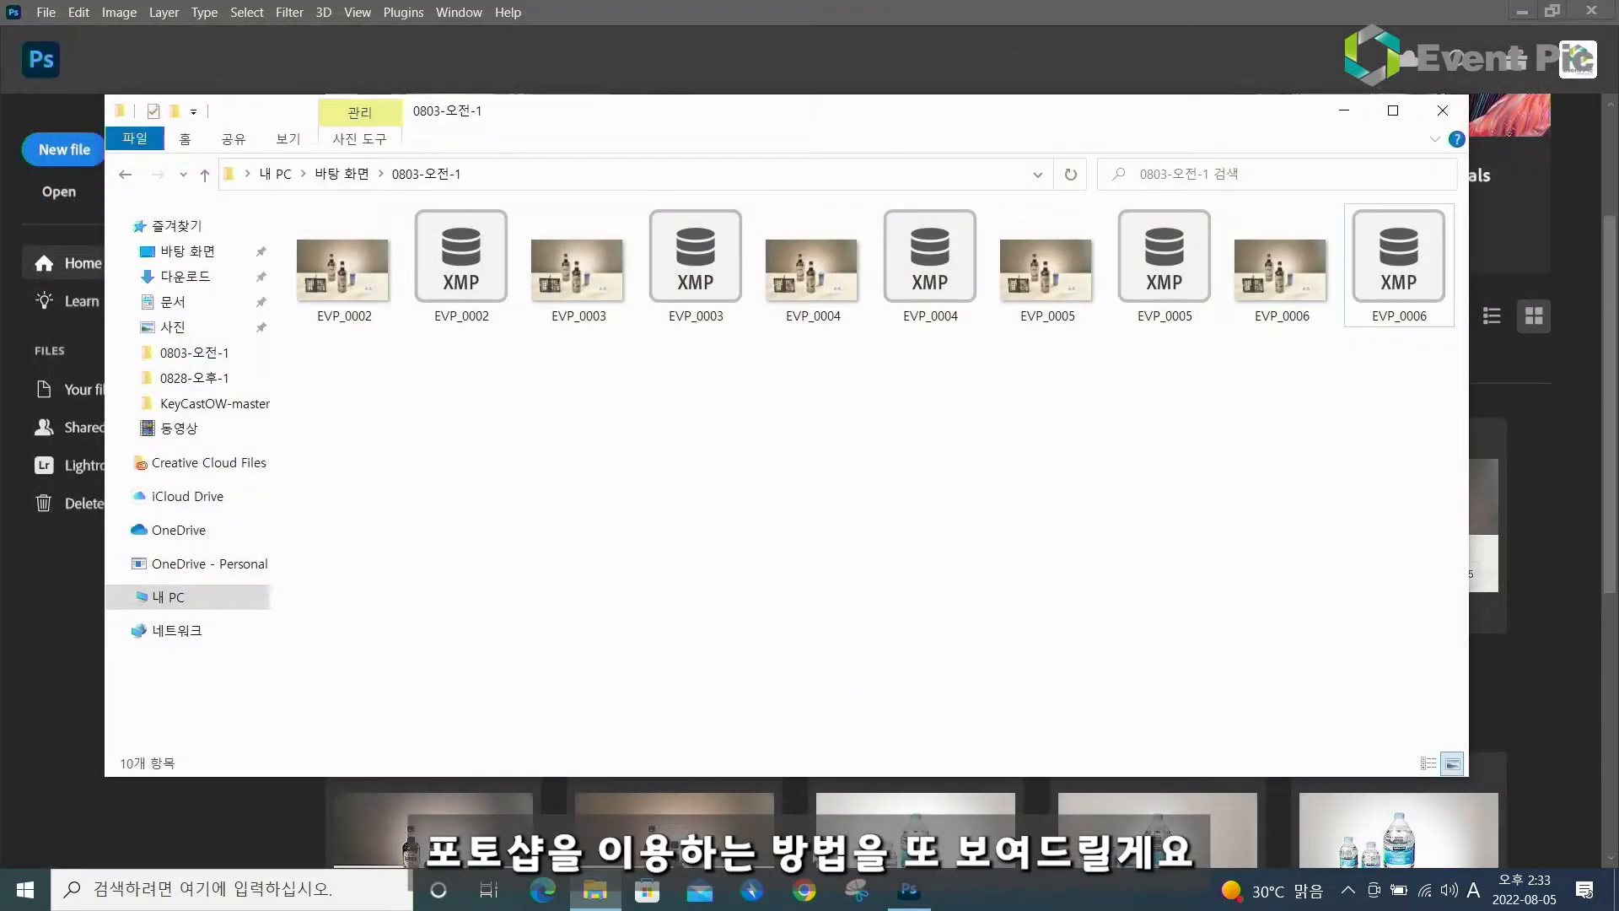
Delete the five XMP files EVP_0002 to EVP_0006 from the 0803-오전-1 folder, keeping the photos
click(485, 252)
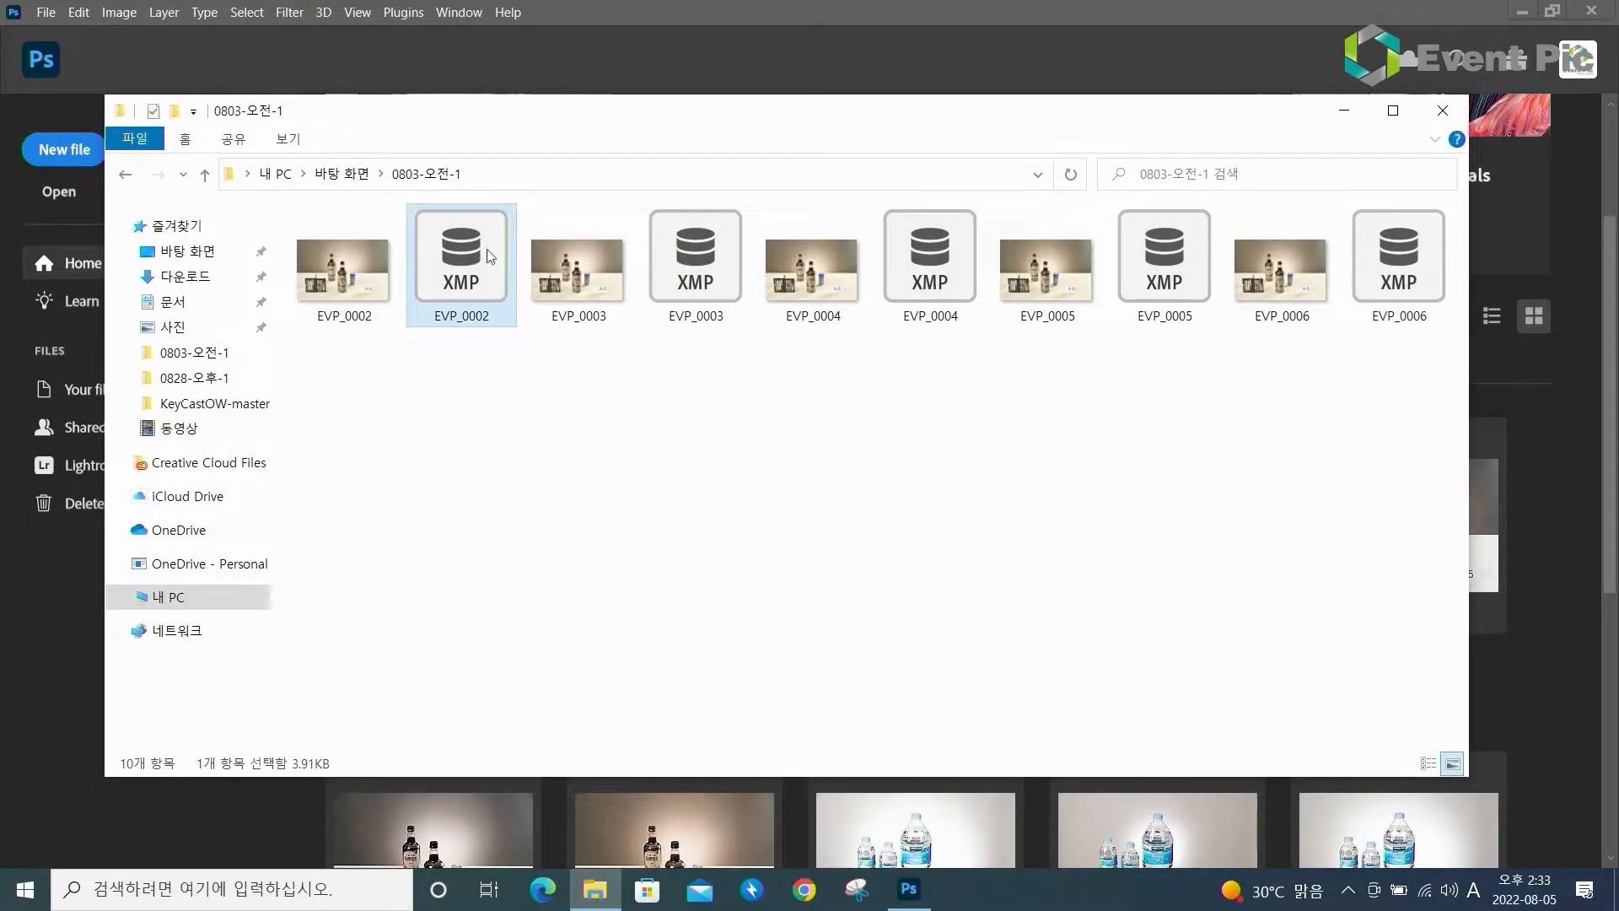
ctrl+click(659, 265)
ctrl+click(936, 268)
ctrl+click(1130, 266)
ctrl+click(1387, 261)
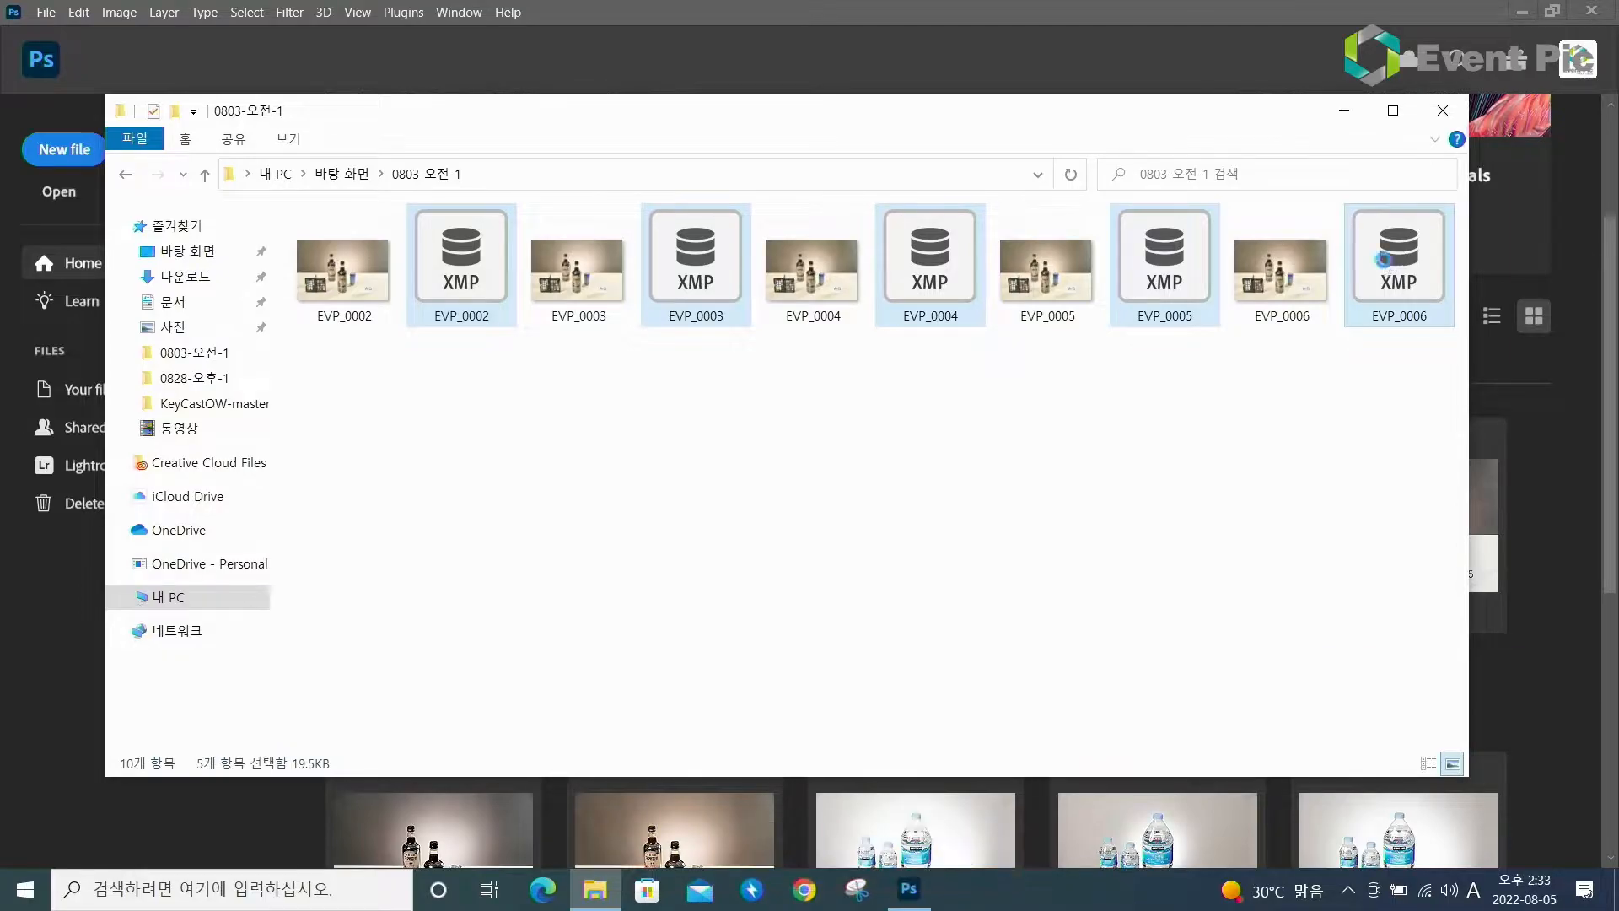
right_click(1384, 259)
click(1319, 565)
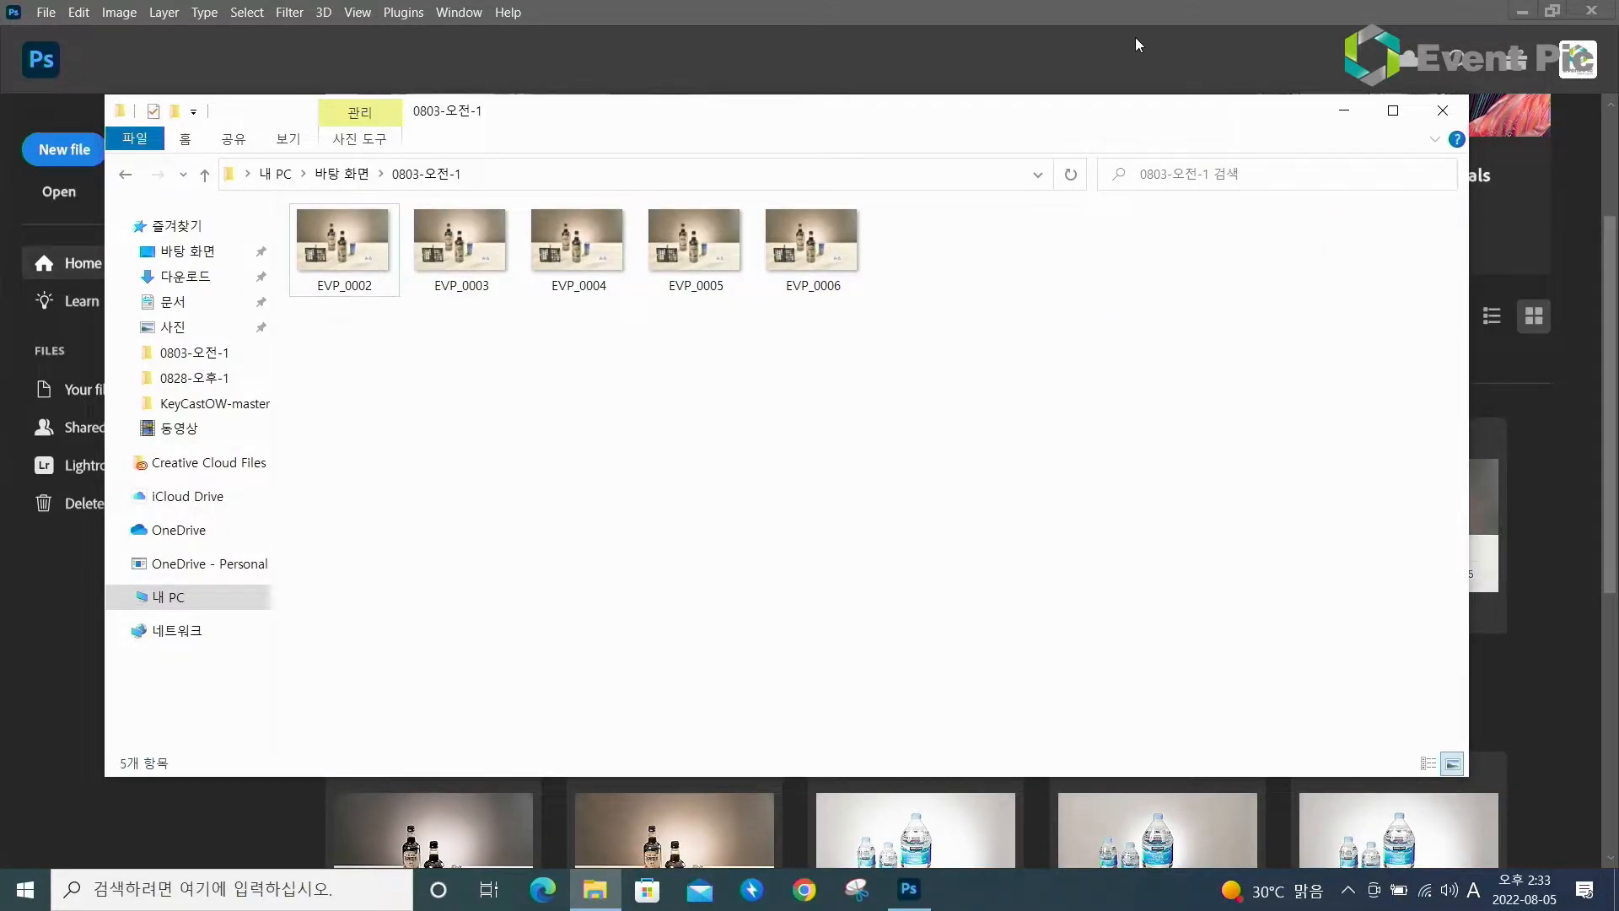
Open all five raw photos, EVP_0002 to EVP_0006, from the folder together in Photoshop's Camera Raw
click(587, 894)
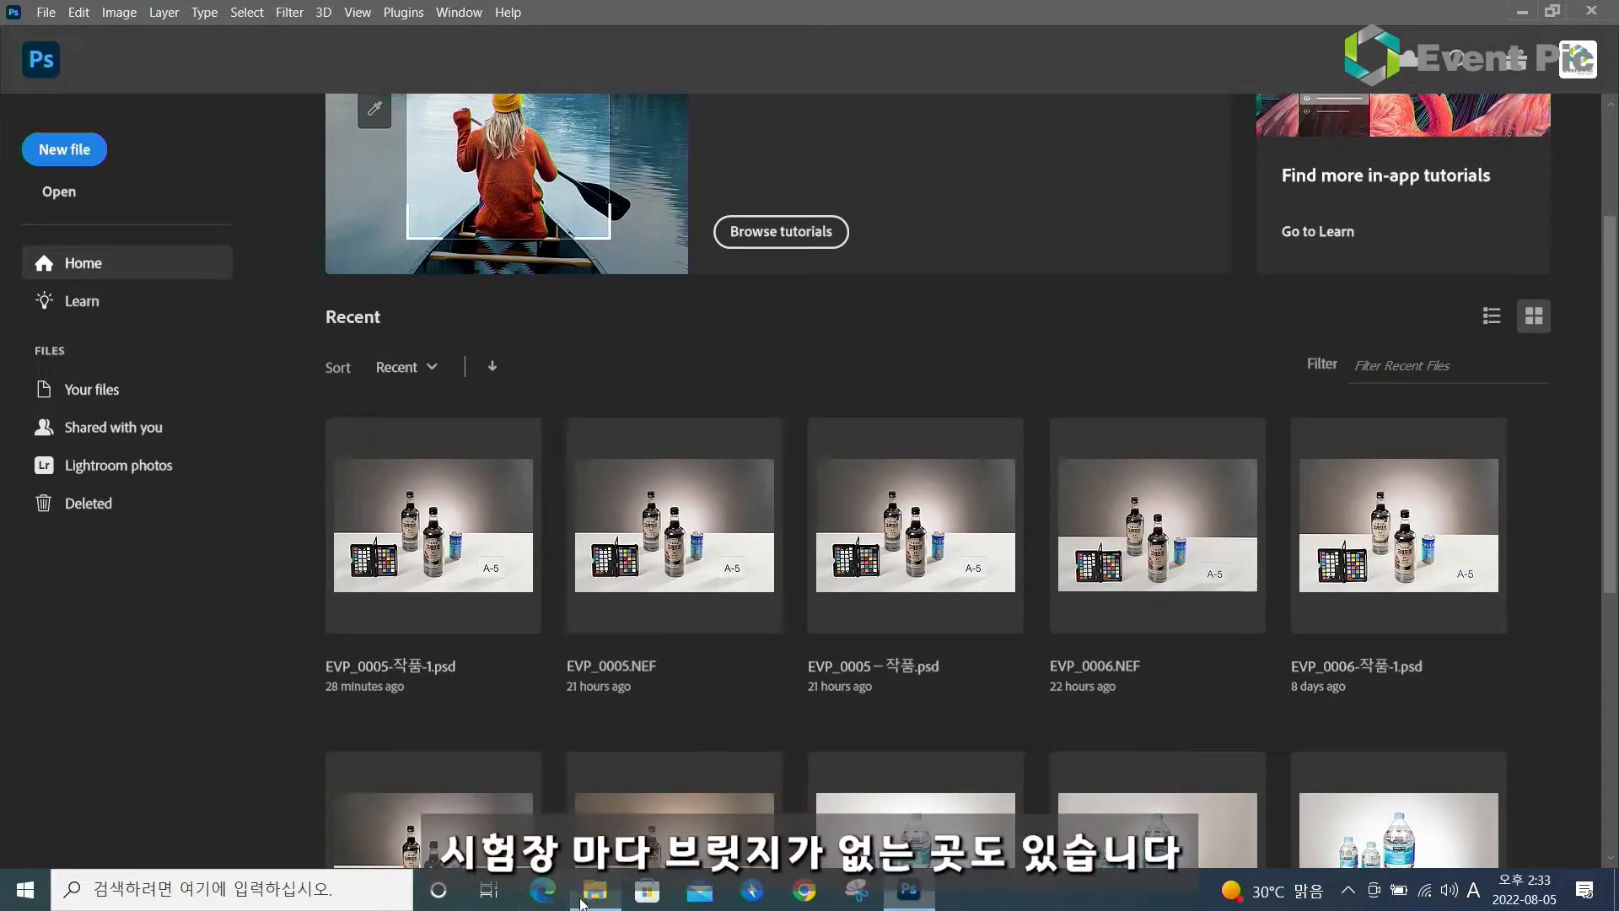
mouse_move(576, 903)
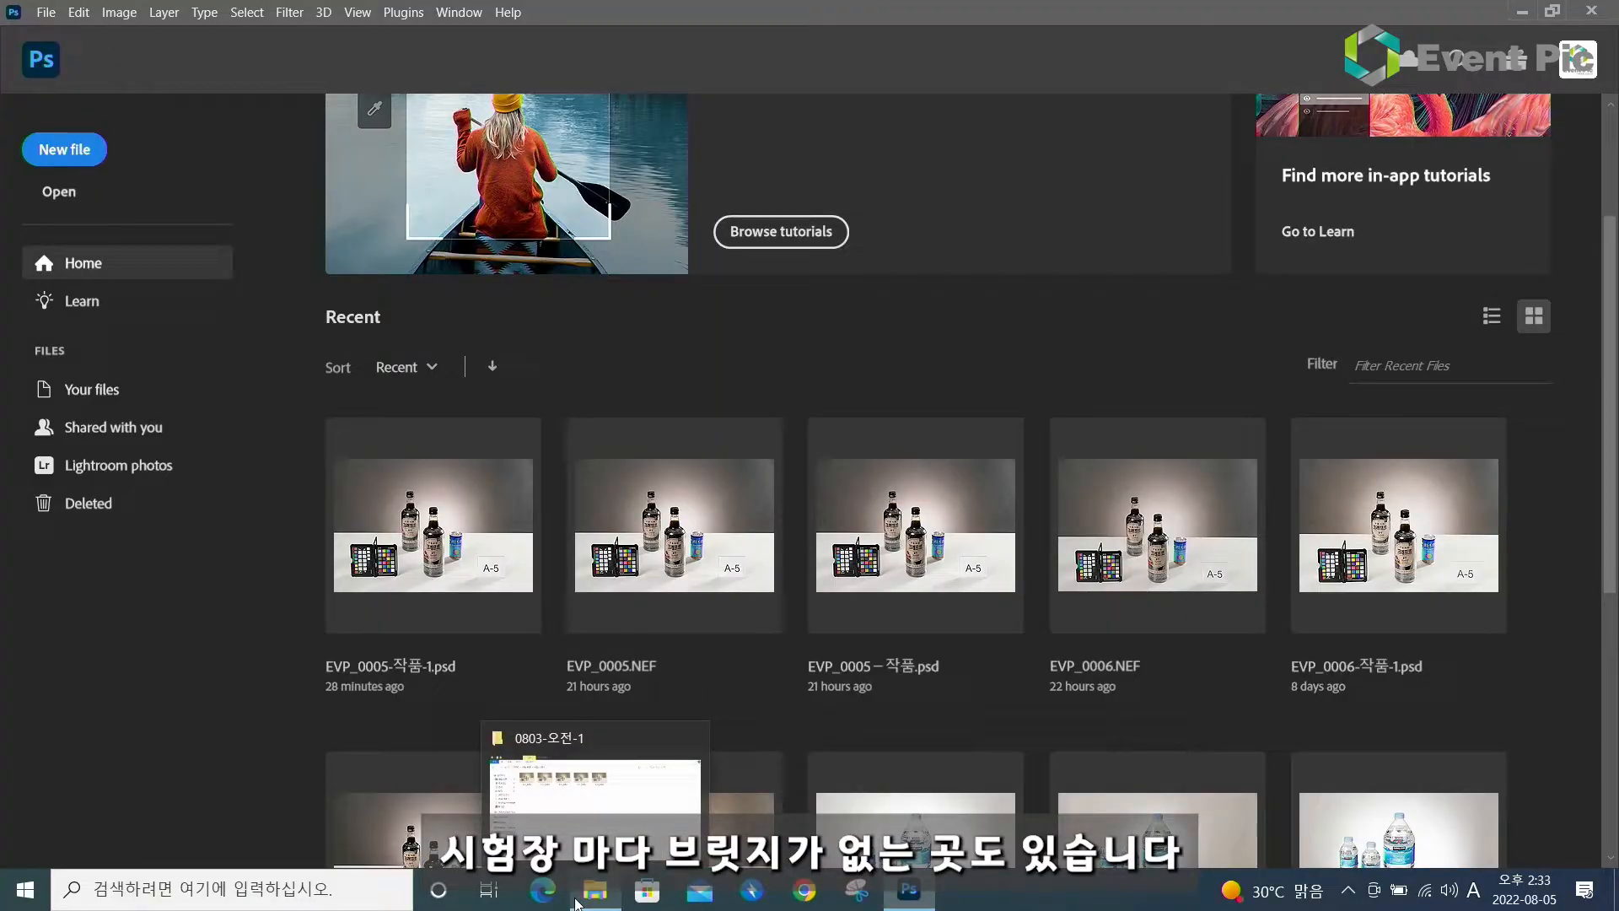
click(582, 896)
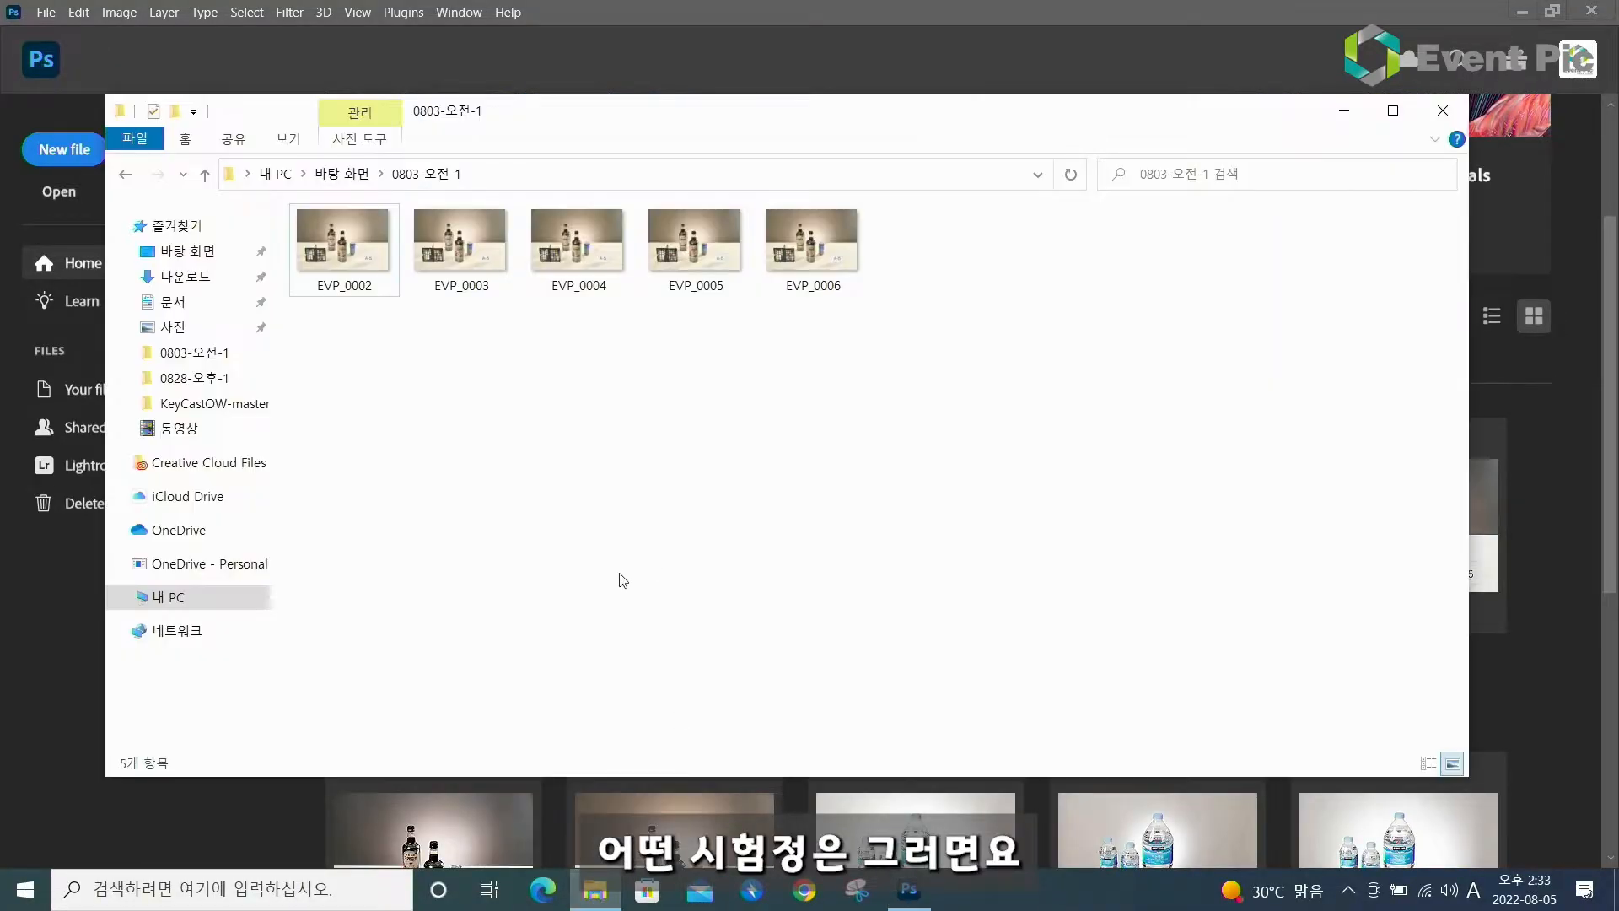
drag(885, 398, 285, 204)
drag(360, 253, 42, 835)
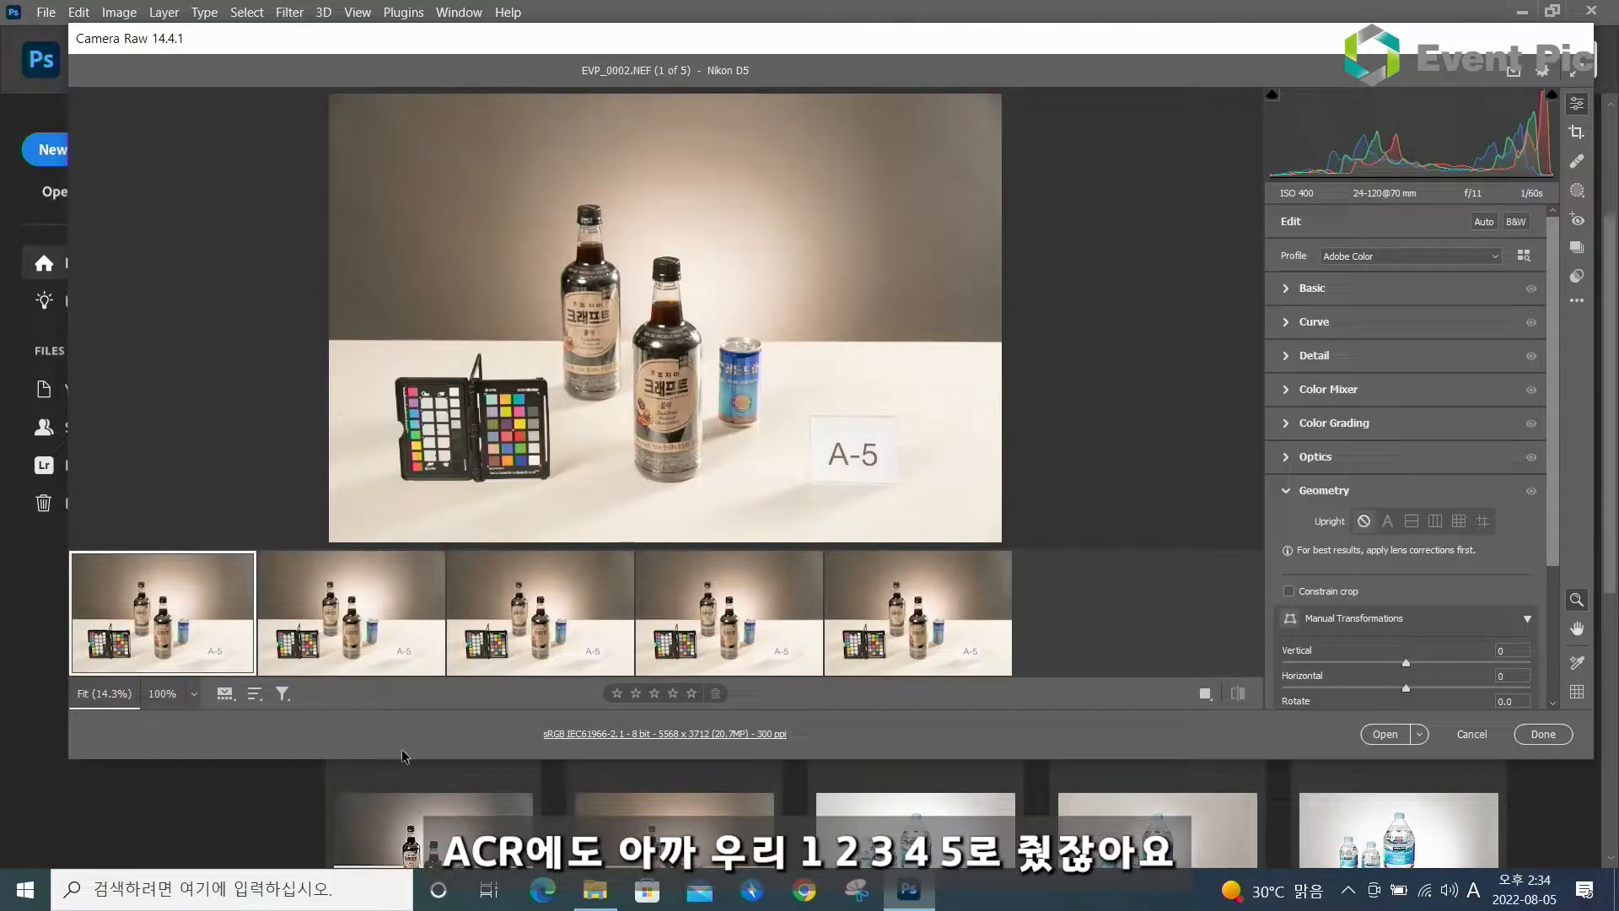
Rate the photos EVP_0002 to EVP_0006 in order with one, two, three, four and five stars
click(350, 613)
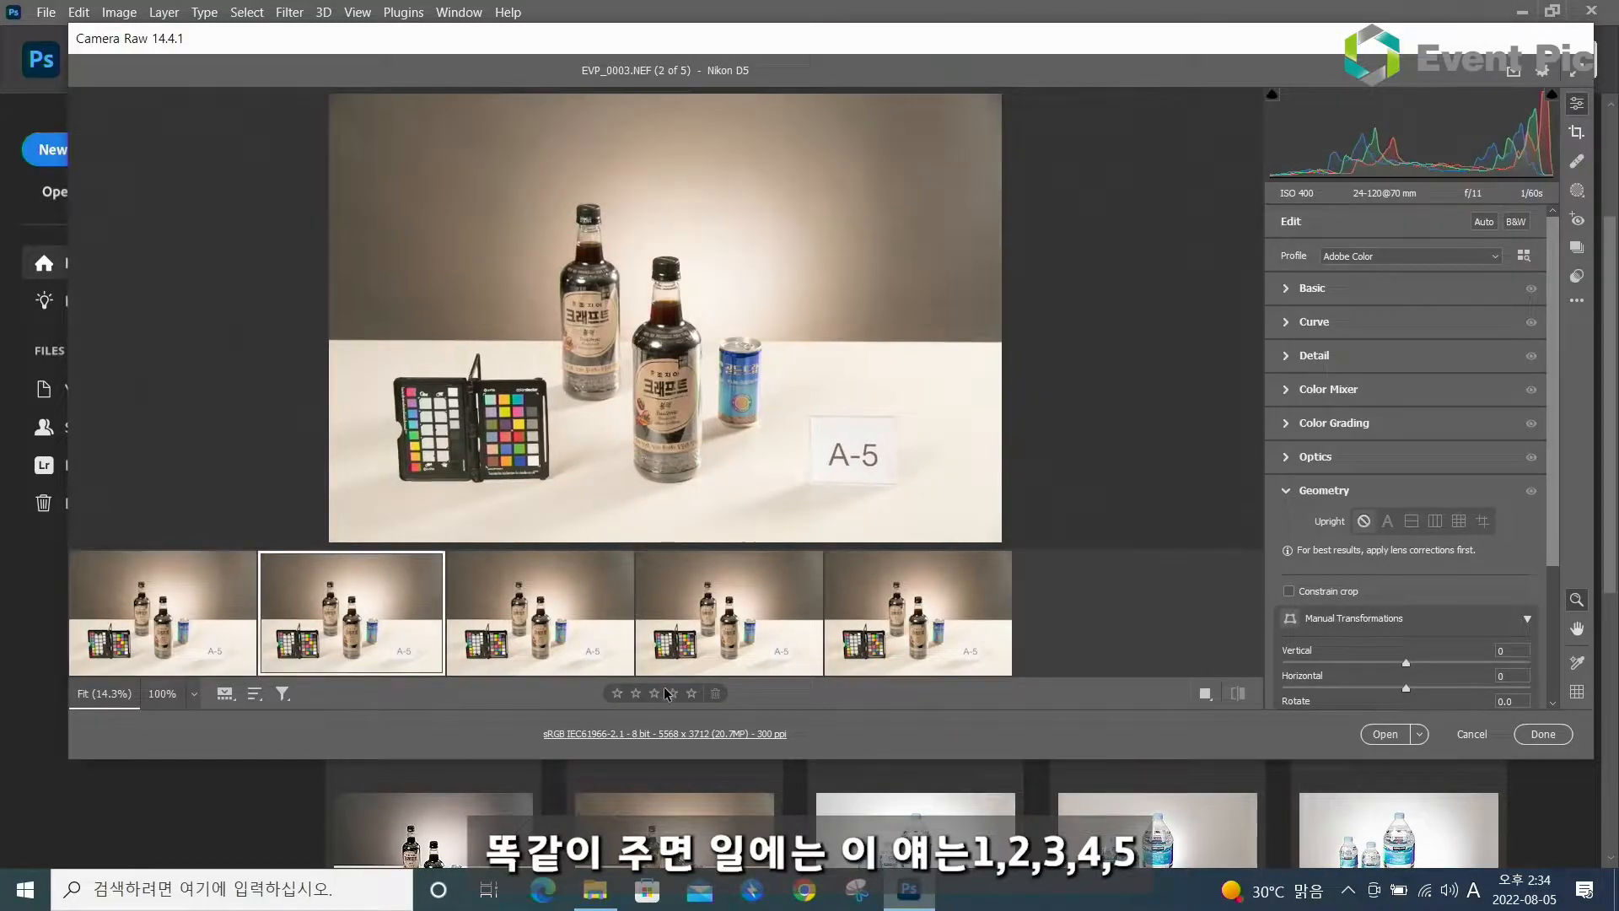
click(558, 633)
click(654, 695)
click(698, 613)
click(674, 695)
click(860, 628)
click(691, 694)
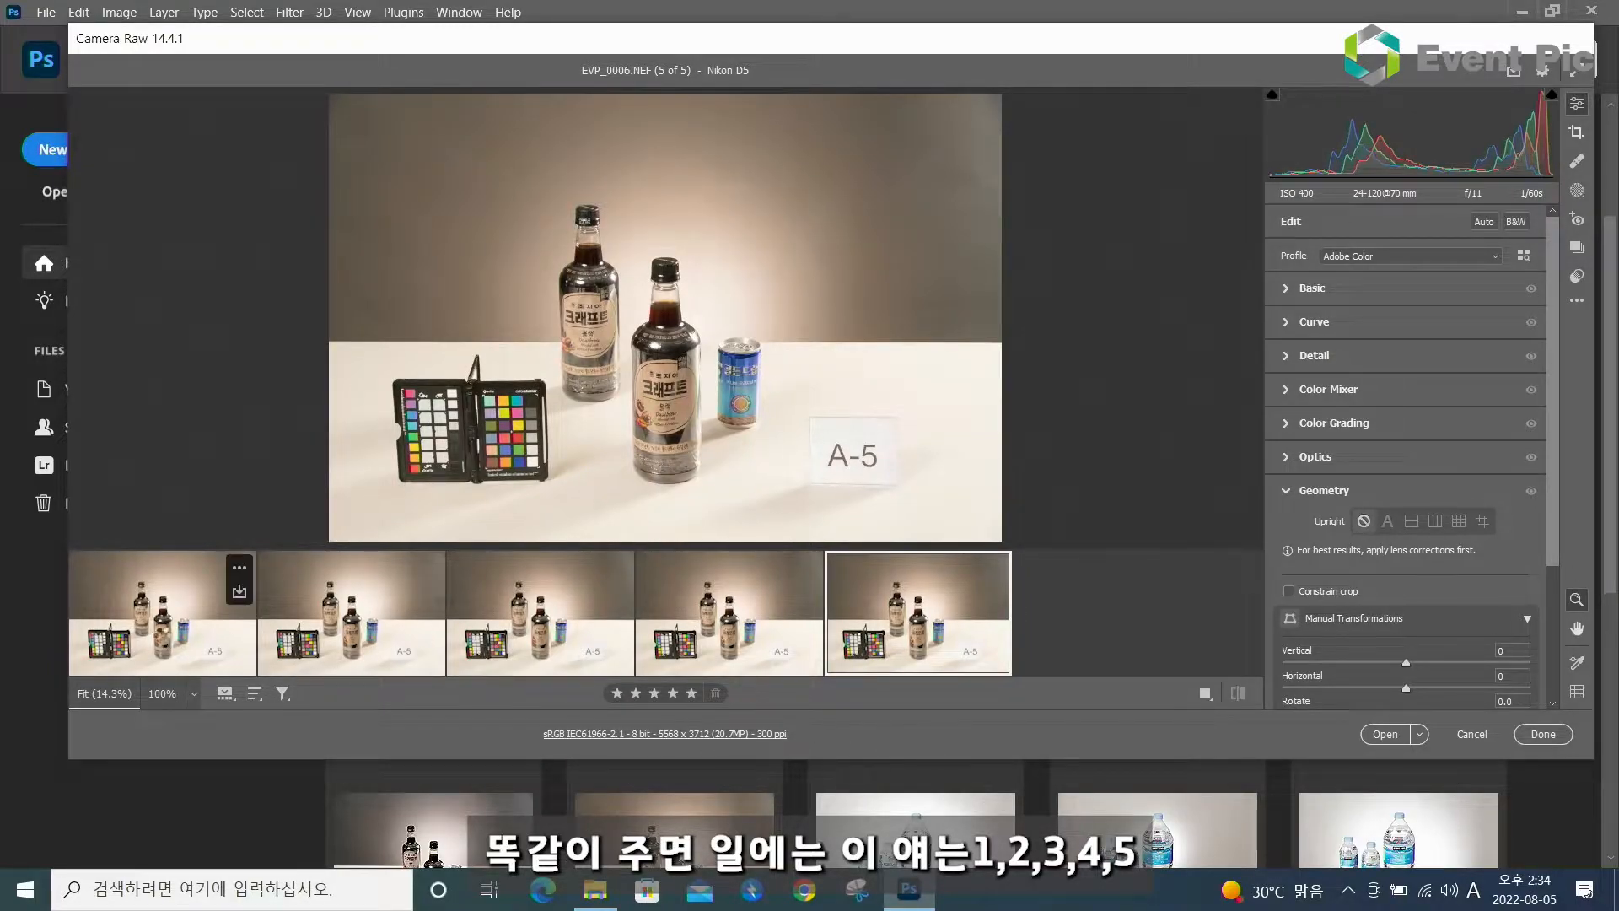
Review the star rating of each of the five photos in the filmstrip, from EVP_0002 to EVP_0006
click(164, 628)
click(353, 620)
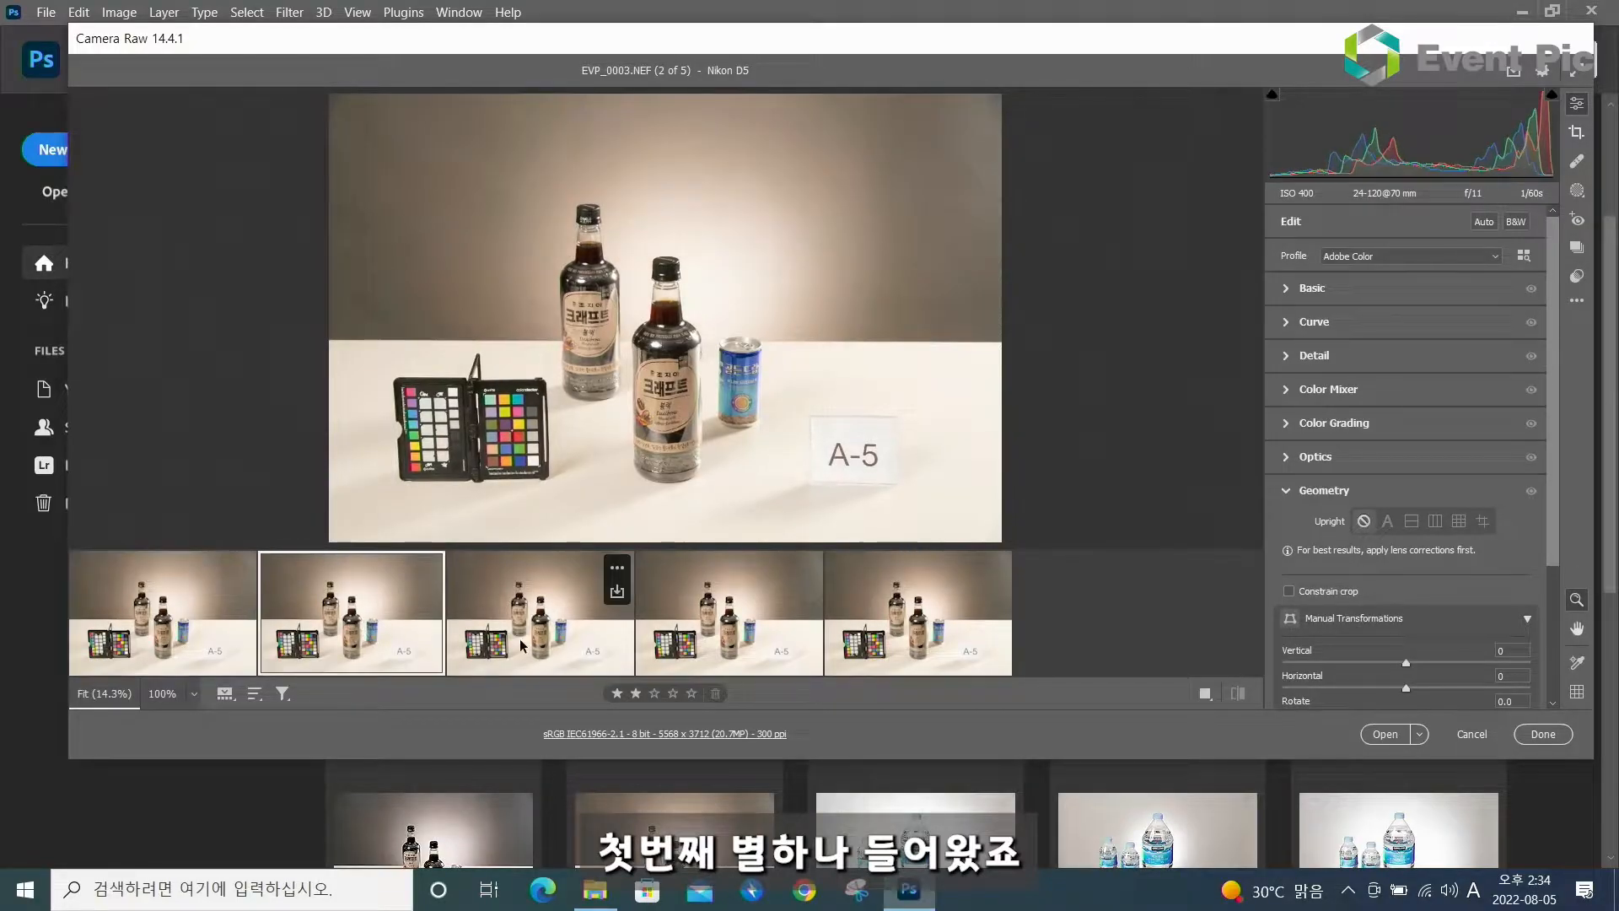
click(539, 619)
click(726, 620)
click(899, 657)
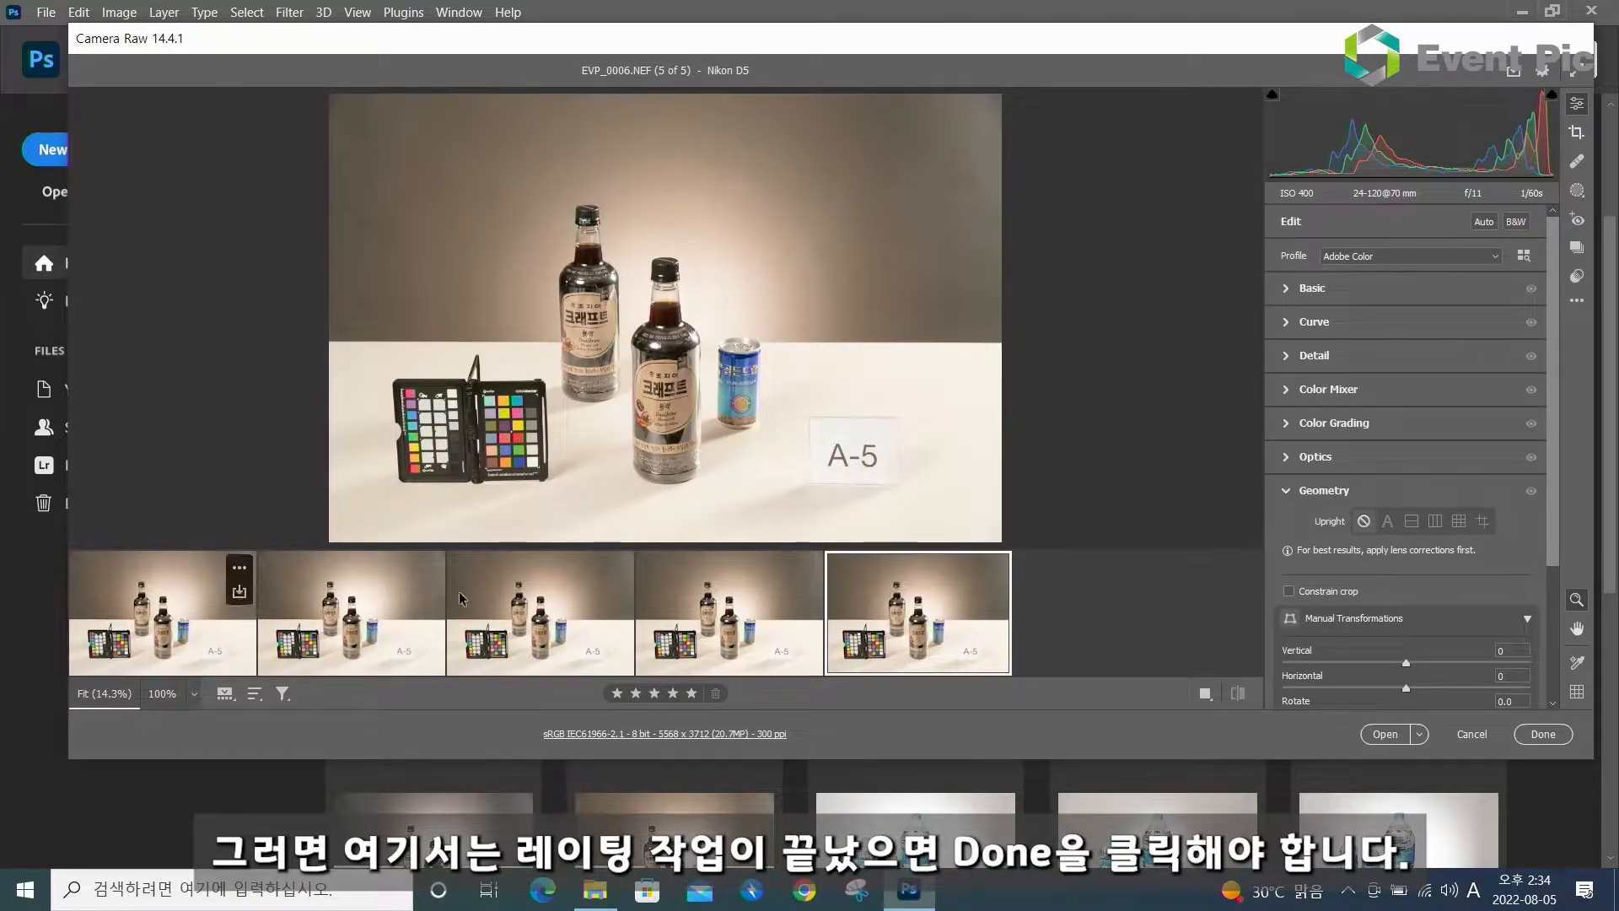
Save the ratings by finishing the Camera Raw session, and select the EVP_0006 photo in the 0803-오전-1 folder
click(1543, 734)
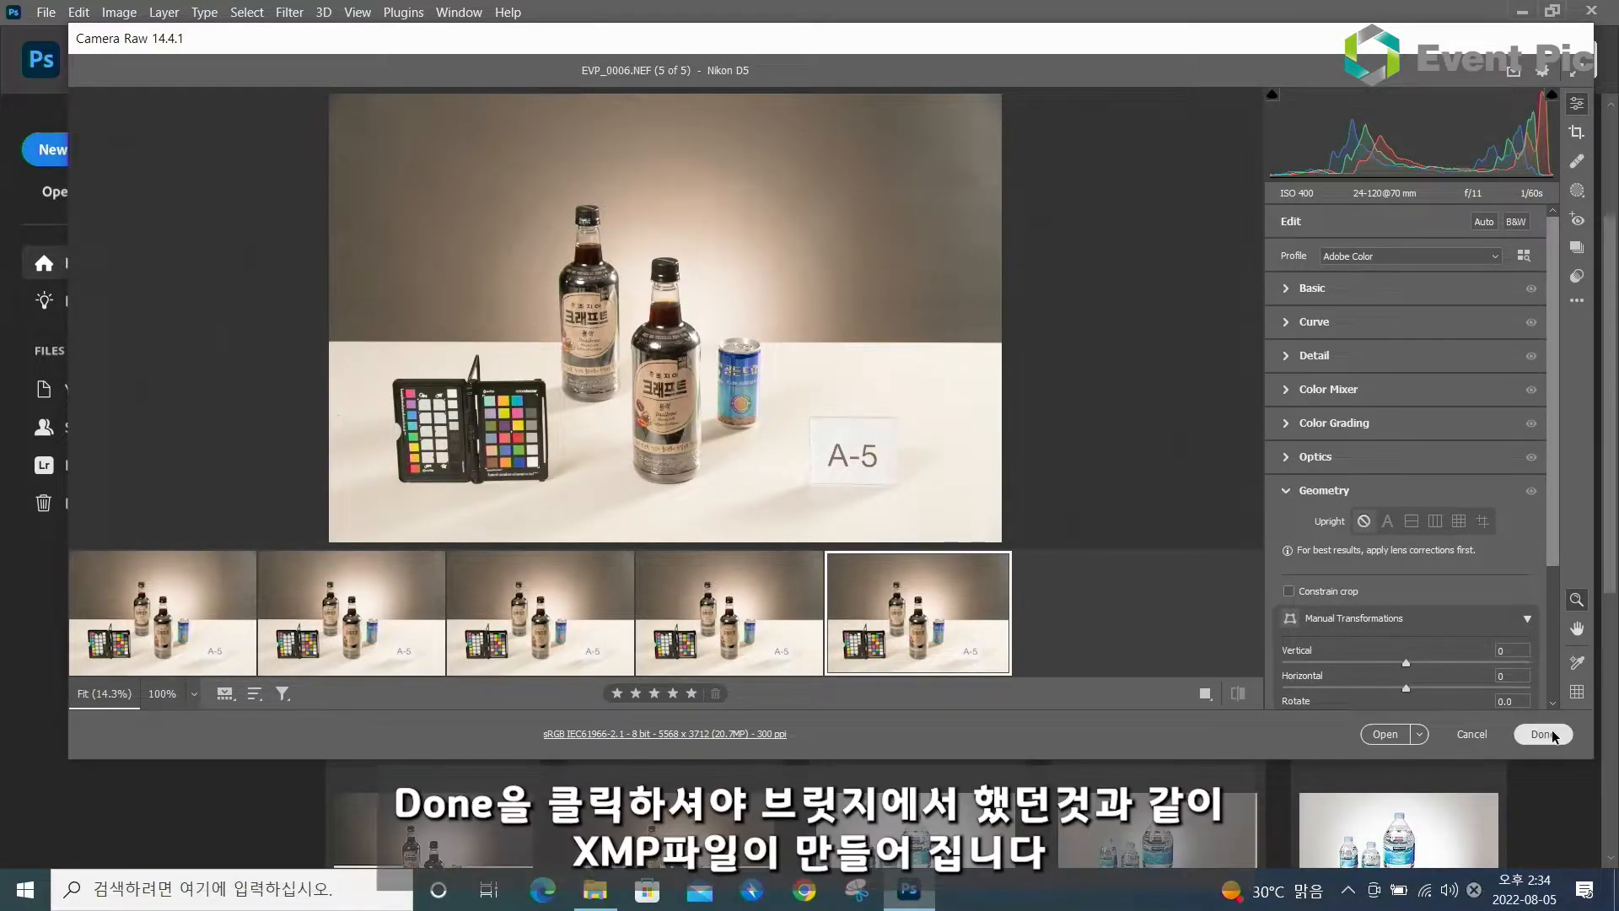
click(596, 890)
click(549, 511)
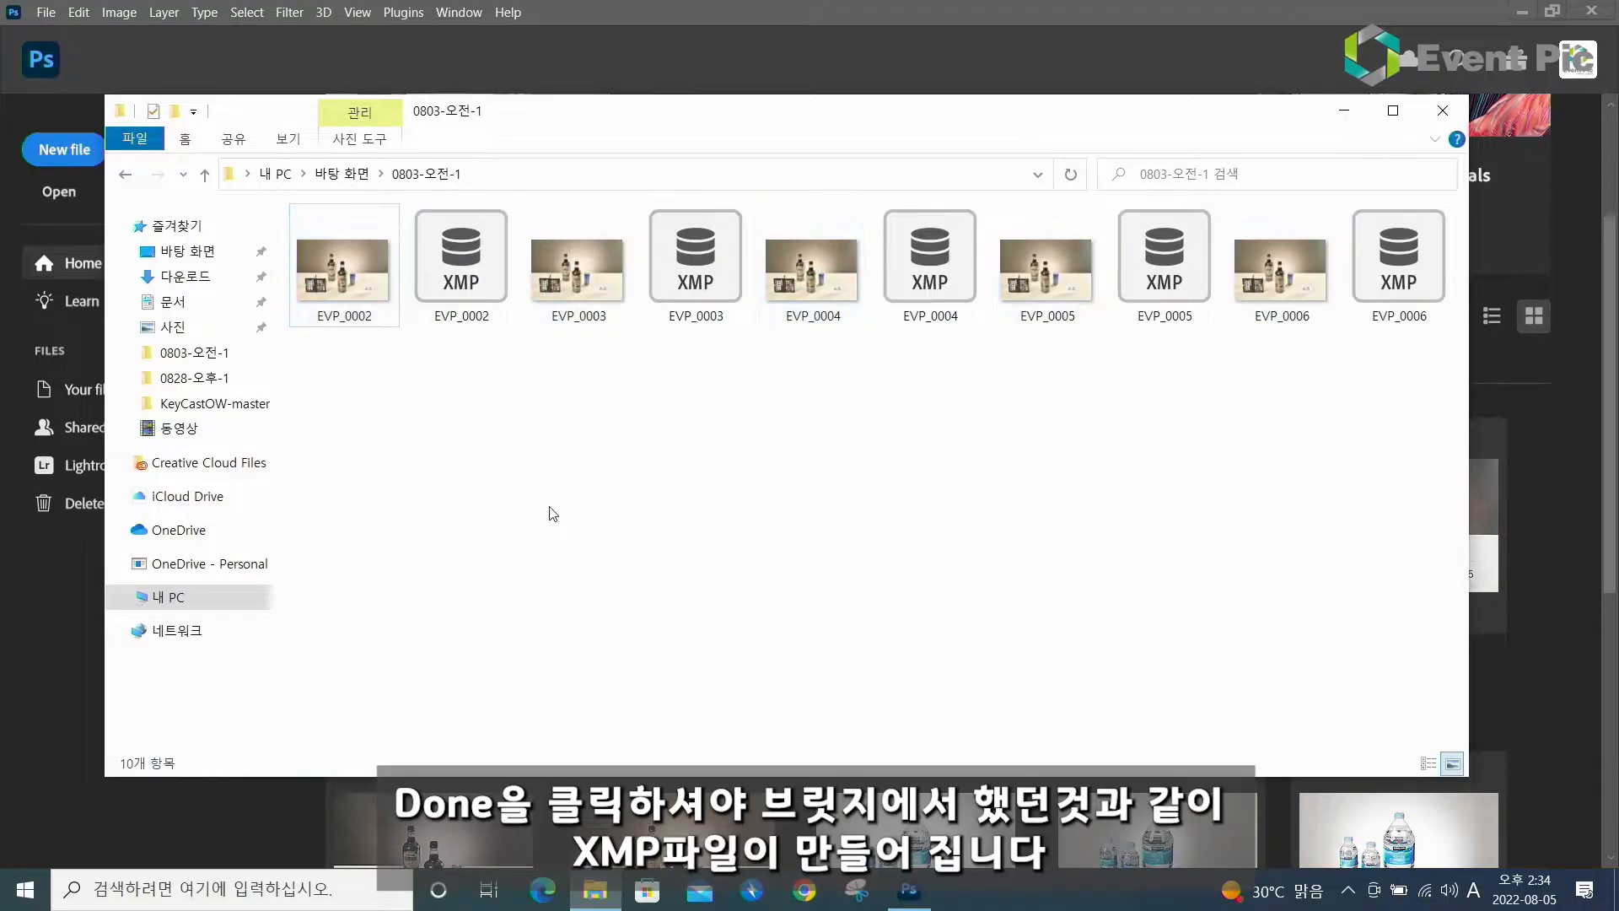
click(1292, 278)
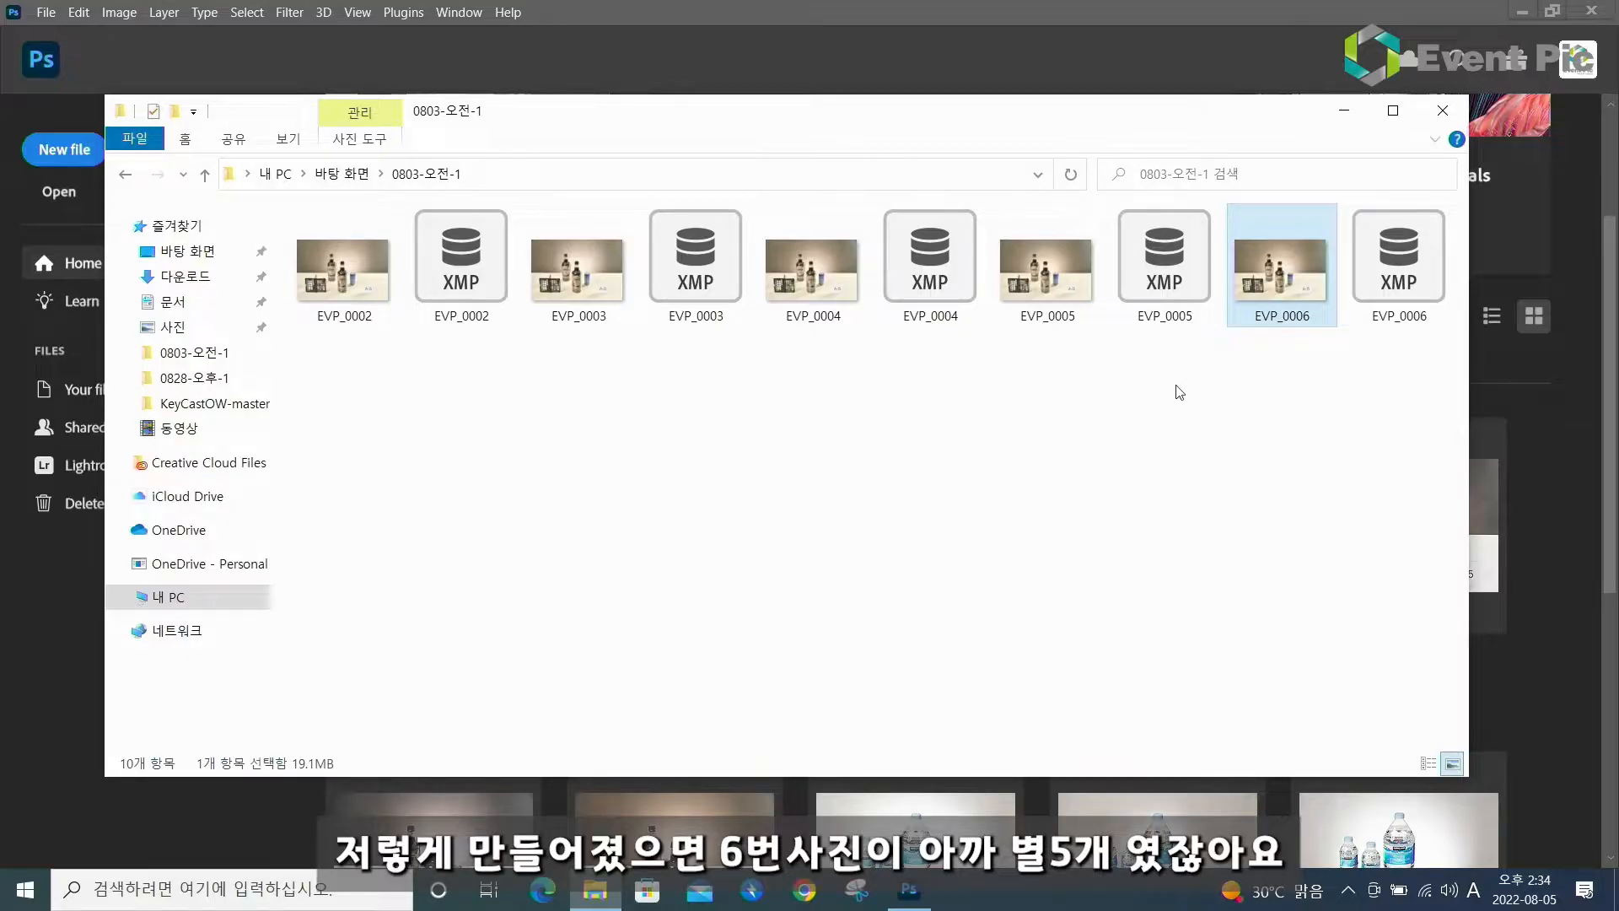
Open the EVP_0006 photo in Photoshop's Camera Raw and bring up its workflow preferences
drag(1283, 271, 59, 763)
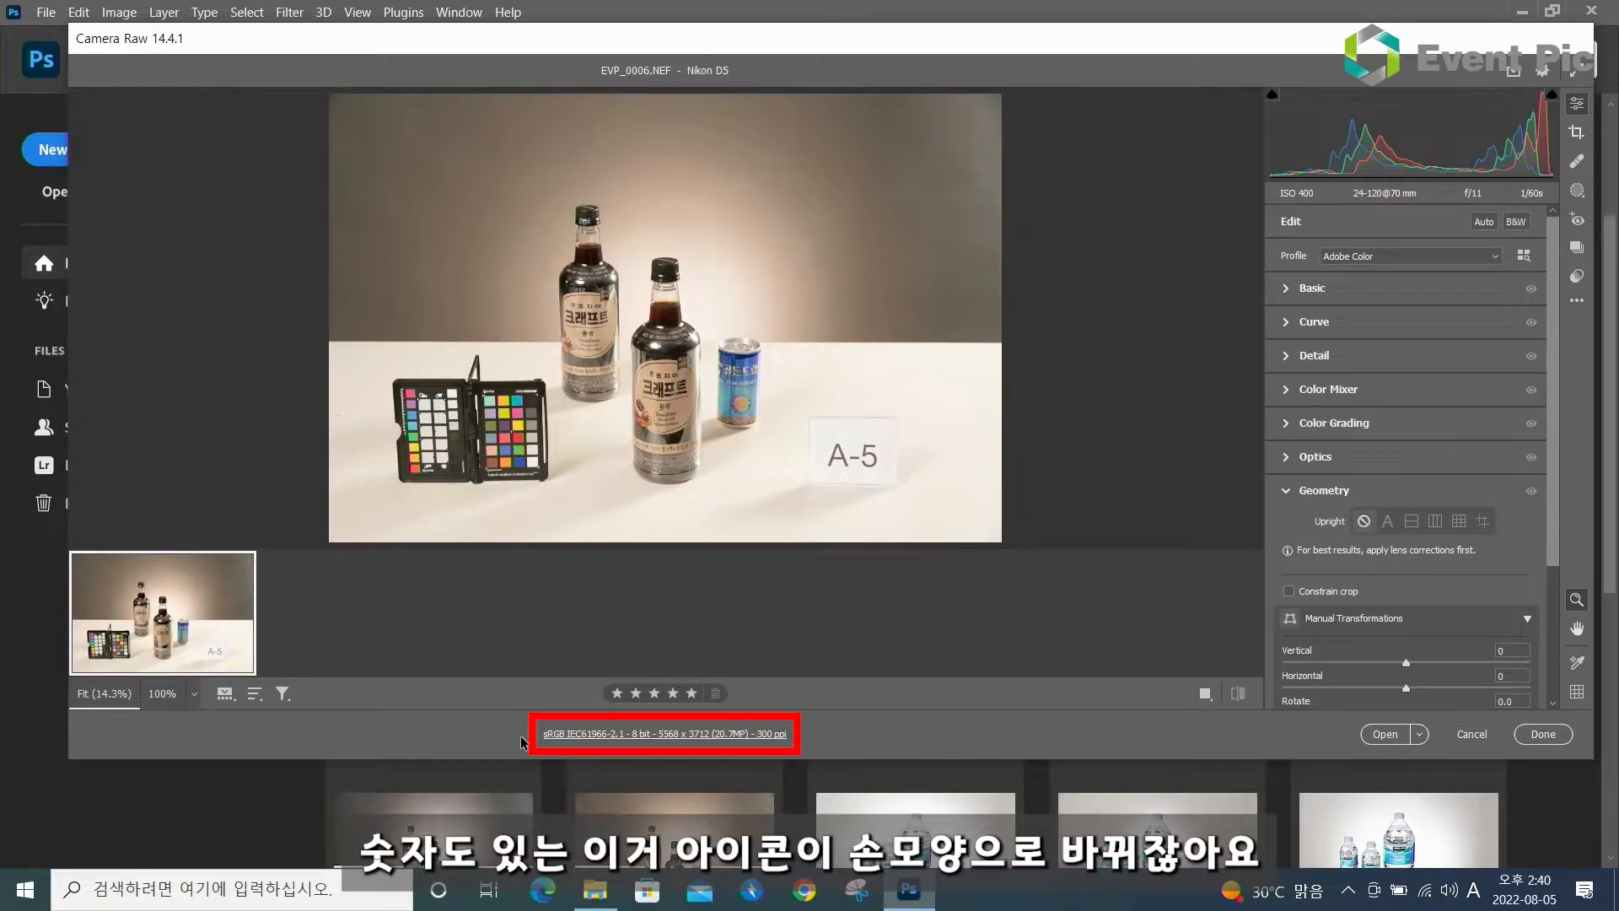
click(567, 734)
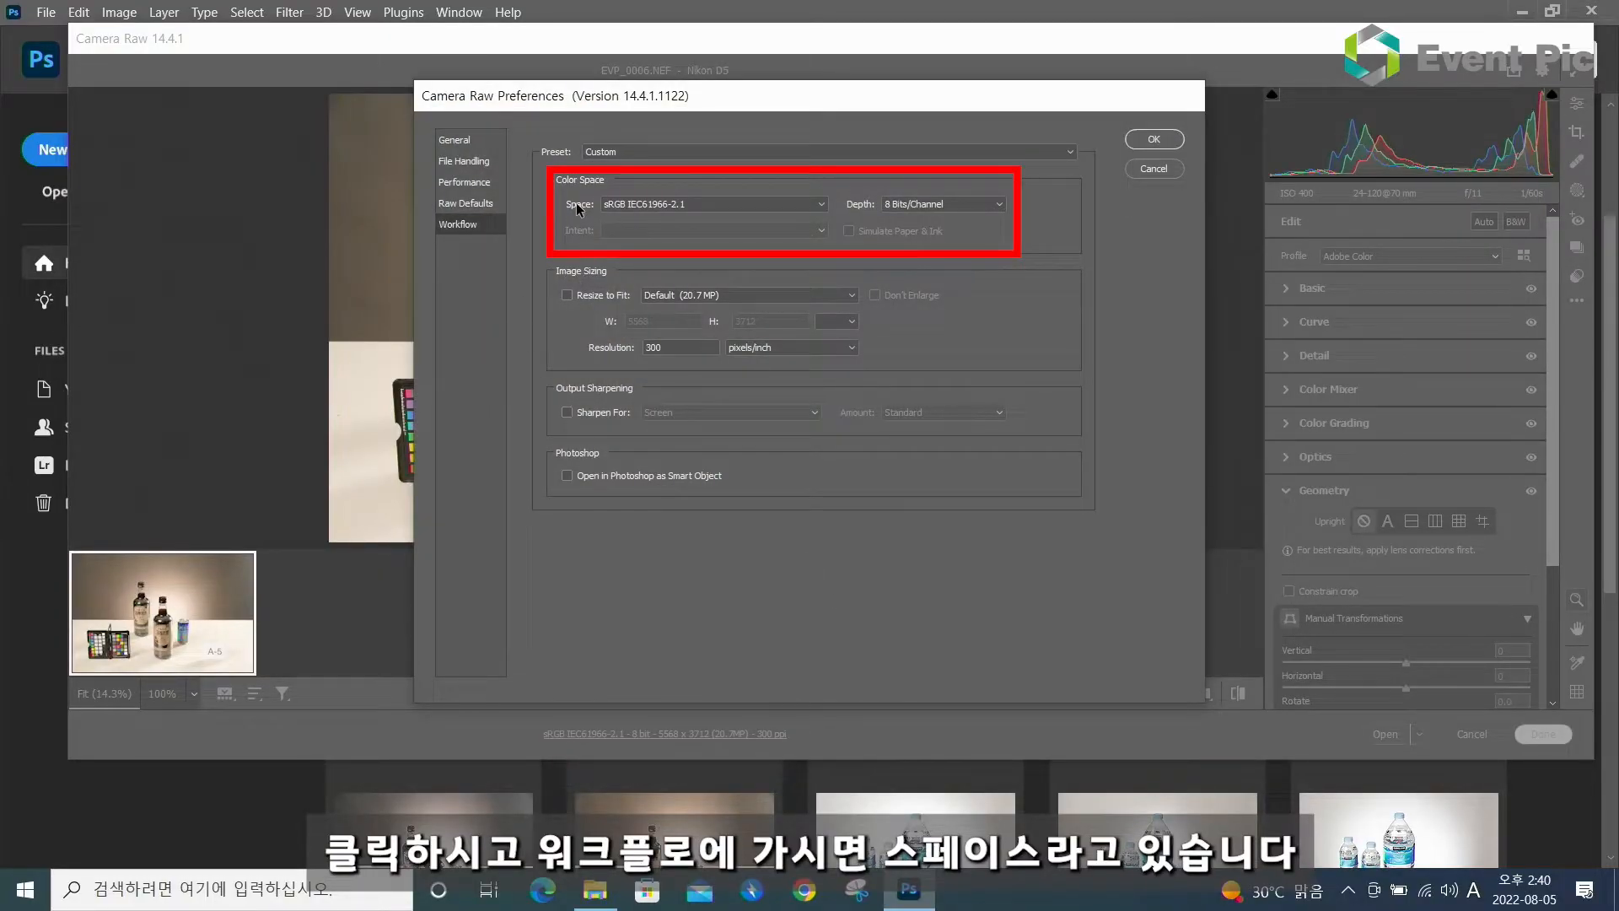
Set the workflow color space to Adobe RGB (1998)
click(716, 206)
drag(822, 286, 819, 221)
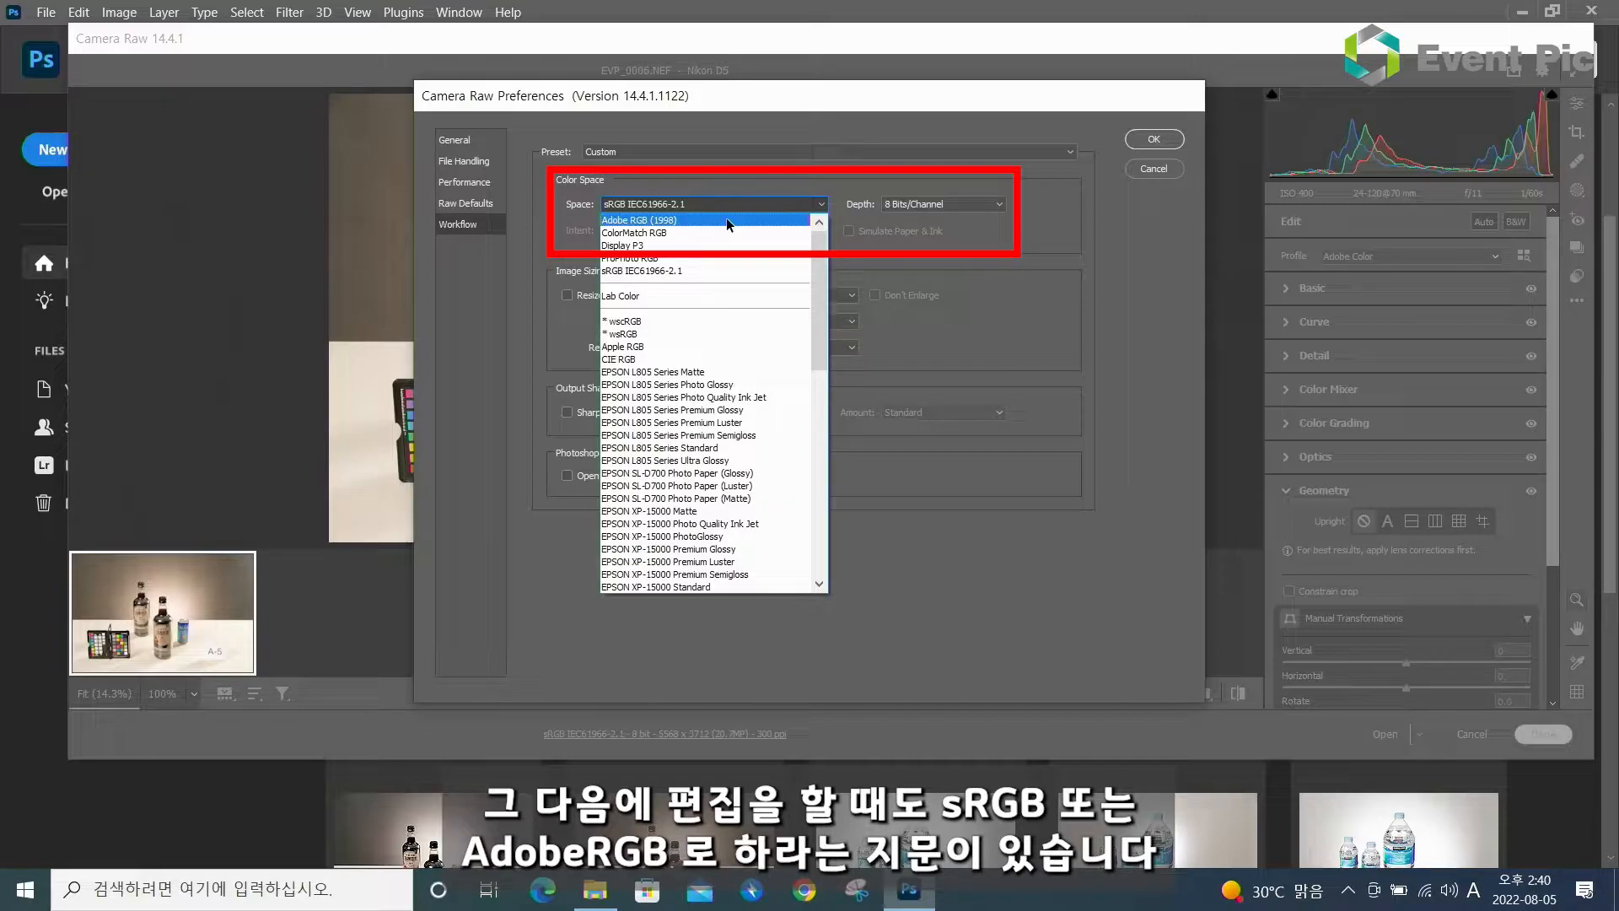
click(727, 220)
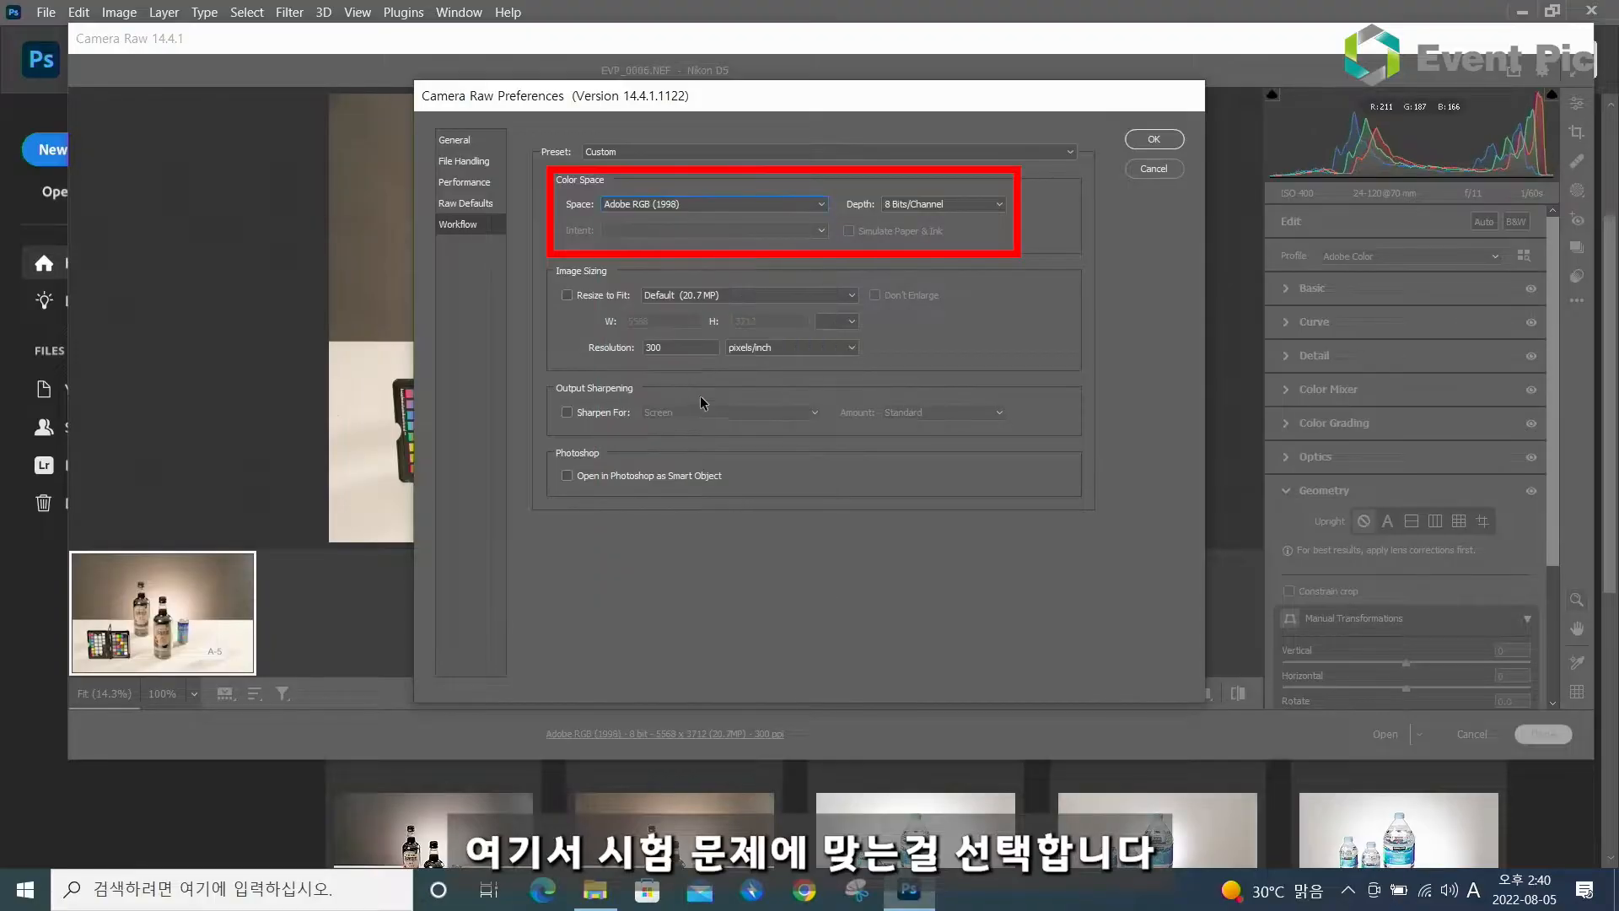
Set the workflow color space to sRGB IEC61966-2.1 with a depth of 8 Bits/Channel and accept the preferences
click(654, 205)
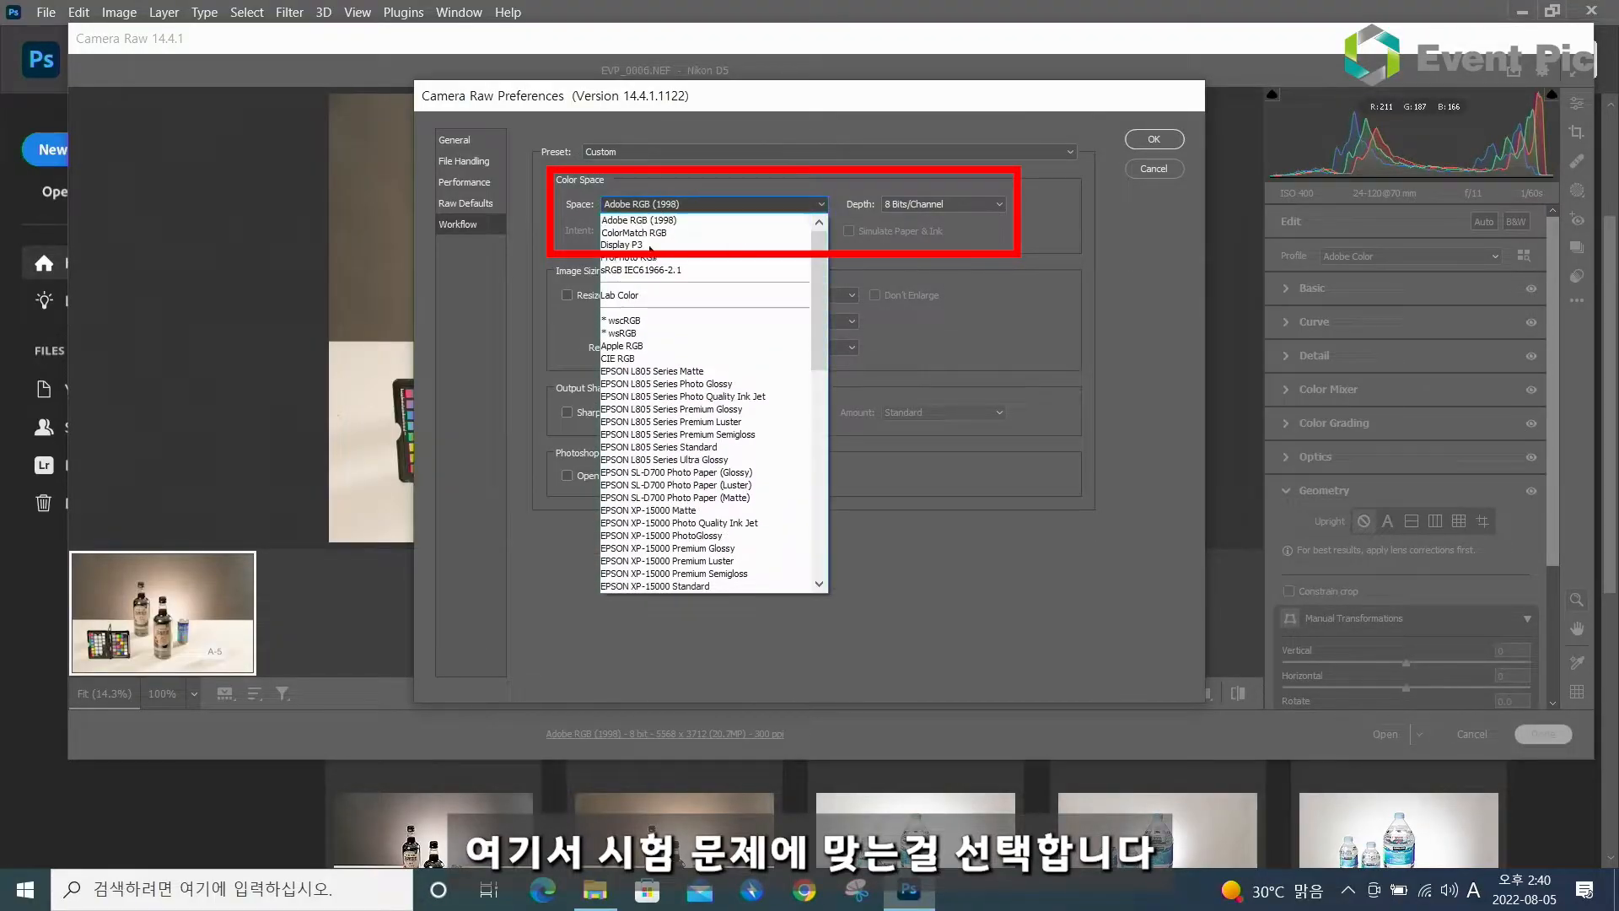
click(649, 270)
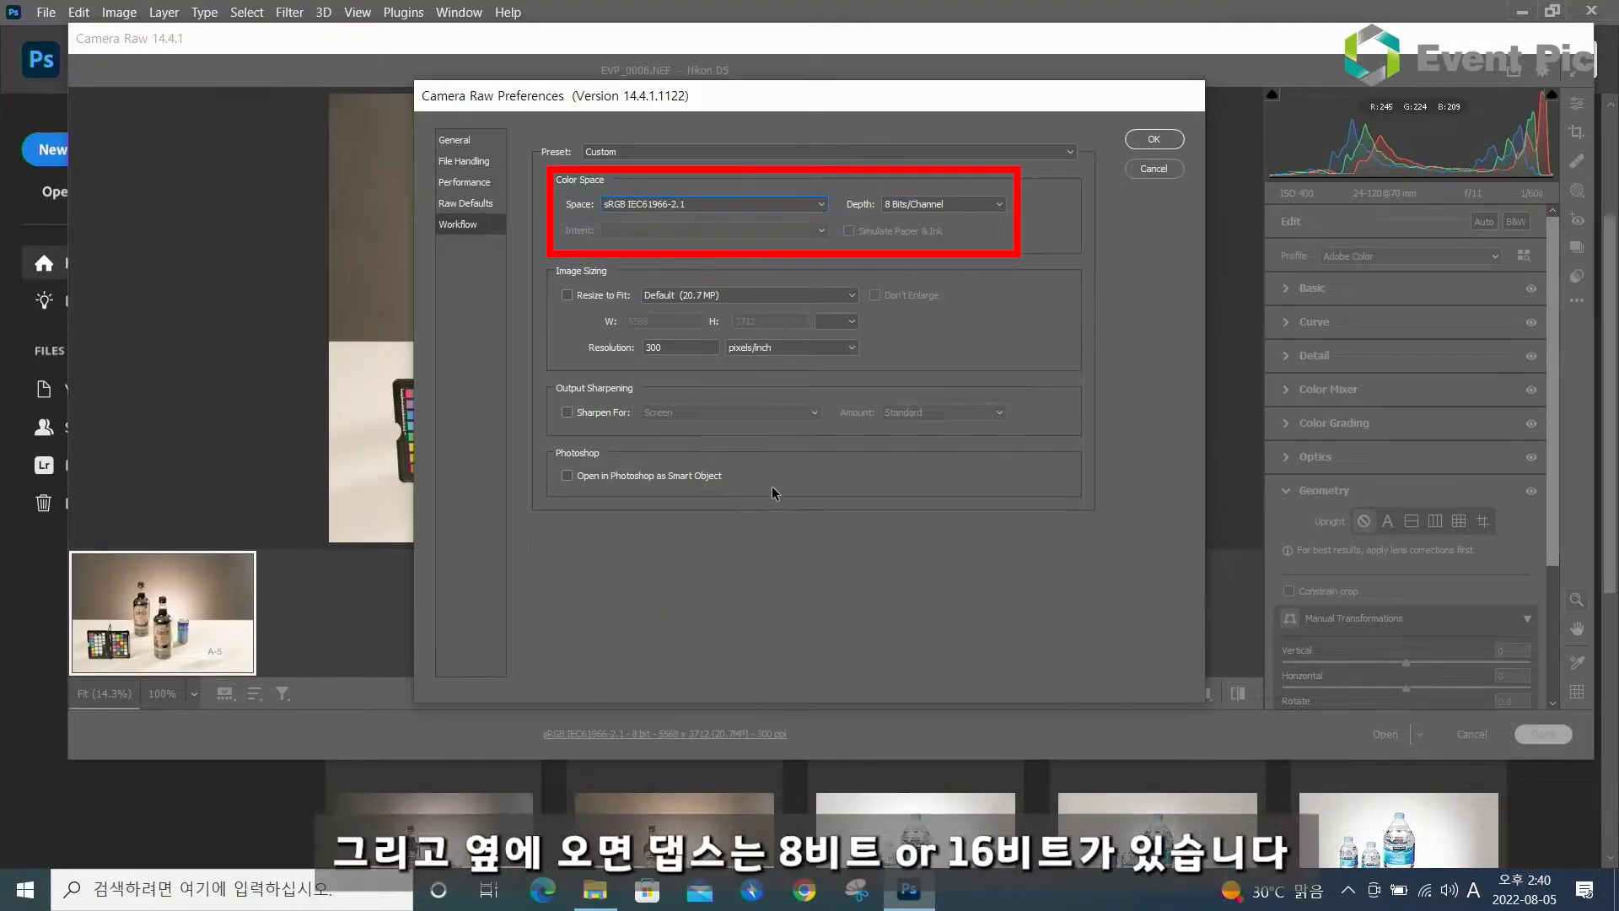
click(923, 210)
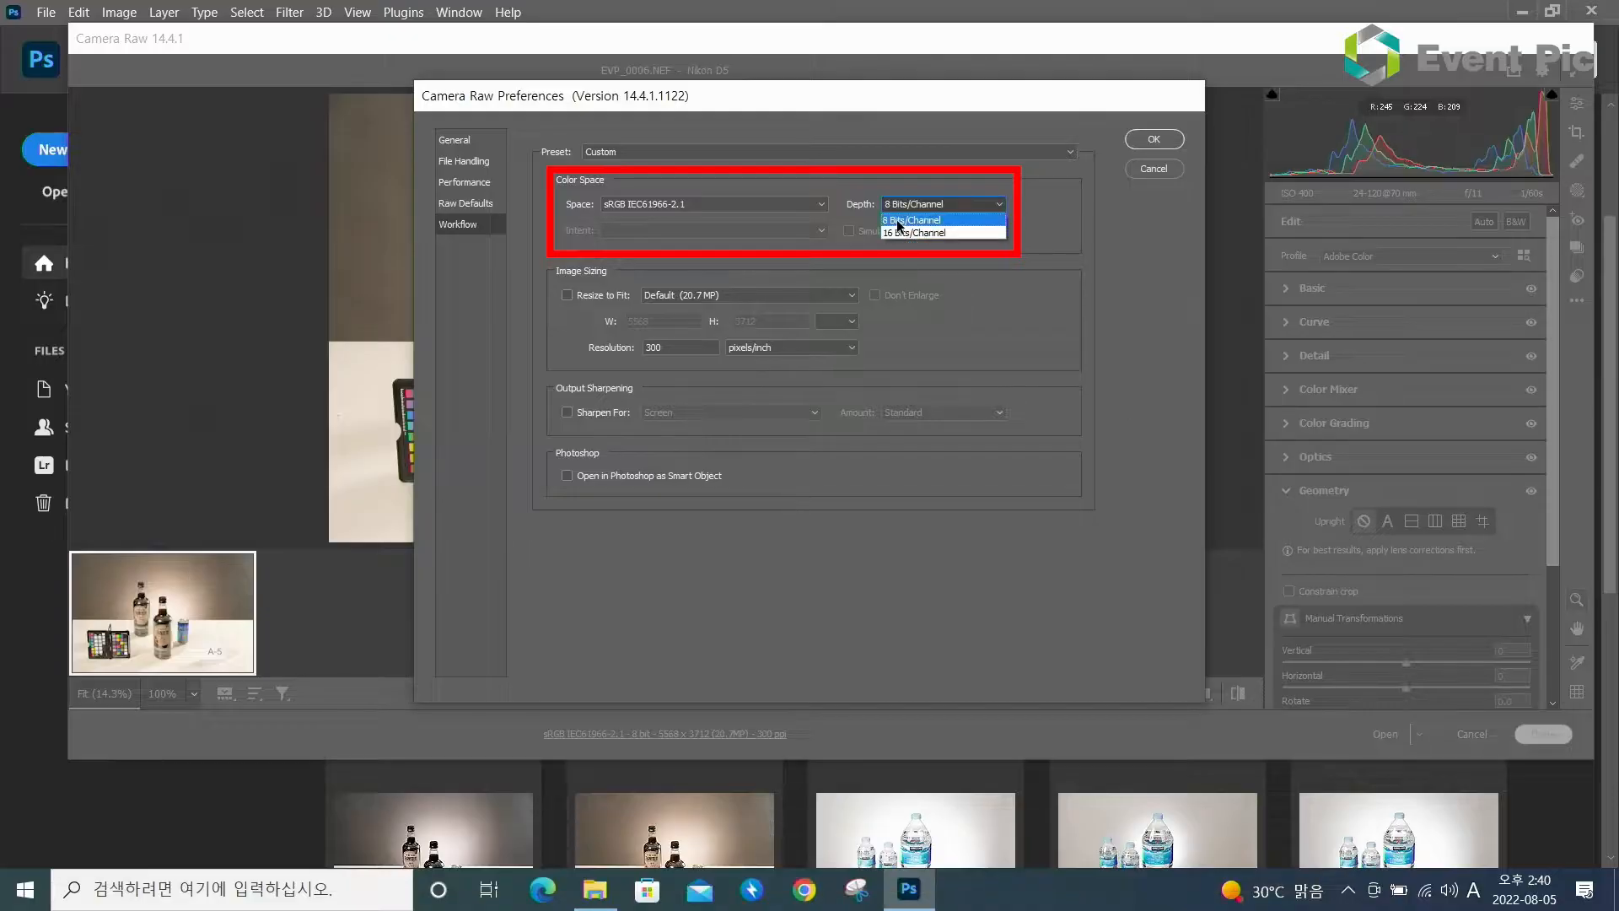
click(902, 221)
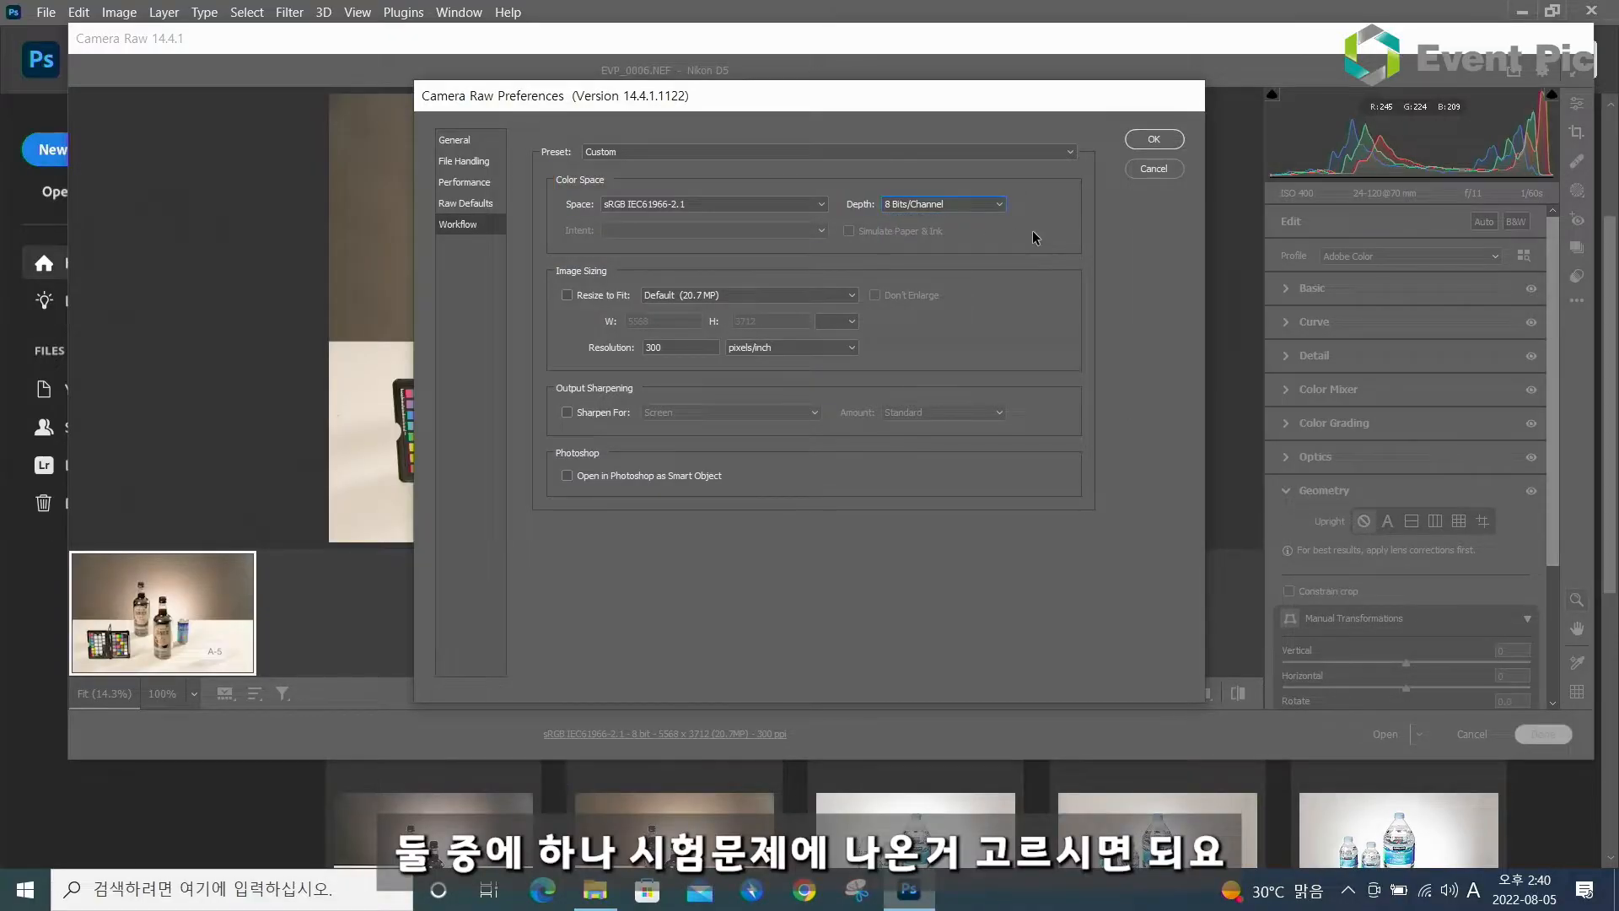
click(1144, 140)
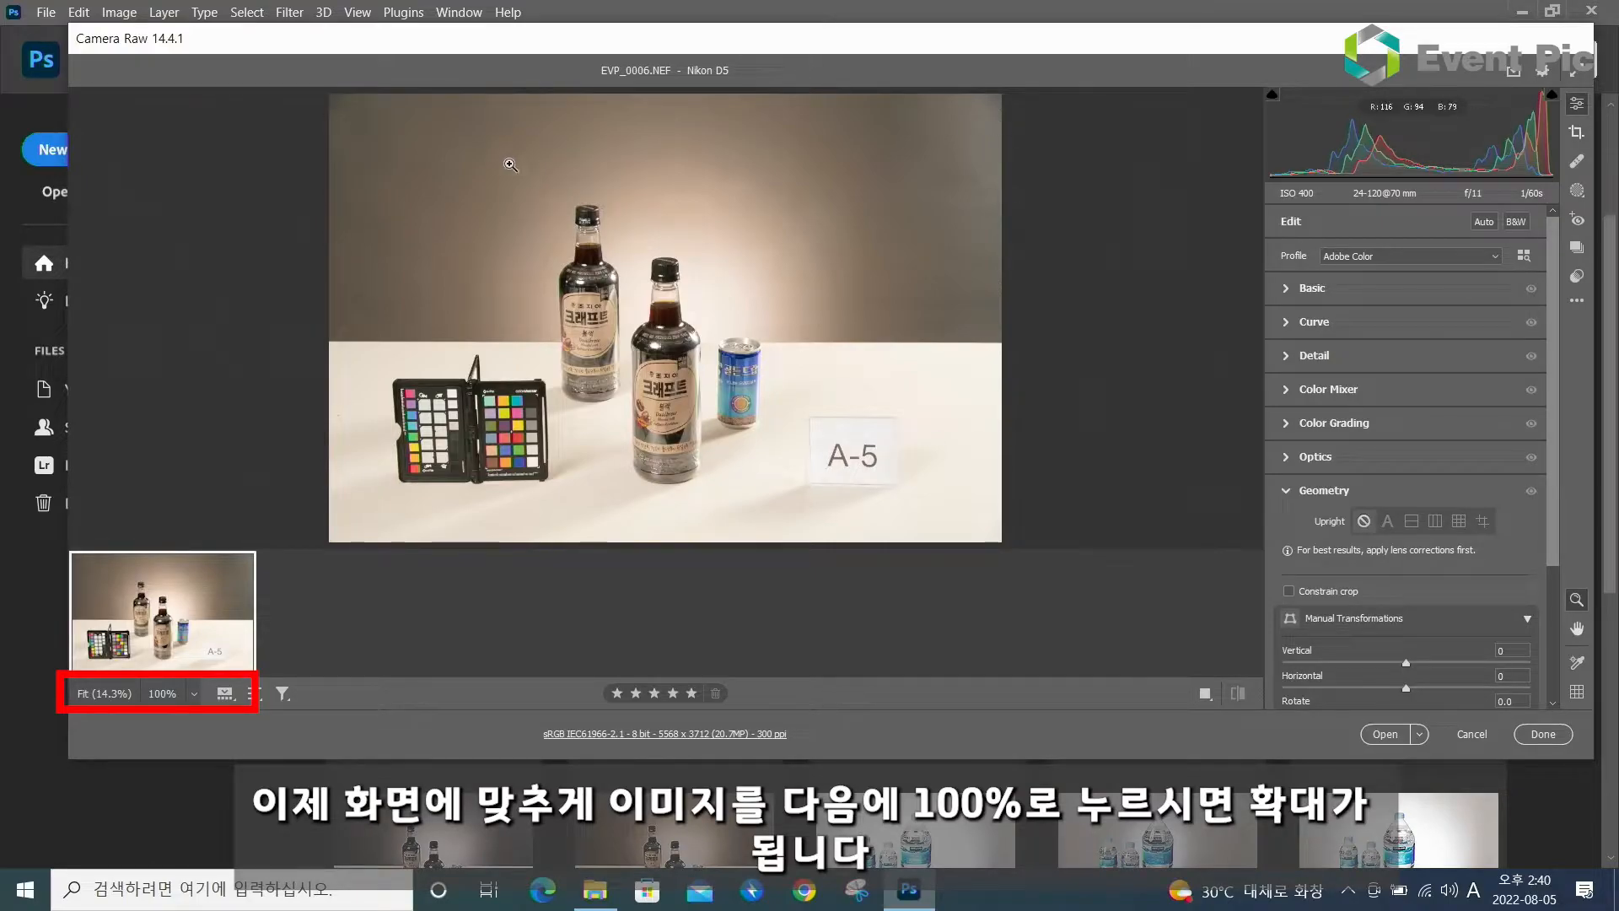
Set the white balance by sampling the middle gray patch in the third row of the ColorChecker
click(162, 694)
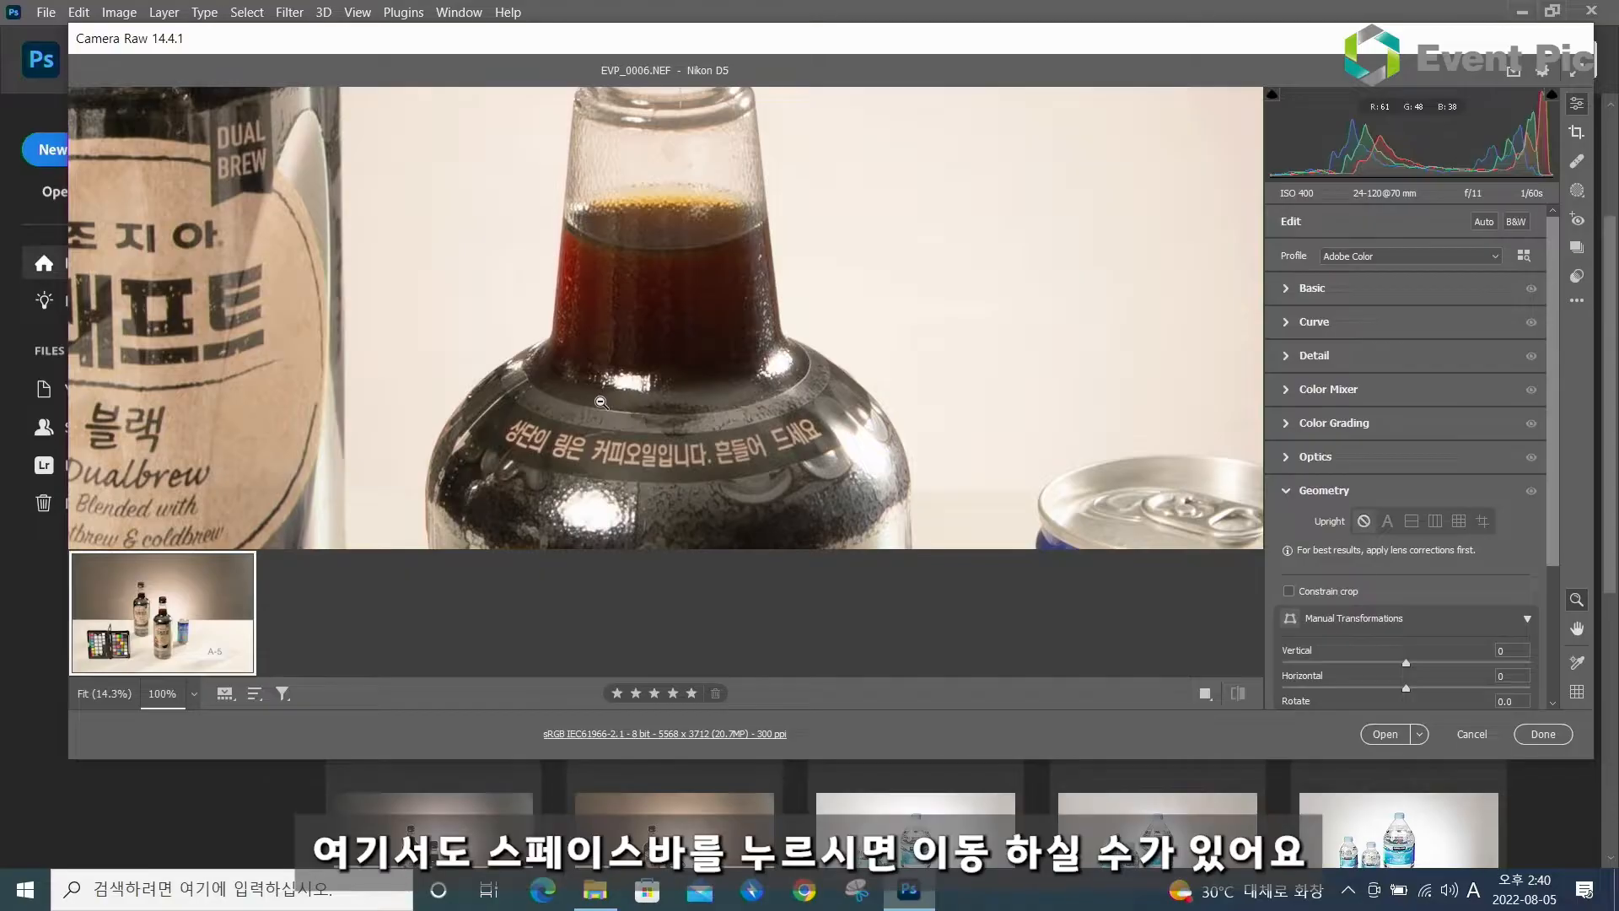
key(space)
drag(601, 402, 884, 349)
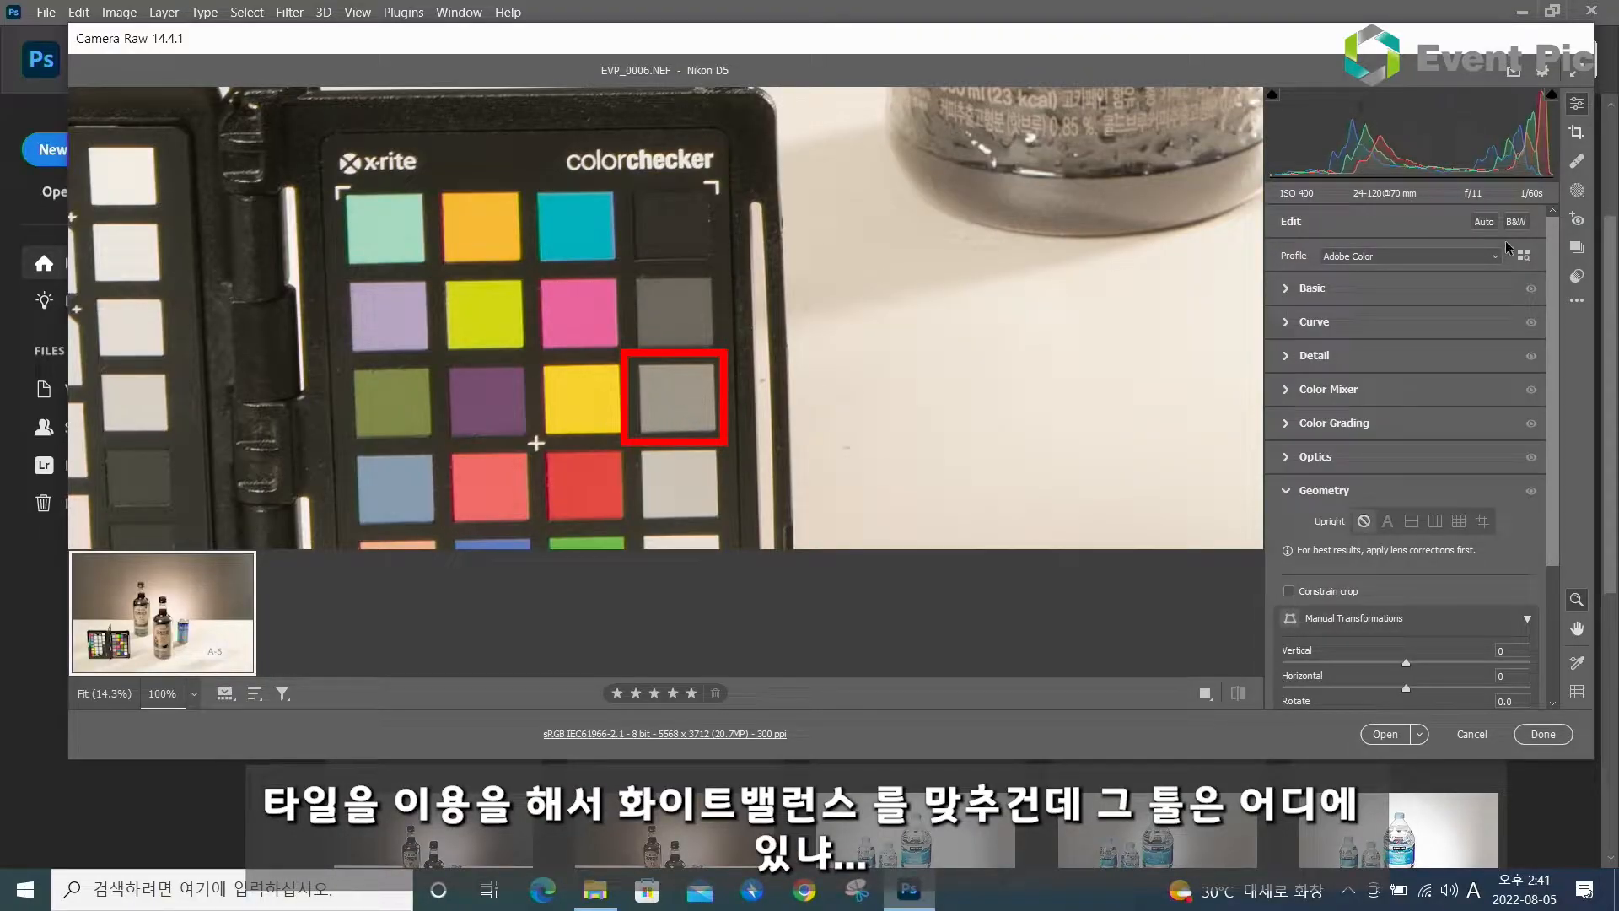
click(1286, 288)
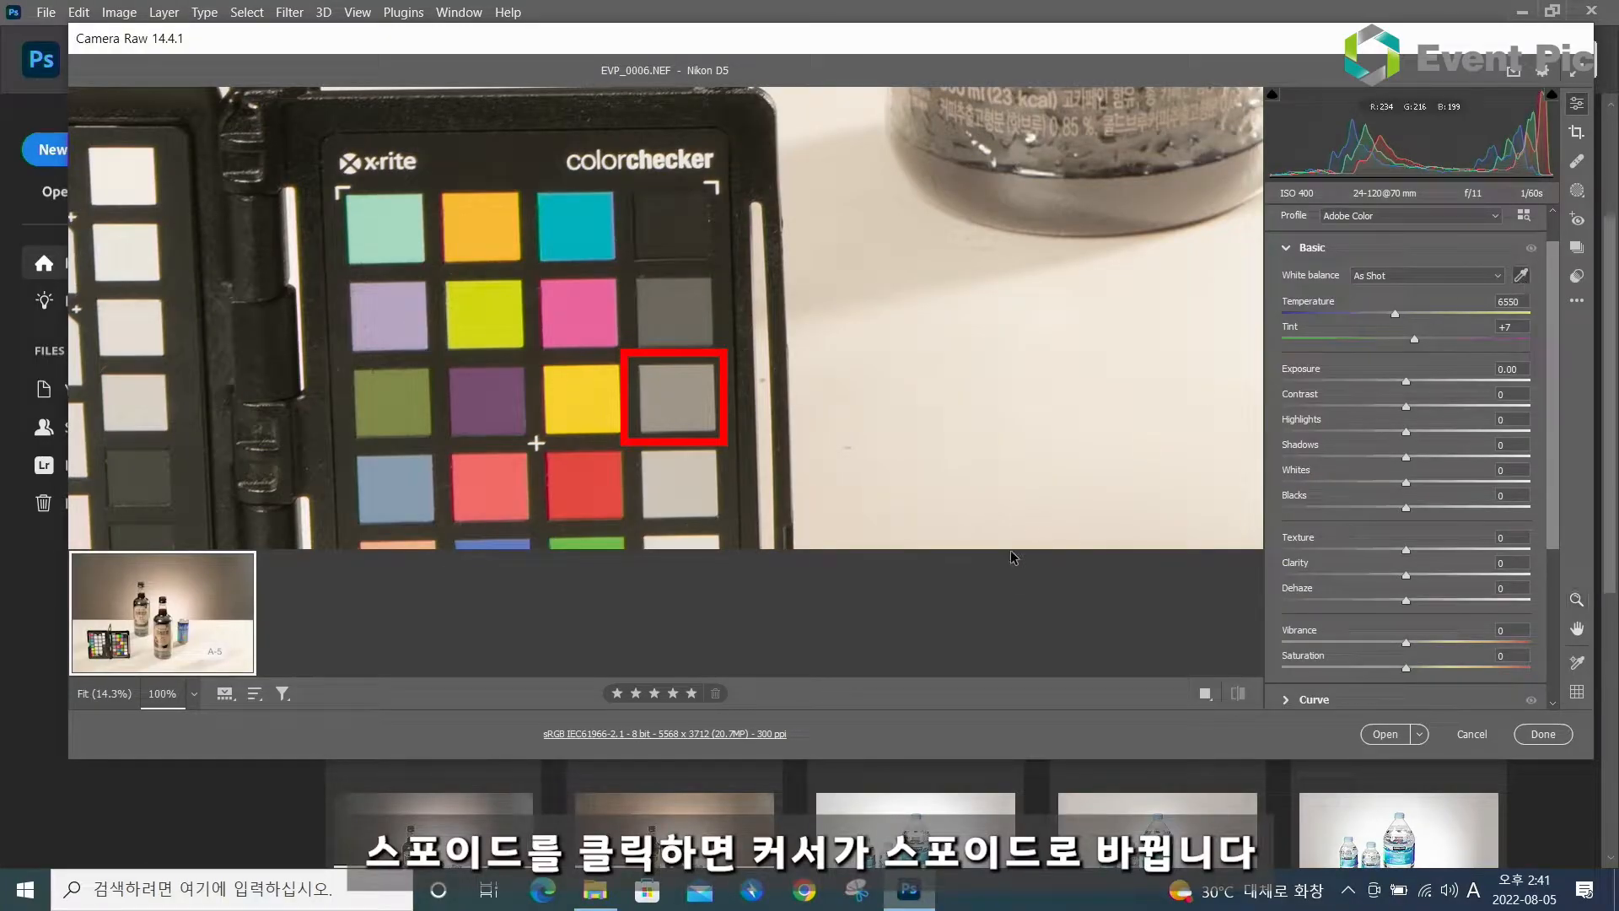
click(683, 392)
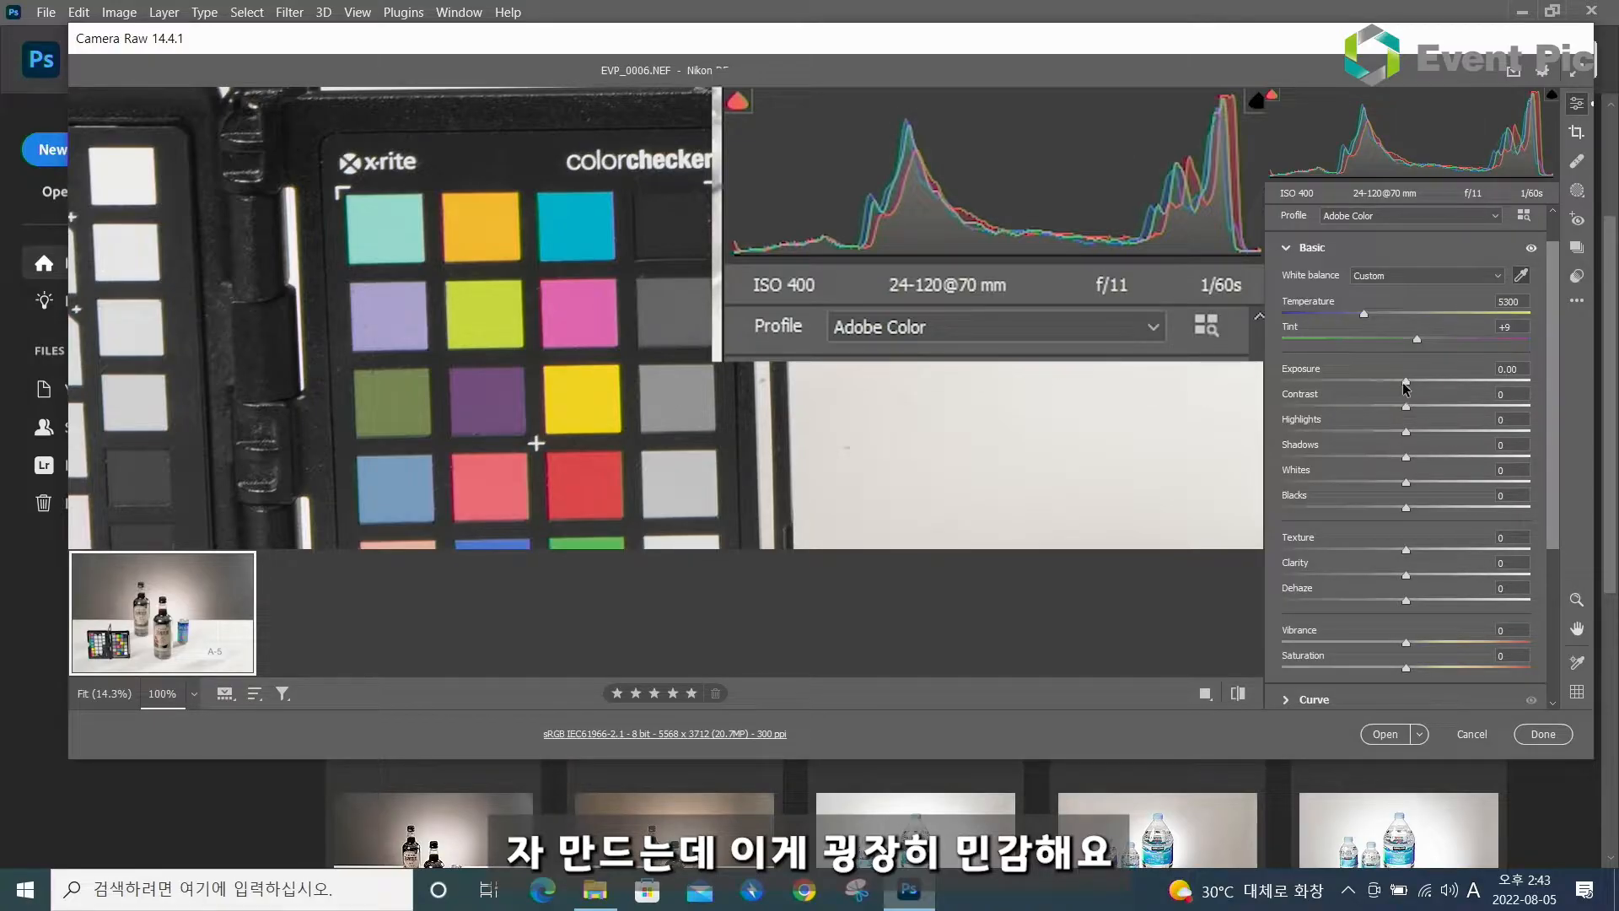
Try out darker exposure values in small steps and set the exposure to -0.16
drag(1404, 387, 1397, 385)
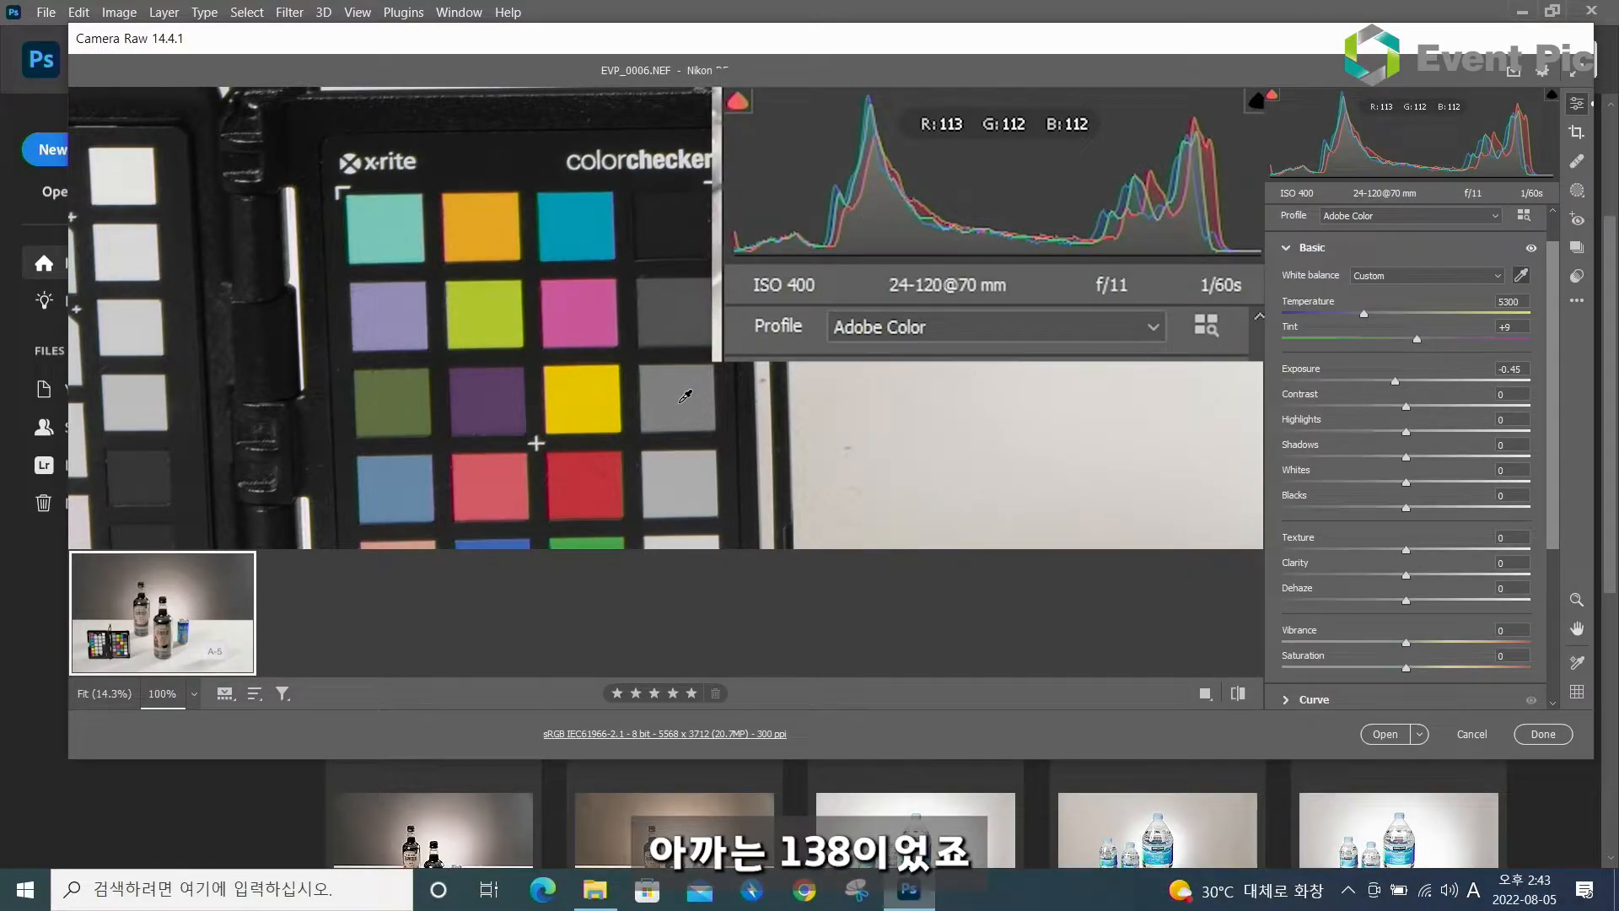
double_click(1396, 384)
click(1514, 369)
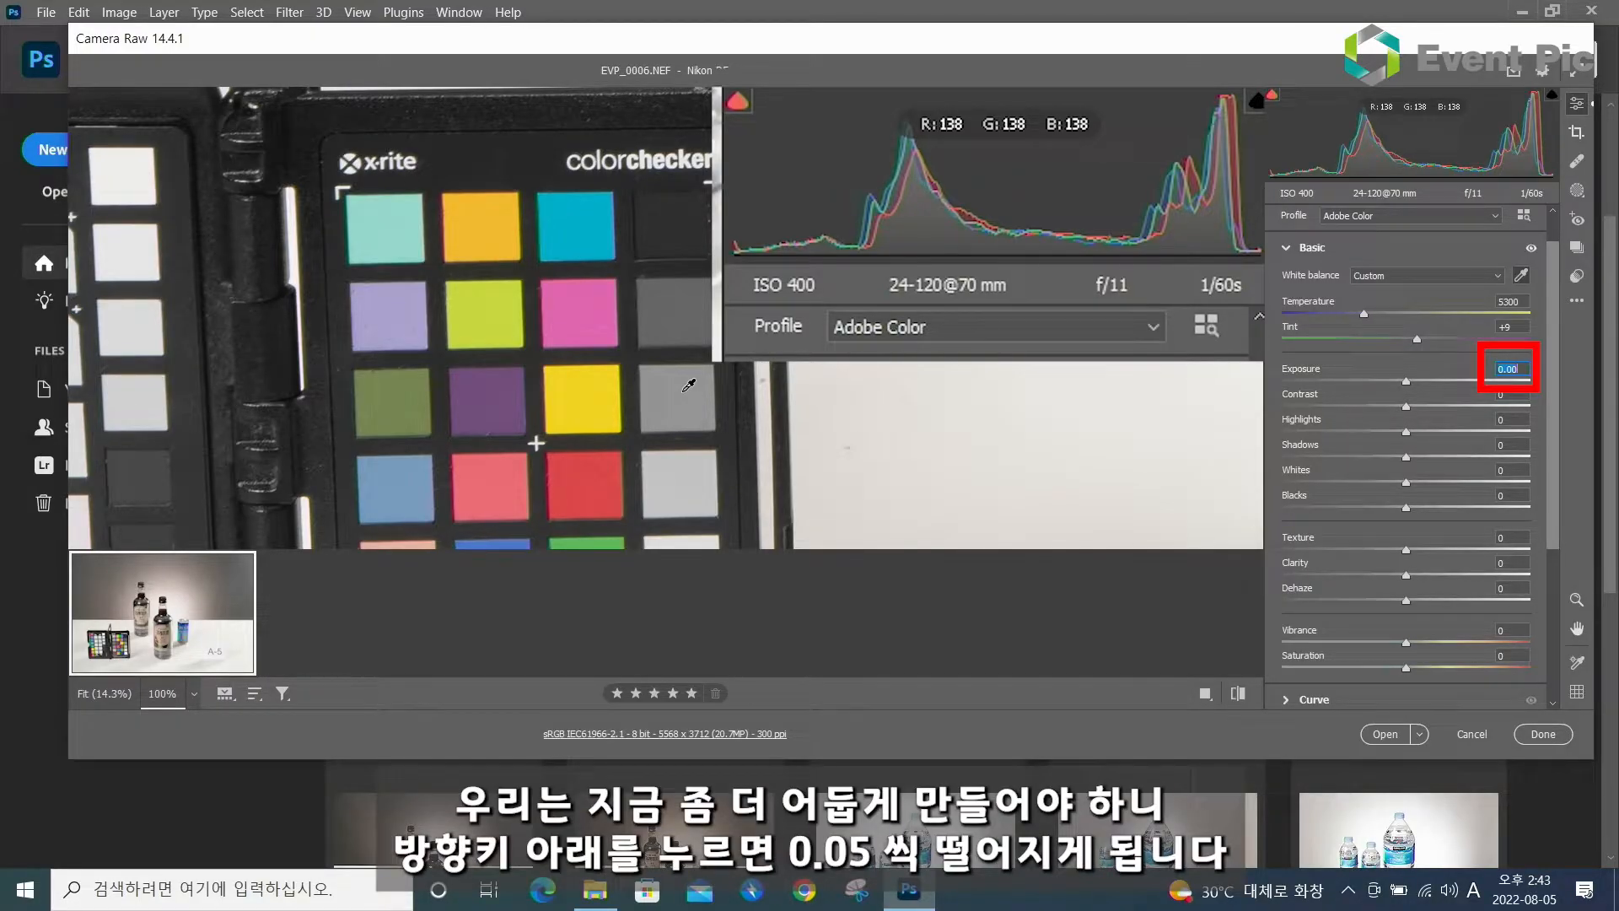
key(Down)
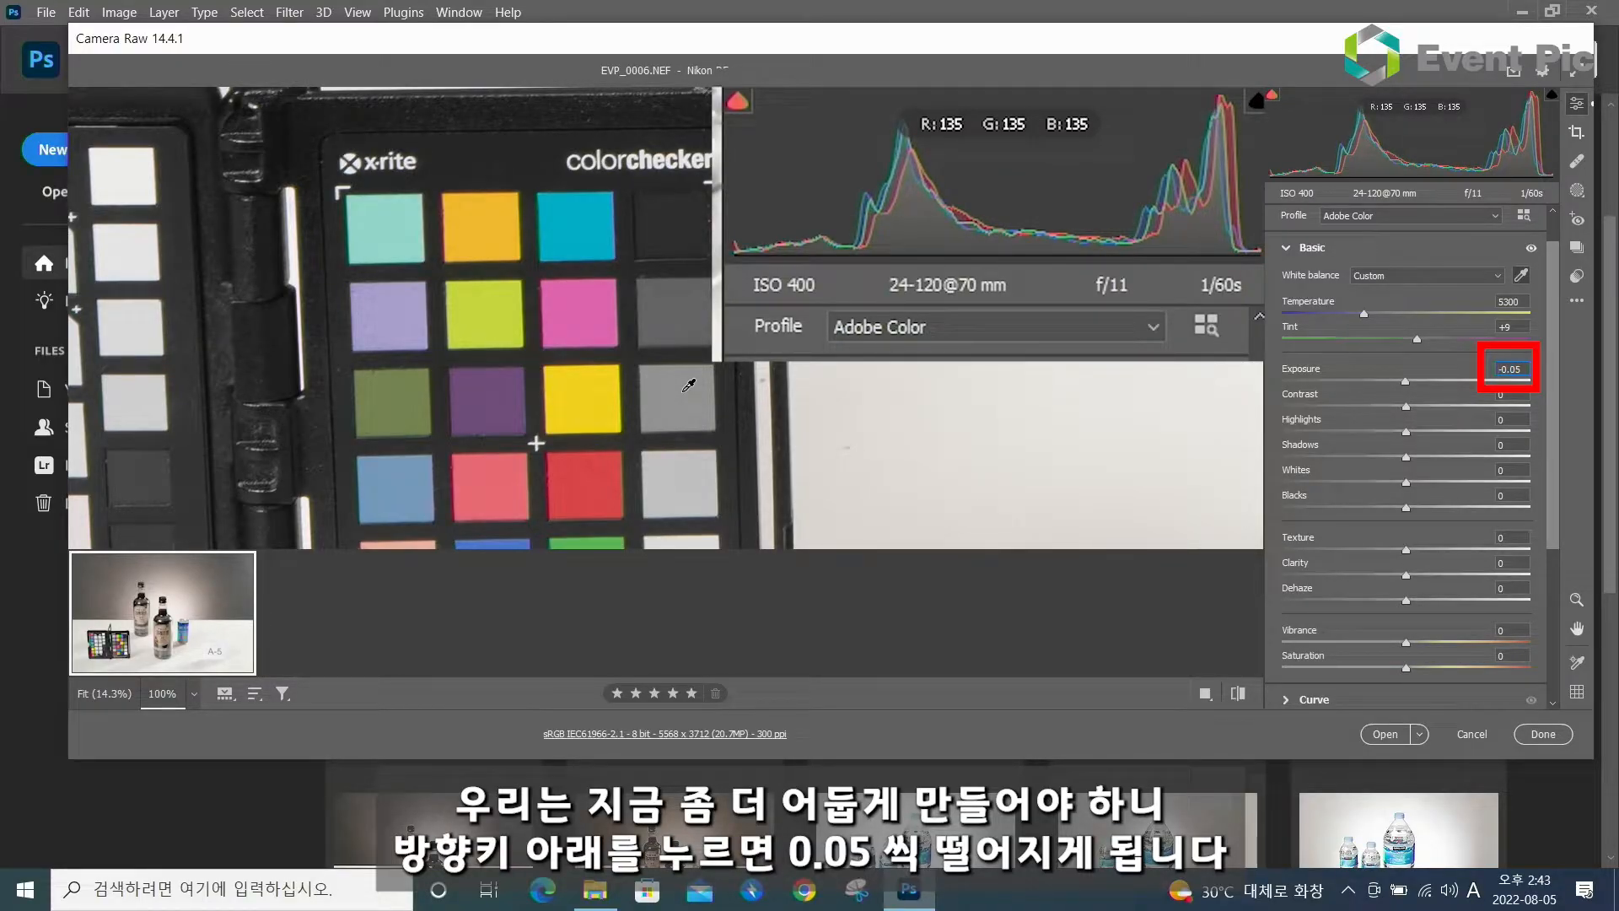
key(Down)
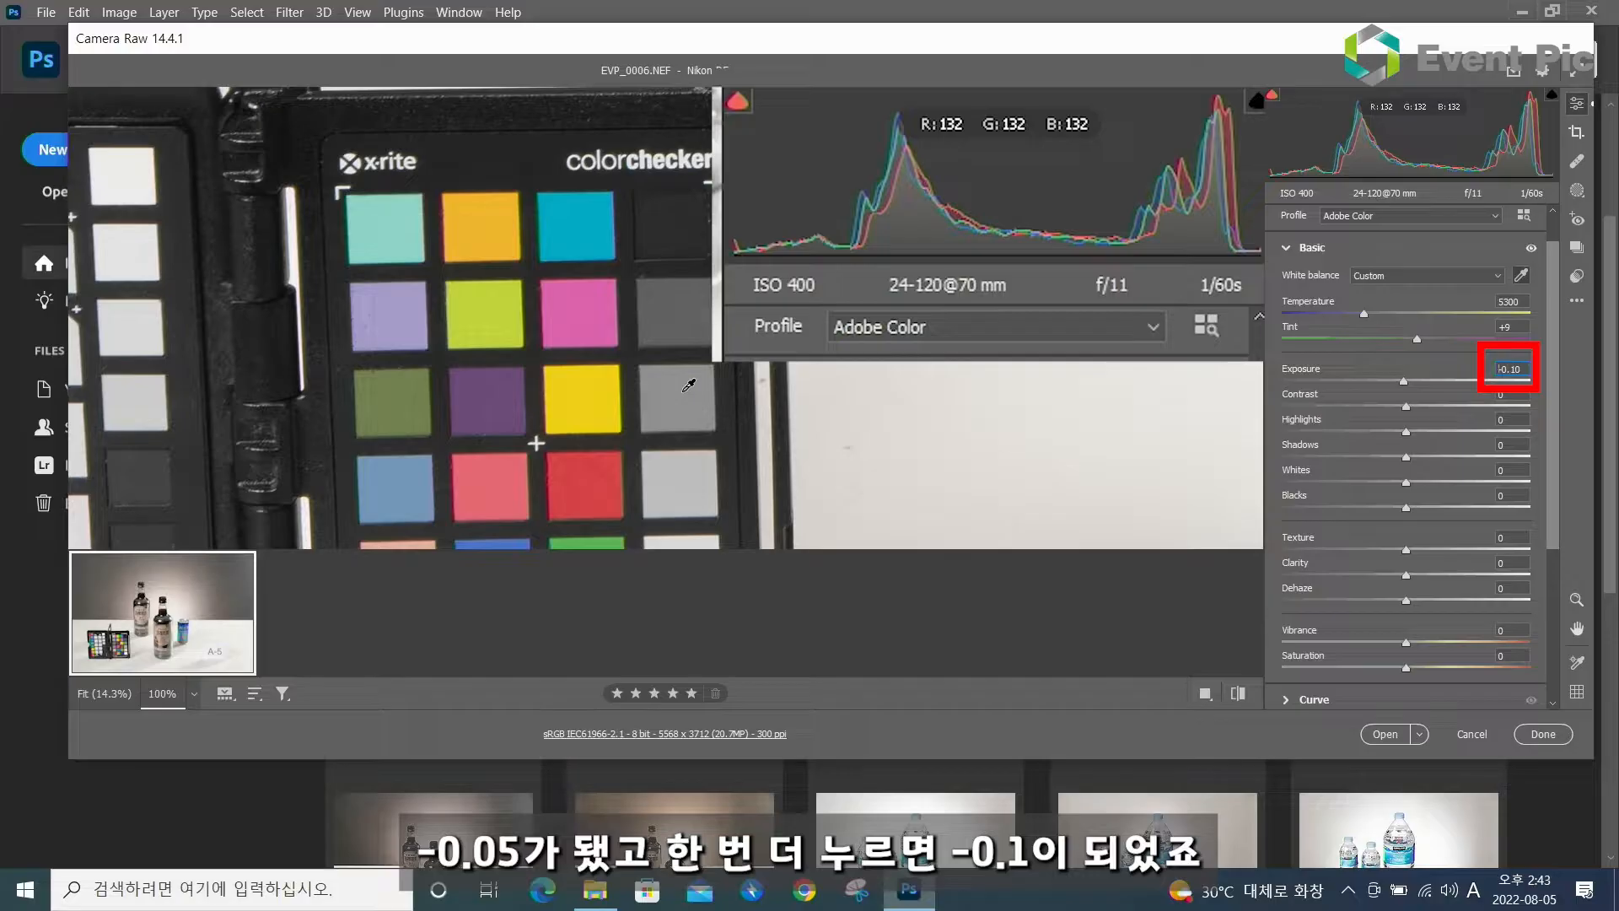
key(Down)
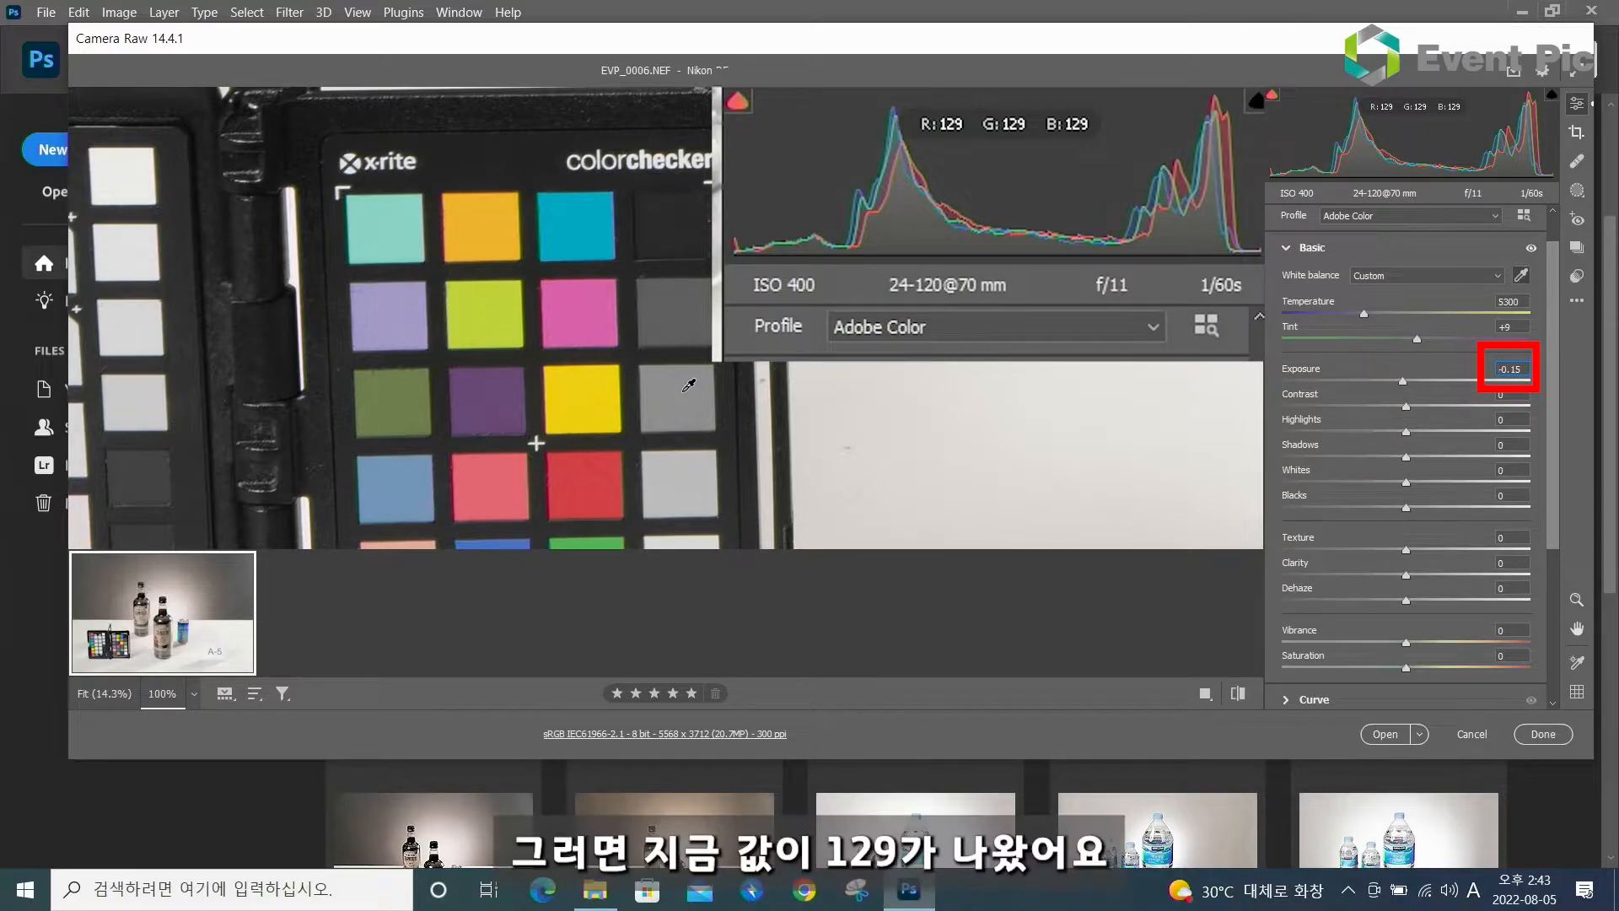
key(Down)
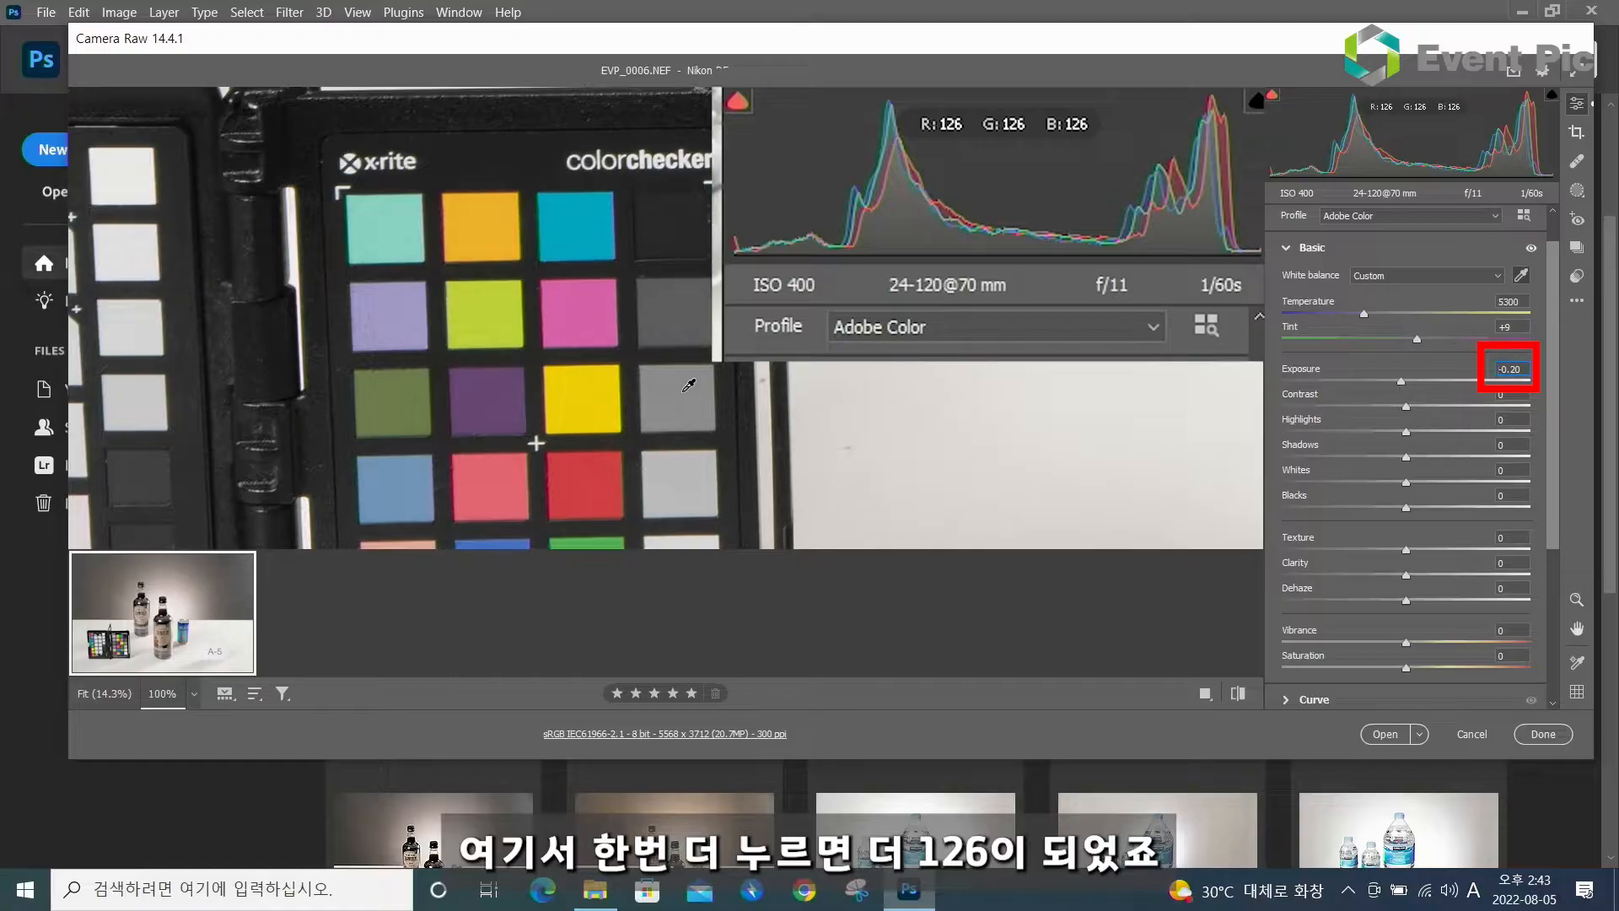
key(Up)
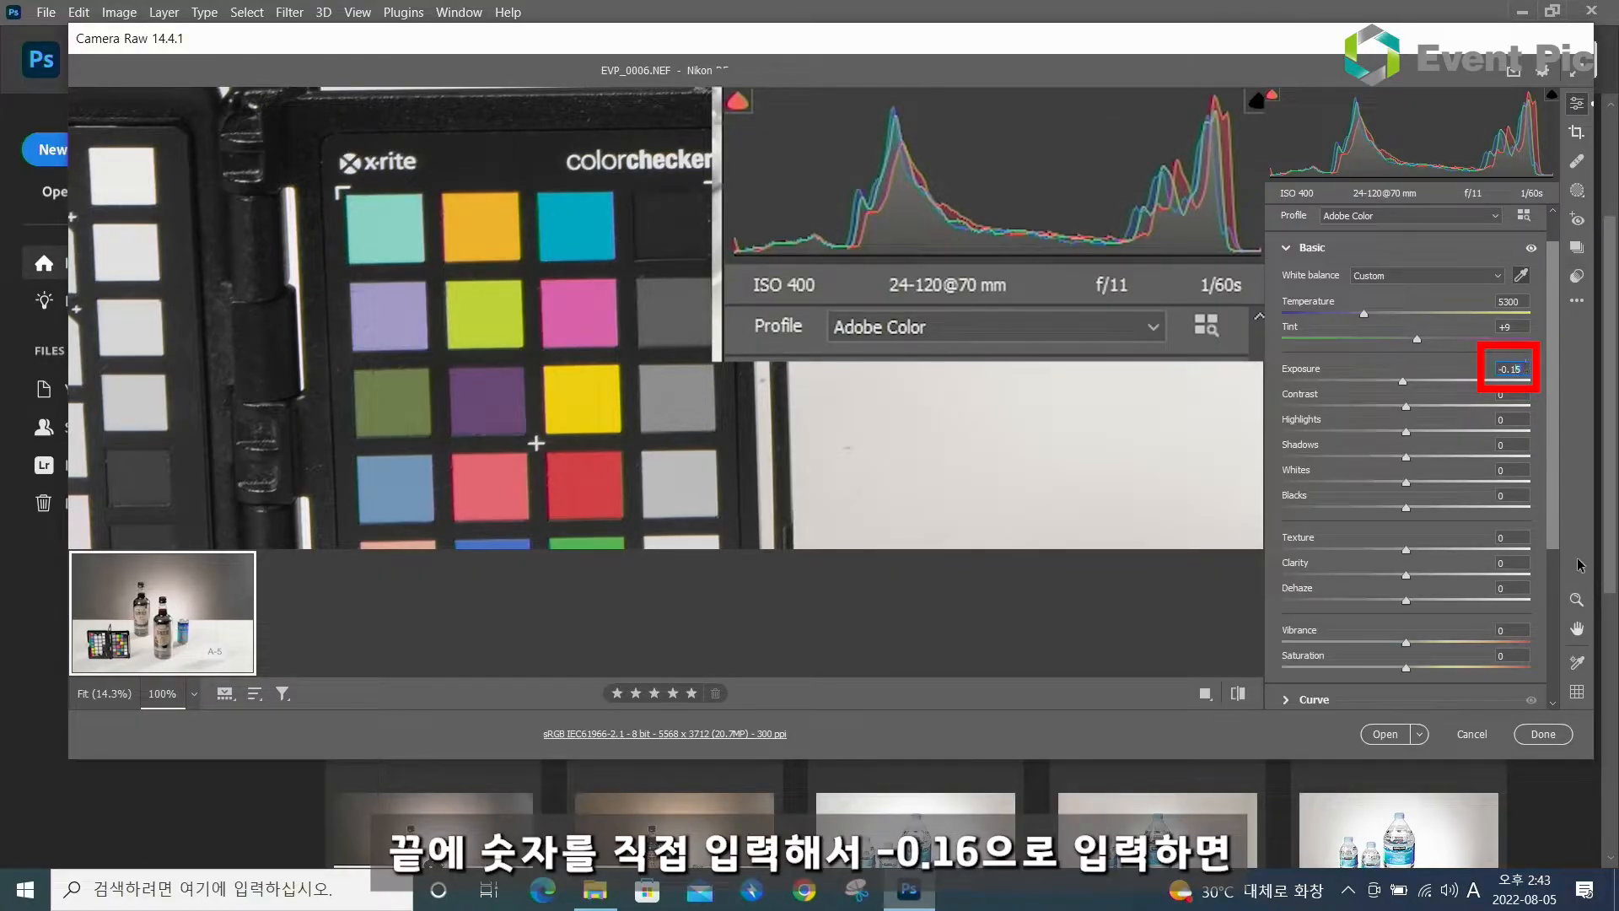
text(-0.16)
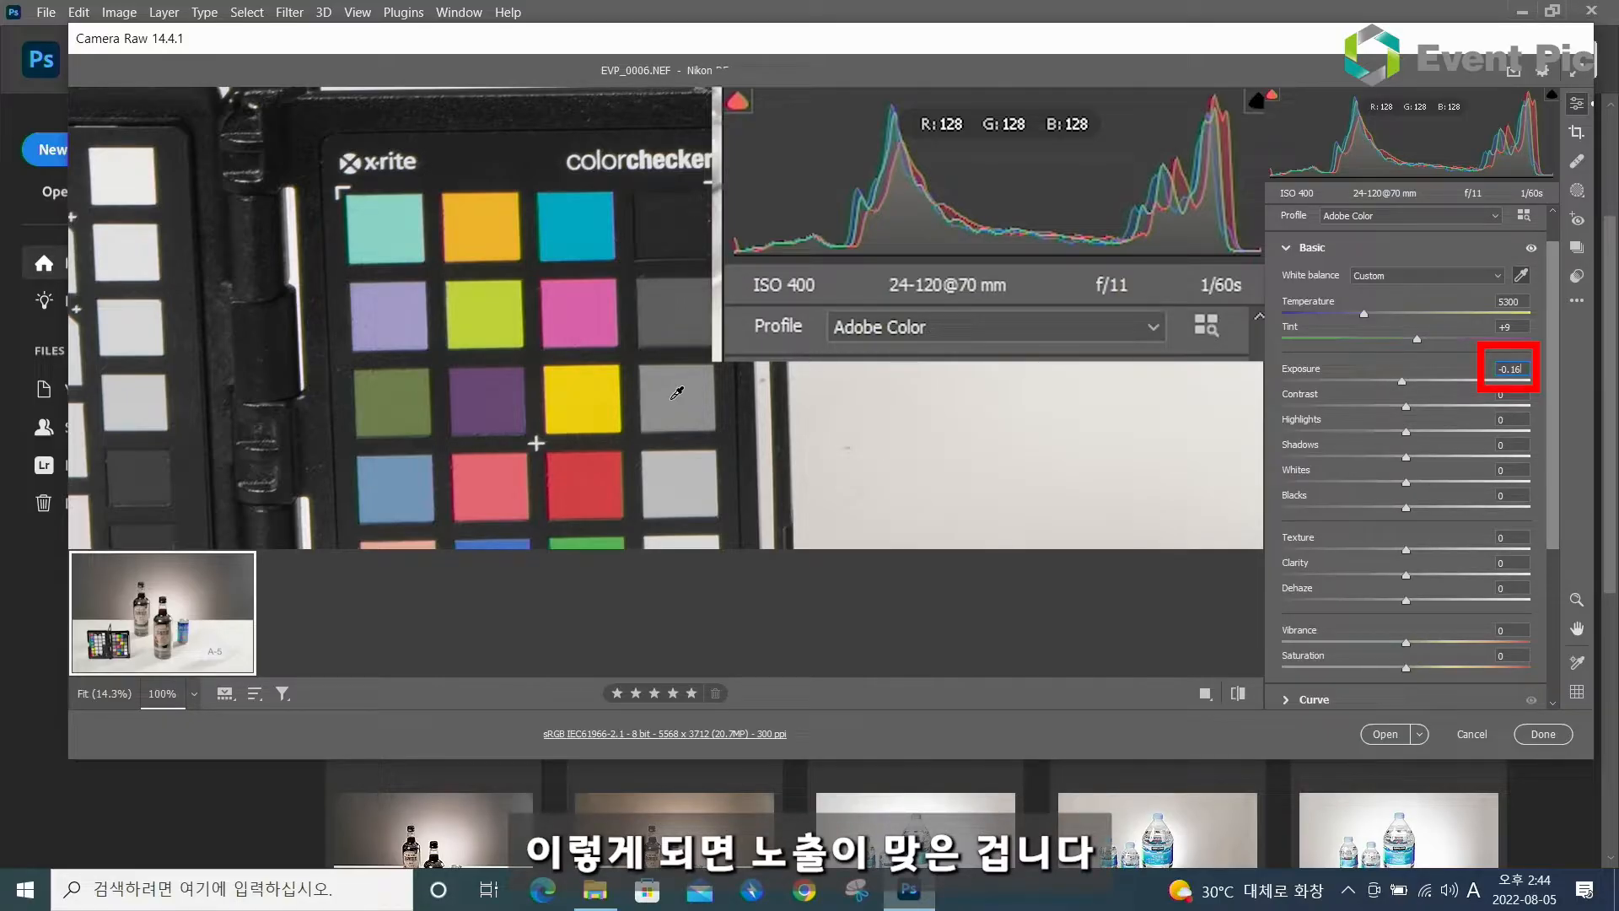
Compare the whole photo repeatedly between its default settings and the current corrections
click(104, 693)
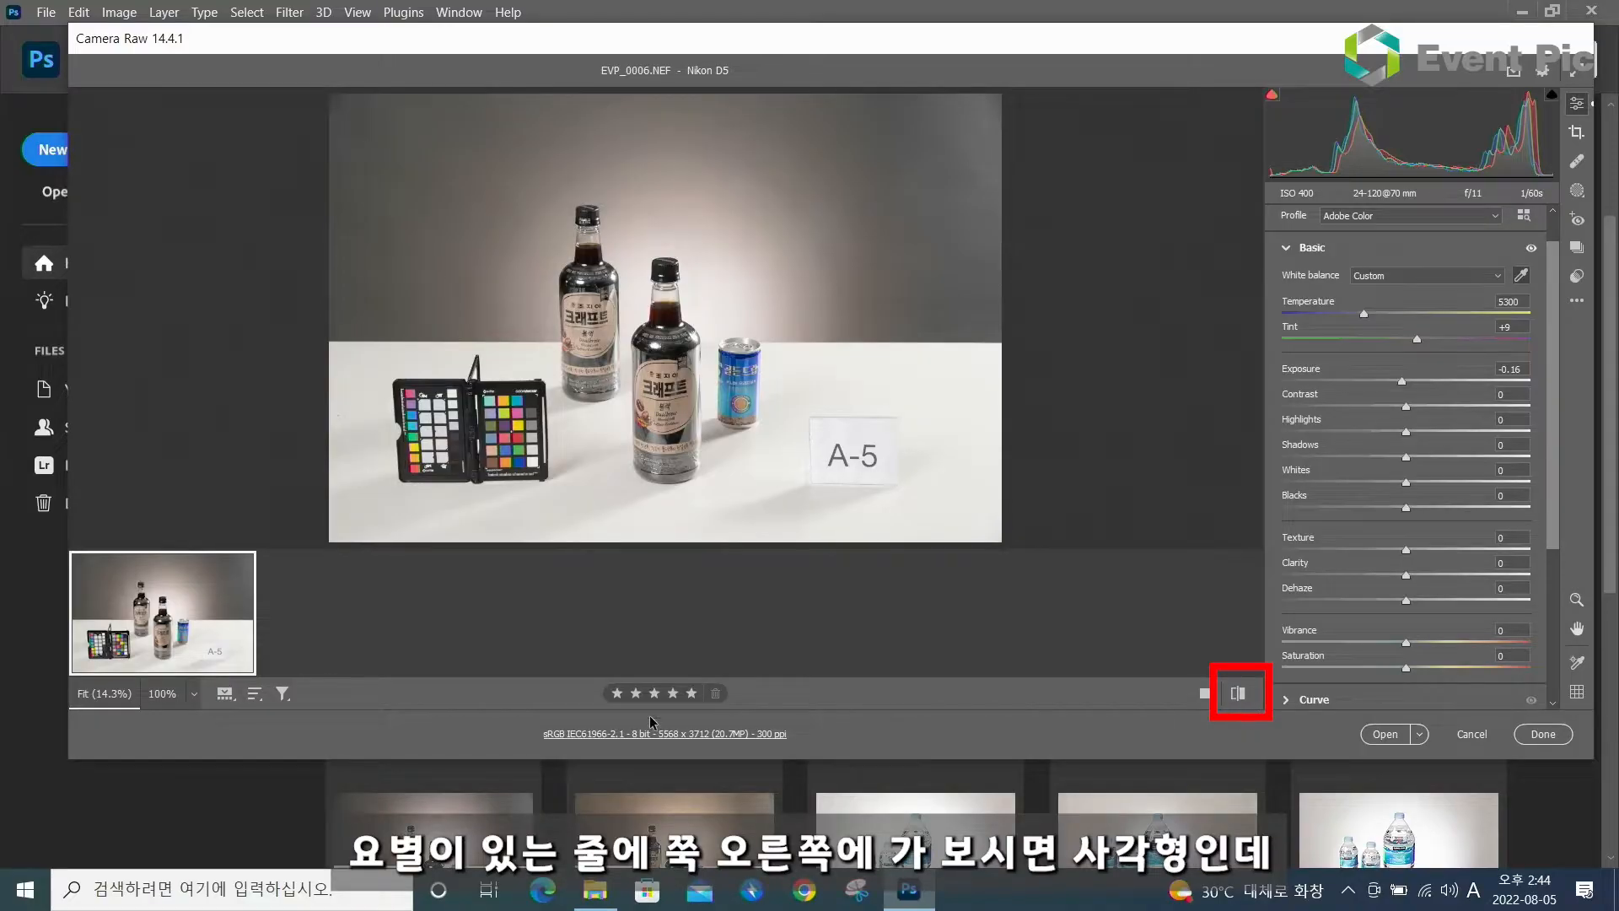
click(1240, 692)
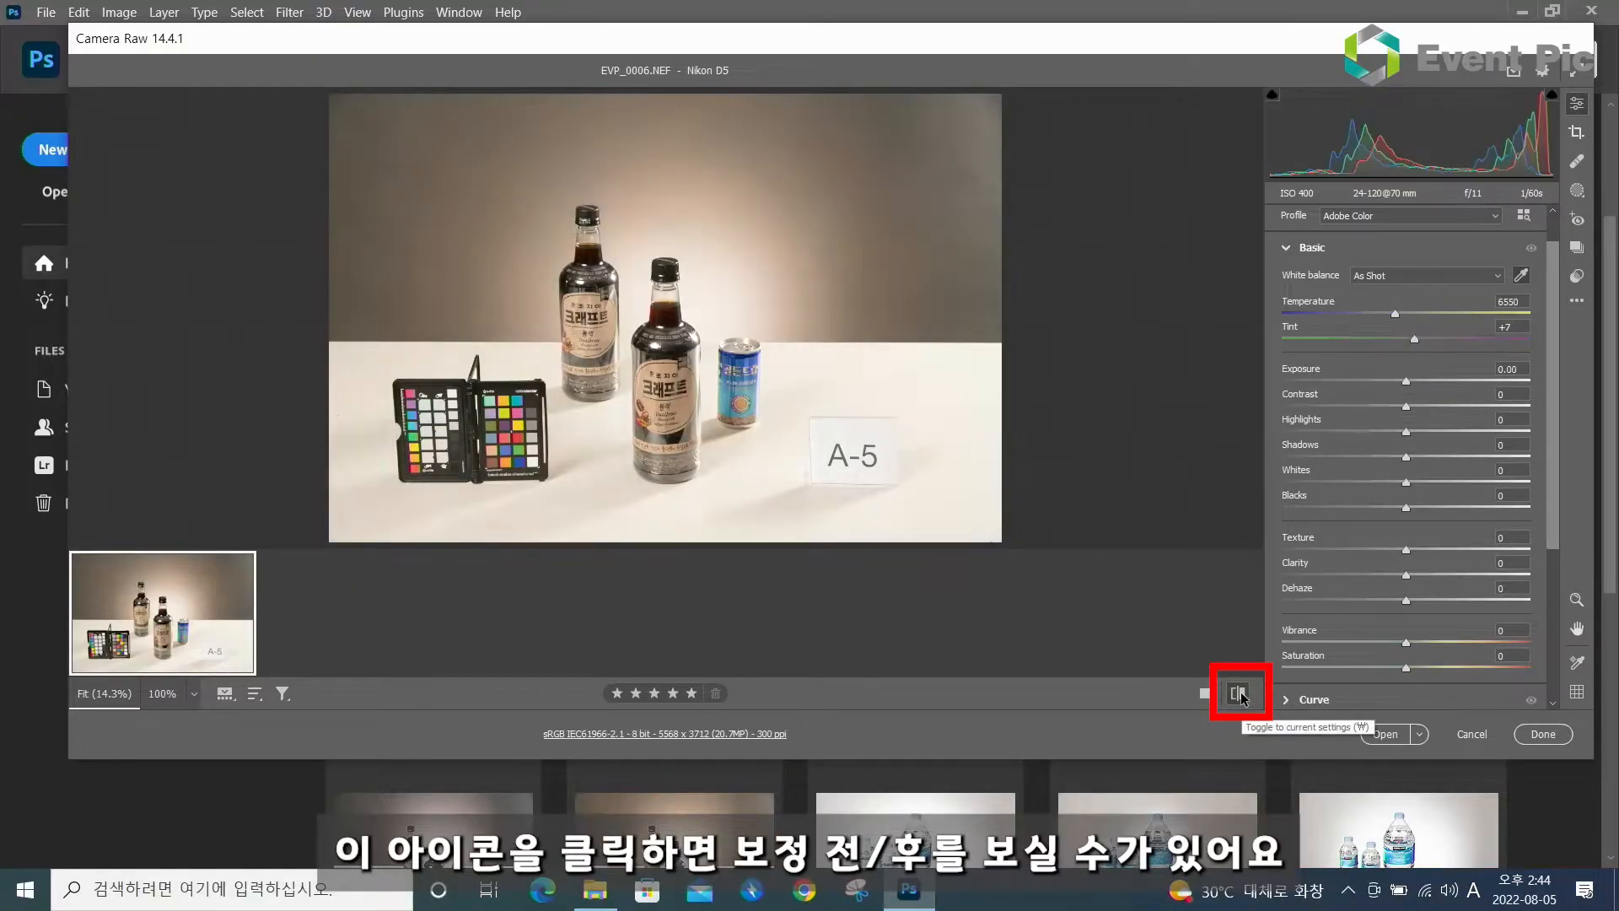
click(1238, 692)
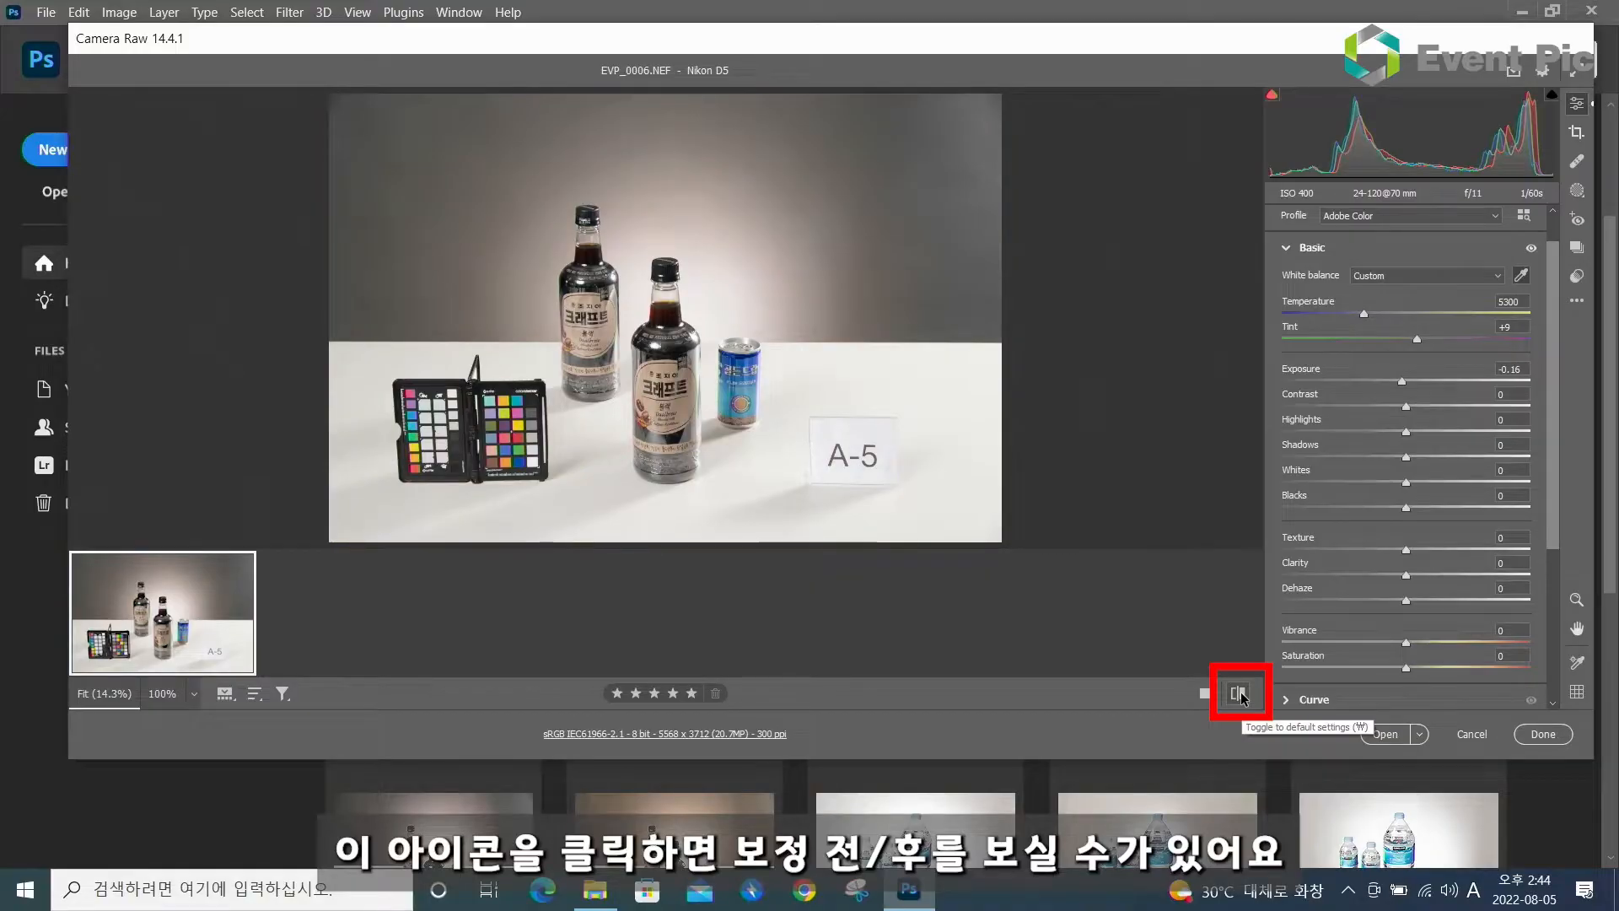
click(1239, 692)
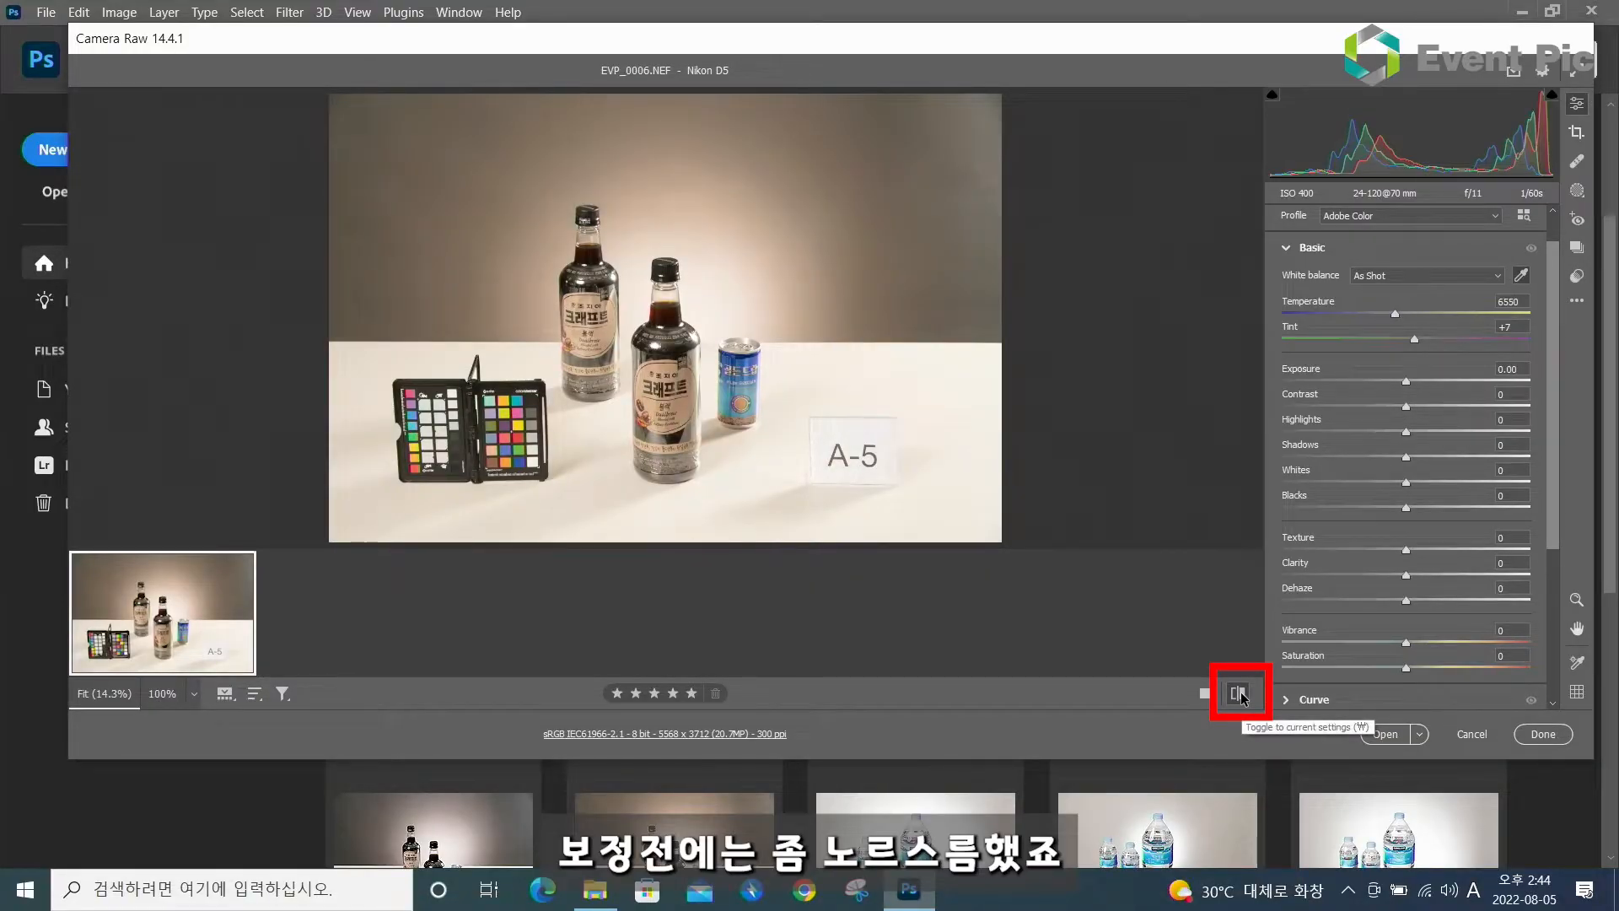
click(1238, 692)
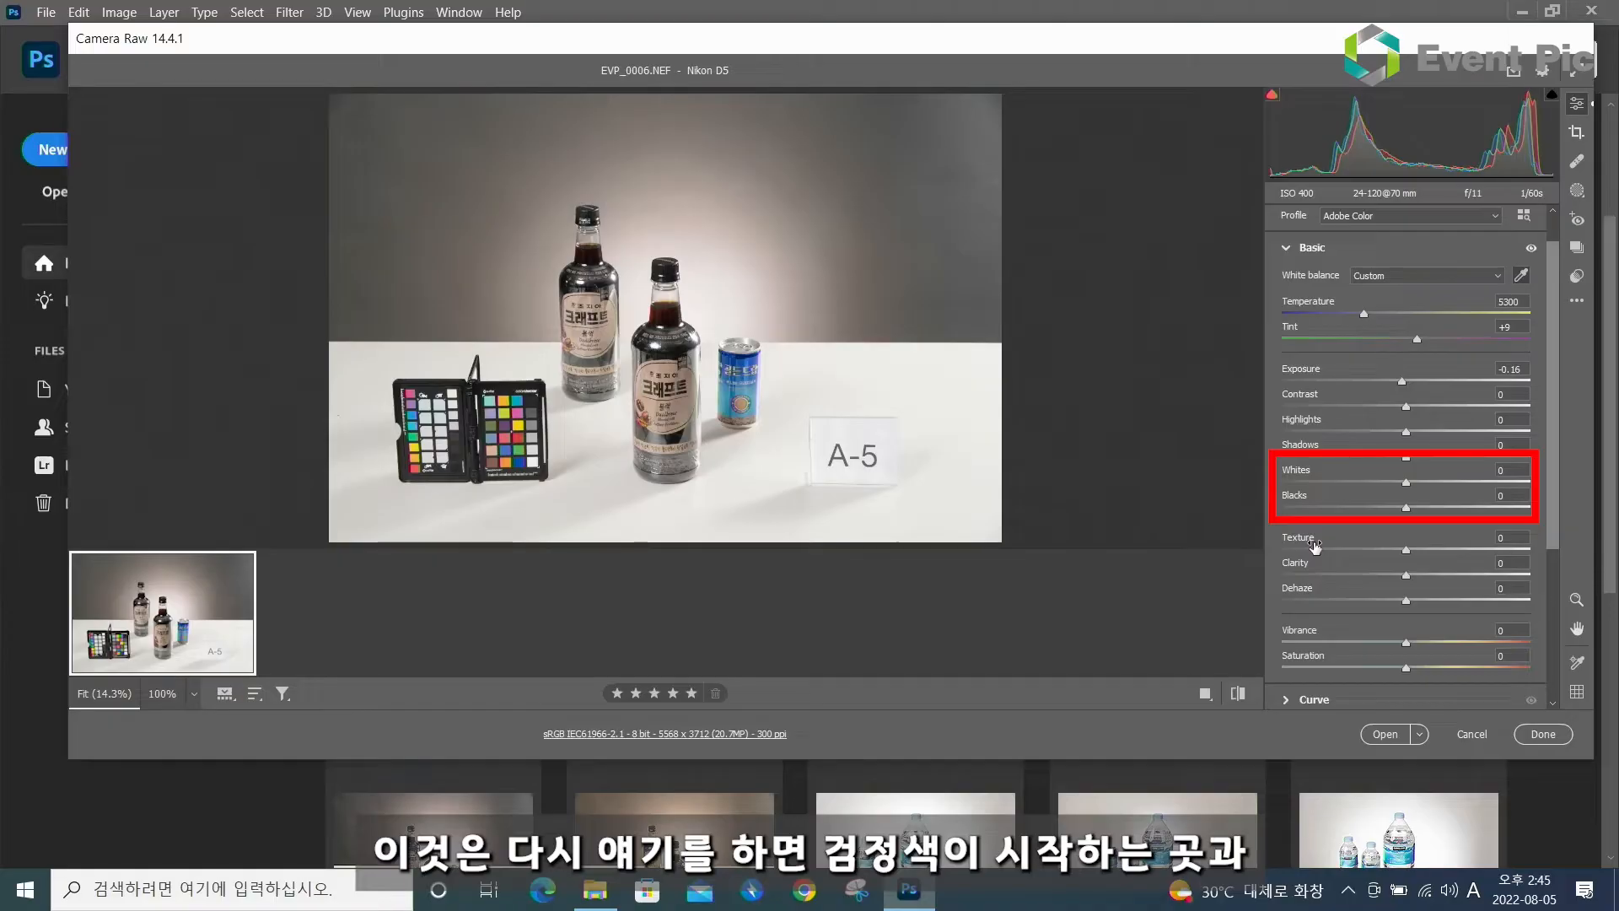
Preview which shadow areas of the photo are clipped at the current Blacks value
mouse_move(1316, 545)
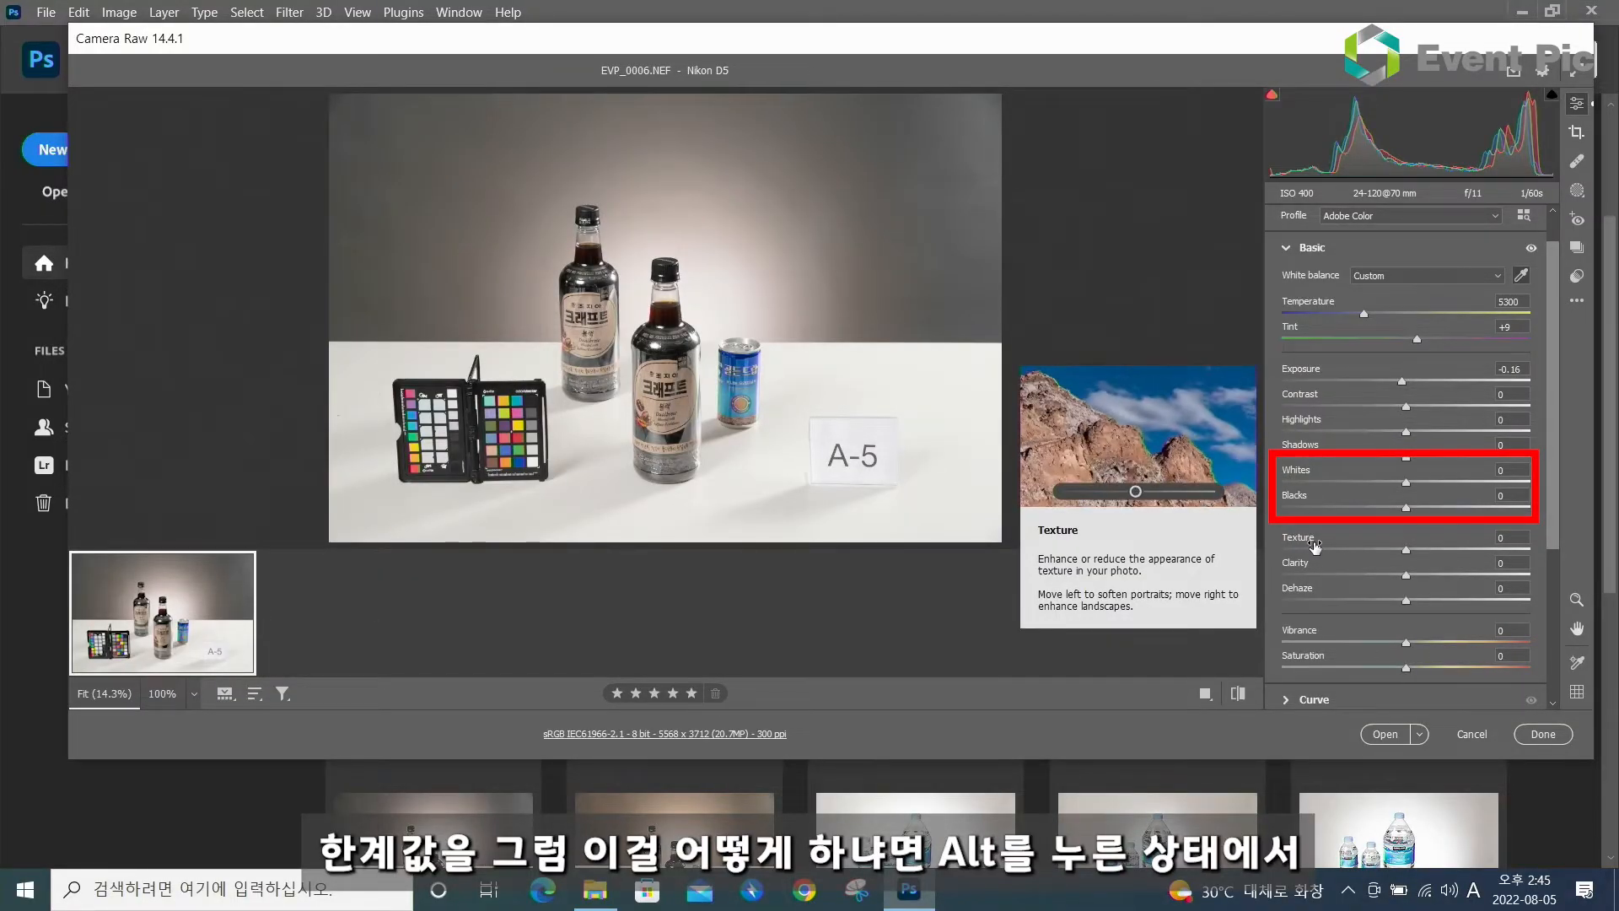
key(alt)
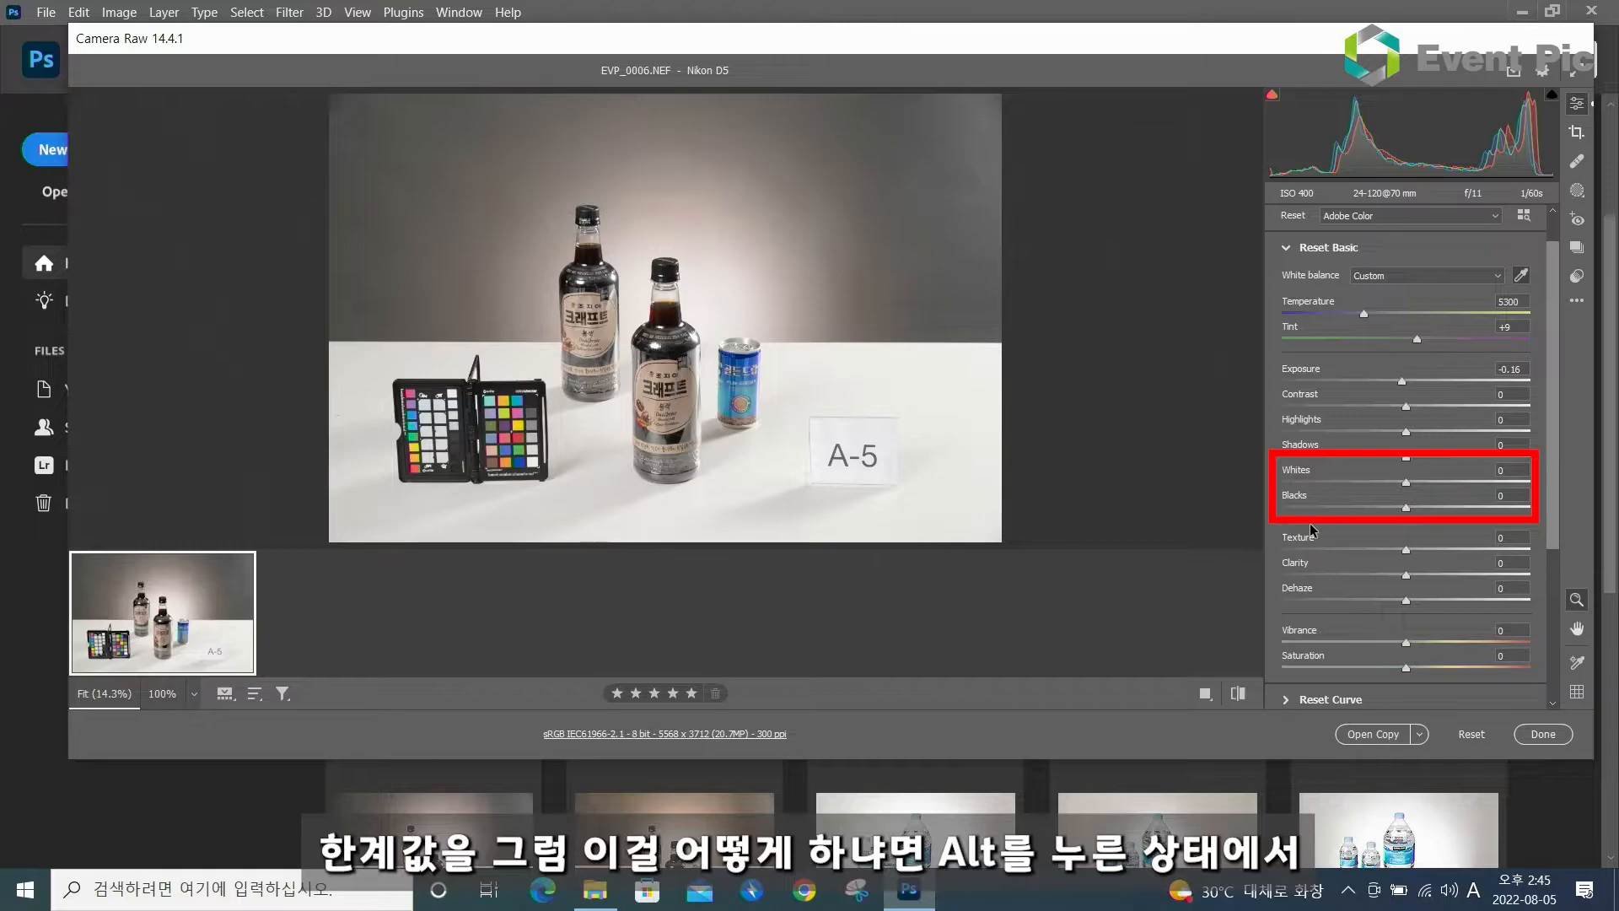
alt+click(1406, 509)
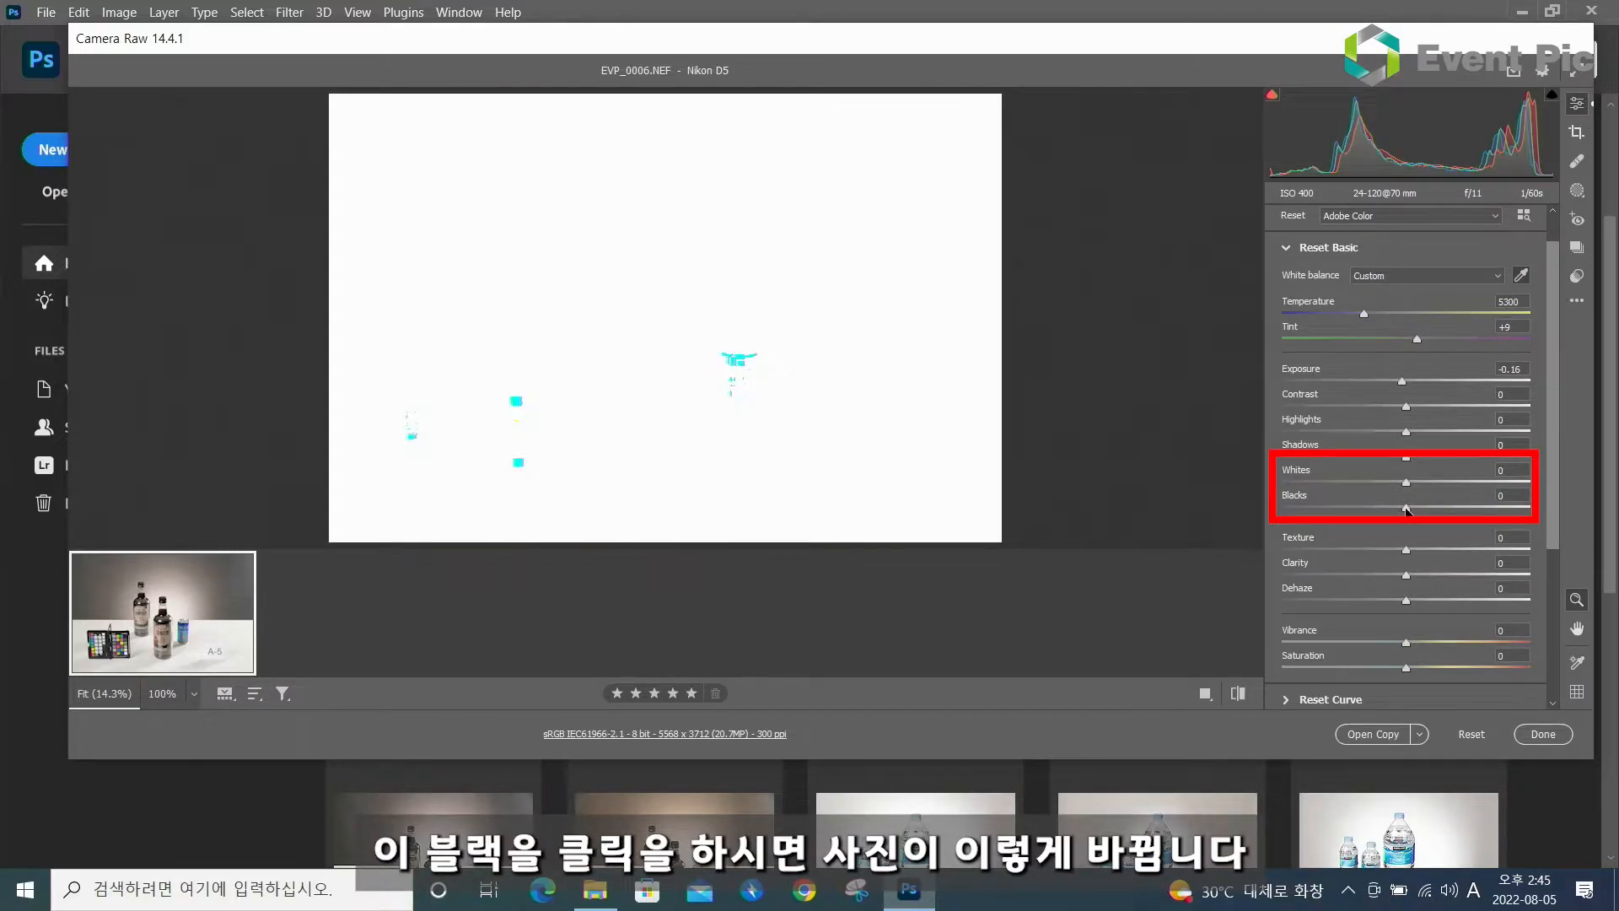
alt+click(1406, 510)
alt+click(1406, 512)
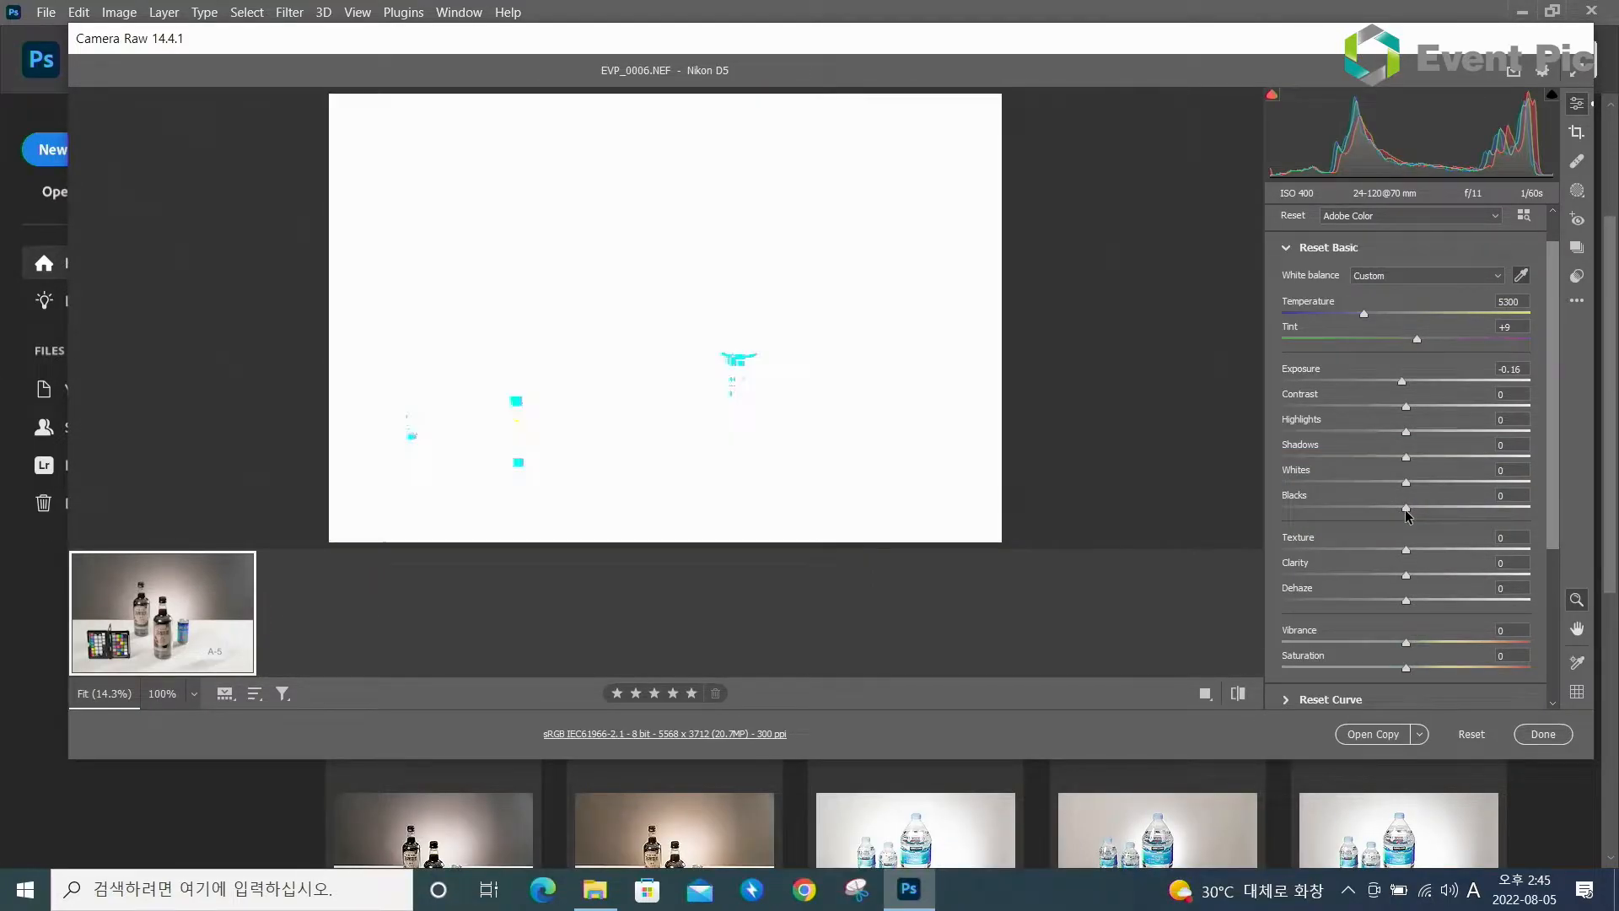
alt+click(1407, 512)
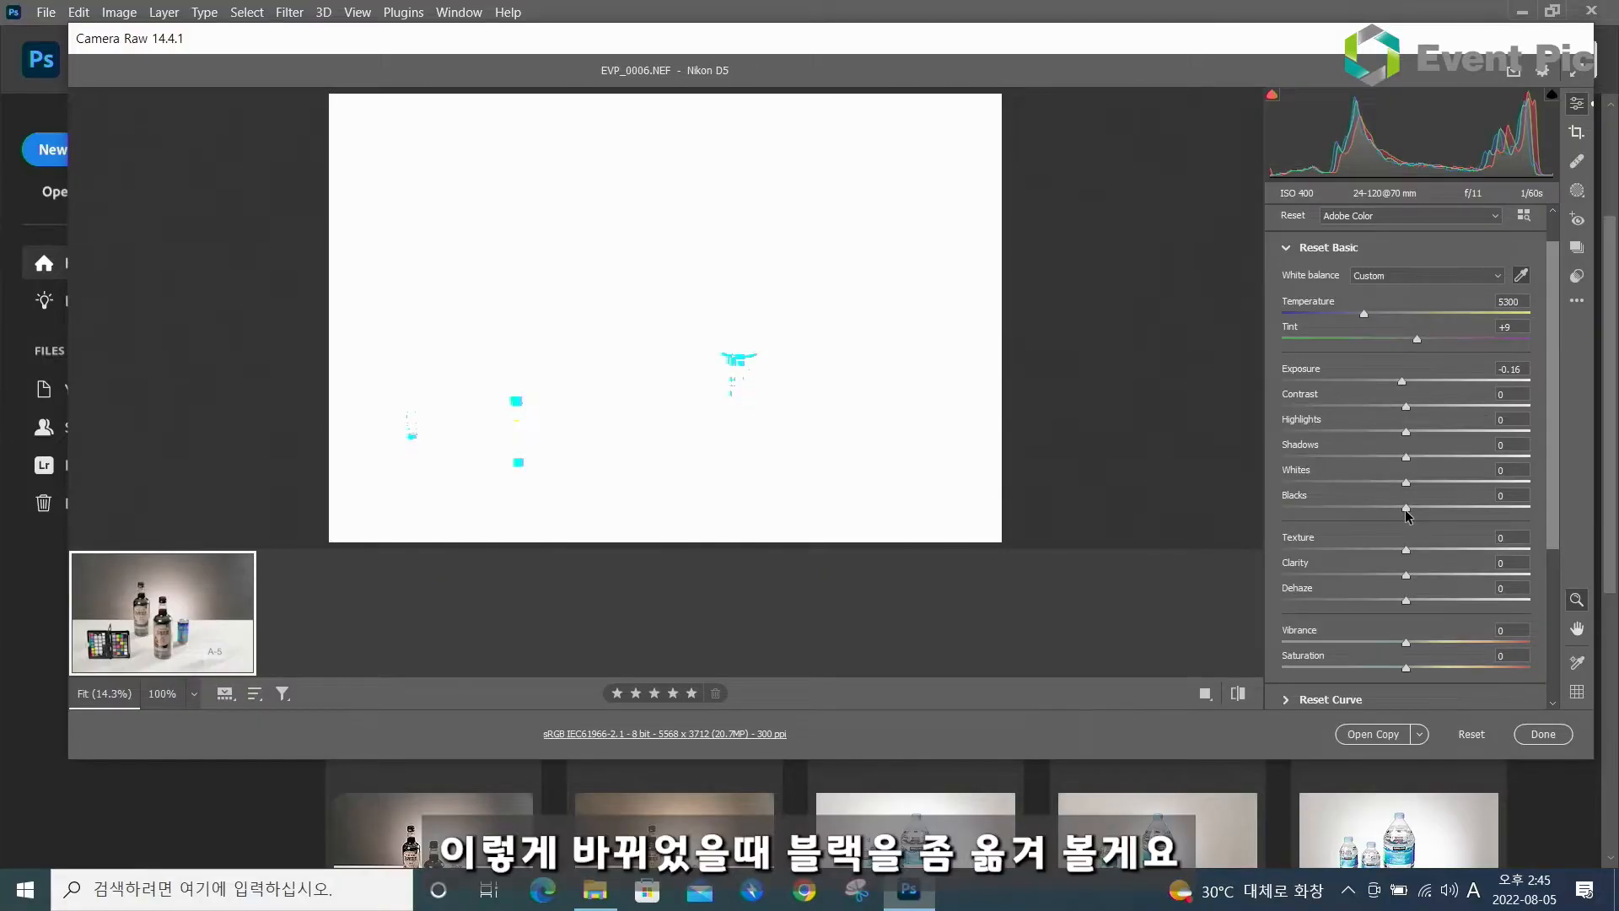
Try raising the Blacks to +61 and then only slightly, resetting the value after each attempt
drag(1406, 509, 1485, 522)
double_click(1329, 507)
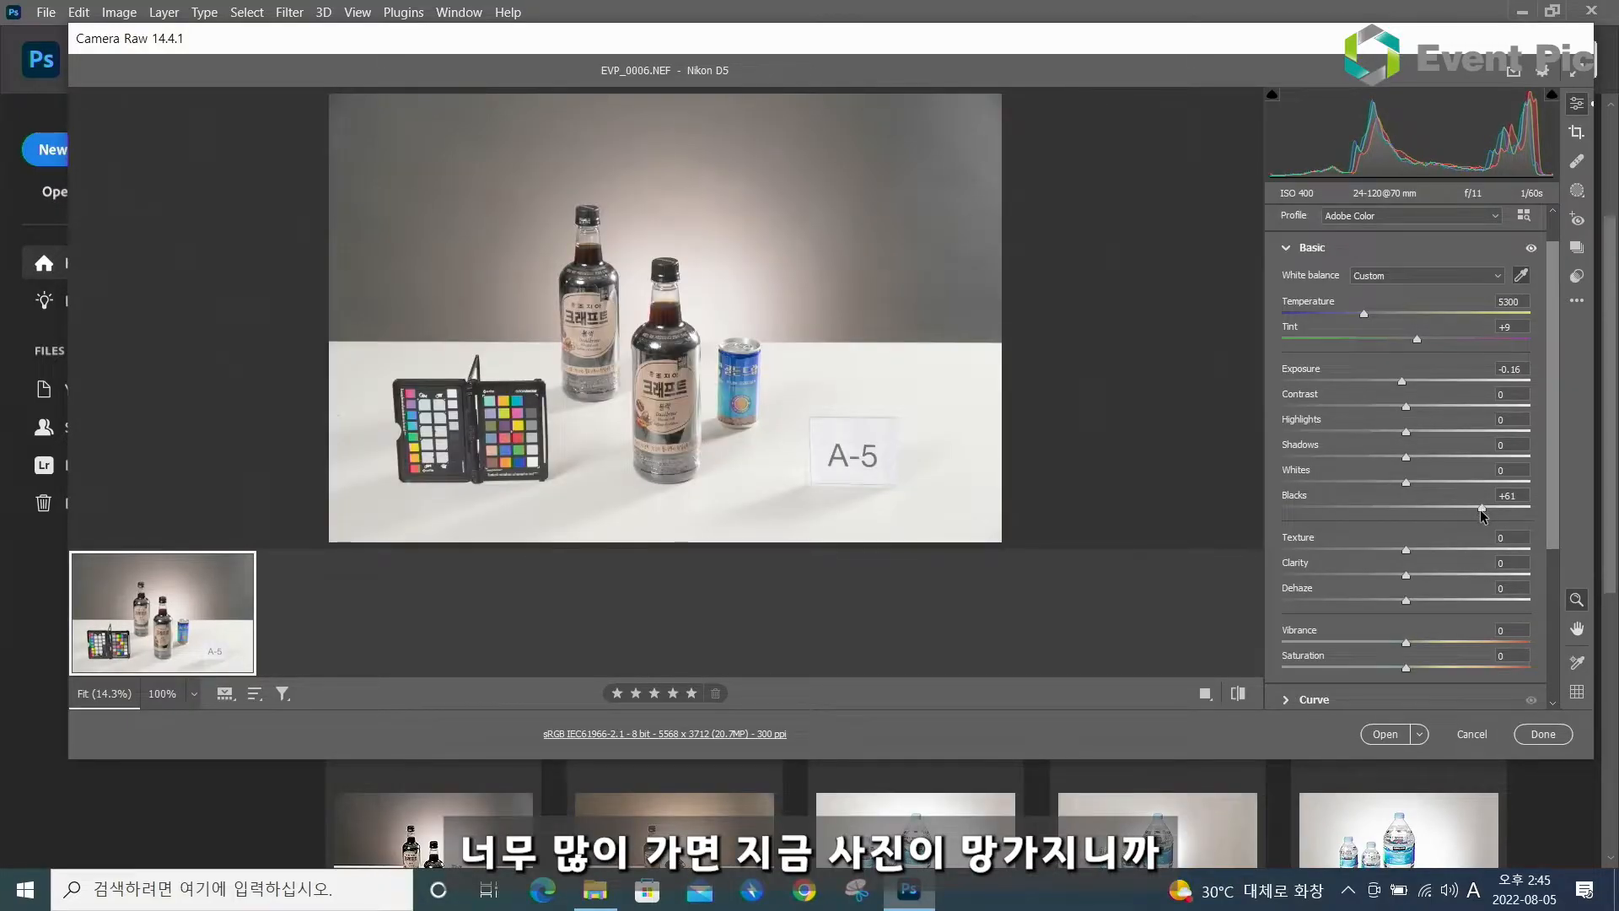
double_click(1481, 507)
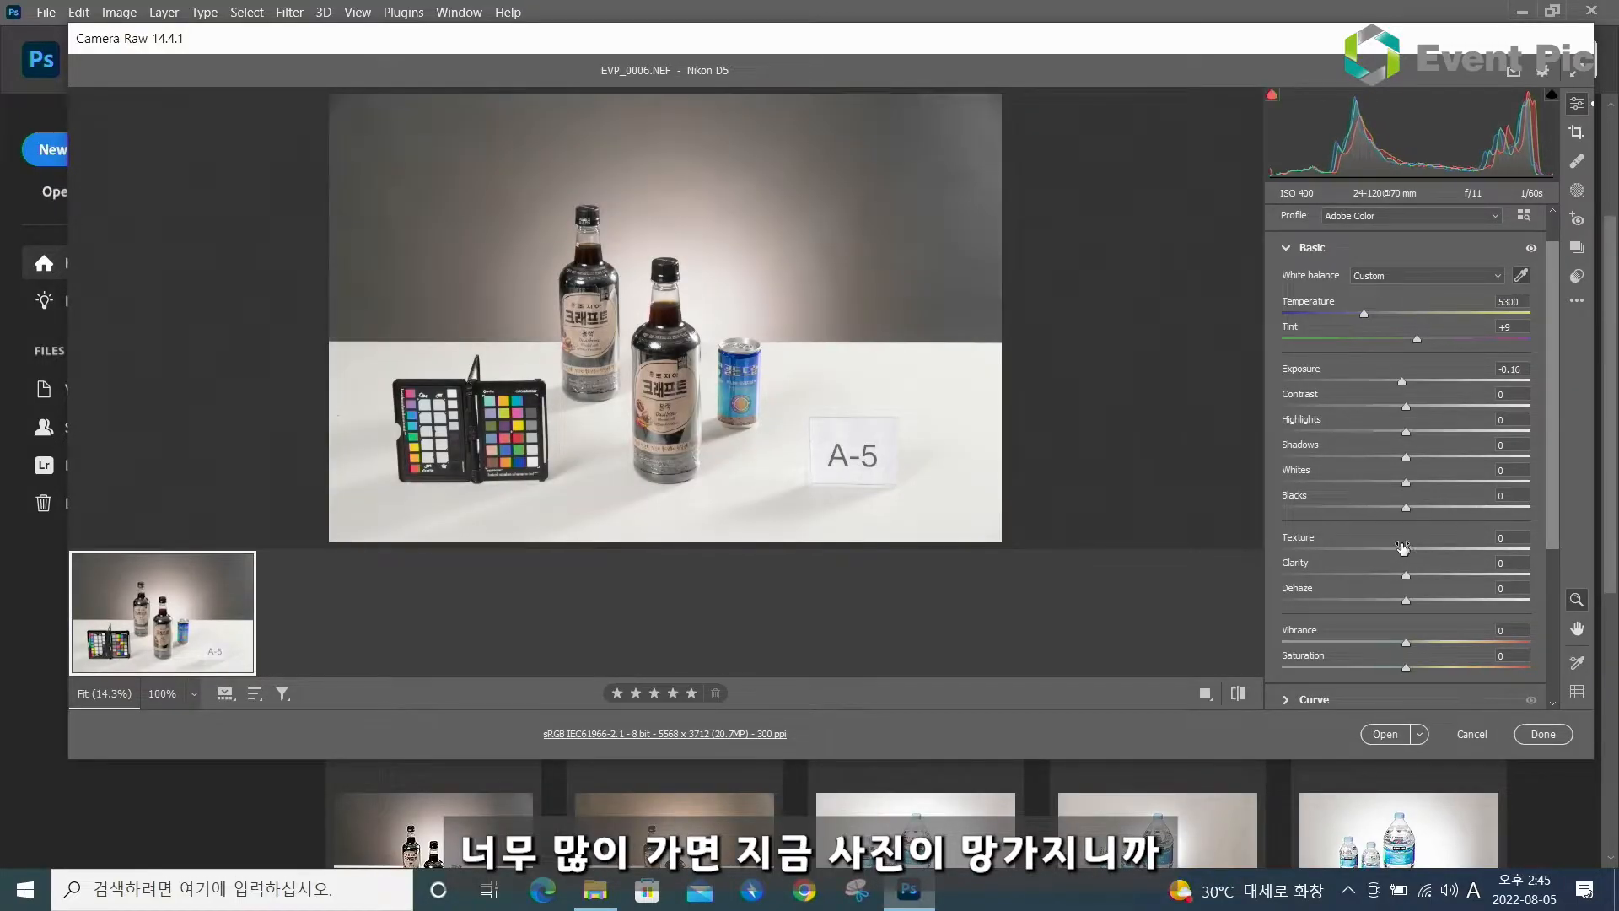
drag(1405, 507, 1418, 510)
double_click(1414, 511)
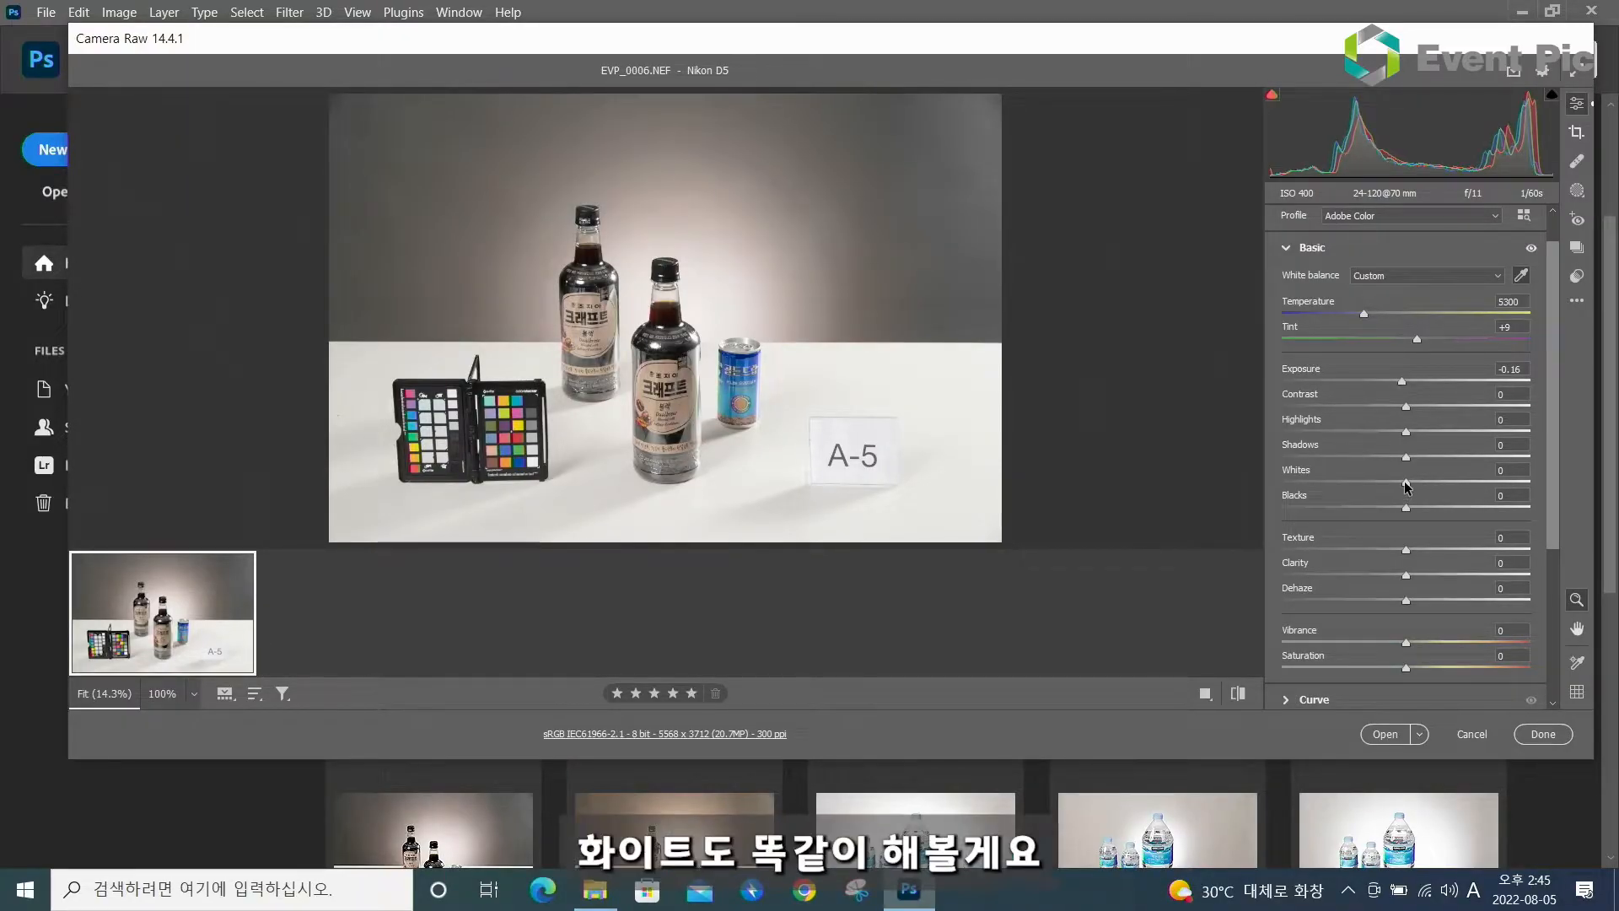
Preview which highlight areas of the photo are clipped at the current Whites value, try lowering Whites slightly and reset it
alt+click(1406, 487)
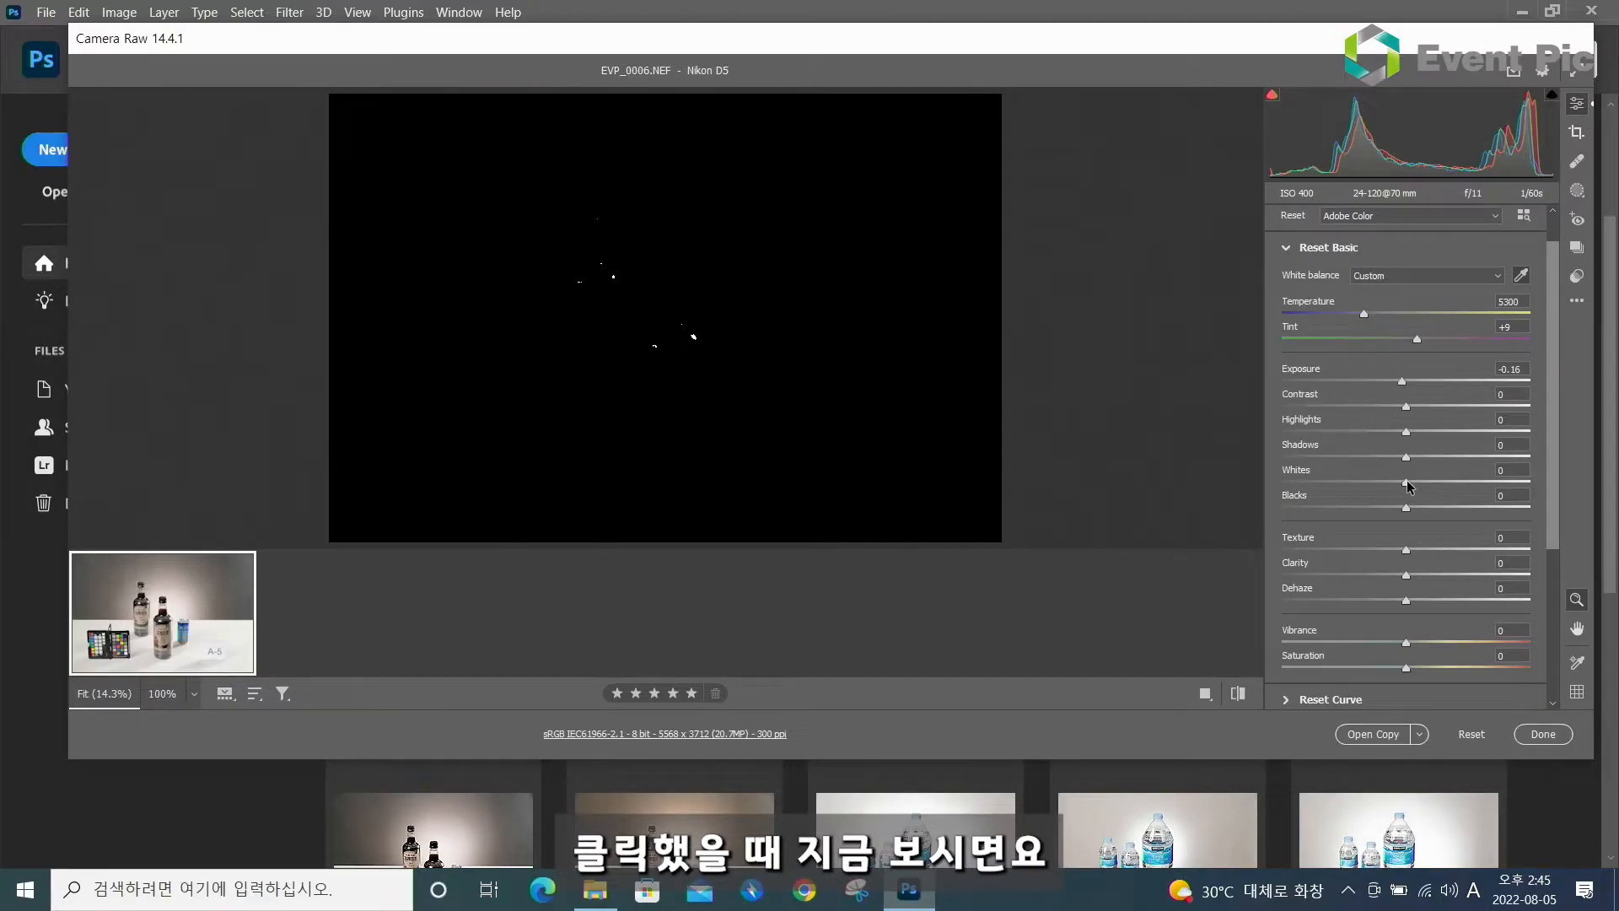
alt+click(1405, 486)
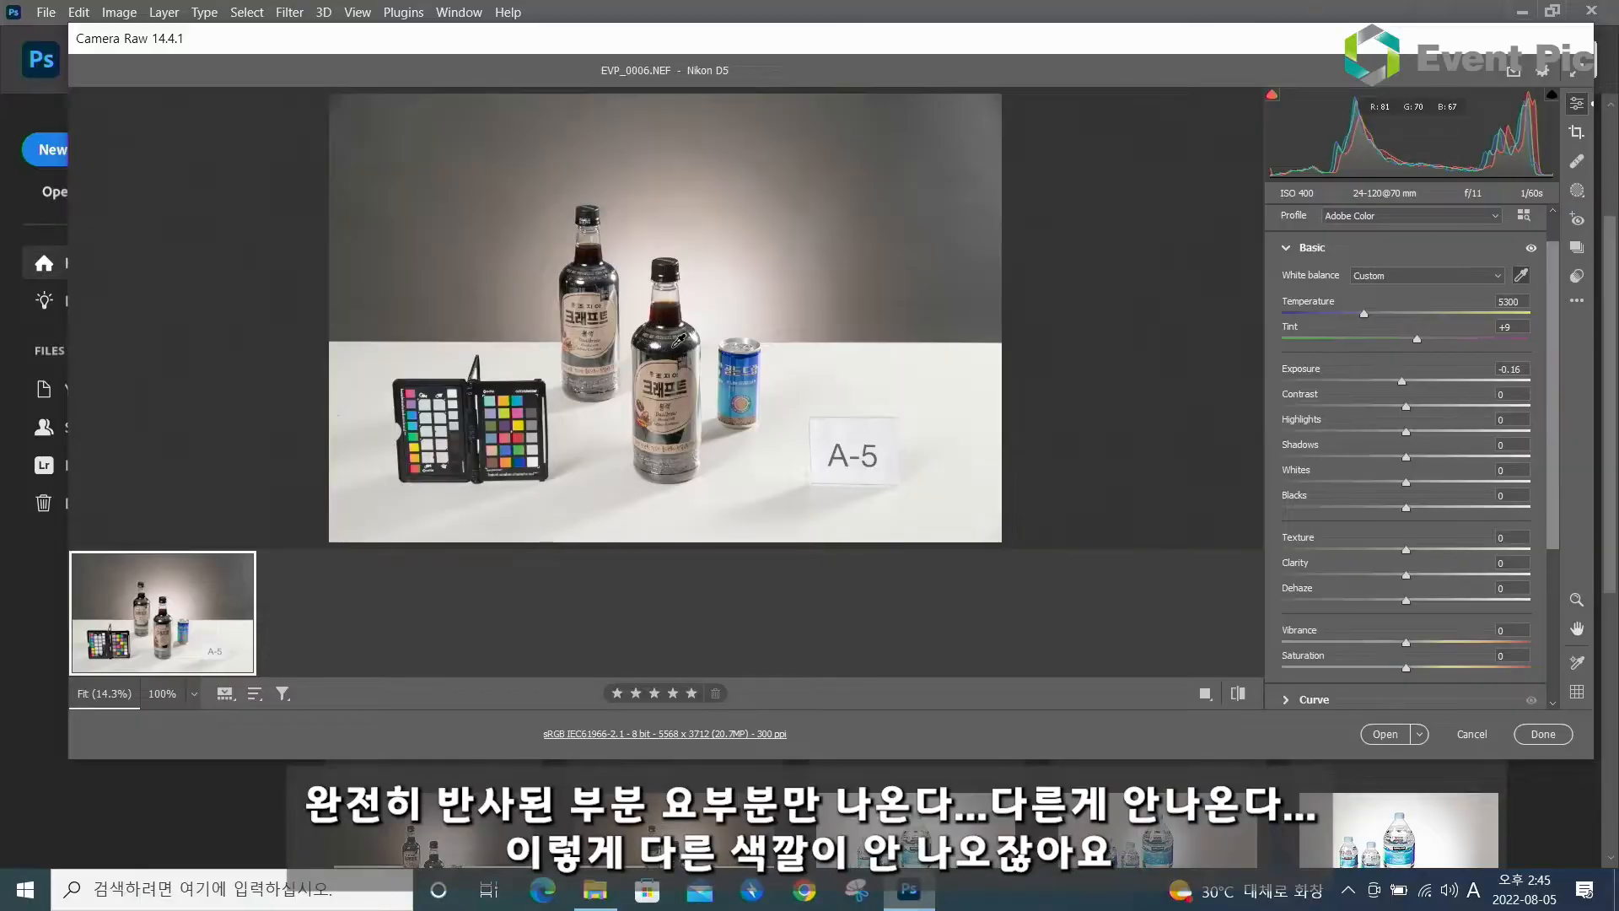
key(alt)
mouse_move(1403, 487)
mouse_down()
mouse_move(1505, 492)
mouse_move(1400, 484)
mouse_up()
double_click(1400, 483)
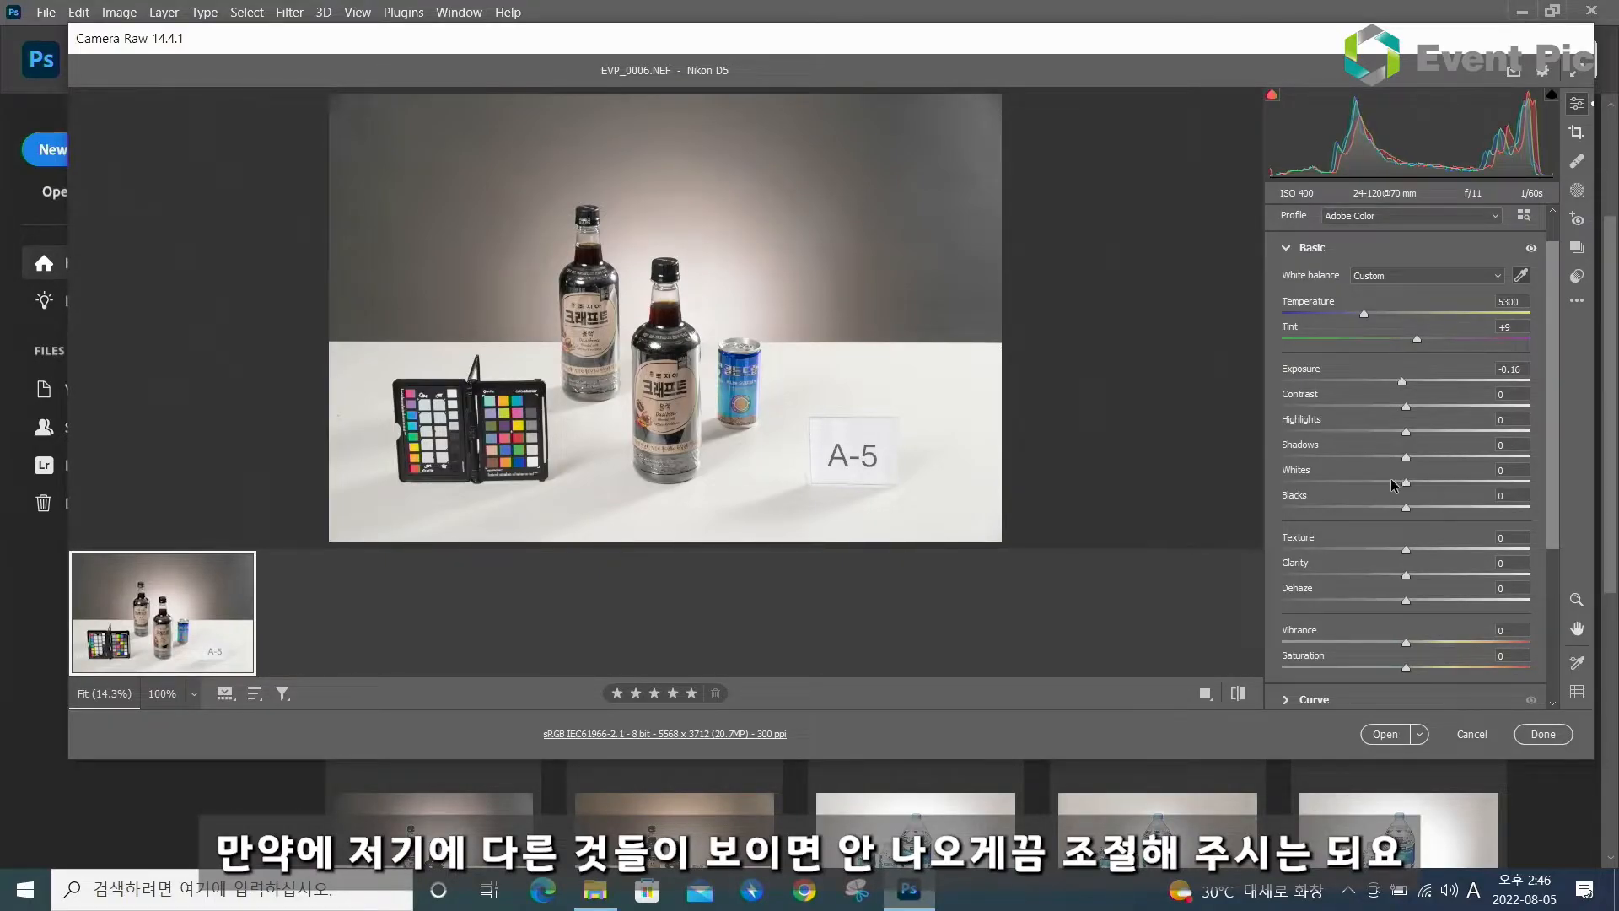
Enable Remove chromatic aberration in the Optics corrections of the photo
scroll(1421, 484, down, 3)
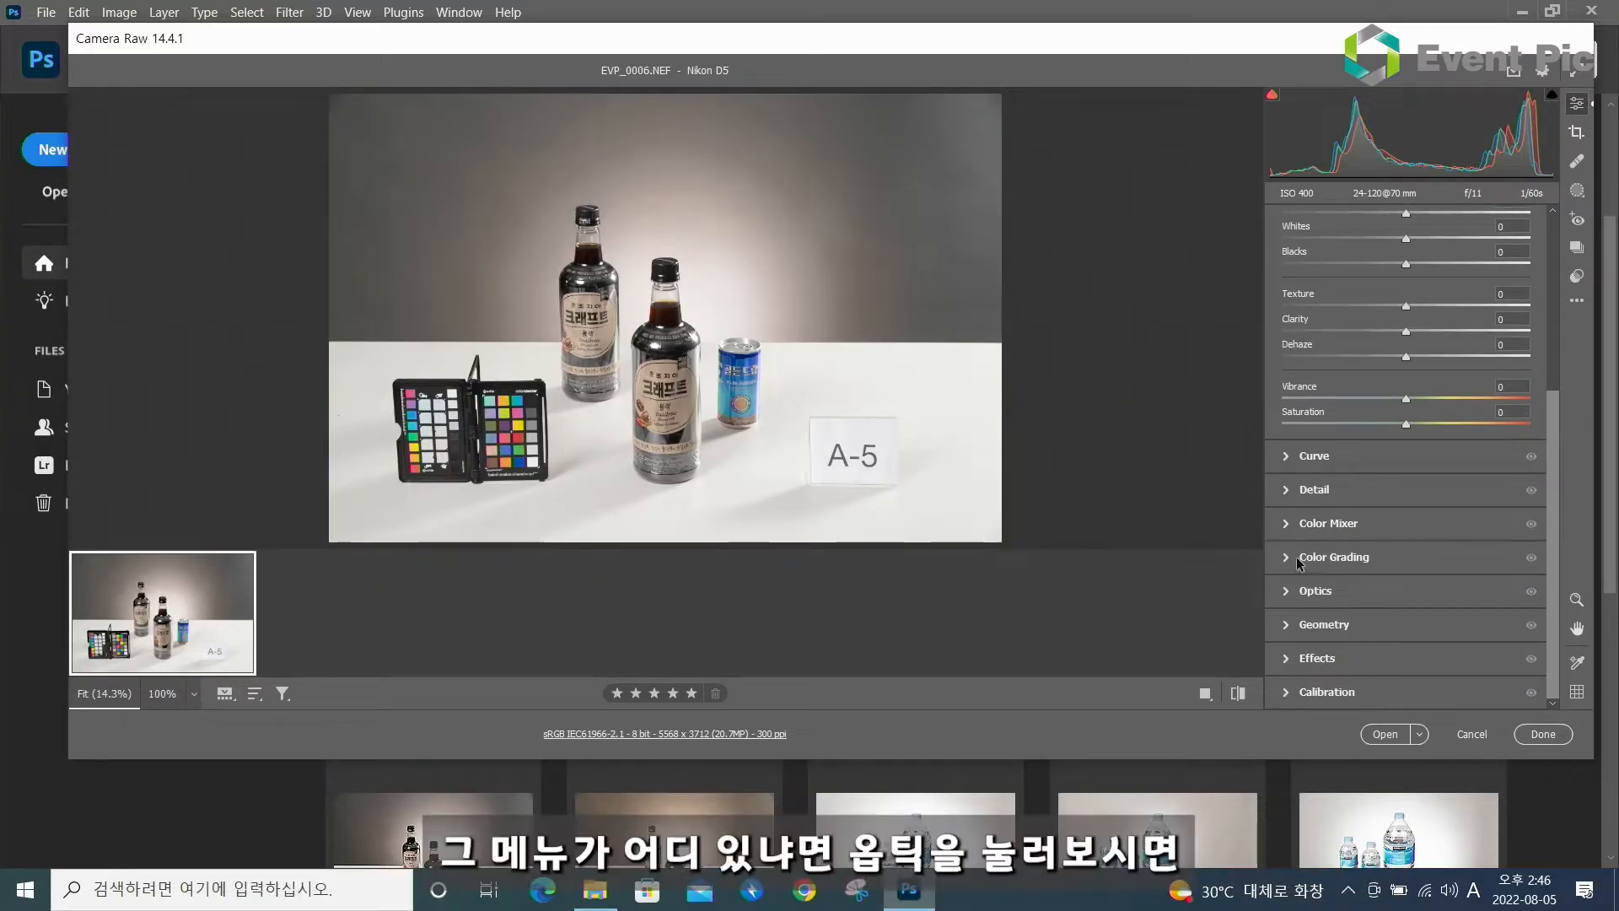
click(1286, 591)
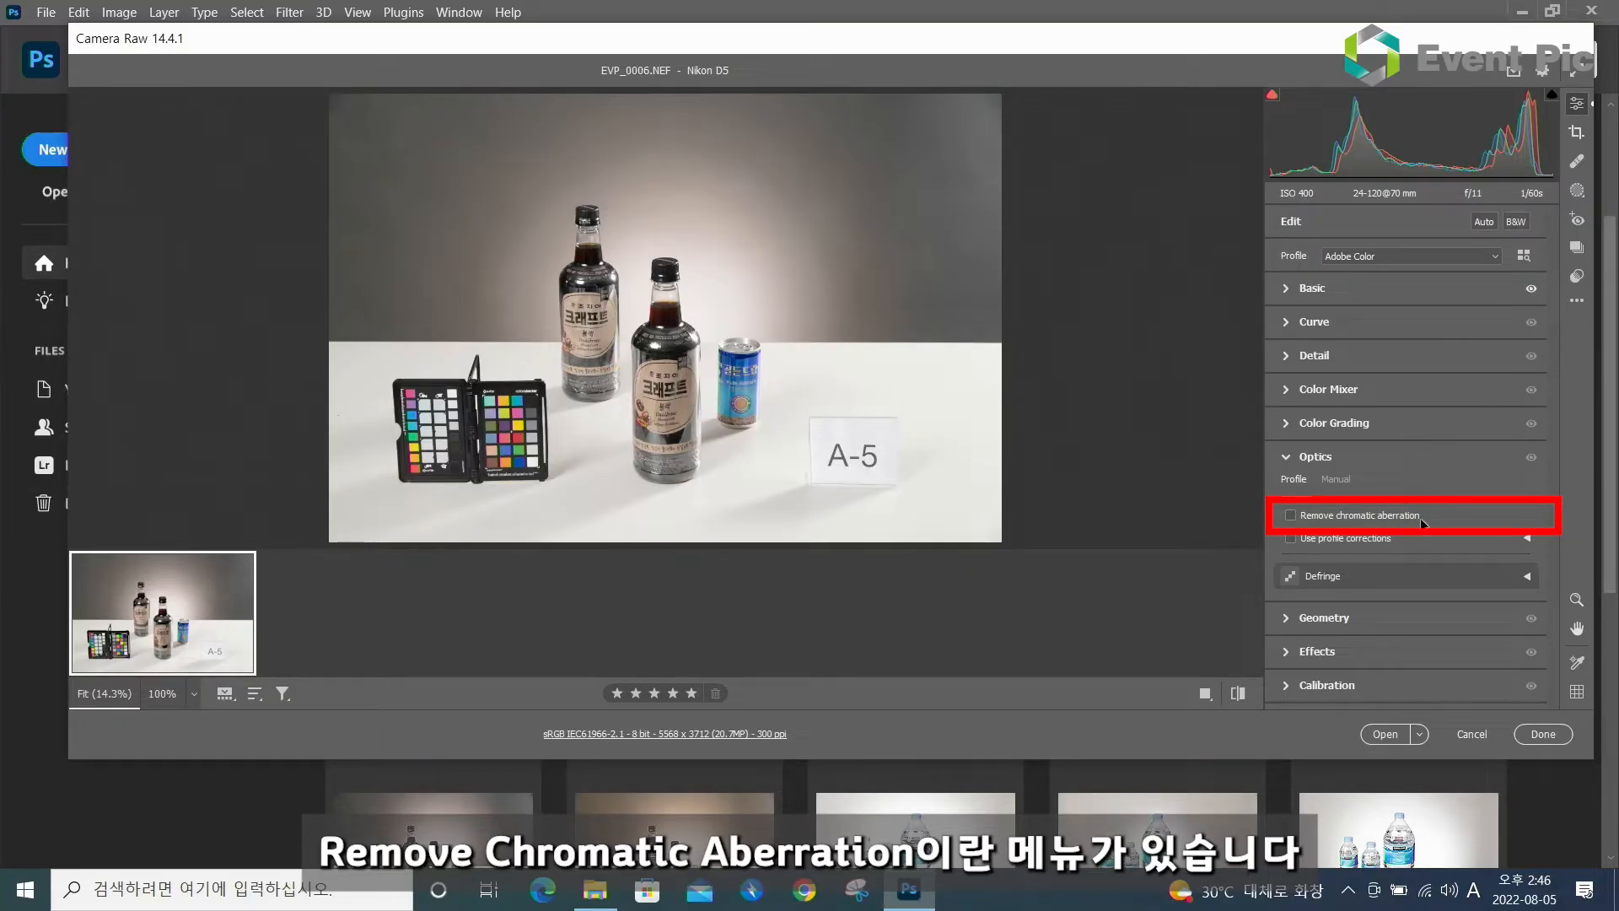
click(1291, 515)
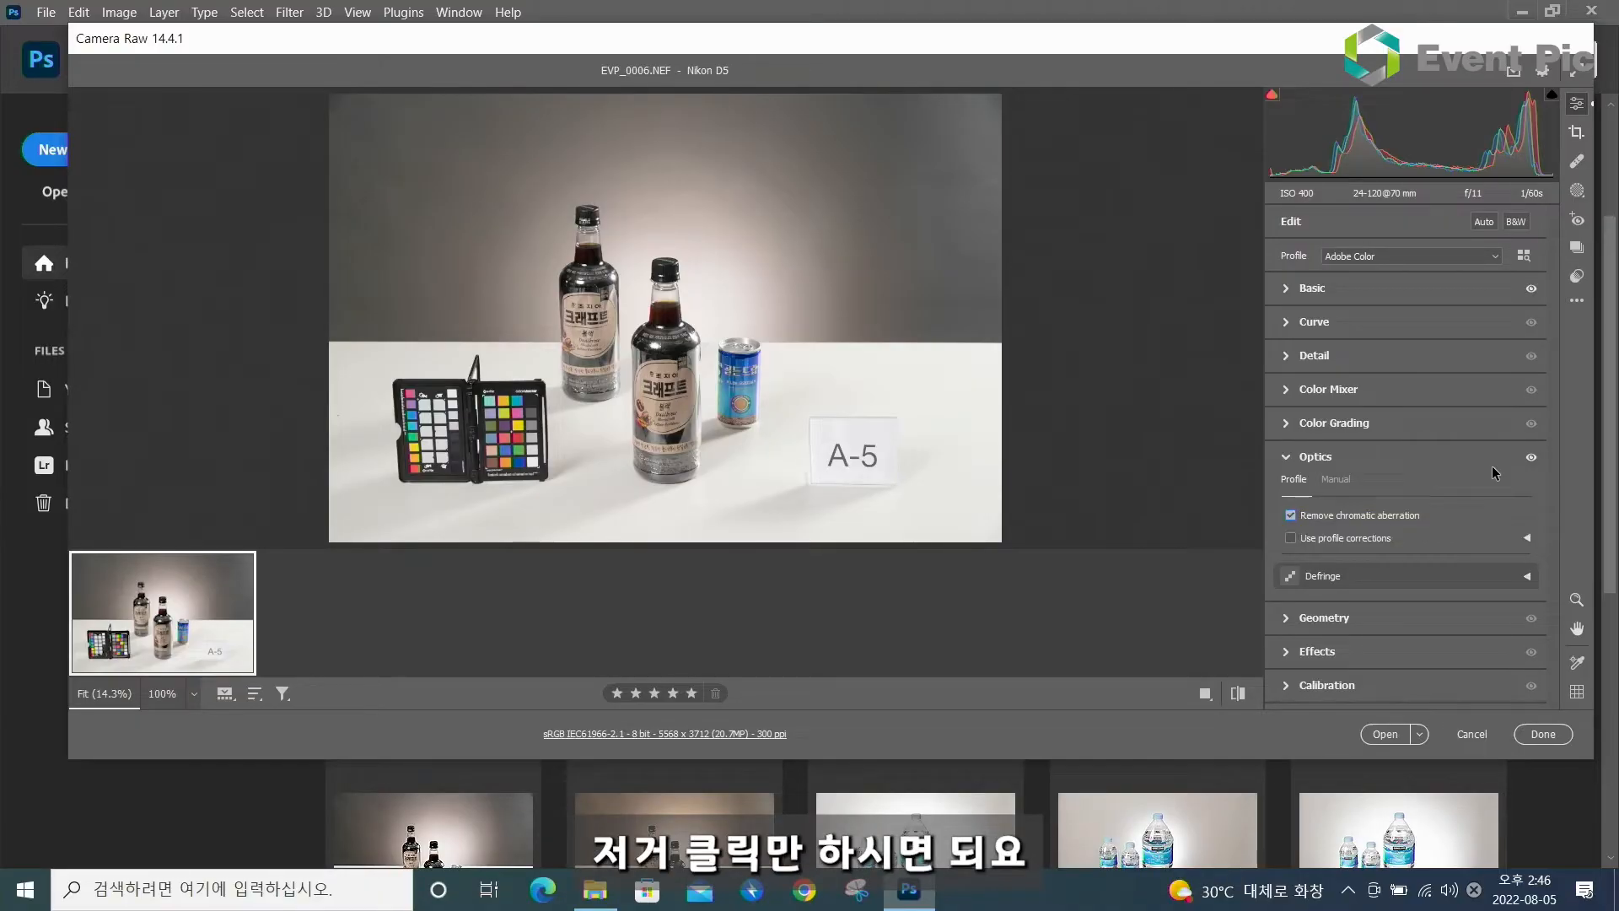
click(1287, 457)
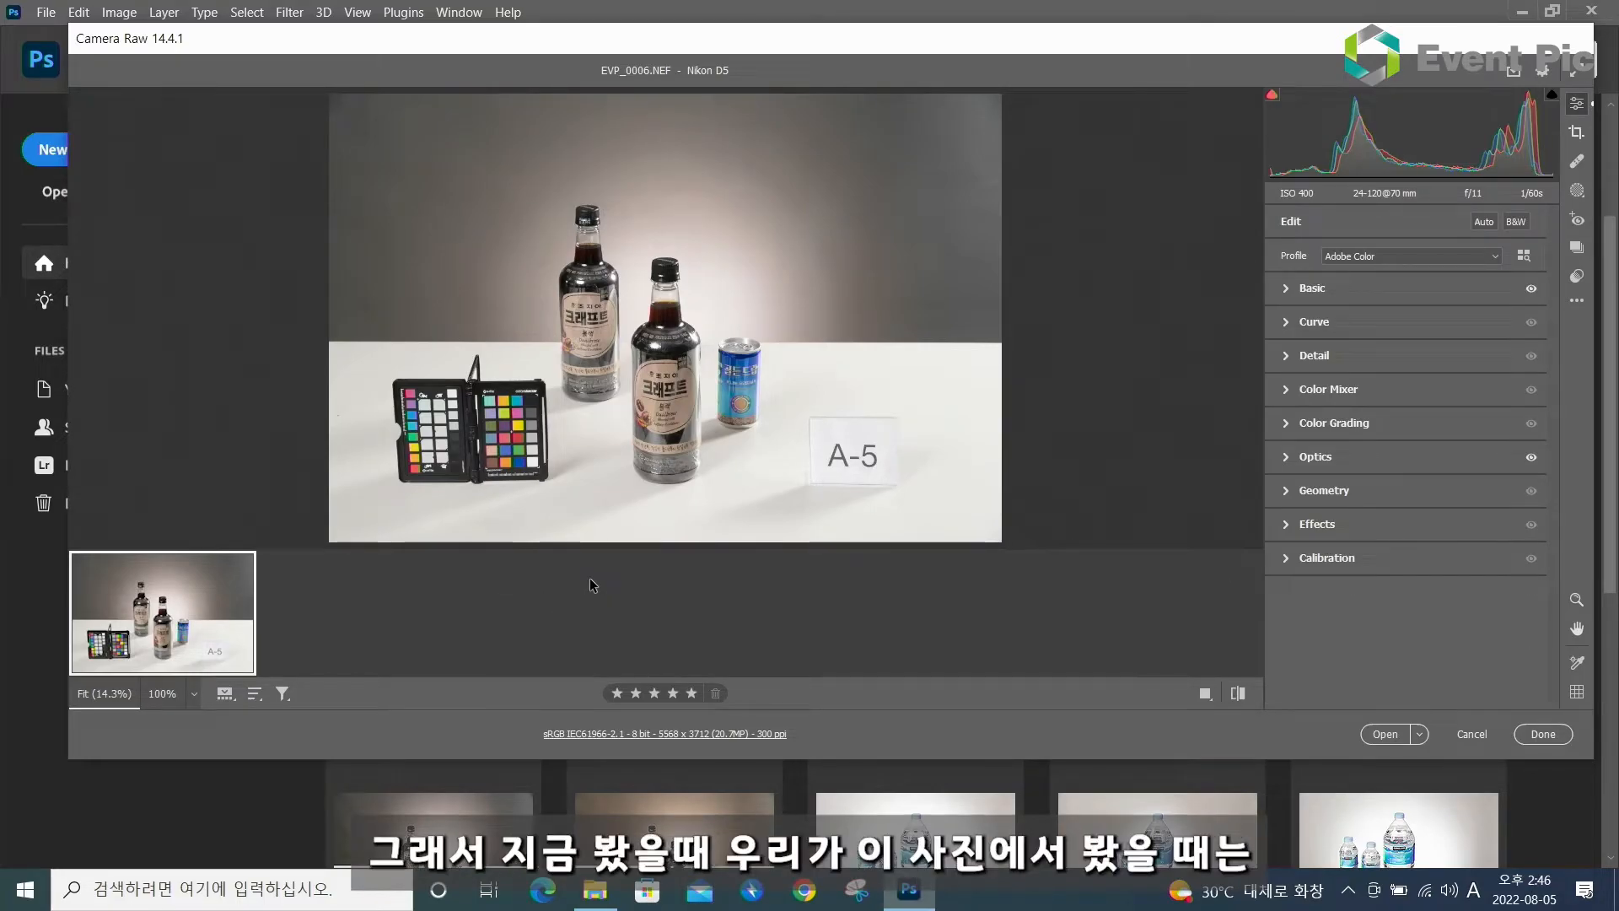
Correct the perspective distortion of the bottles by setting the manual Vertical transformation to +14 in Geometry
key(ctrl+plus)
key(ctrl+plus)
key(ctrl+minus)
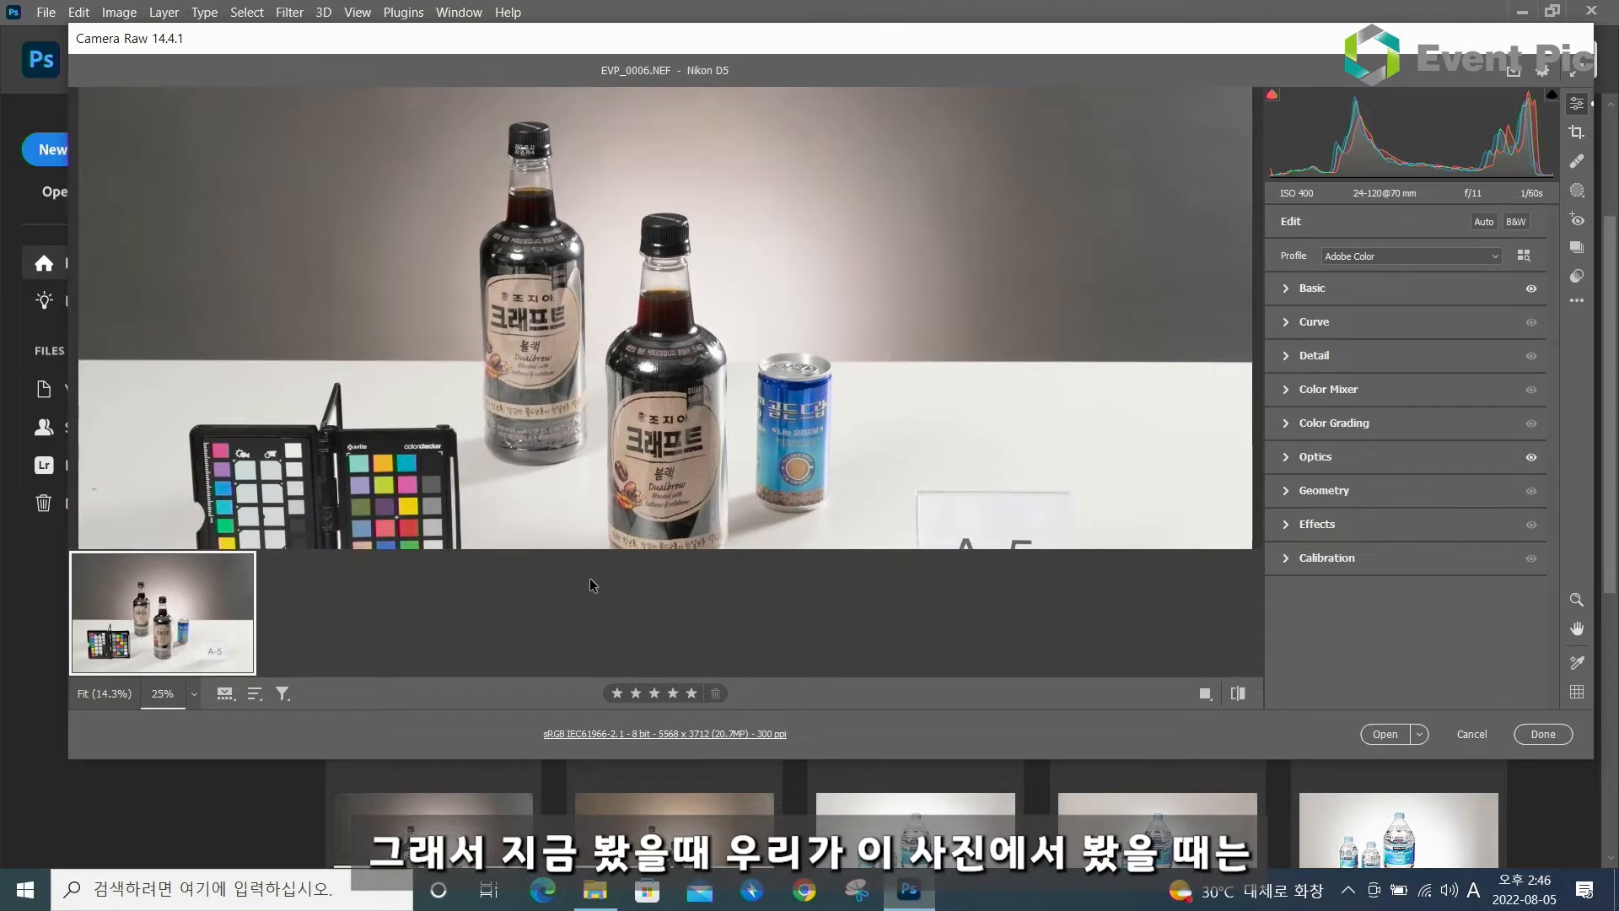
drag(703, 408, 694, 346)
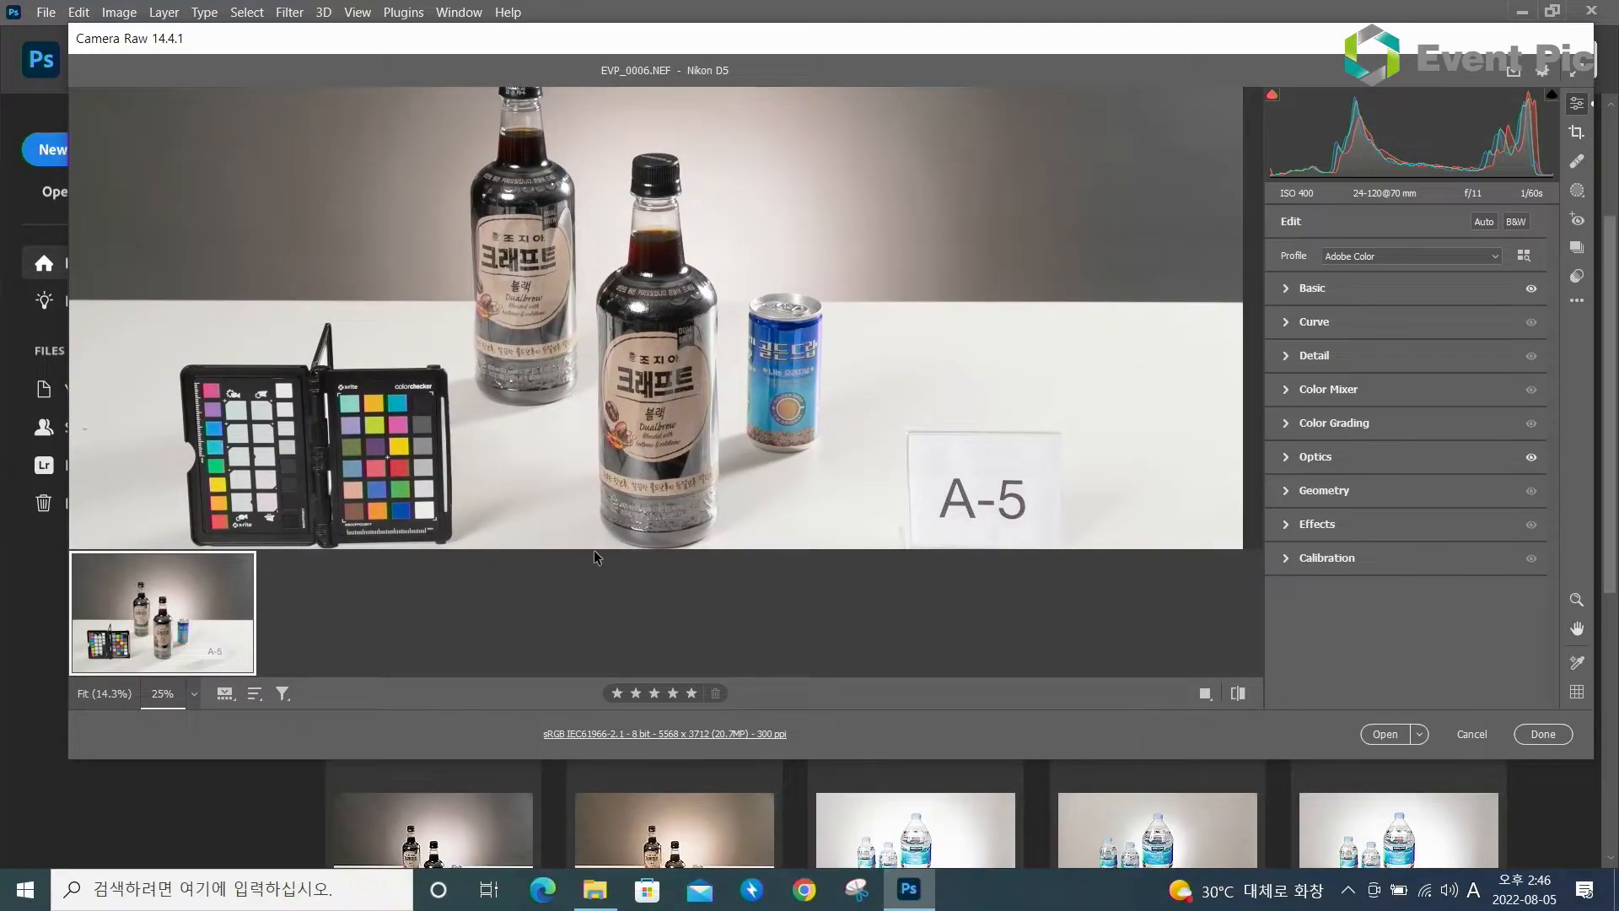
drag(593, 550, 589, 585)
drag(801, 427, 817, 403)
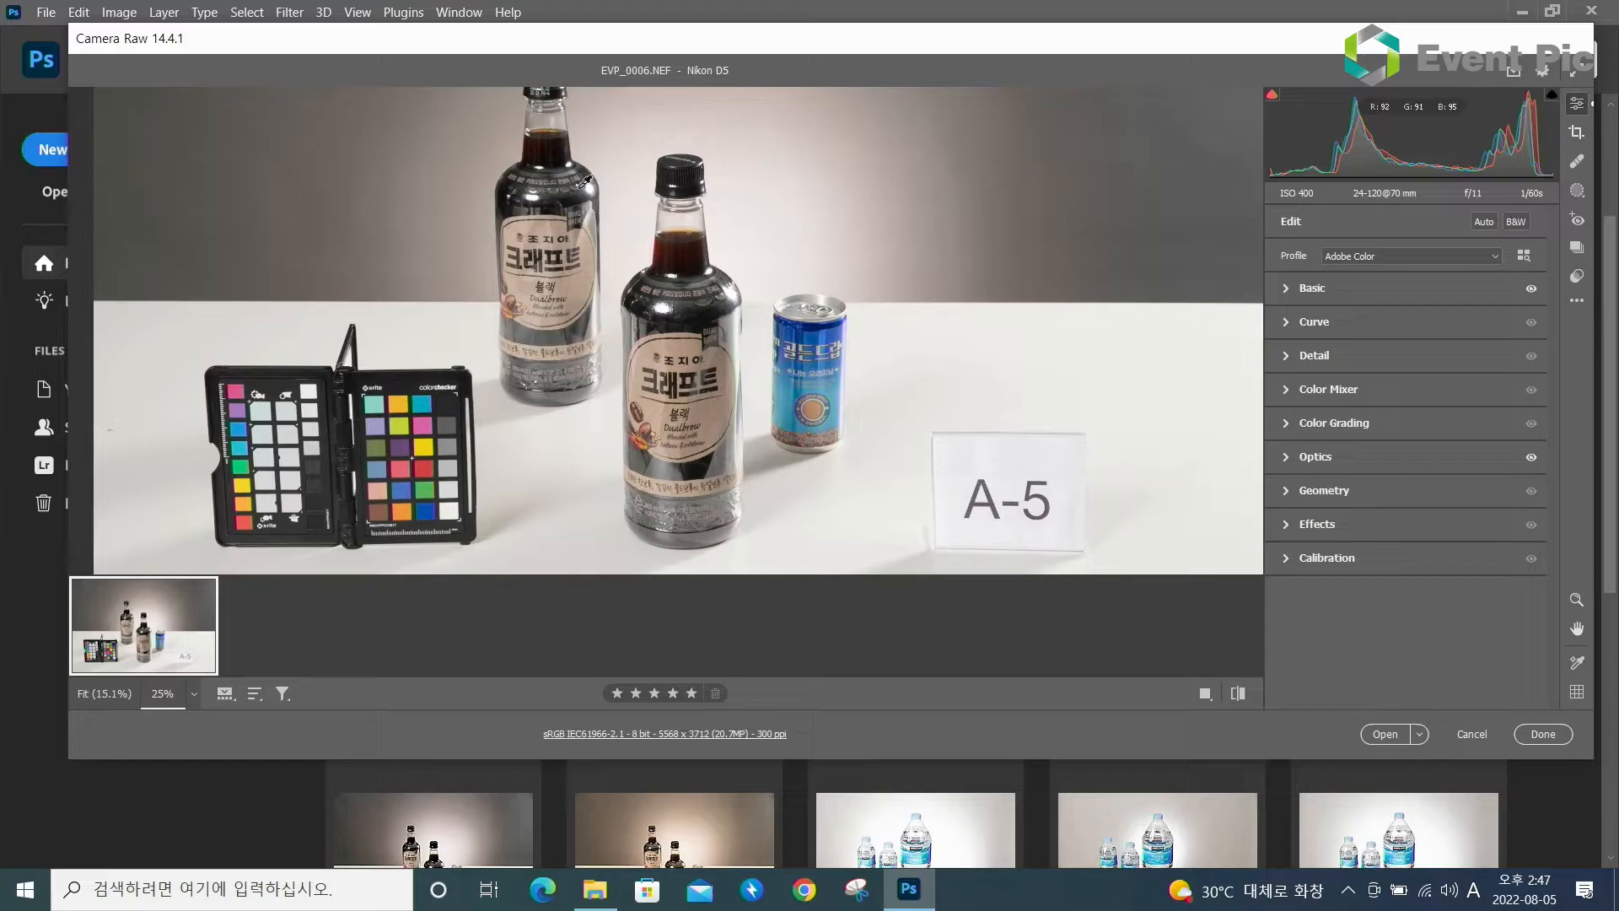
click(1287, 496)
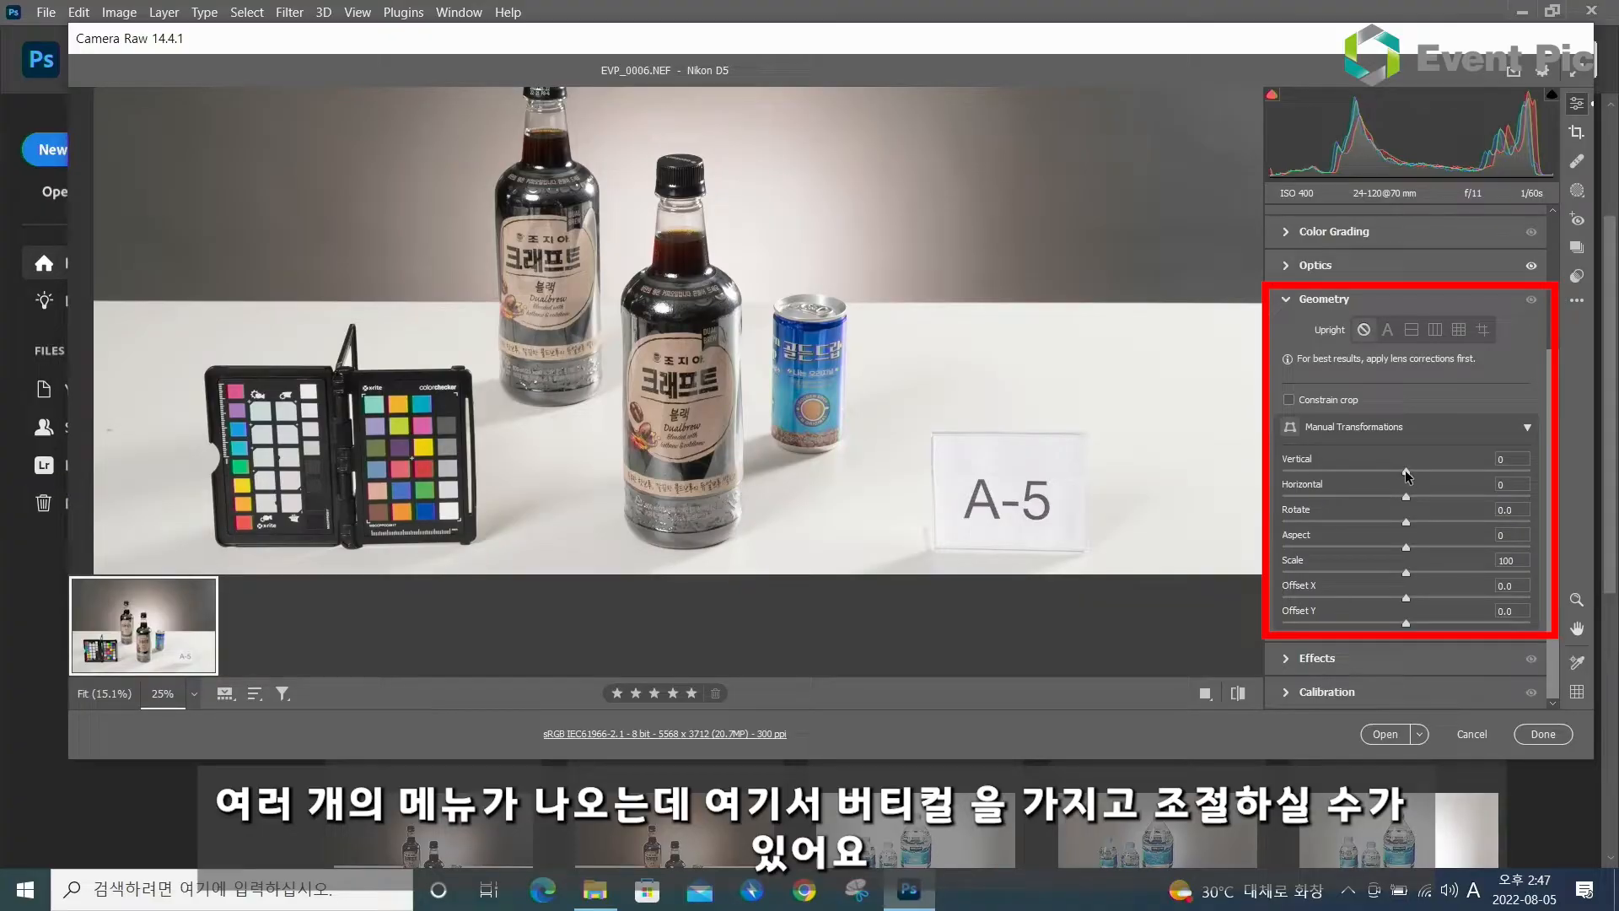
mouse_move(1405, 476)
mouse_down()
mouse_move(1390, 477)
mouse_move(1425, 482)
mouse_up()
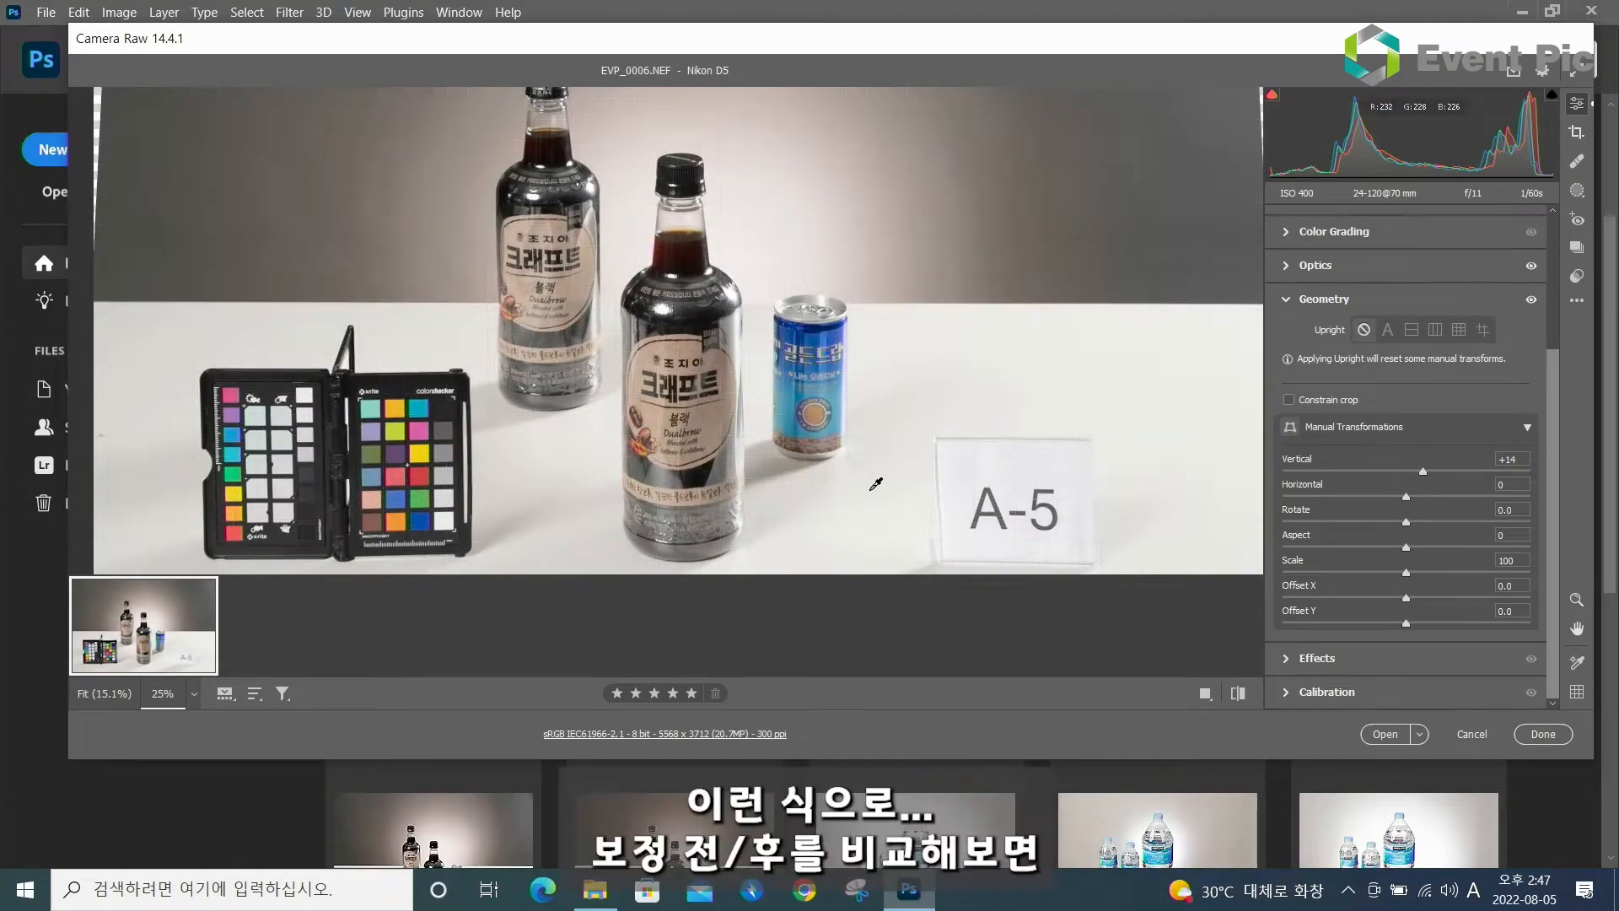
Compare the bottles repeatedly between the default settings and the current perspective correction
key(backslash)
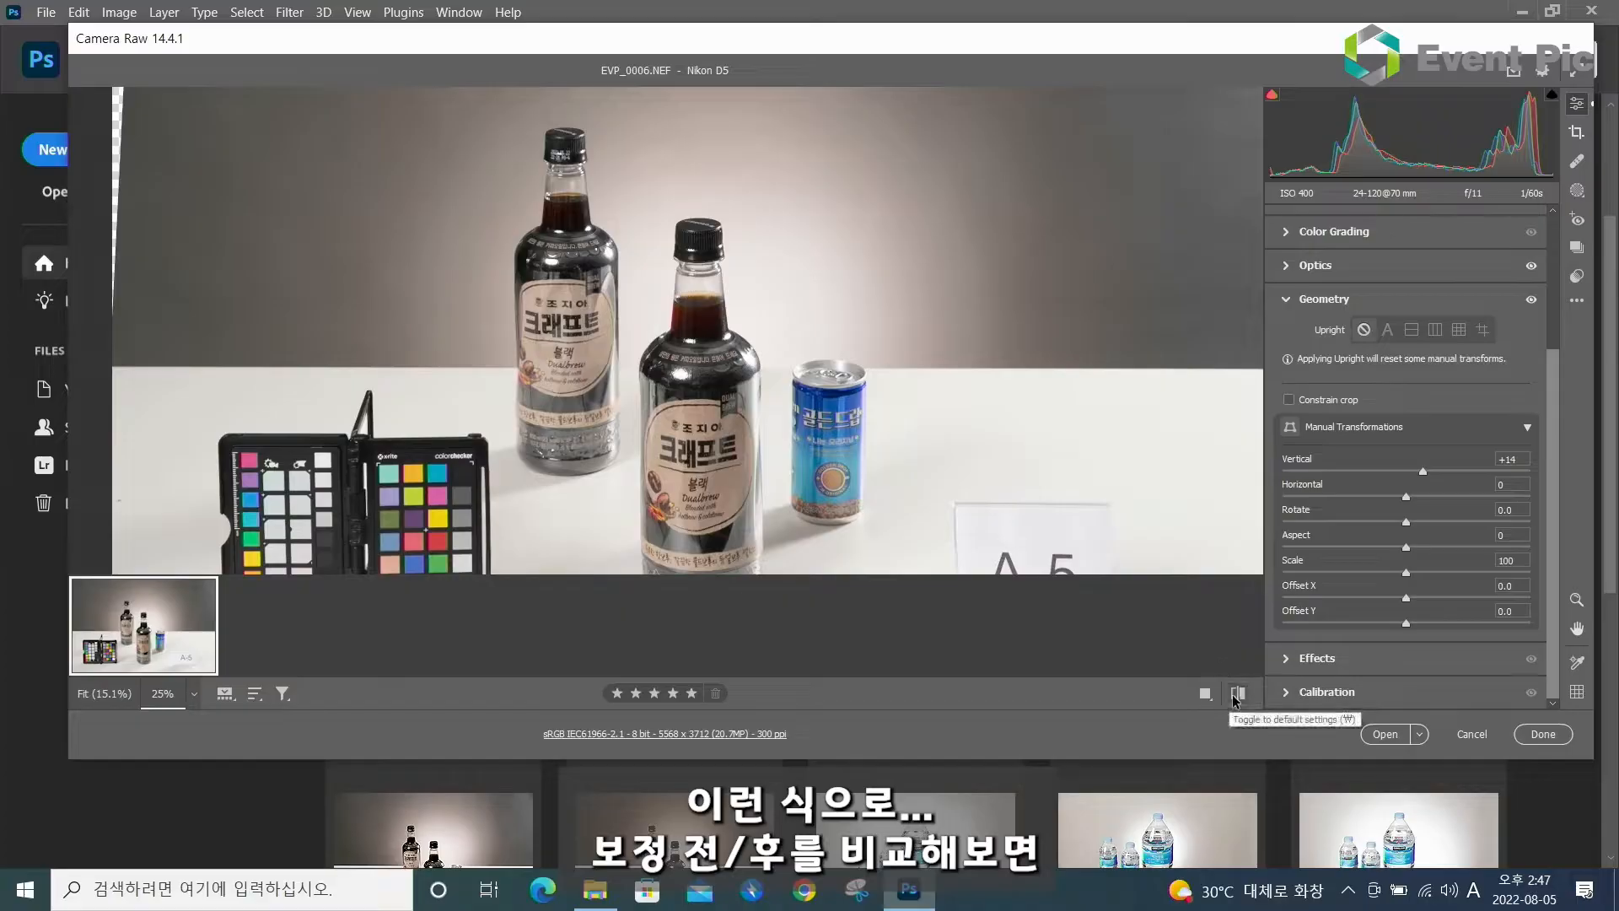
click(1236, 695)
click(1236, 695)
click(1236, 695)
click(1236, 695)
click(1236, 694)
click(1236, 694)
click(1236, 695)
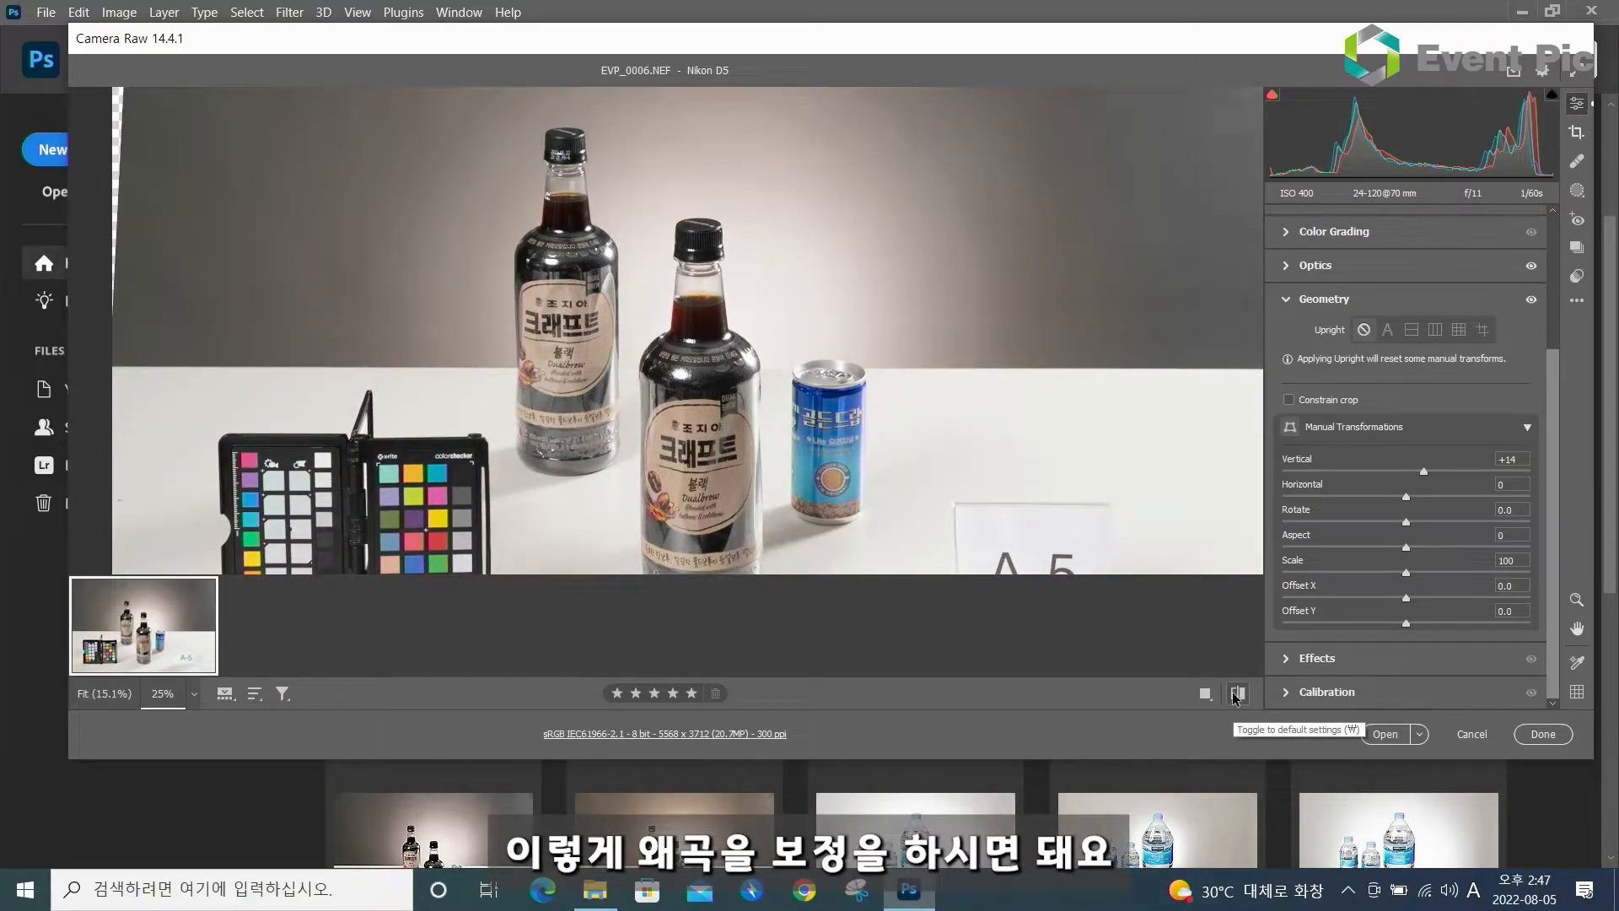
Check the whole photo's edges against the default settings and remove the empty borders with Constrain crop
click(86, 696)
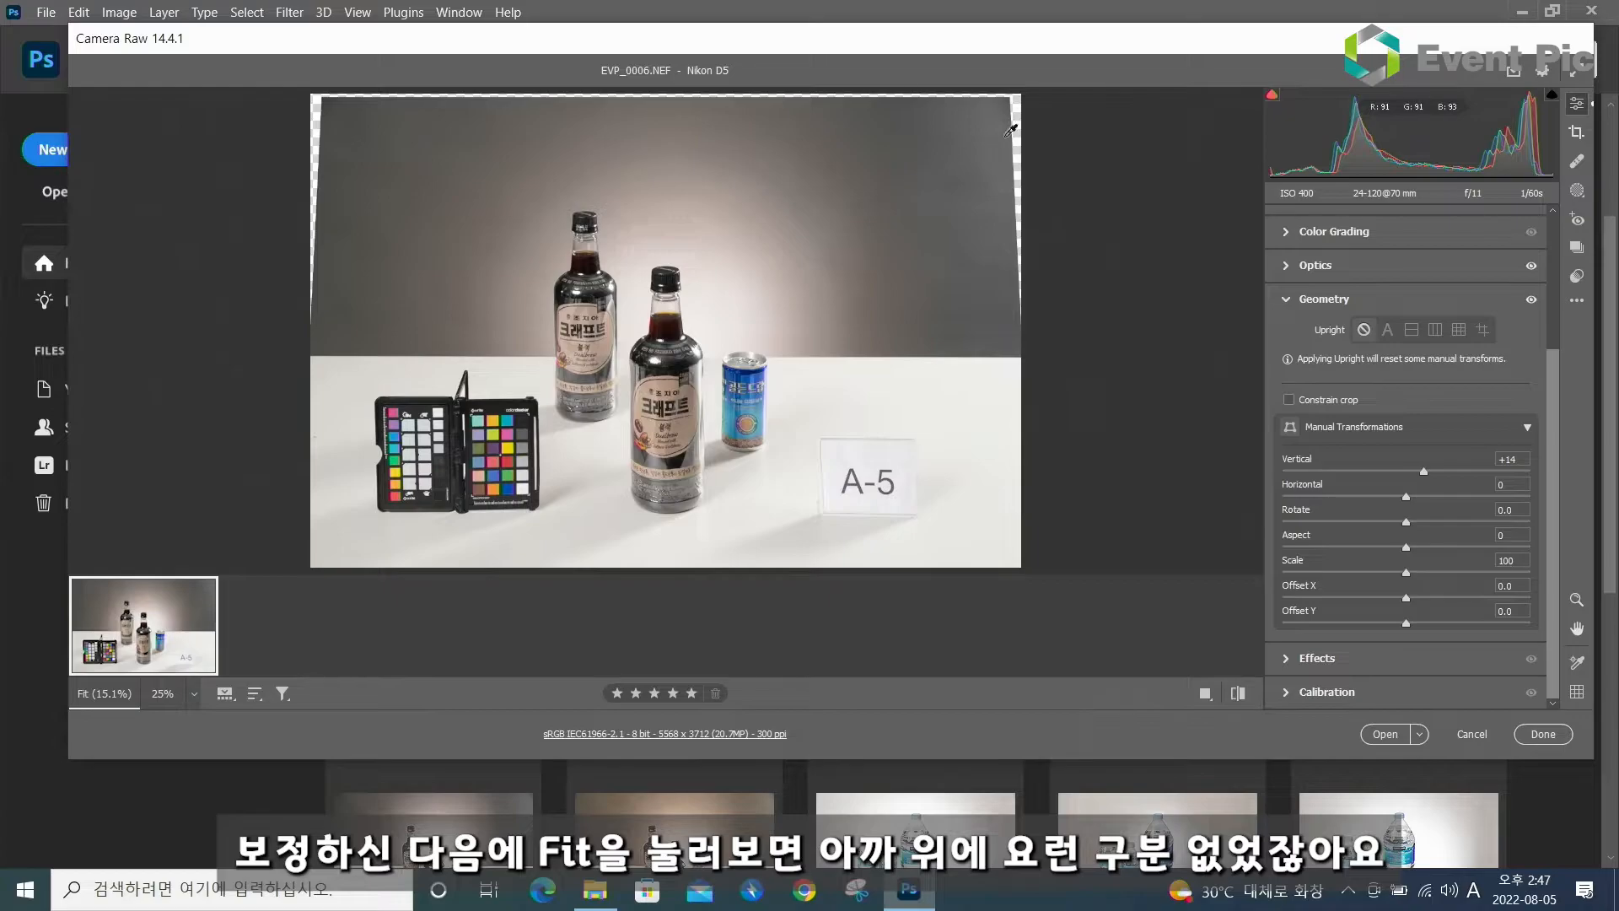
click(1237, 694)
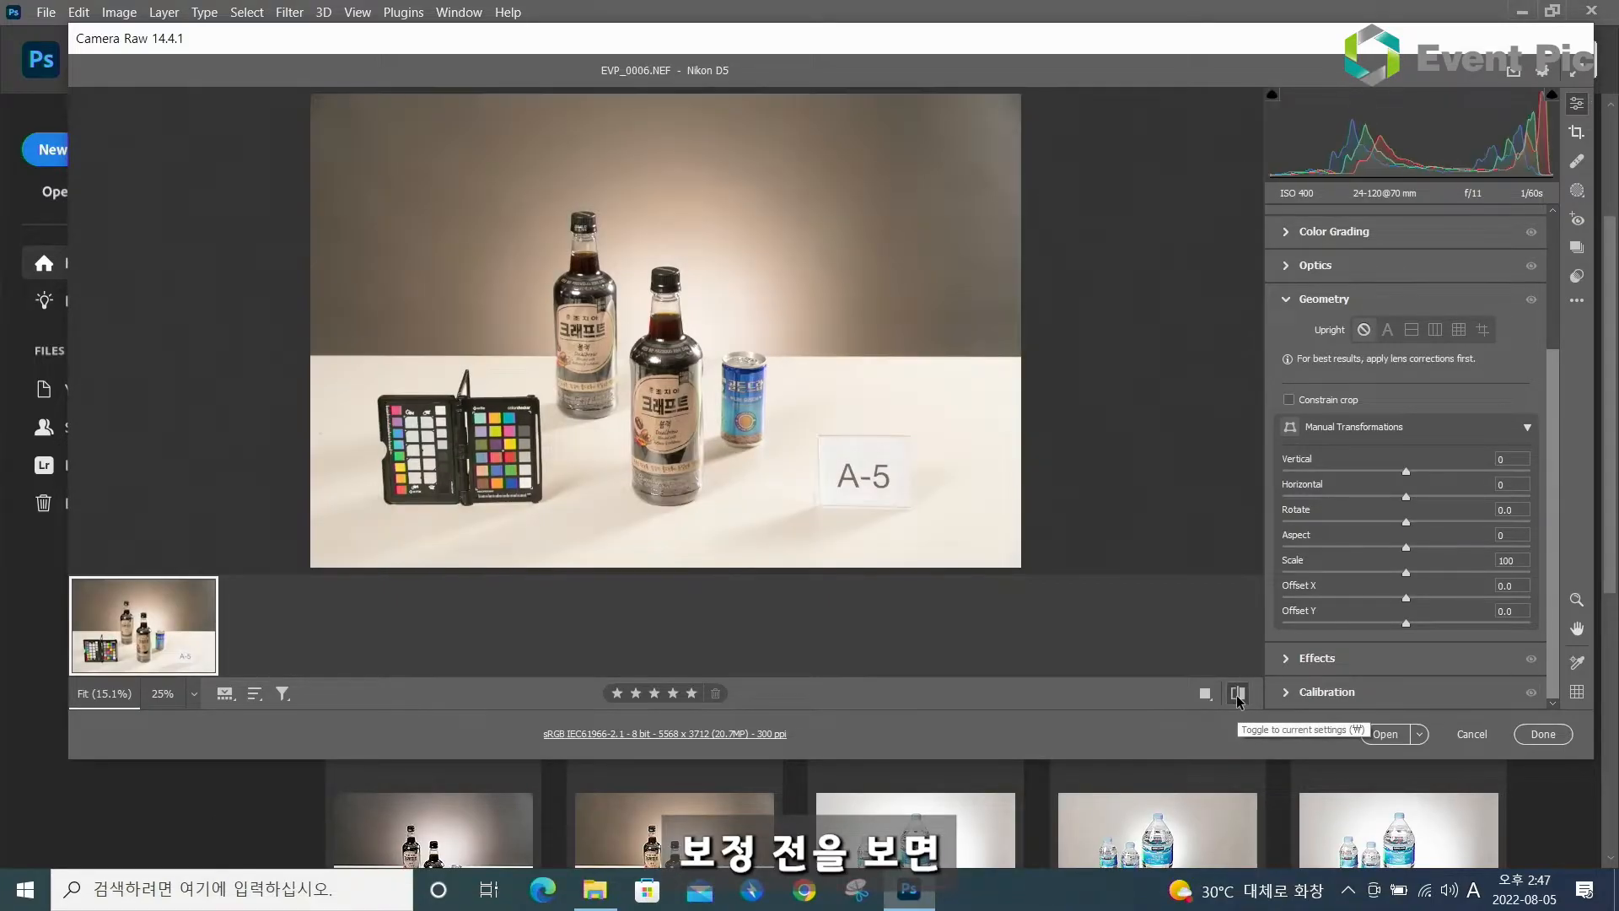
click(1237, 694)
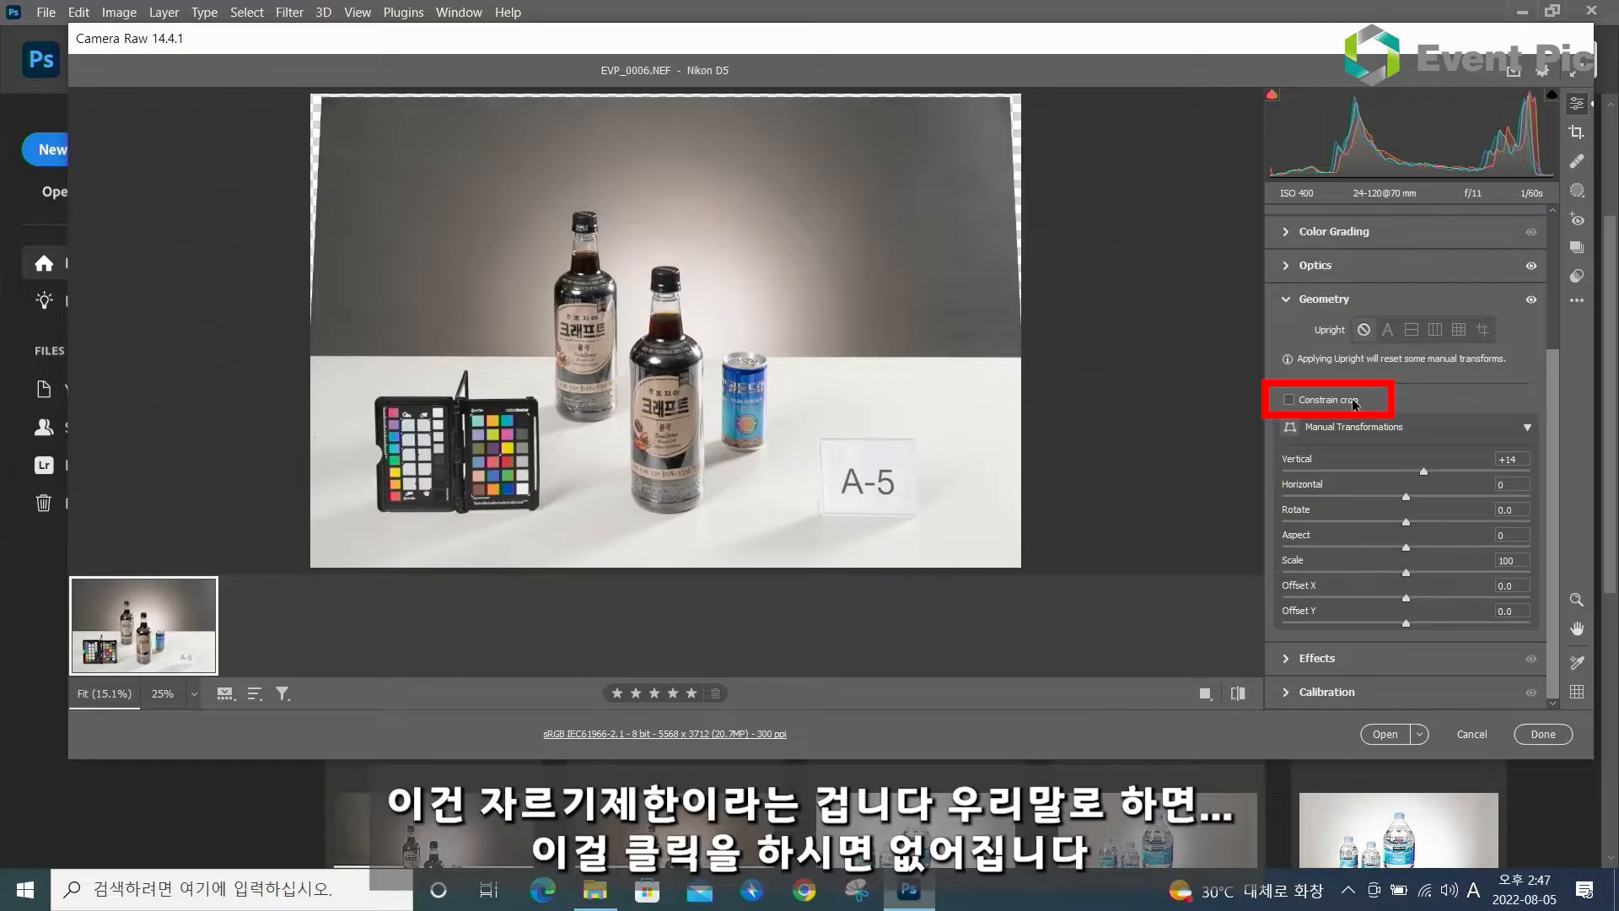
click(1289, 400)
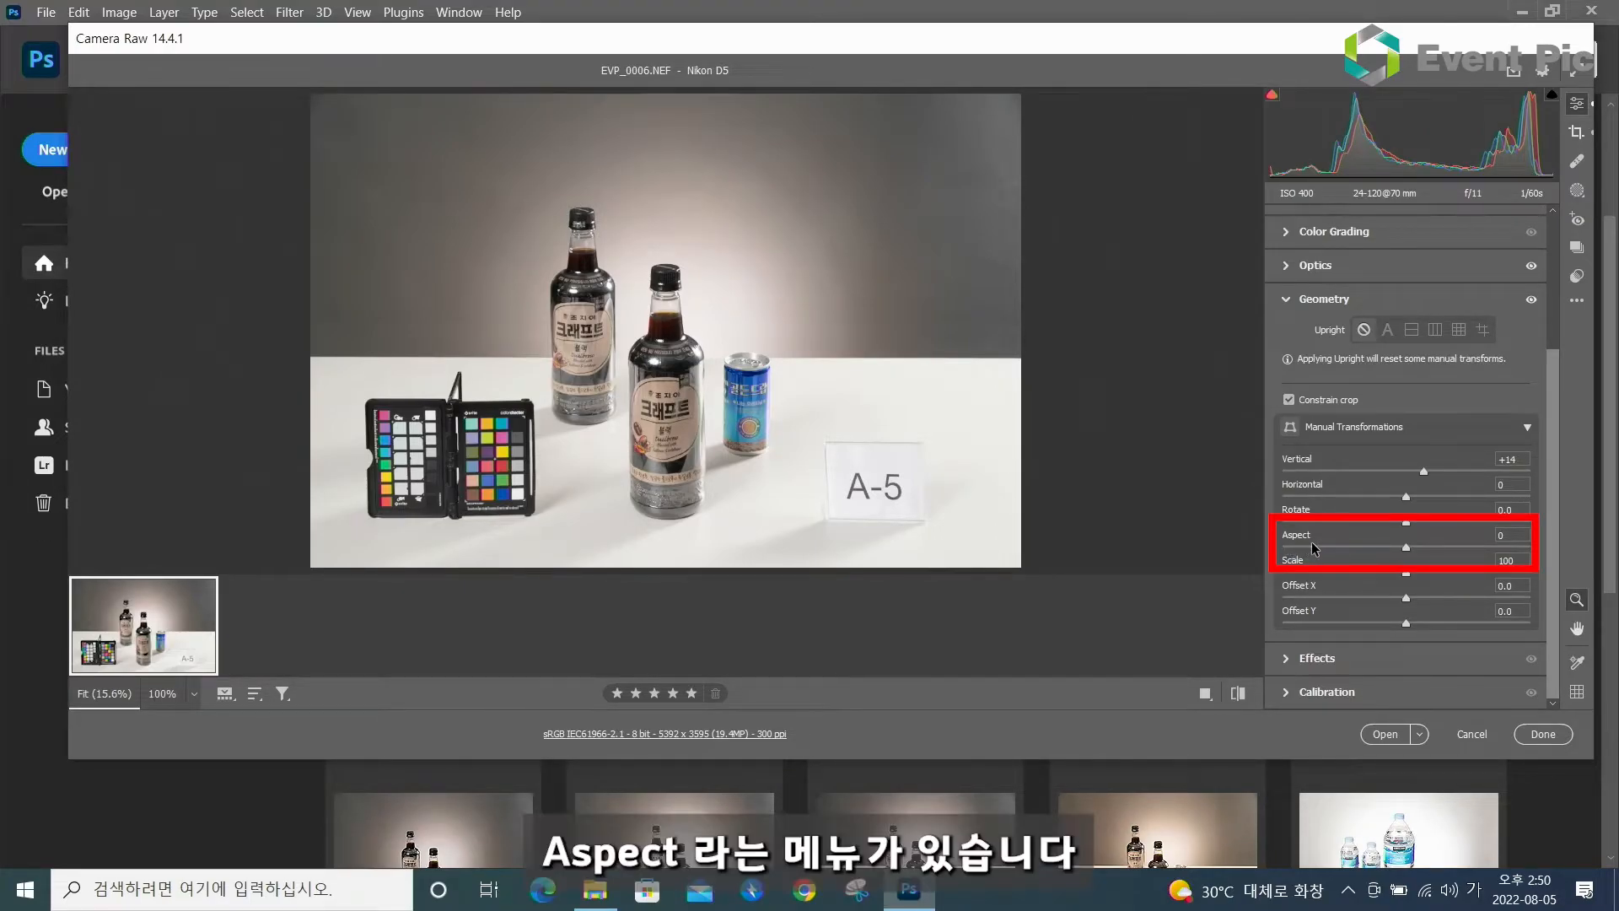
Try an Aspect transformation of -24 and compare the bottles' proportions with the default settings
drag(1413, 547, 1377, 557)
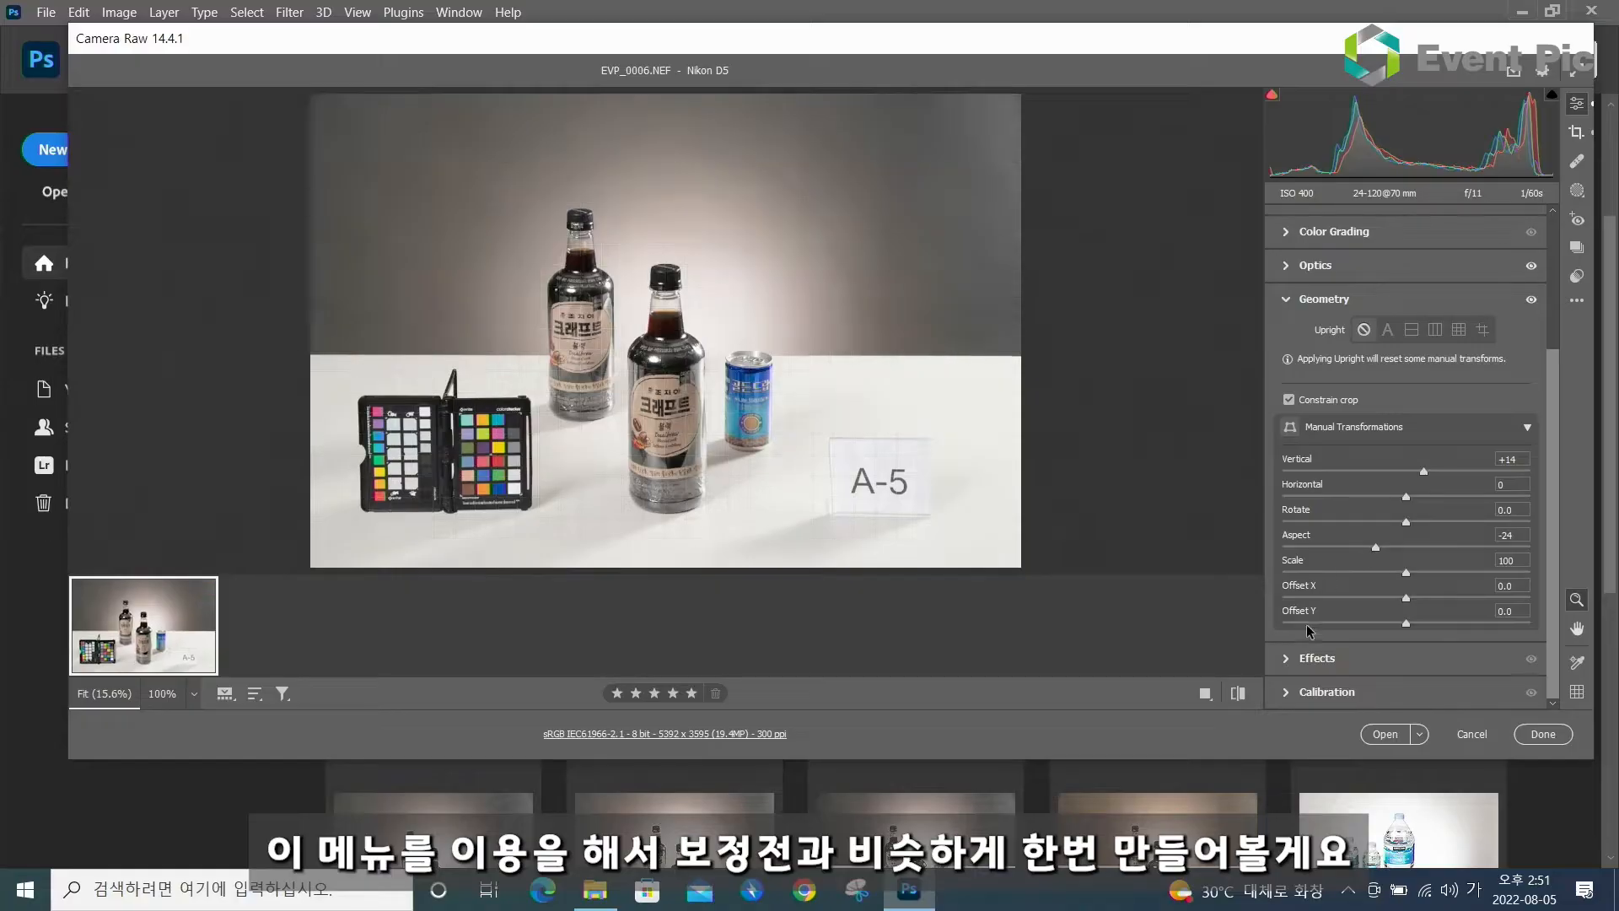
click(1237, 693)
click(1238, 693)
click(1237, 694)
click(1238, 693)
click(1237, 693)
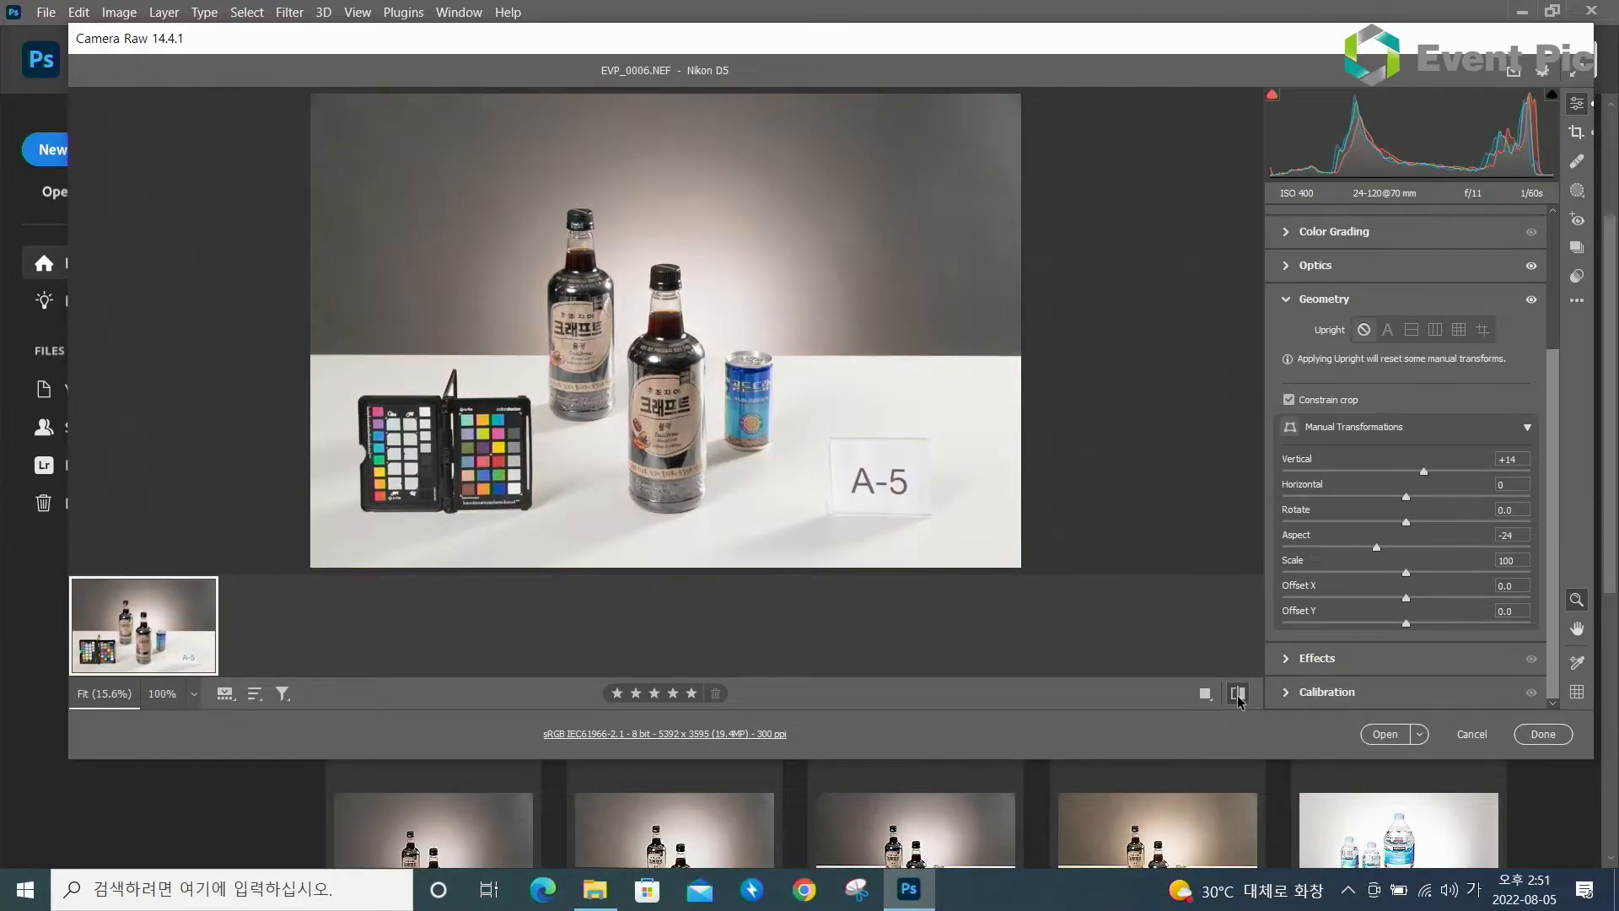
click(1237, 694)
click(1238, 693)
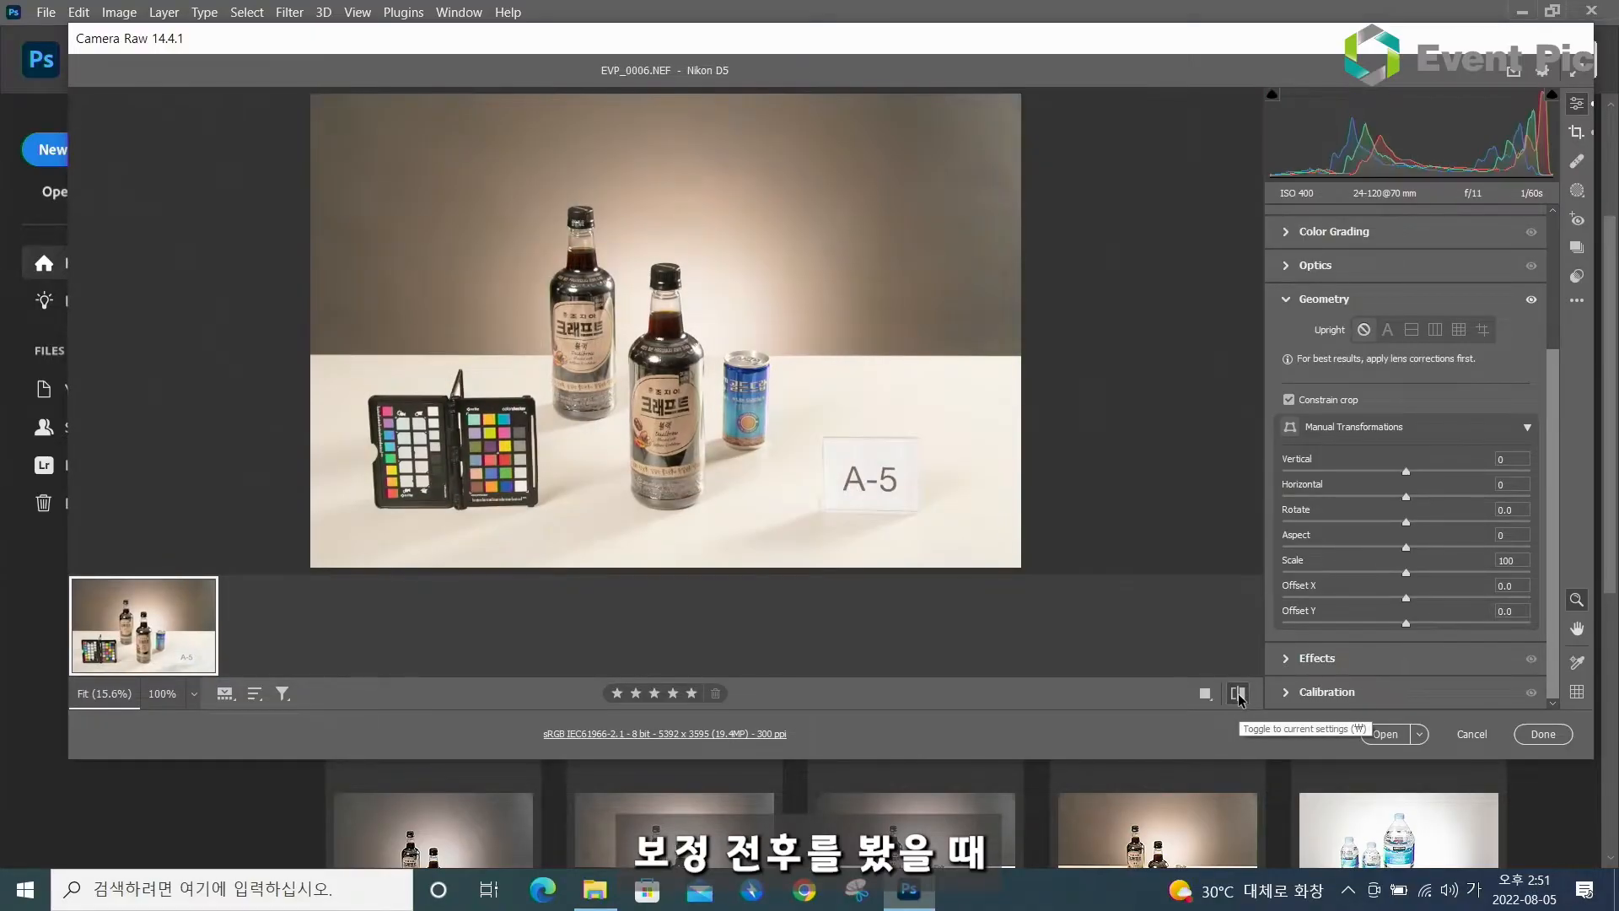
click(1237, 693)
Adjust the Aspect transformation to -18 and finally -12, comparing the proportions with the default settings after each change
drag(1376, 548, 1384, 548)
click(1238, 693)
click(1238, 693)
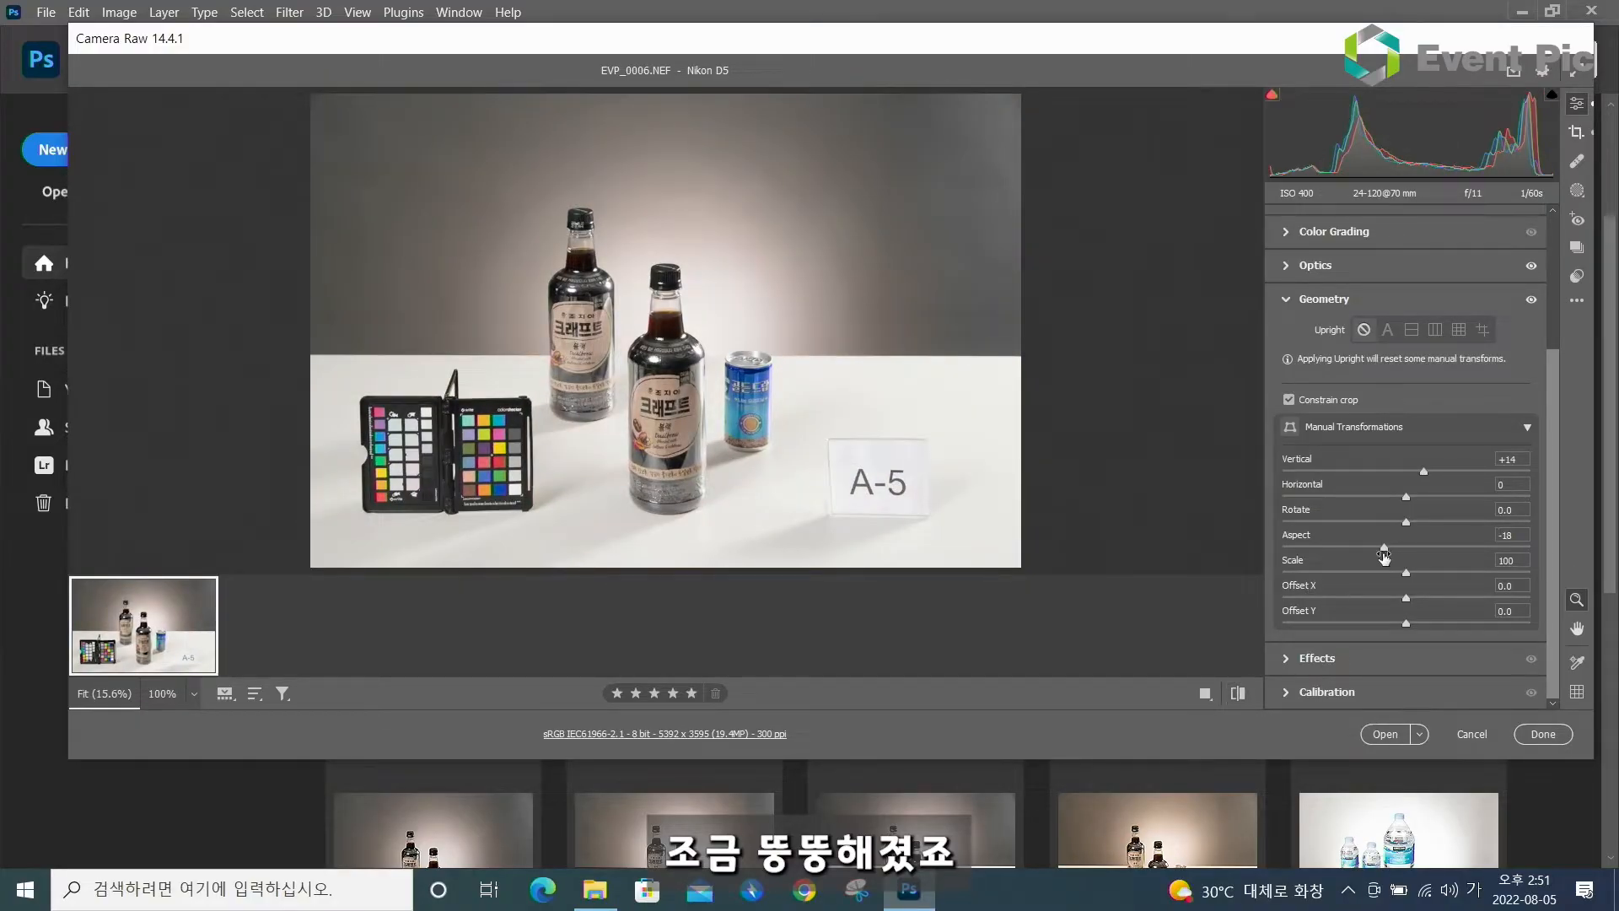
drag(1384, 548, 1390, 548)
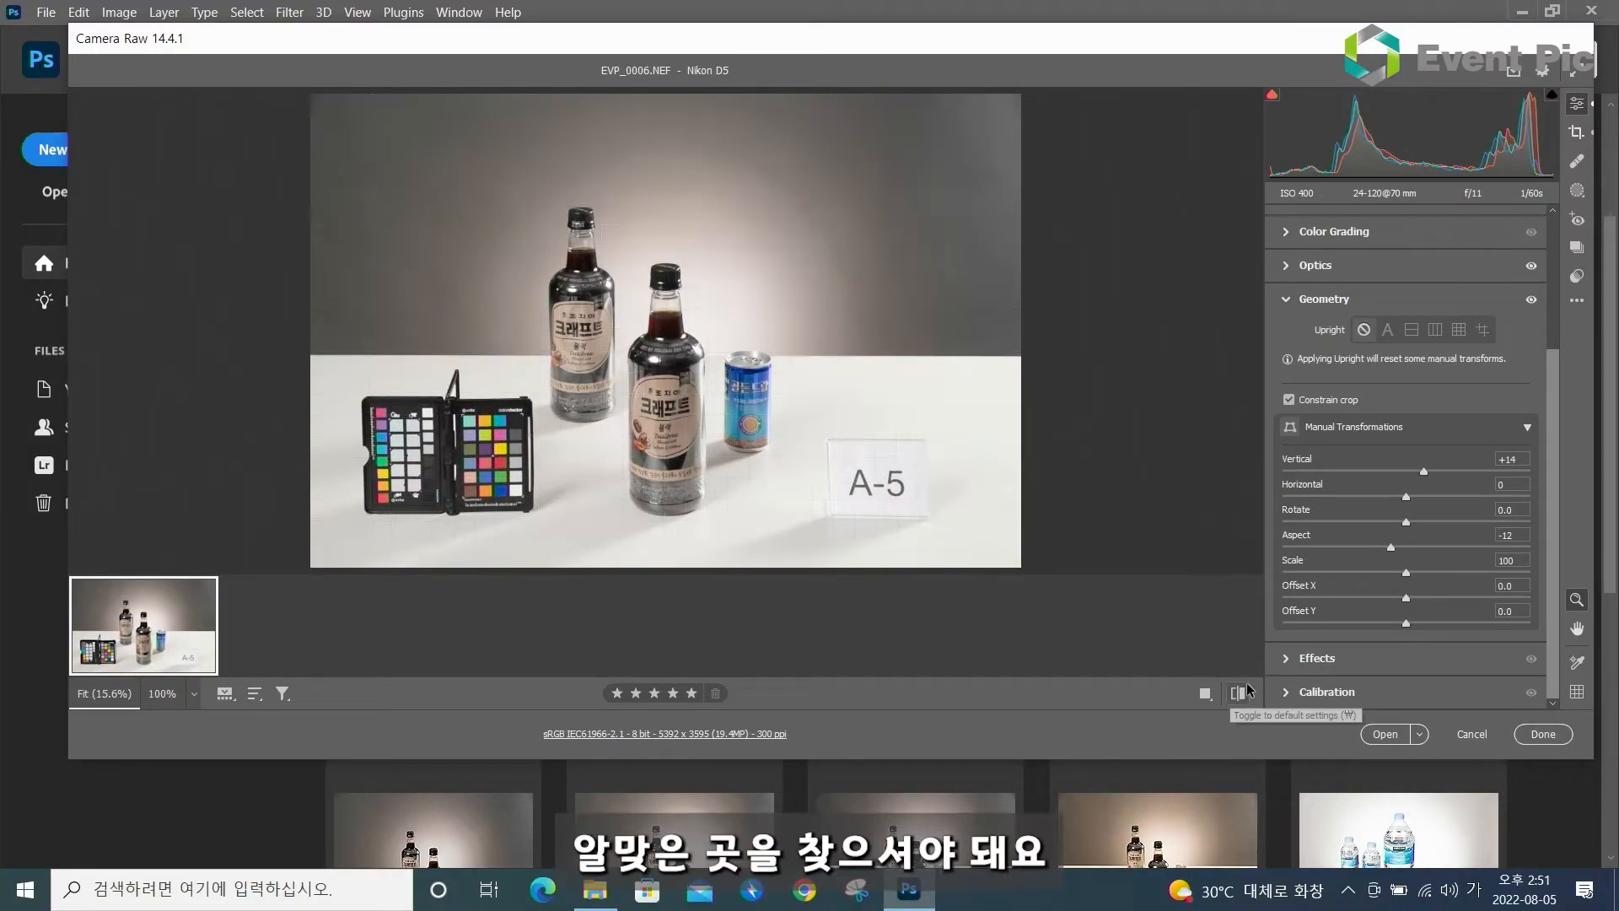
click(1236, 697)
click(1236, 695)
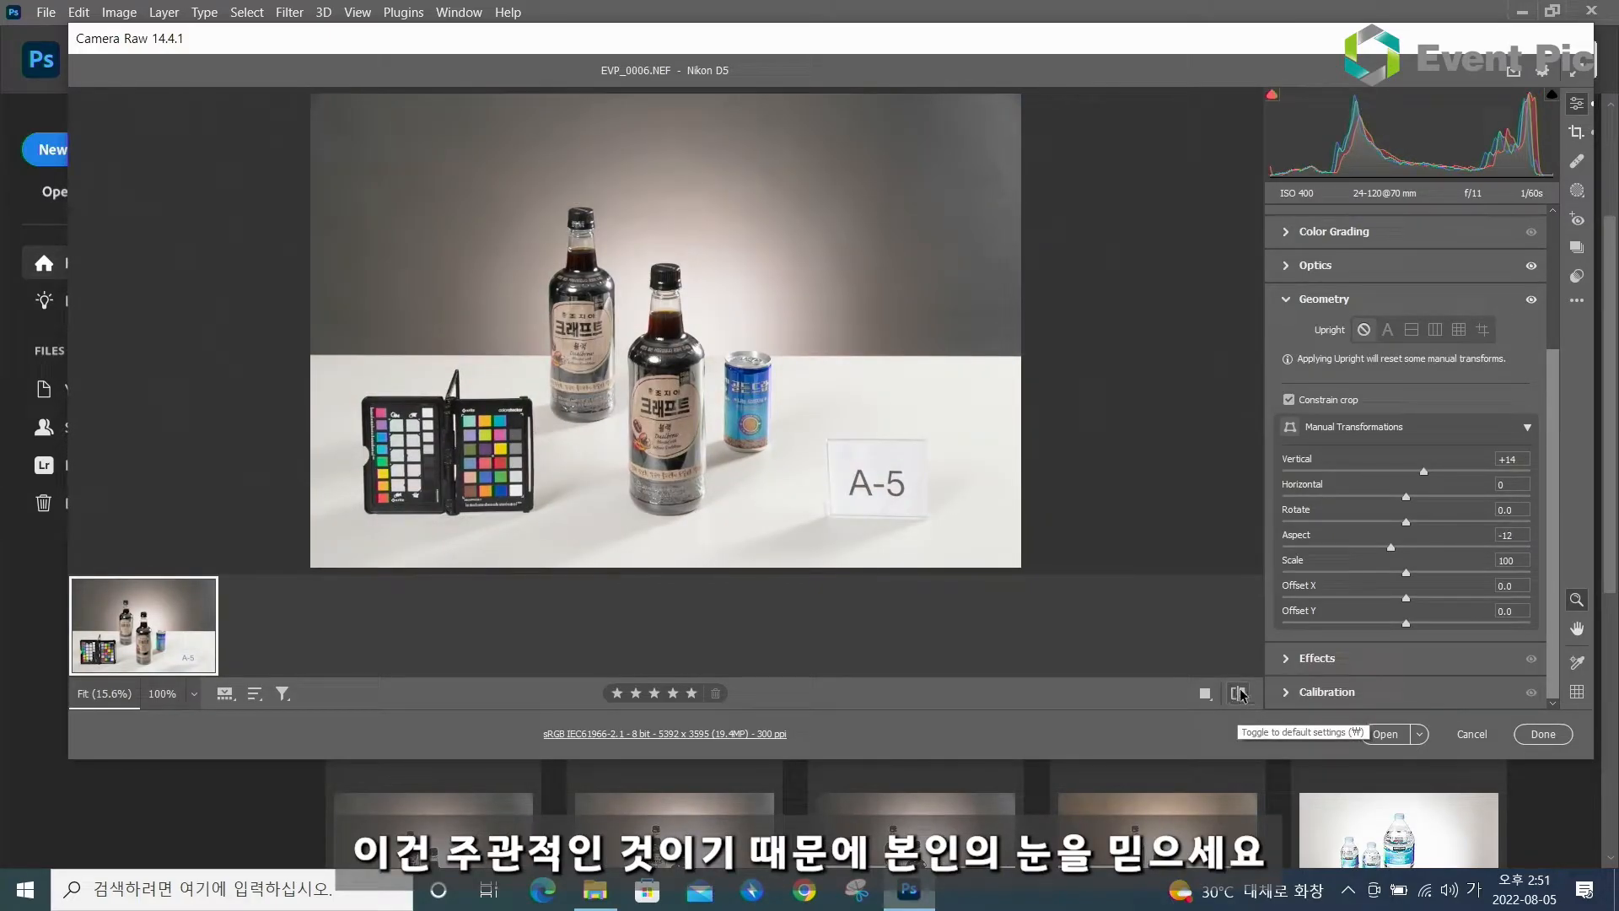
click(1237, 694)
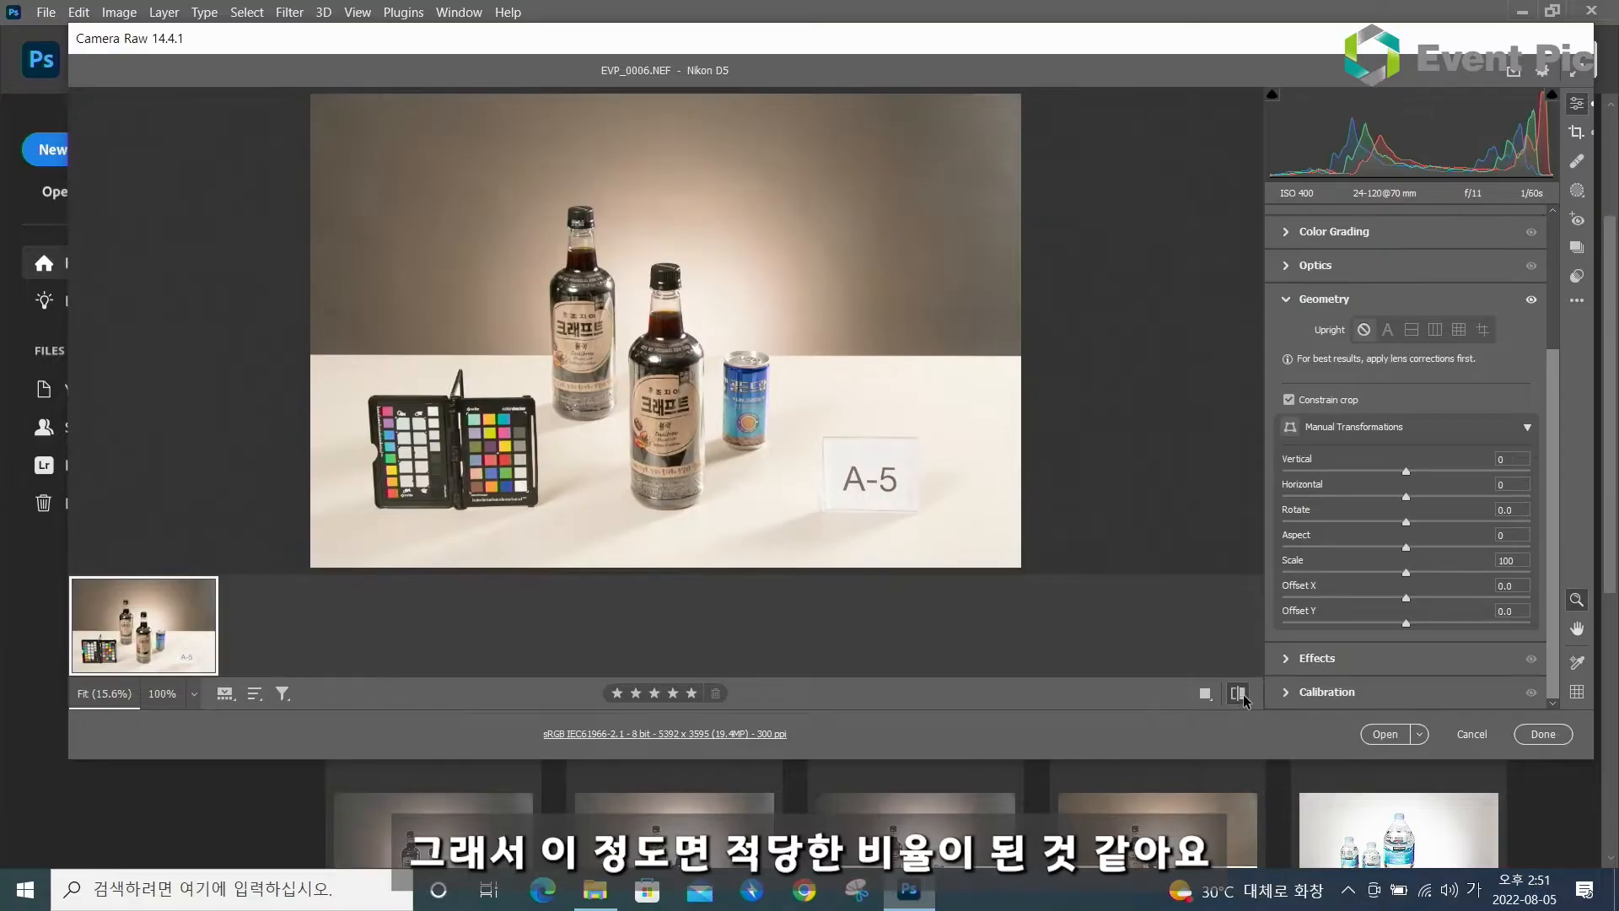
click(1241, 696)
click(1238, 694)
click(1240, 695)
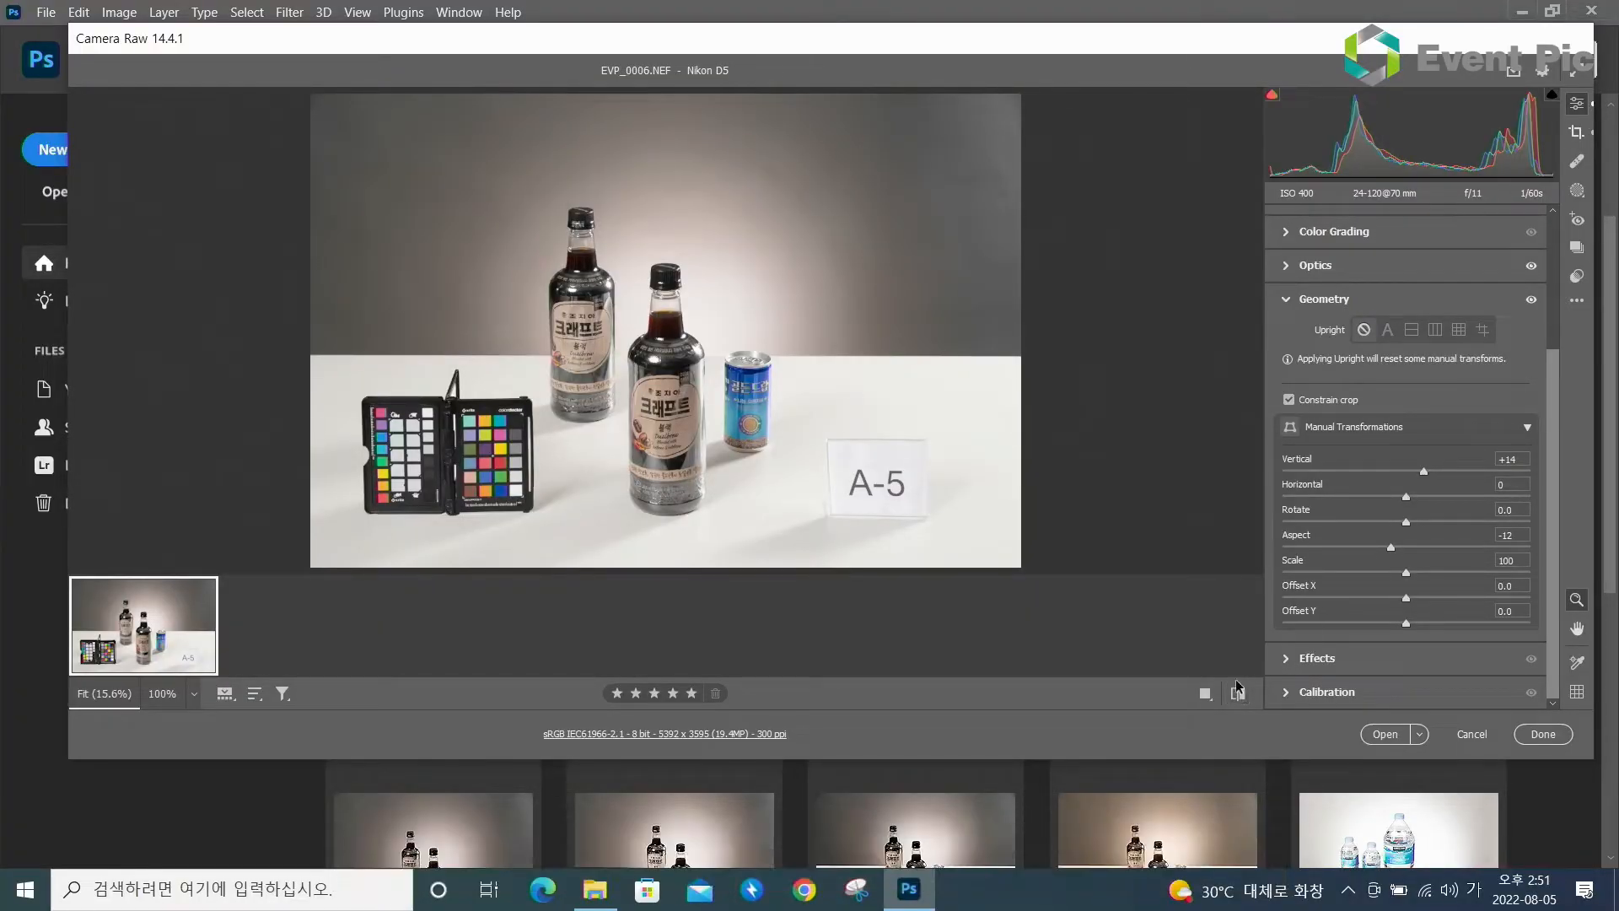
Open the corrected photo in Photoshop and save it on the computer as the PSD file EVP_0006-작품-1 in folder 0803-오전-1
click(1543, 733)
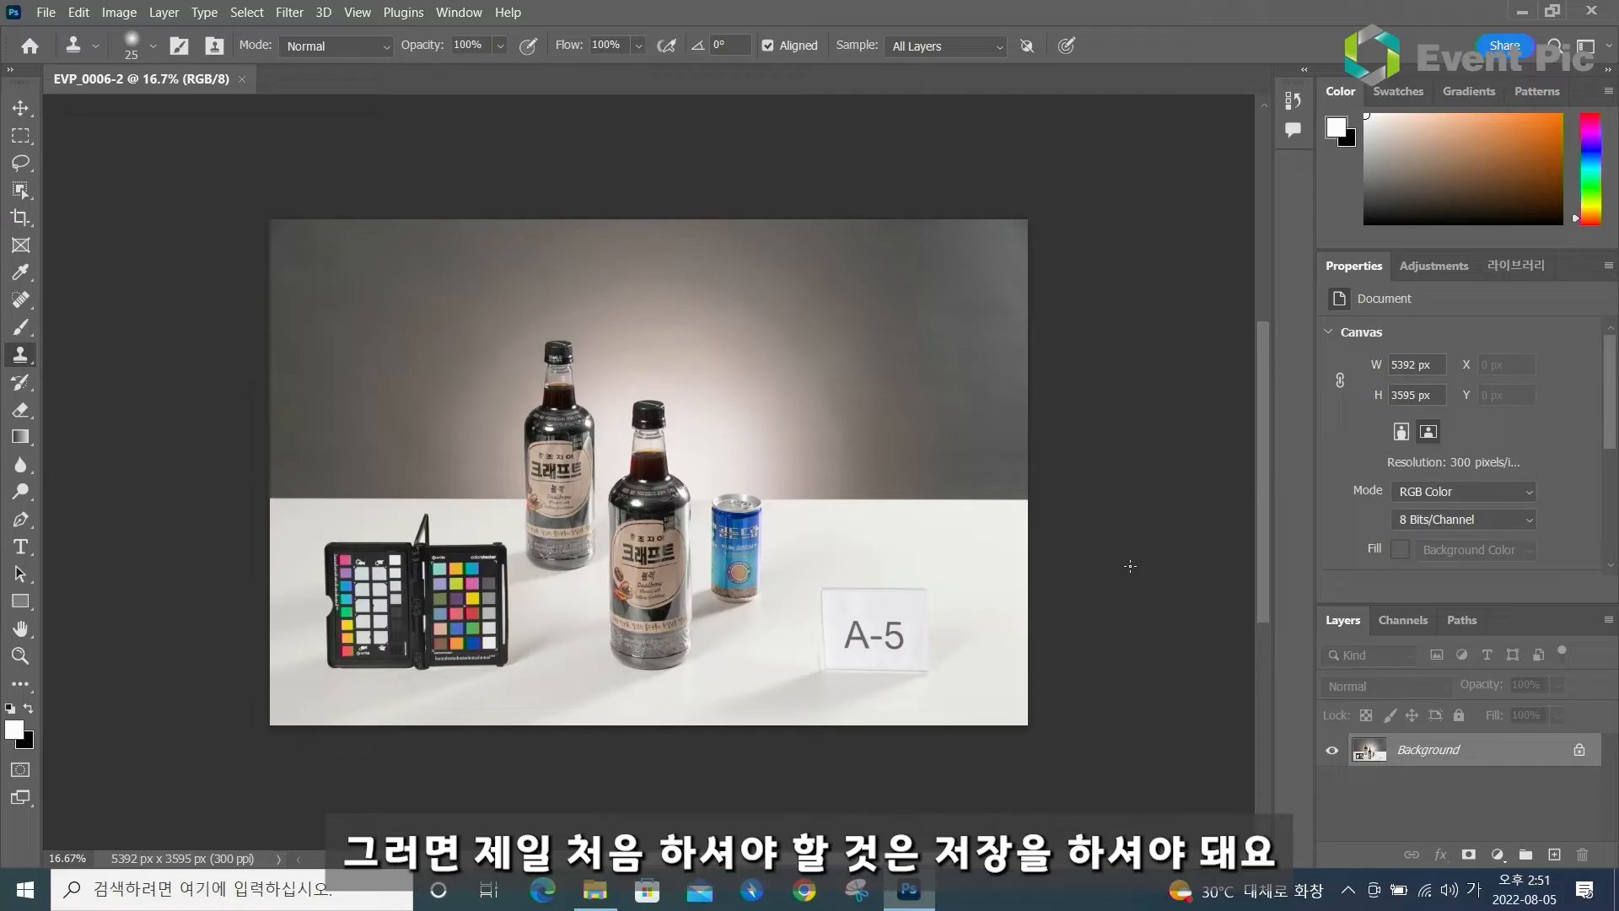
key(ctrl+s)
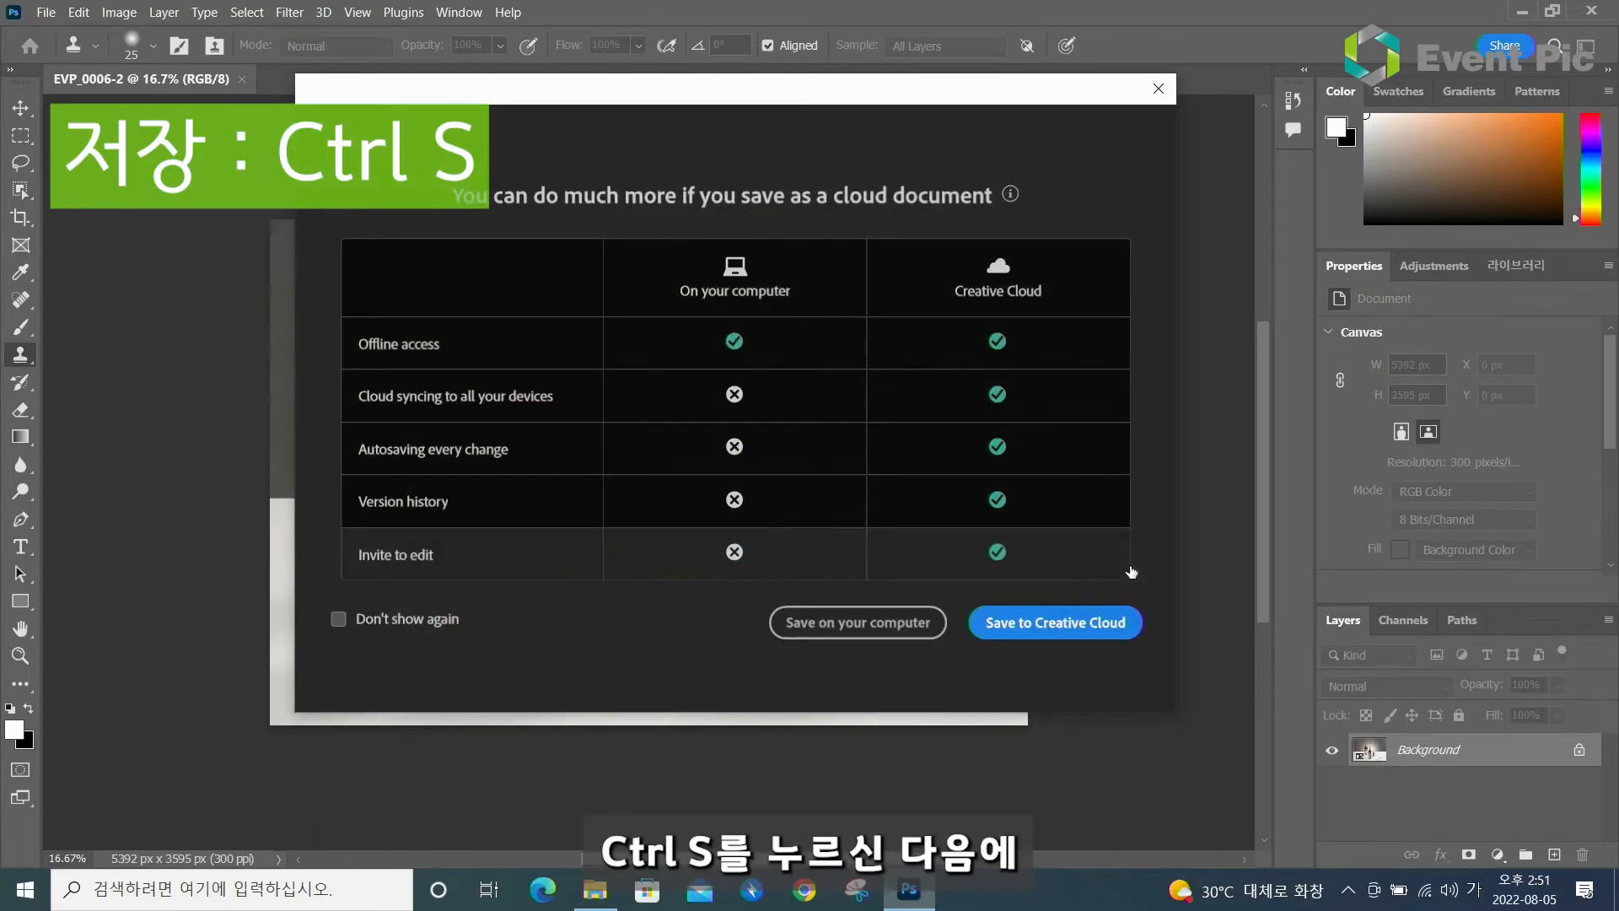
click(871, 624)
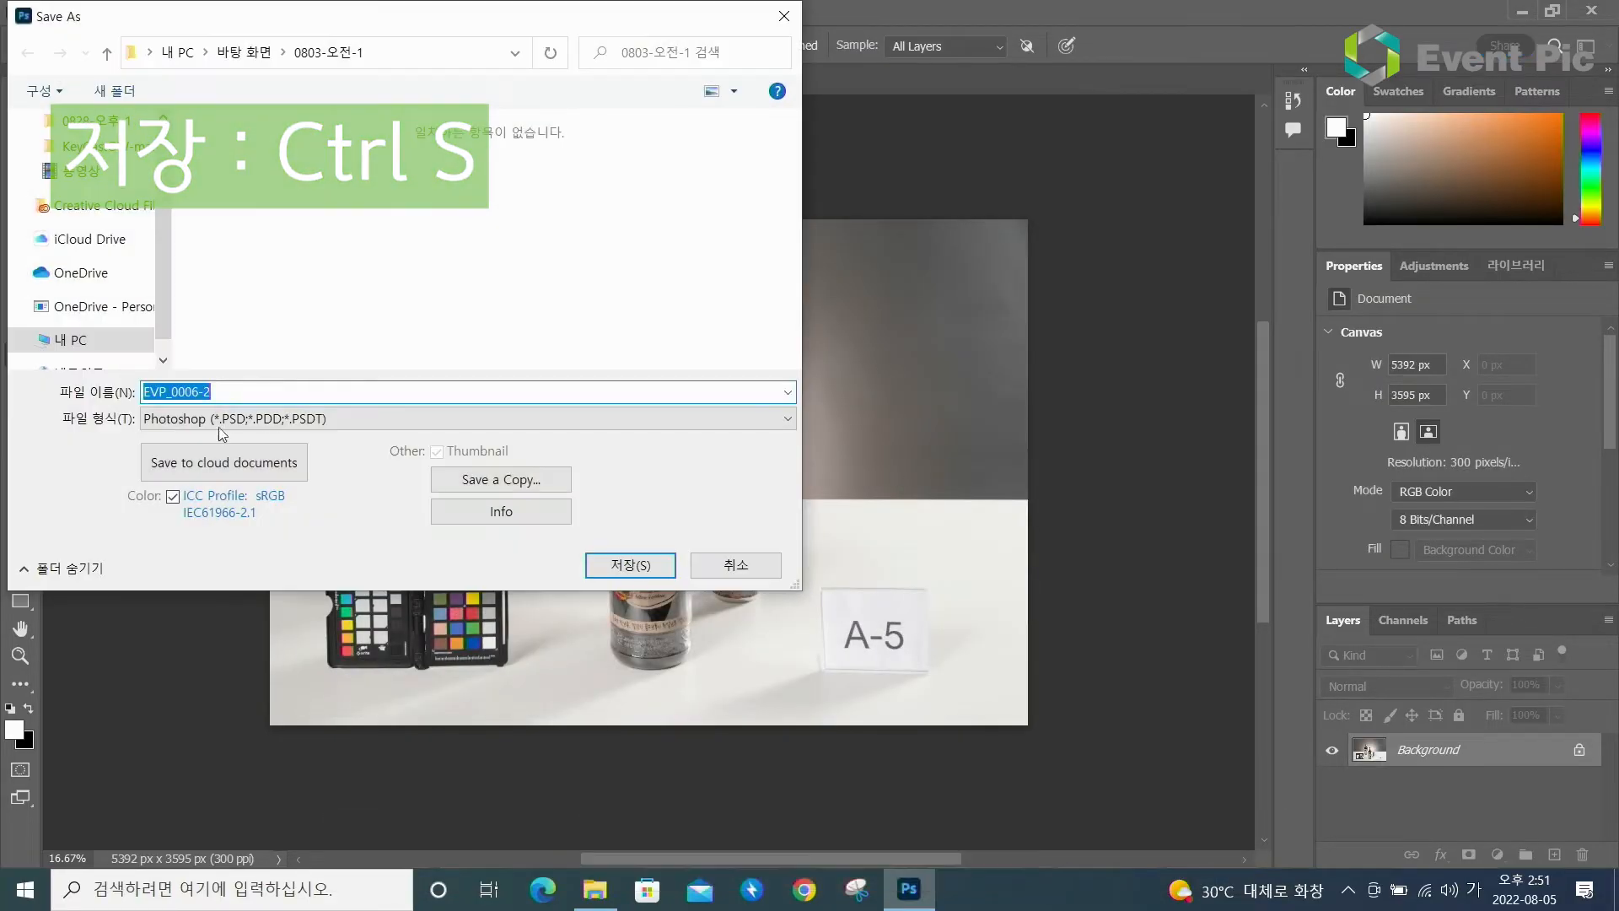
click(322, 391)
key(BackSpace)
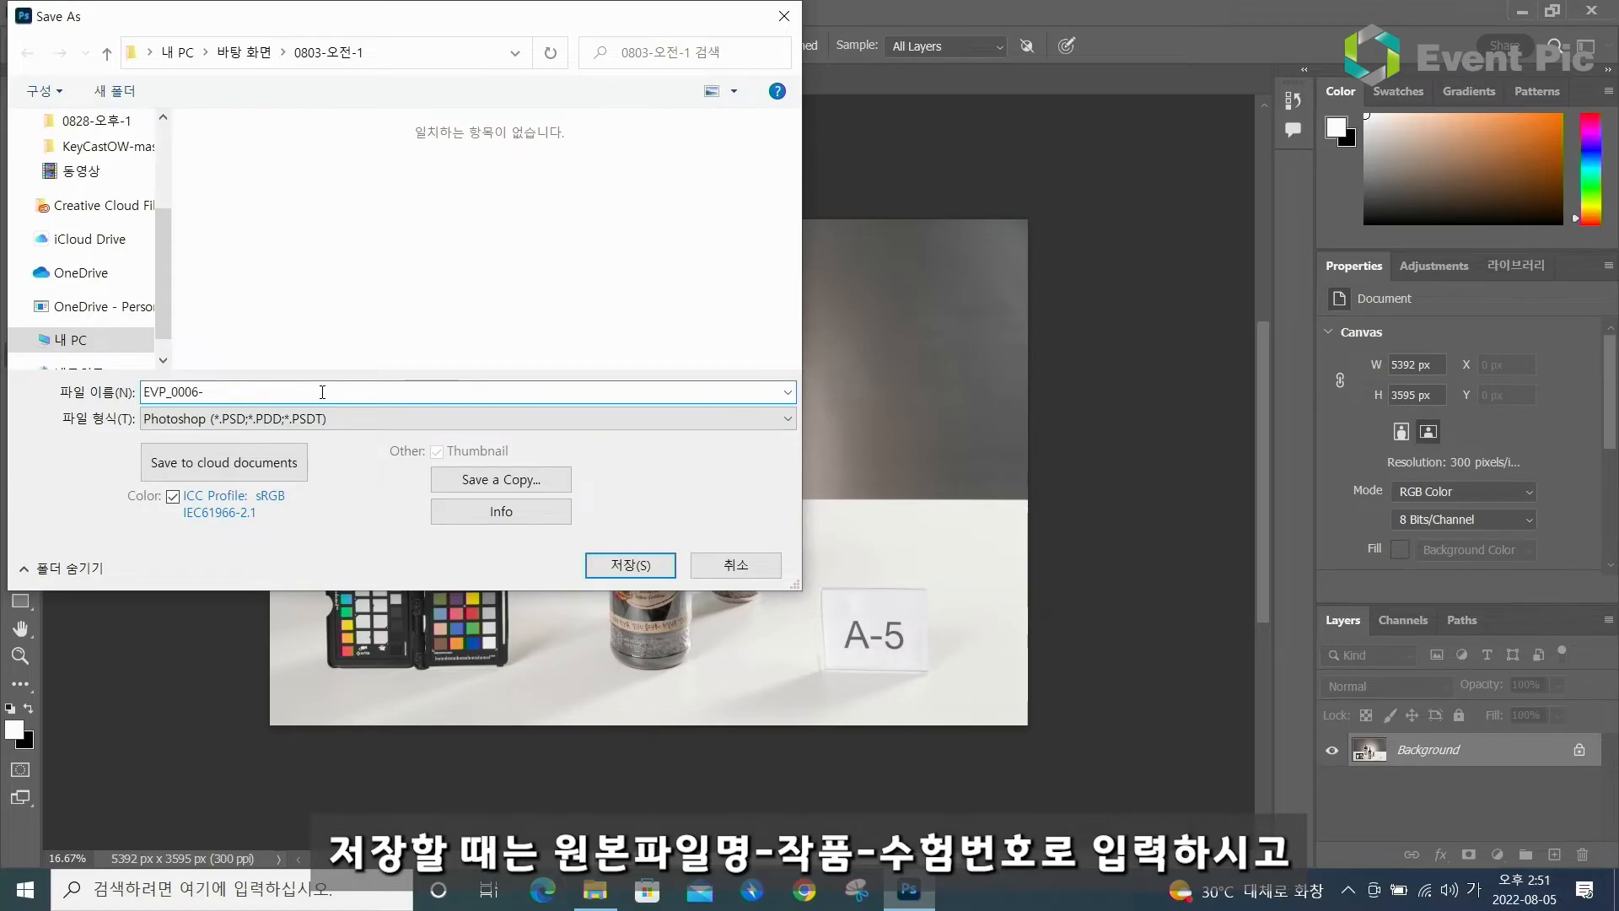
text(작품-1)
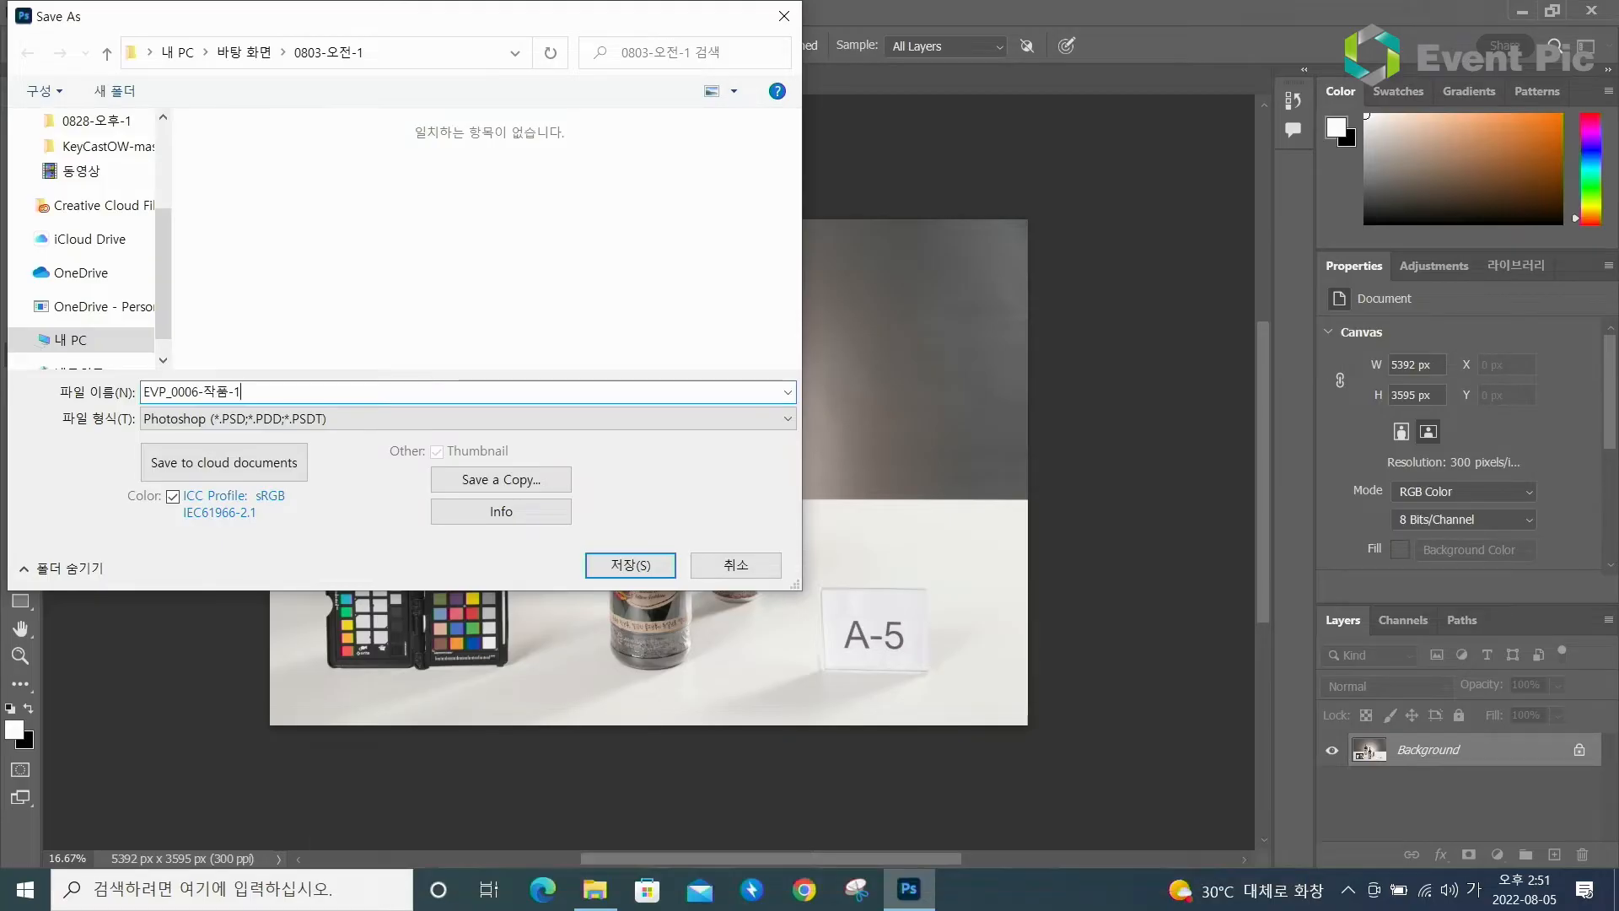
key(Return)
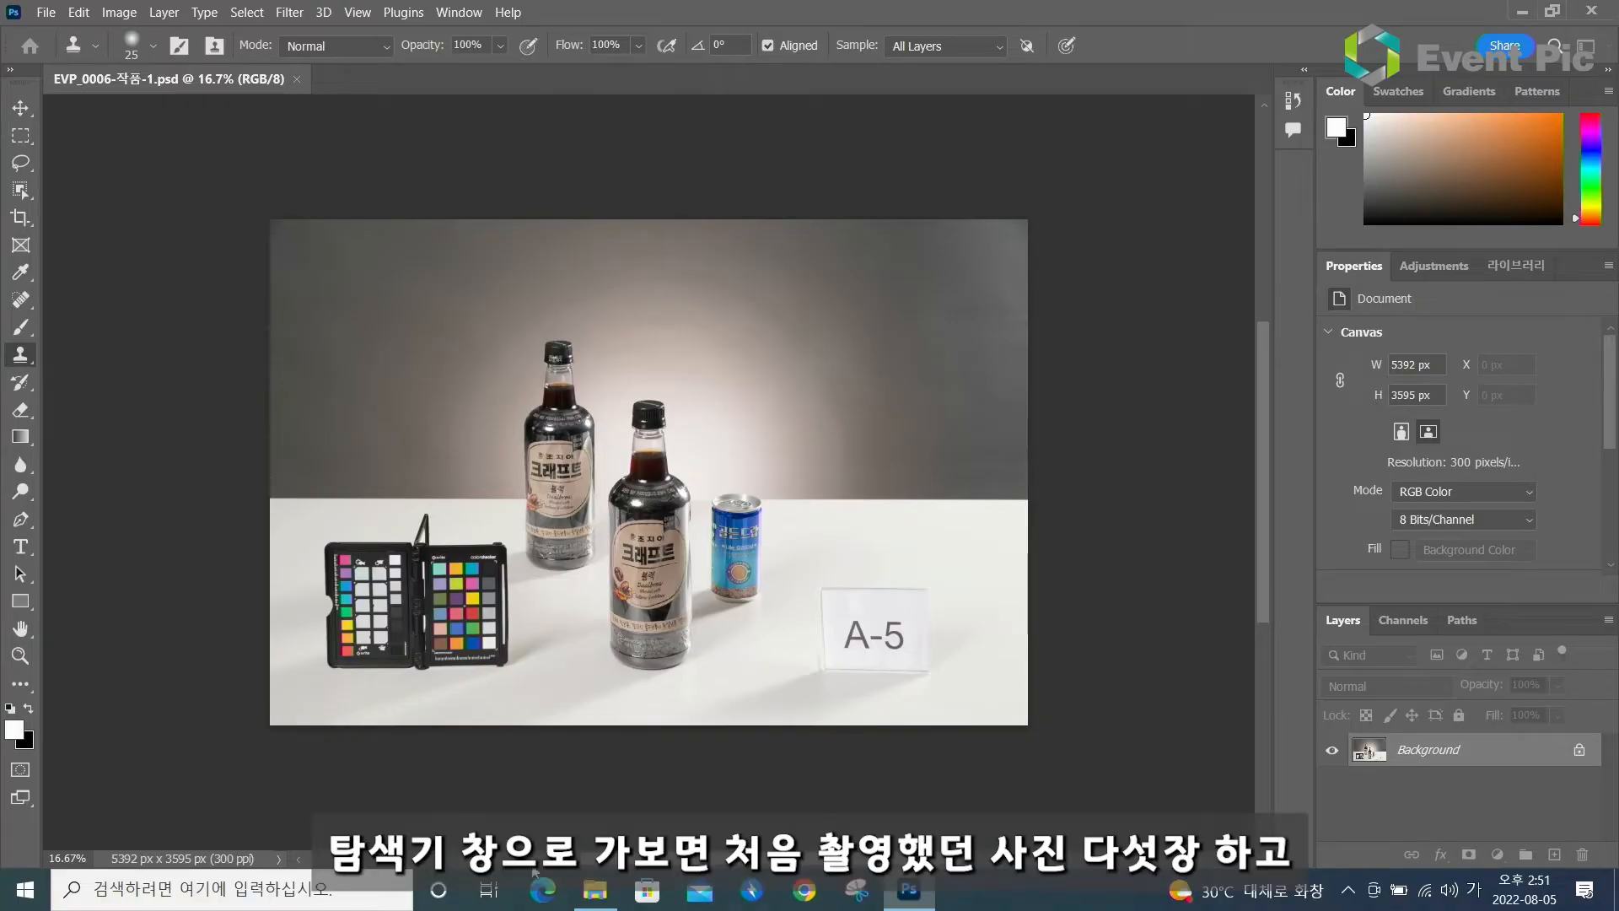
Switch to File Explorer and check the raw photos EVP_0002 to EVP_0006 and their XMP files in folder 0803-오전-1
click(595, 890)
click(317, 293)
click(590, 274)
click(810, 270)
click(1090, 266)
click(1282, 269)
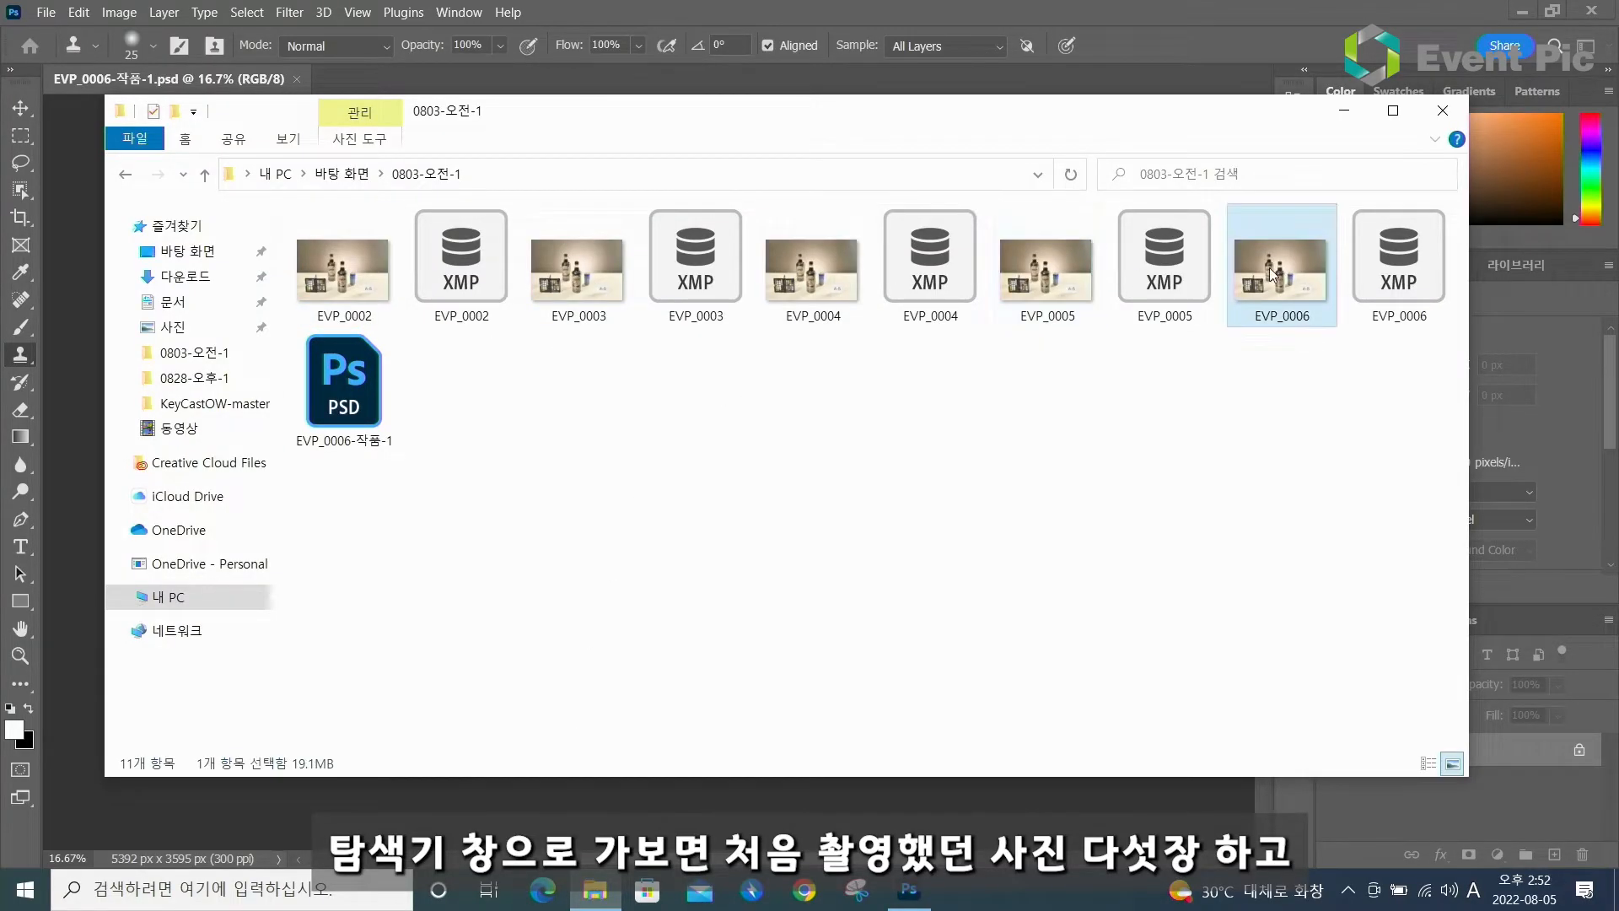
click(456, 289)
click(695, 268)
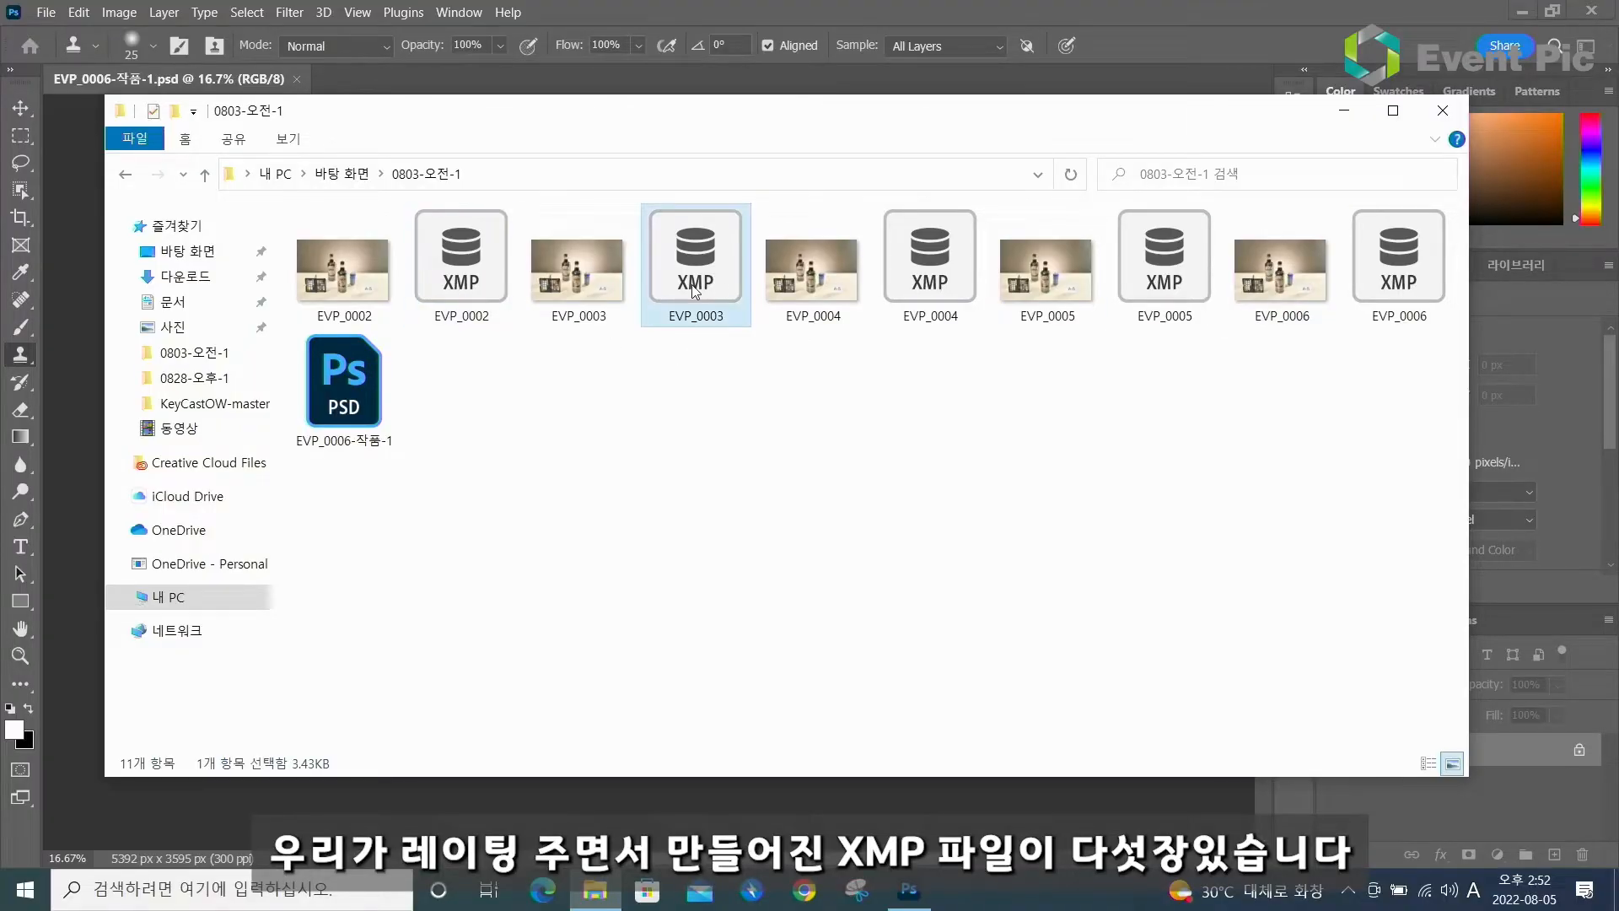
click(906, 264)
click(1163, 257)
click(1403, 246)
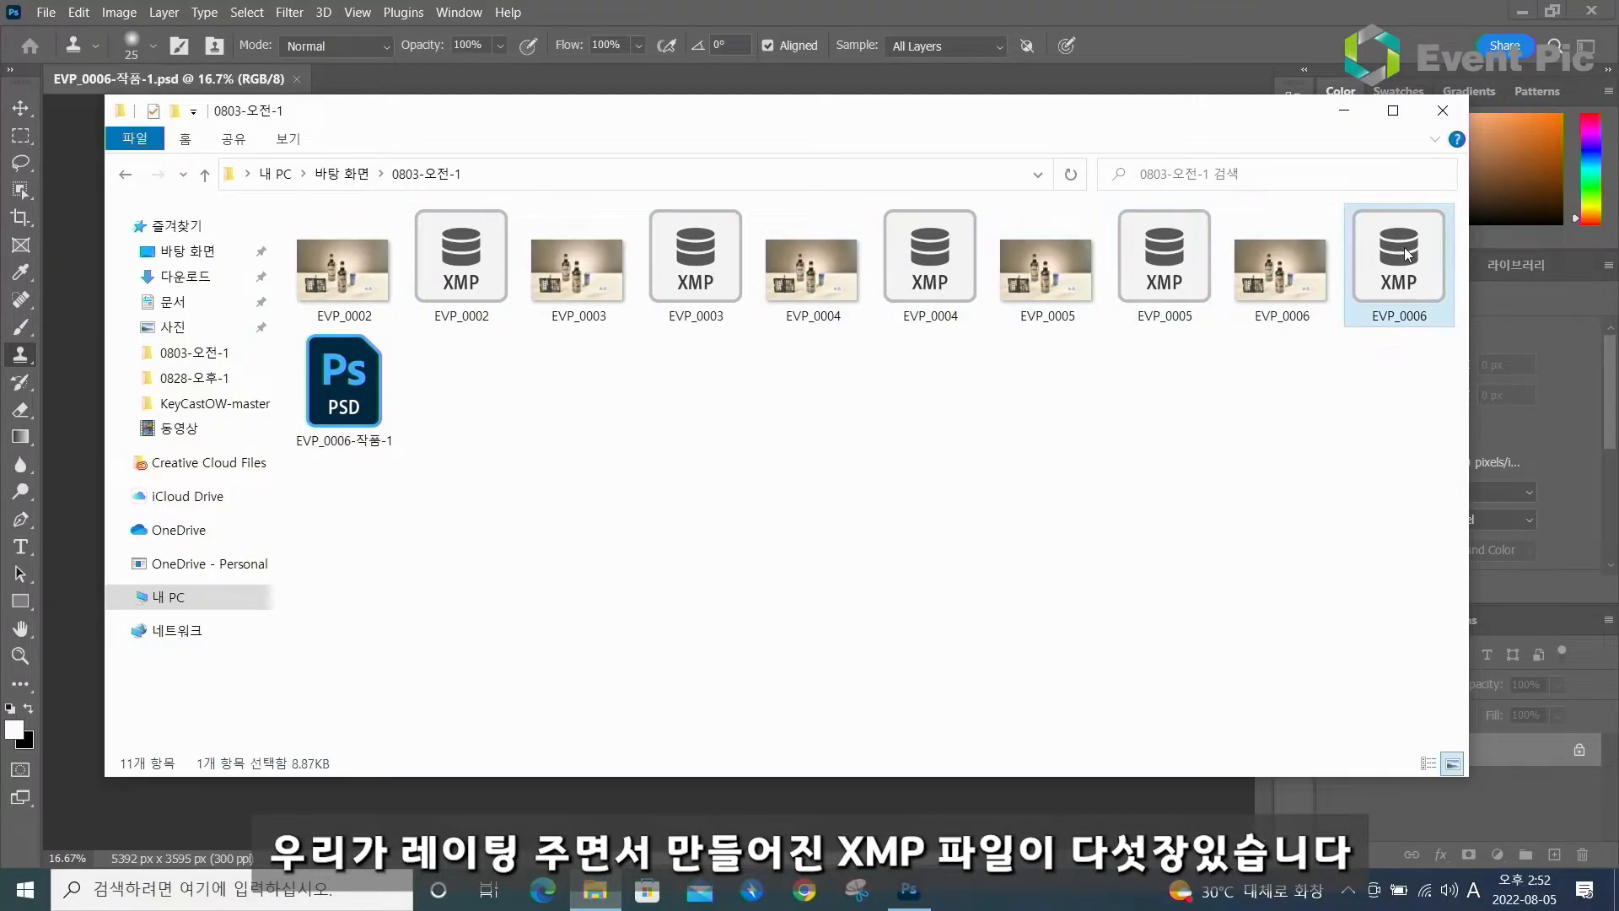
Select the saved EVP_0006-작품-1 file in the folder, switch back to Photoshop and duplicate the Background layer
click(328, 433)
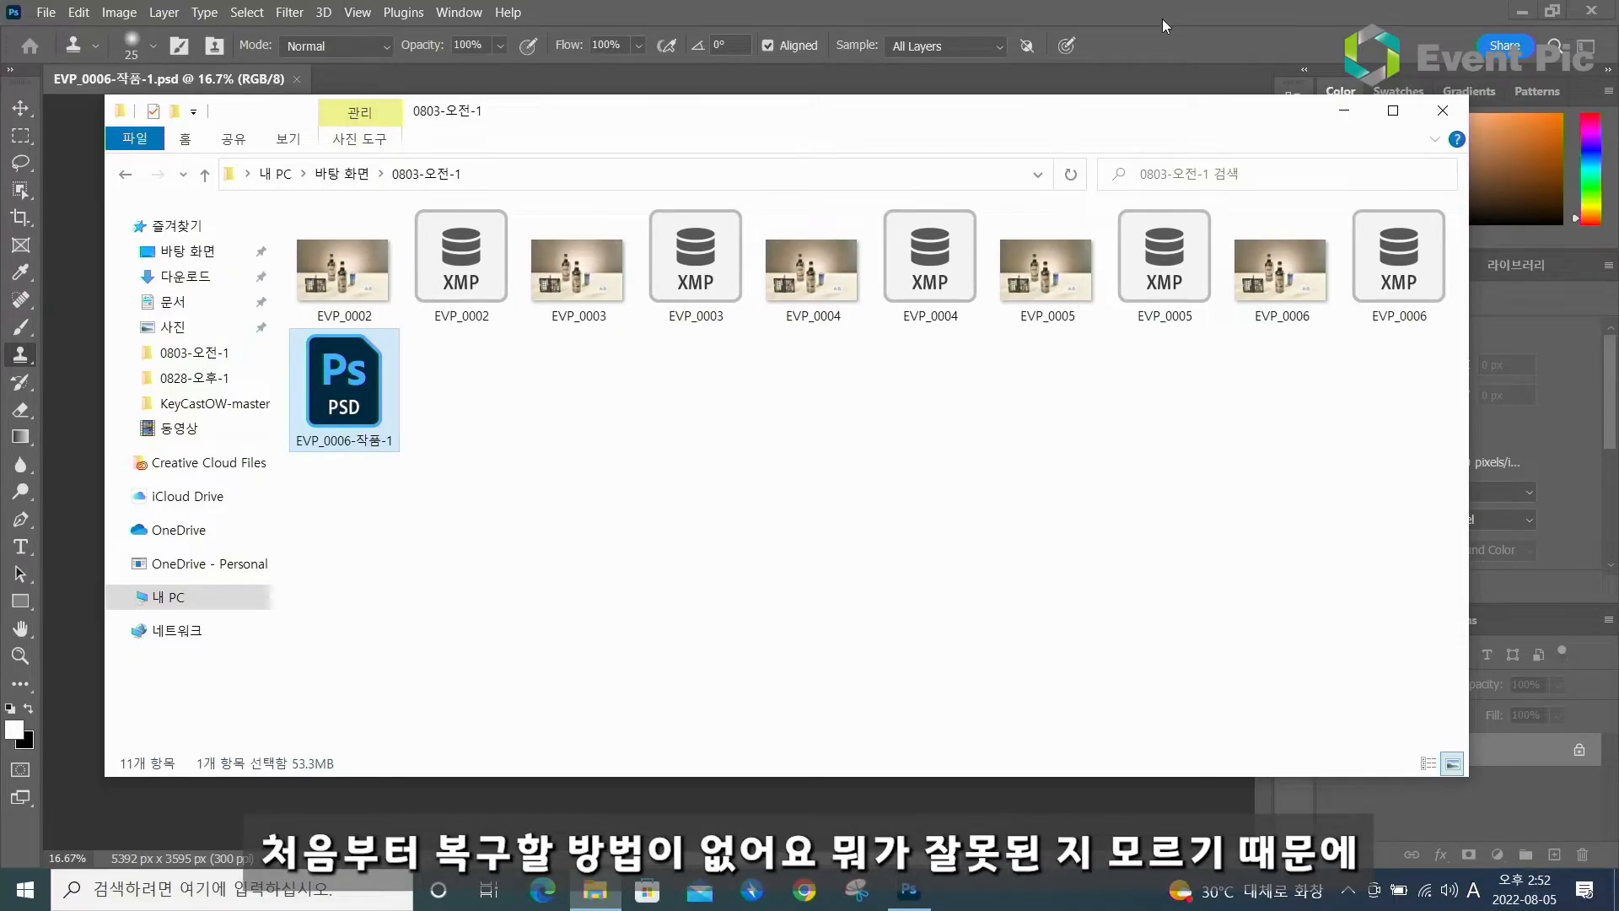
click(1126, 54)
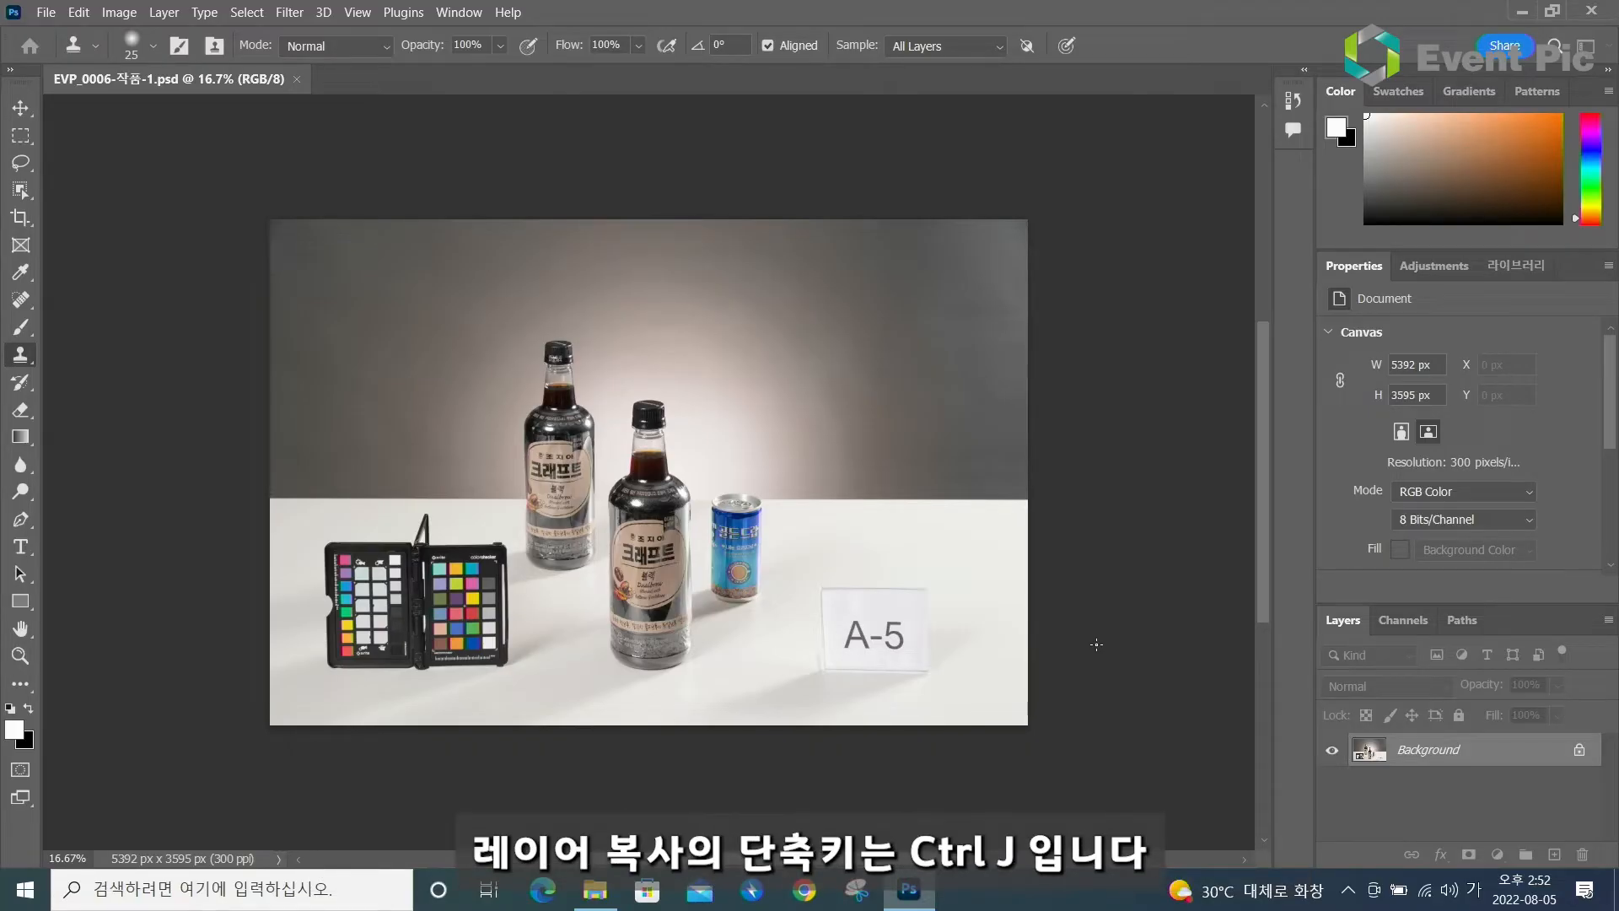
key(ctrl+j)
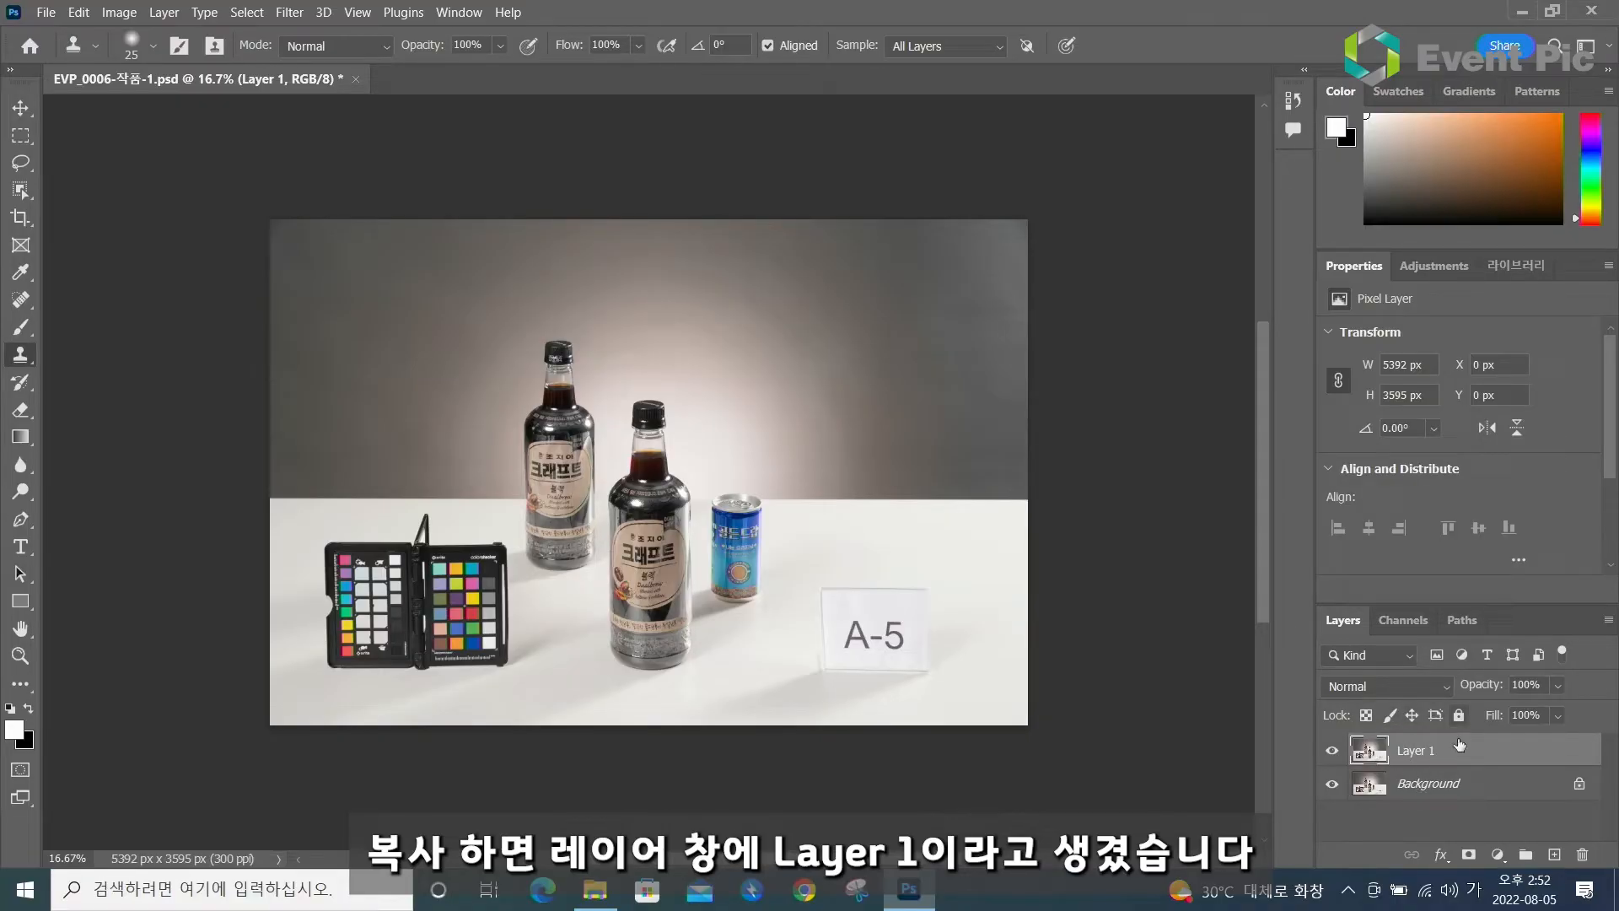
Rename the duplicated layer as 먼지제거 and save the PSD with Maximize Compatibility enabled
double_click(1419, 753)
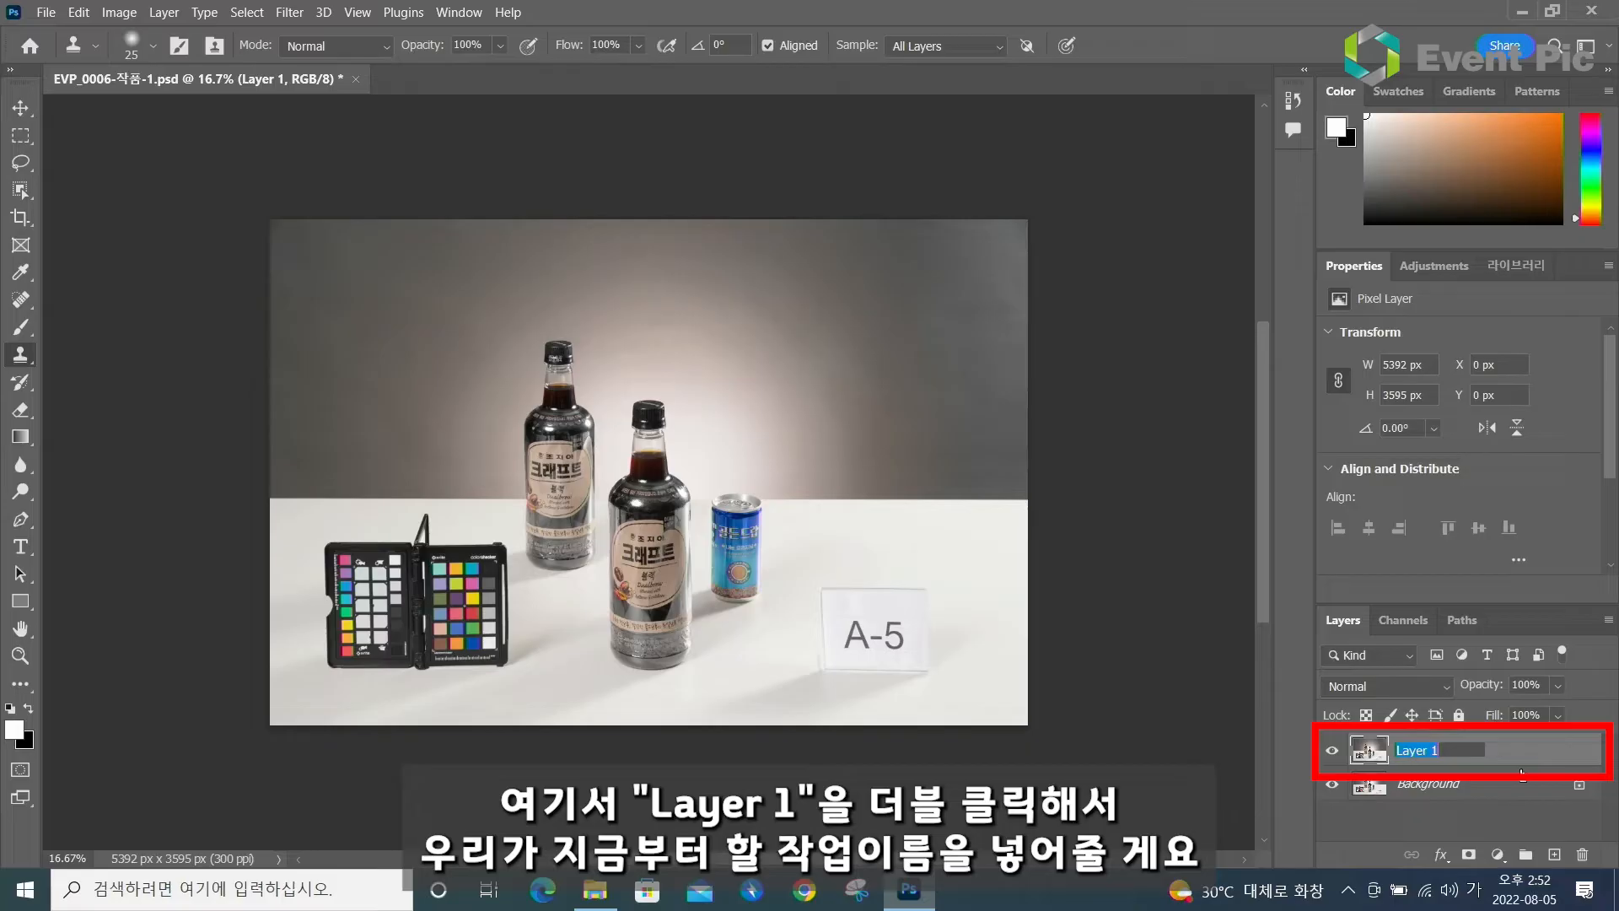
text(ㅁ)
text(지제거)
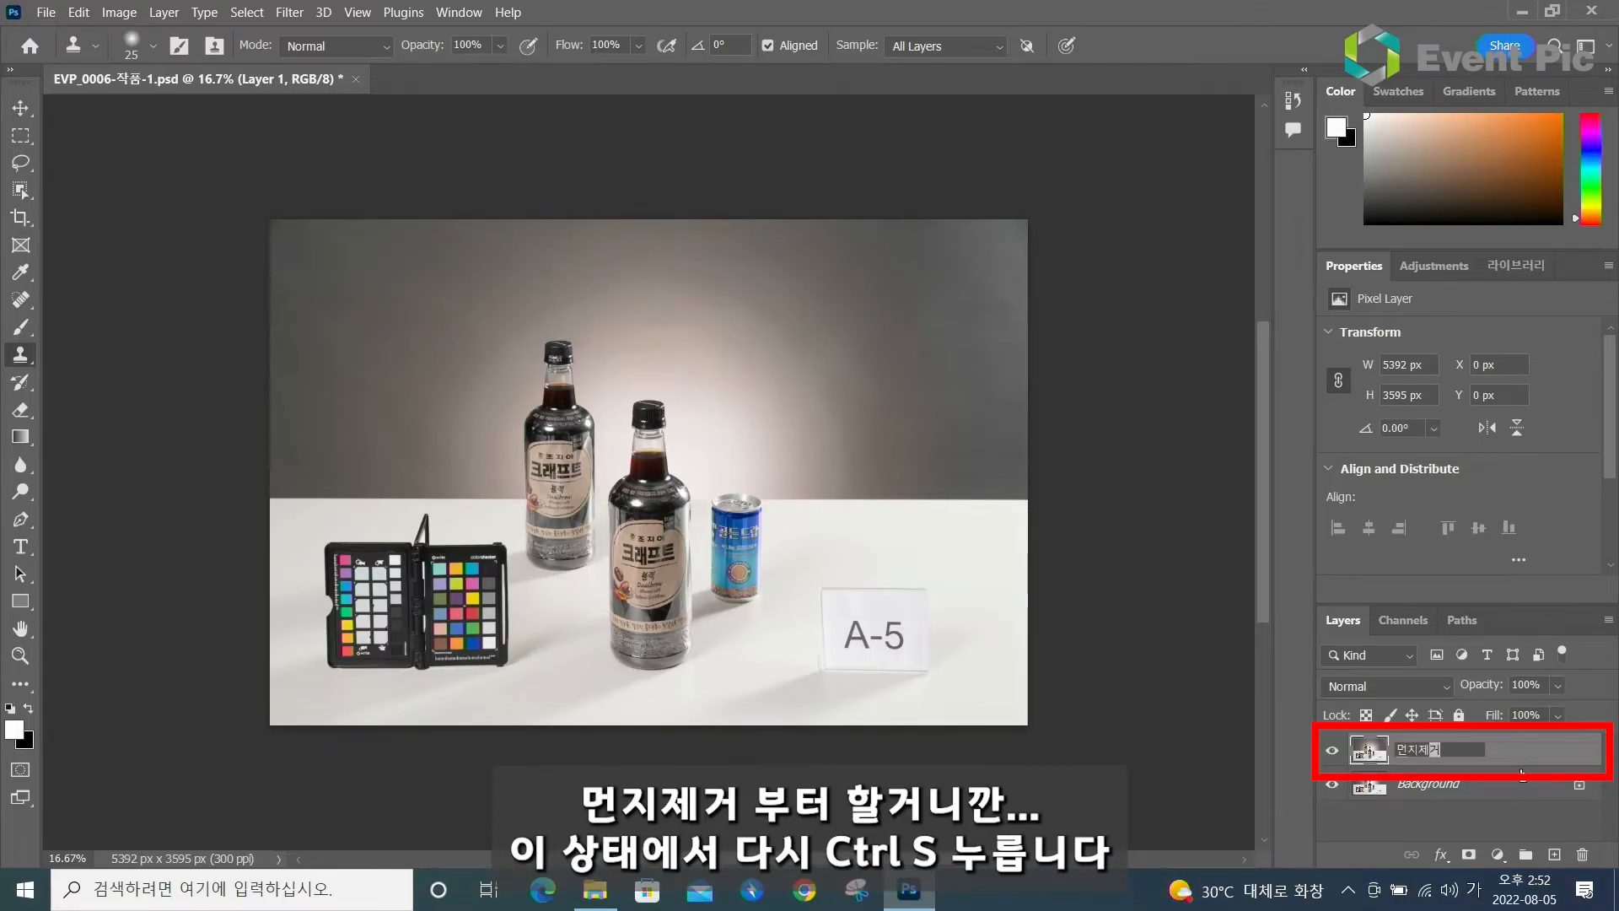
key(Return)
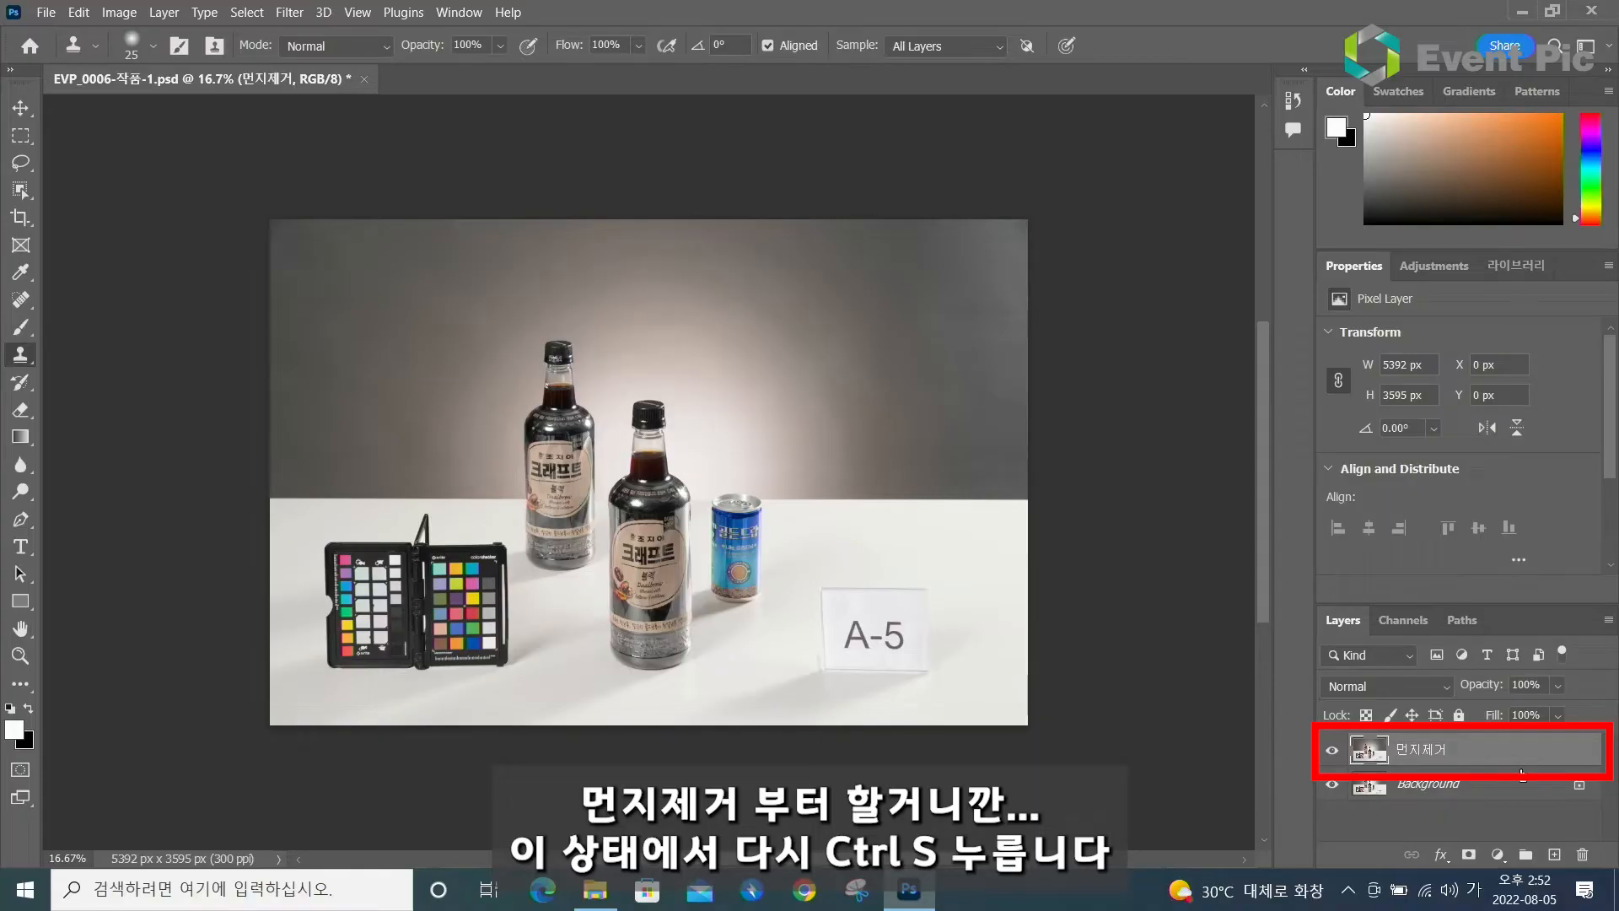
key(ctrl+s)
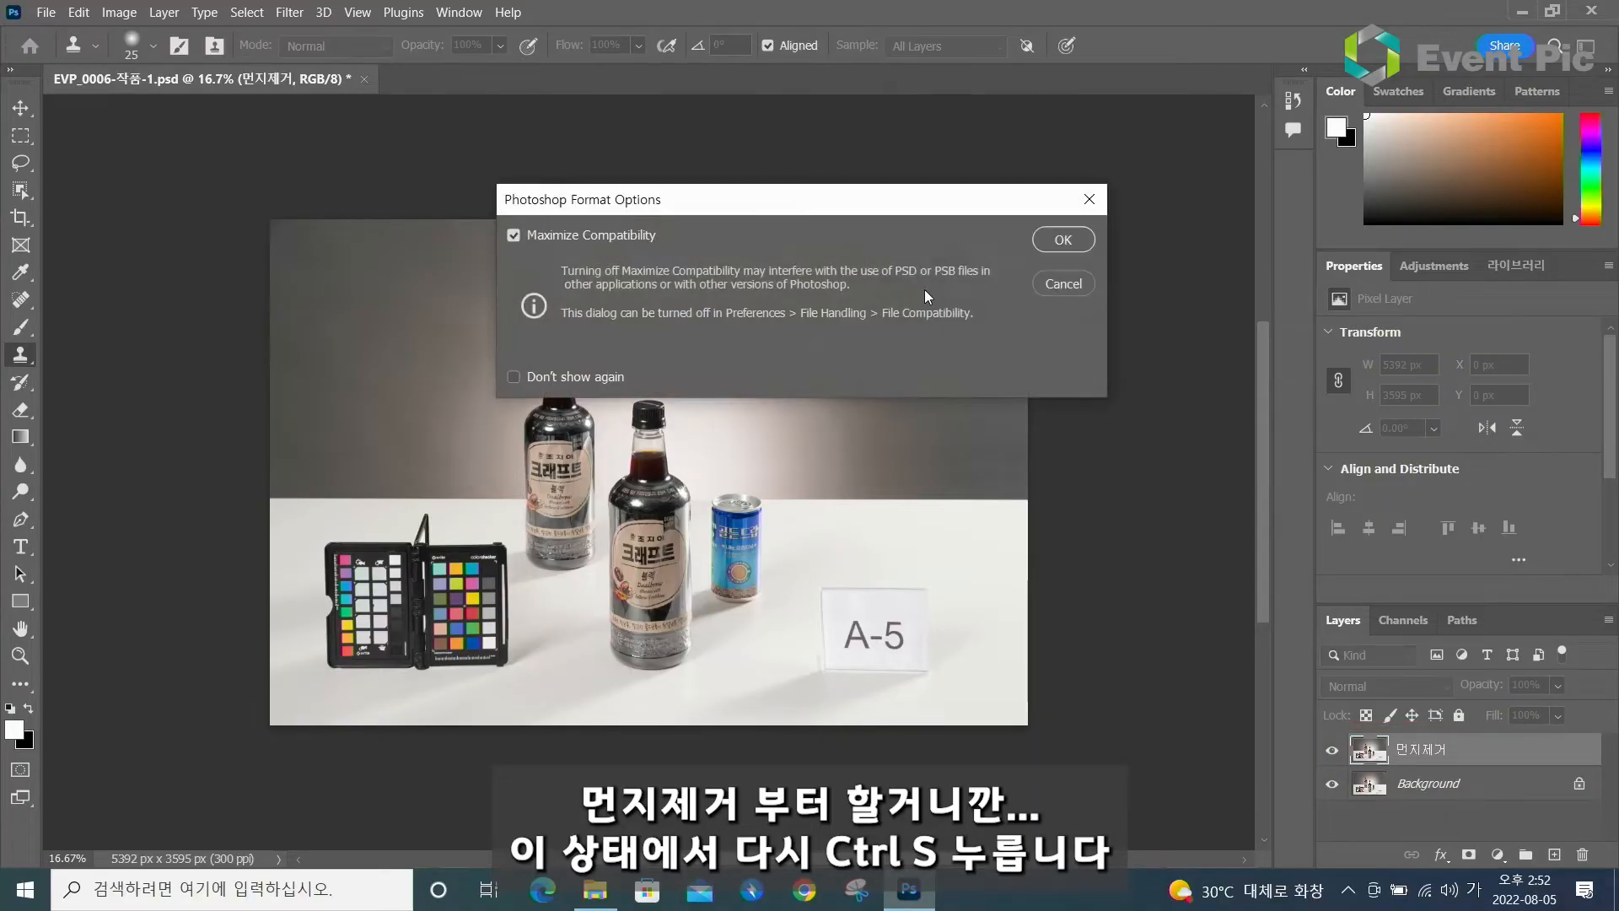
click(1072, 243)
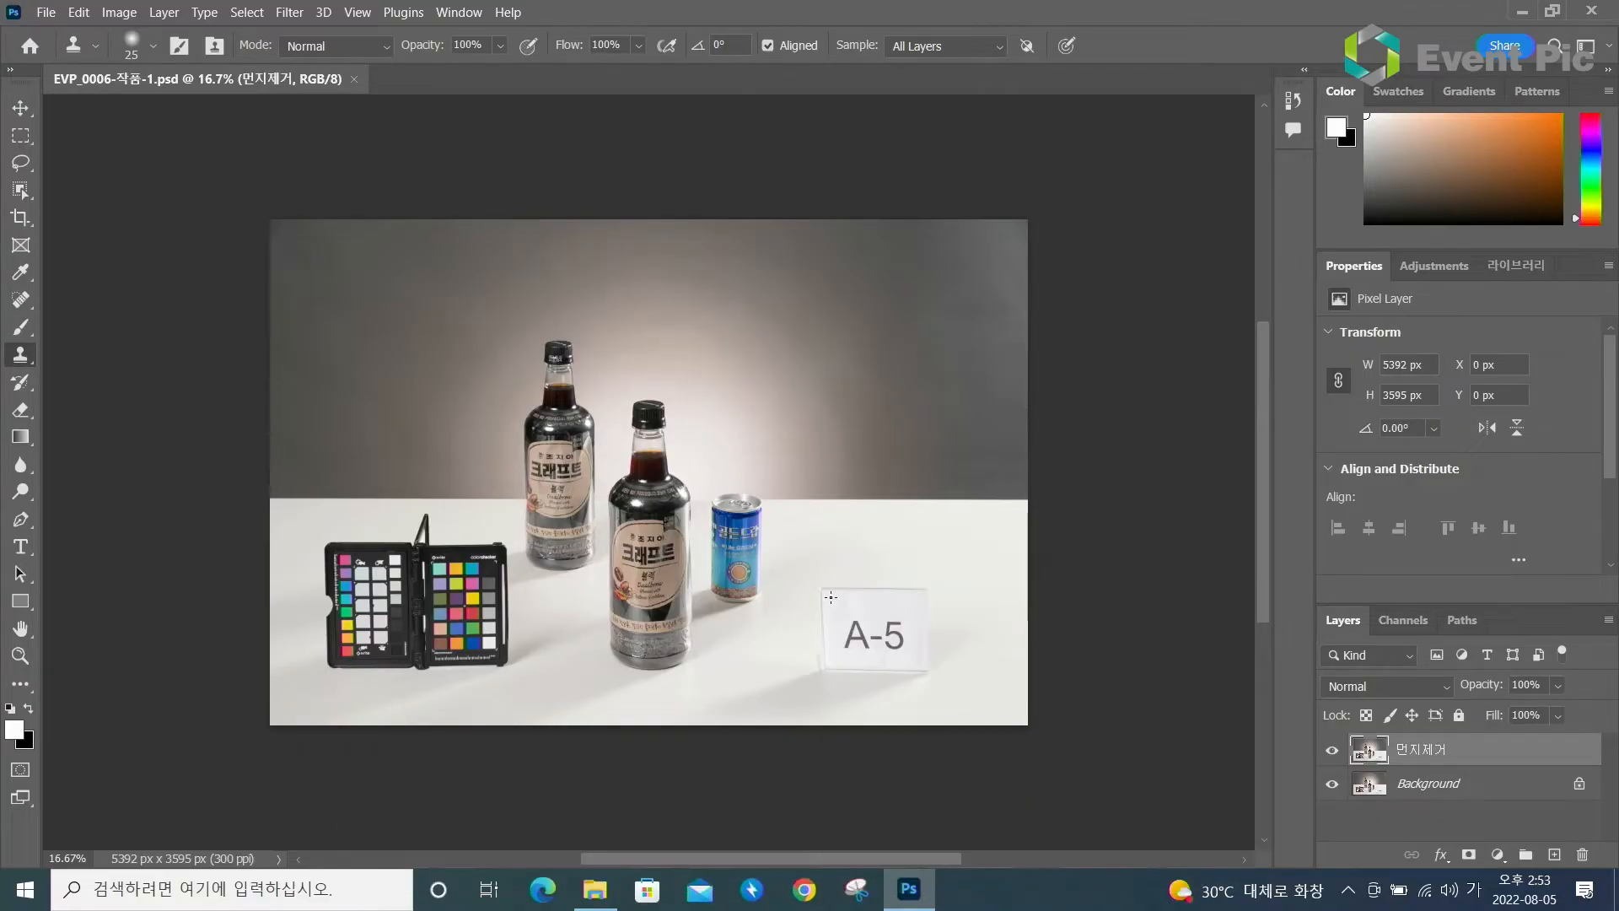
Examine the bottles, their labels and the upper-left backdrop at up to 200% magnification for dust
key(ctrl+plus)
key(ctrl+plus)
key(ctrl+plus)
key(ctrl+plus)
key(ctrl+plus)
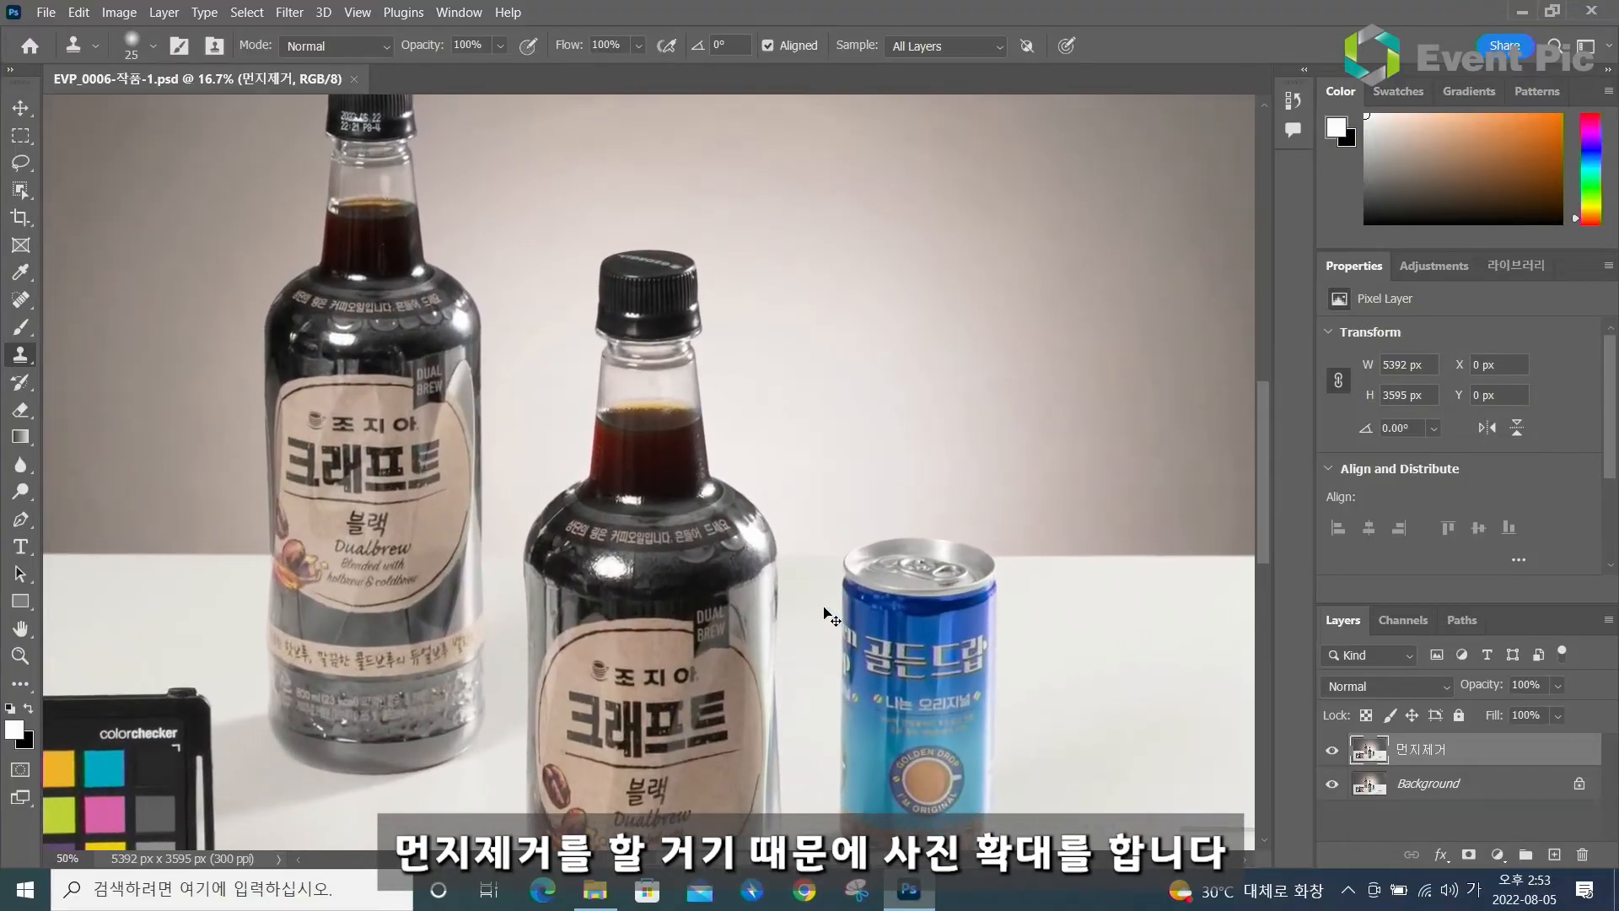
key(ctrl+plus)
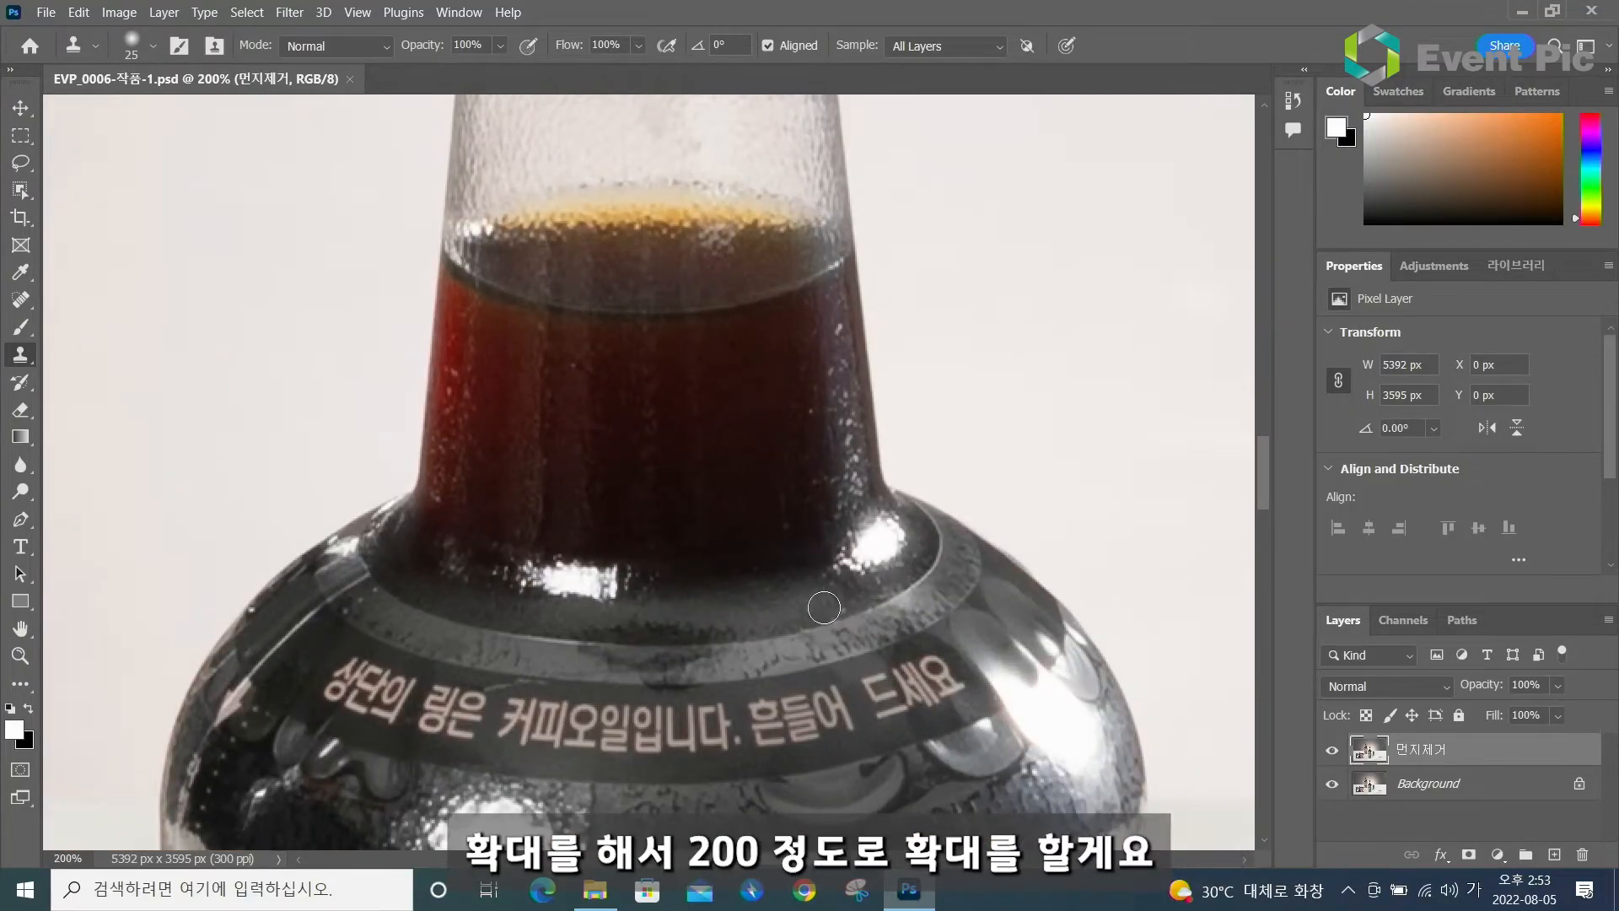
drag(909, 615, 827, 37)
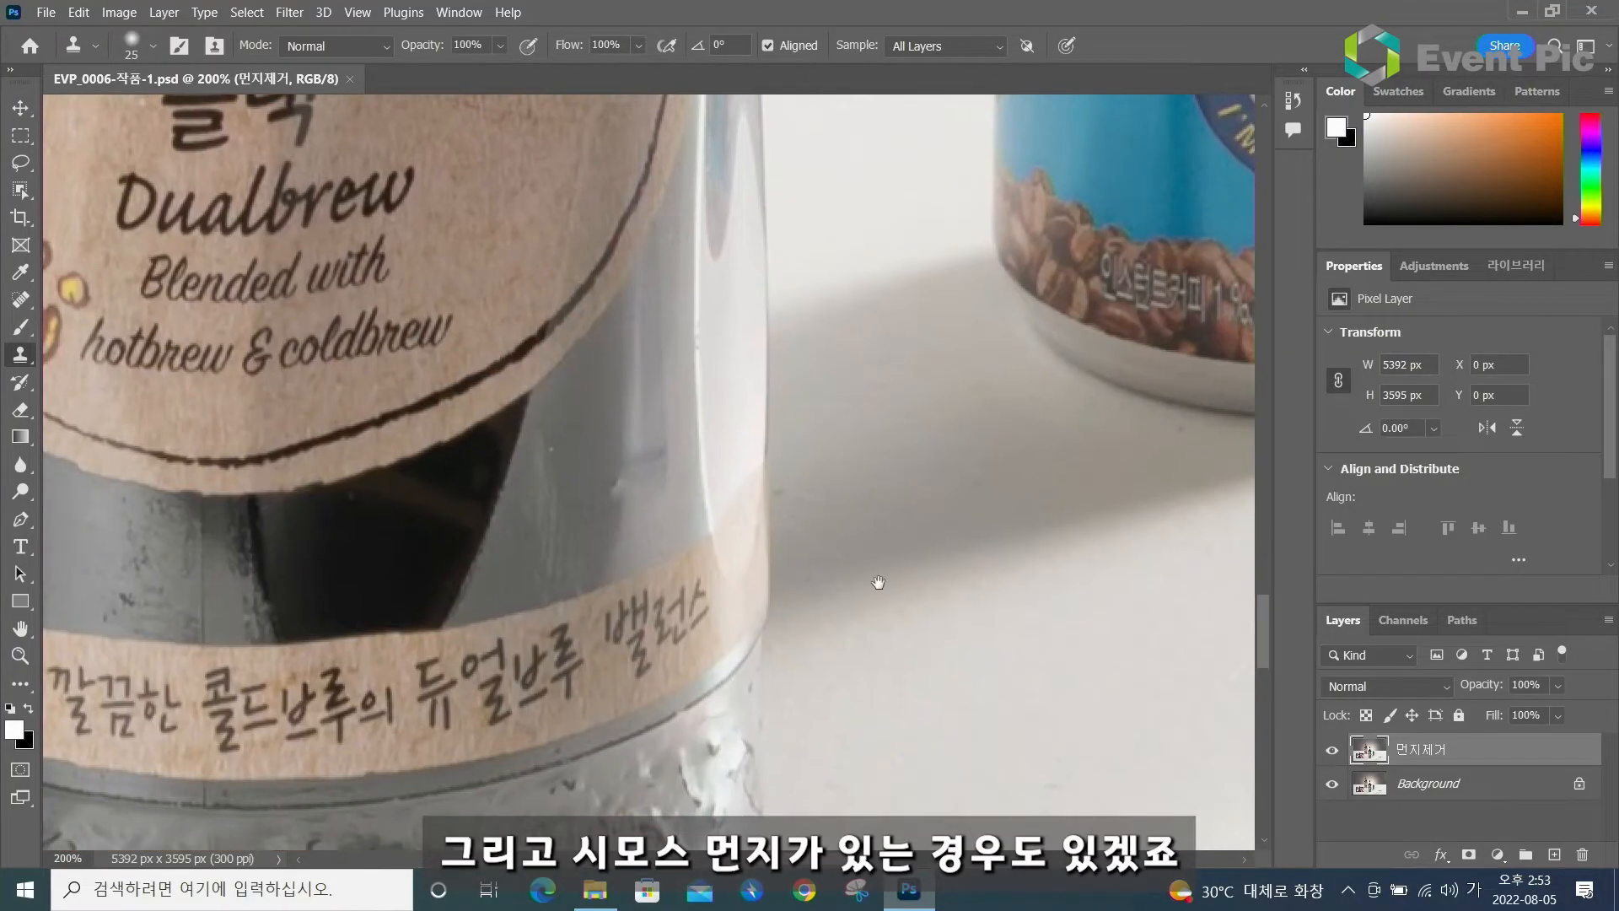
drag(875, 571, 669, 419)
drag(506, 539, 925, 464)
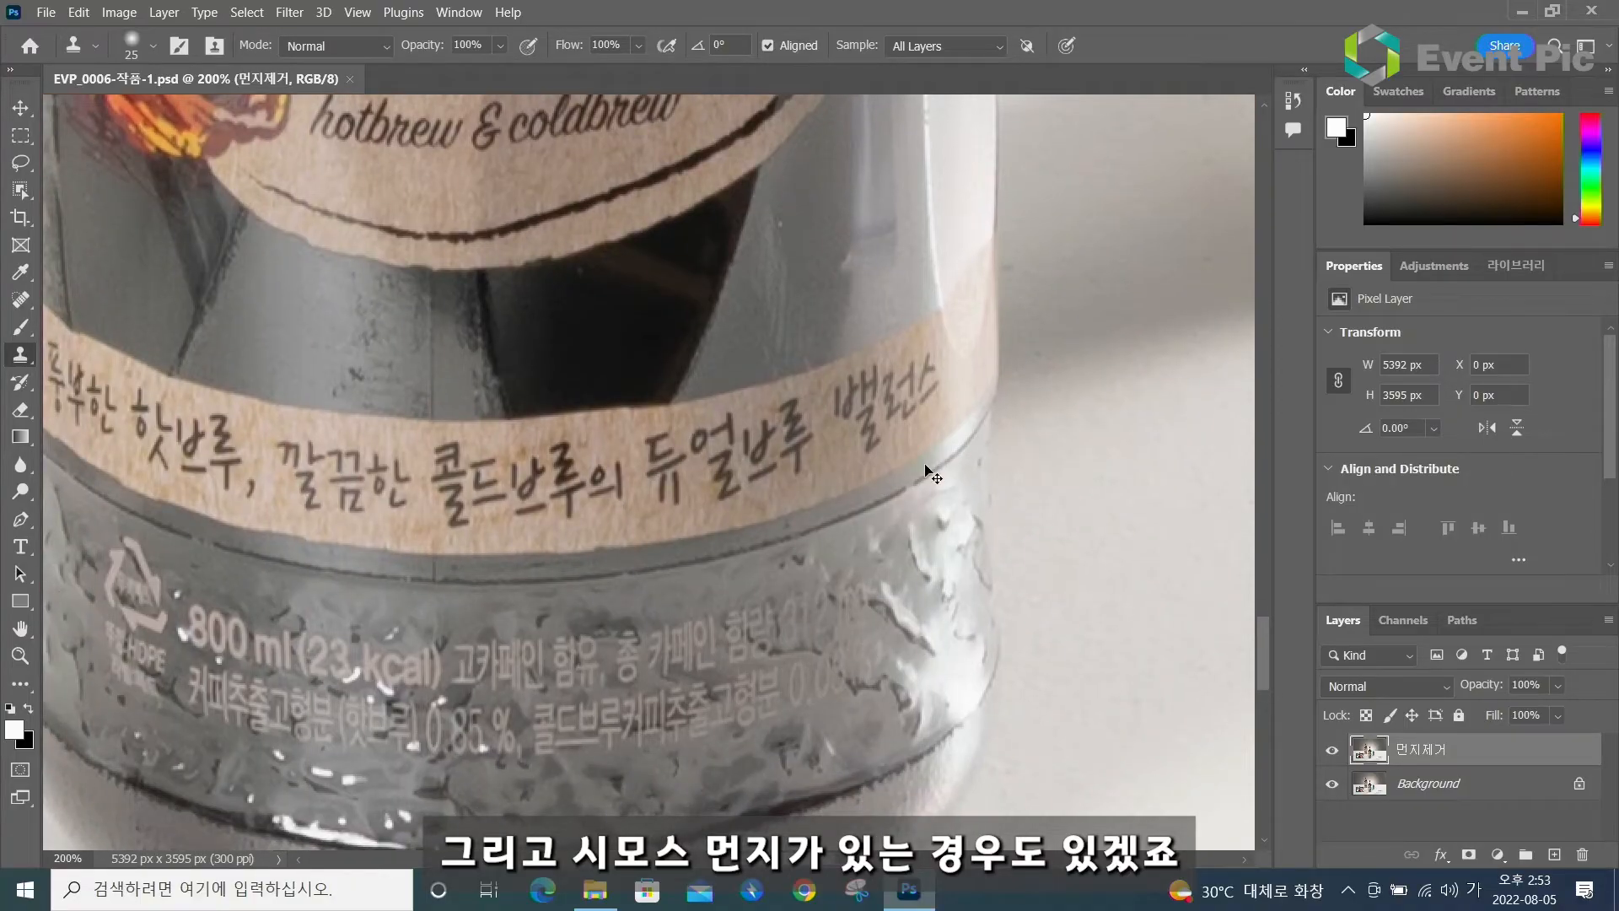
key(ctrl+minus)
key(ctrl+minus)
drag(1127, 323, 665, 774)
drag(742, 614, 1356, 610)
drag(354, 520, 1466, 528)
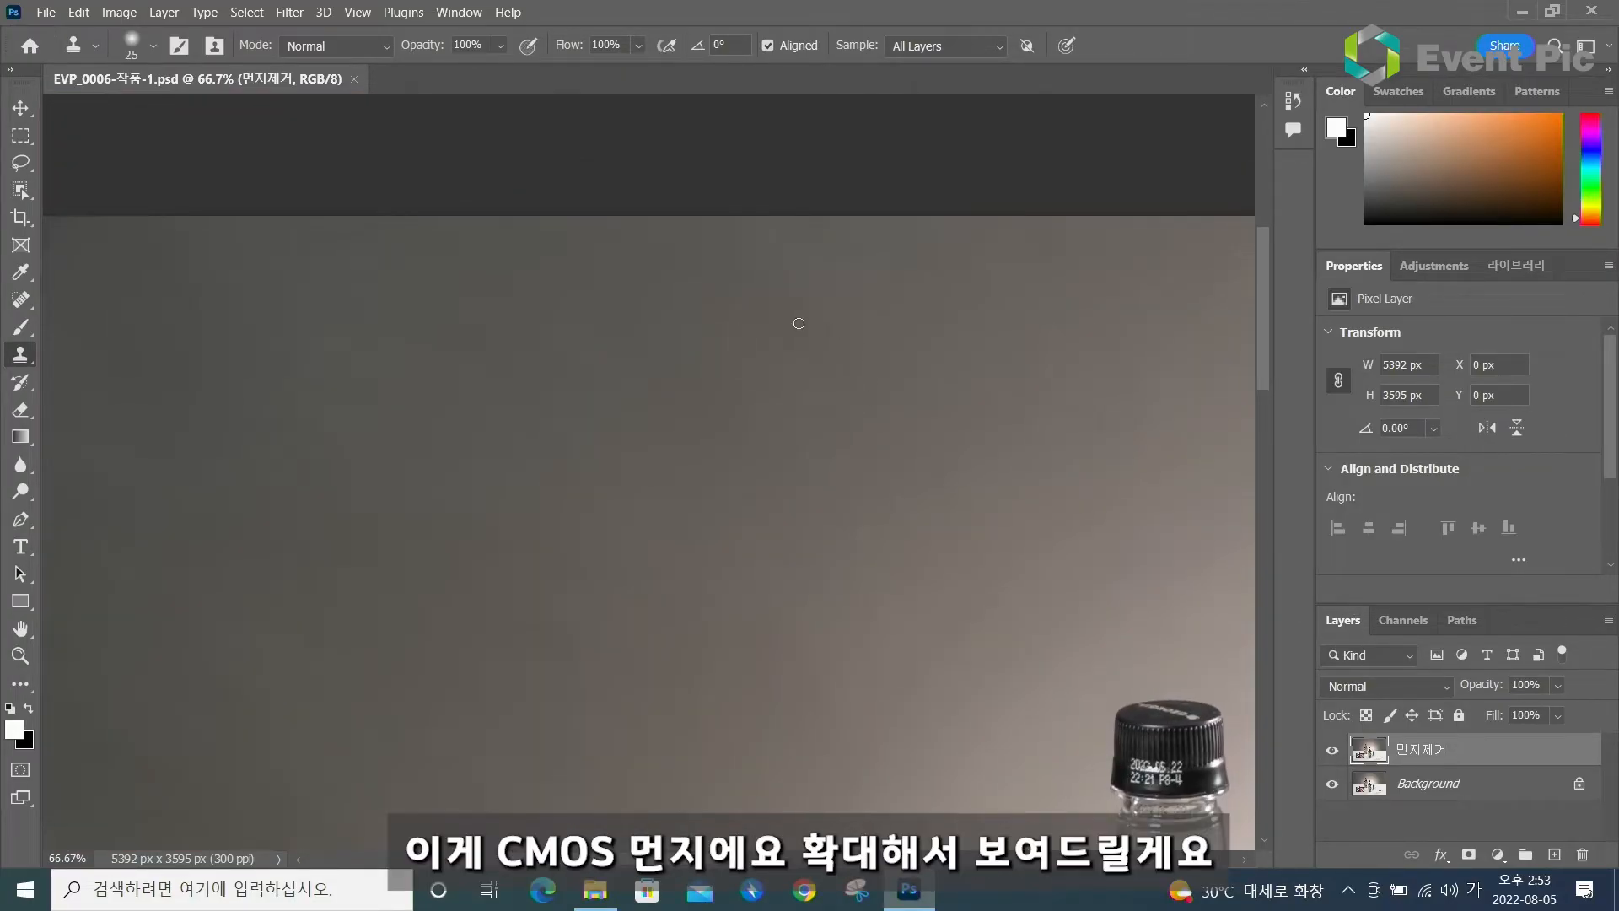
Remove two sensor dust spots from the upper-left backdrop using the Spot Healing Brush at size 100
drag(919, 418, 761, 463)
key(ctrl+plus)
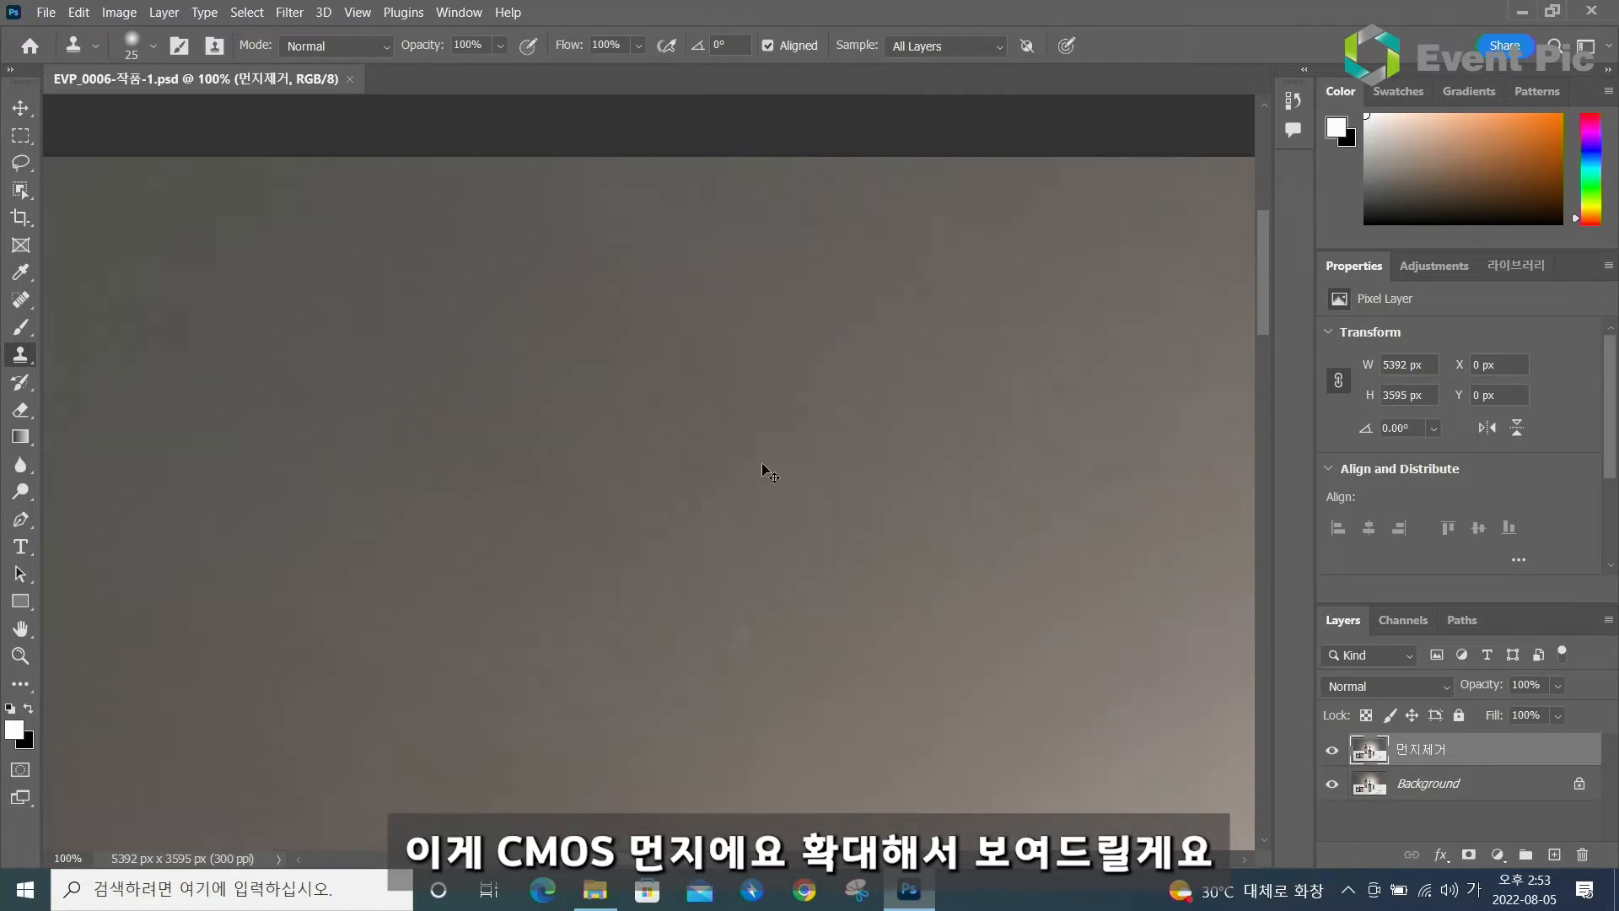
key(ctrl+plus)
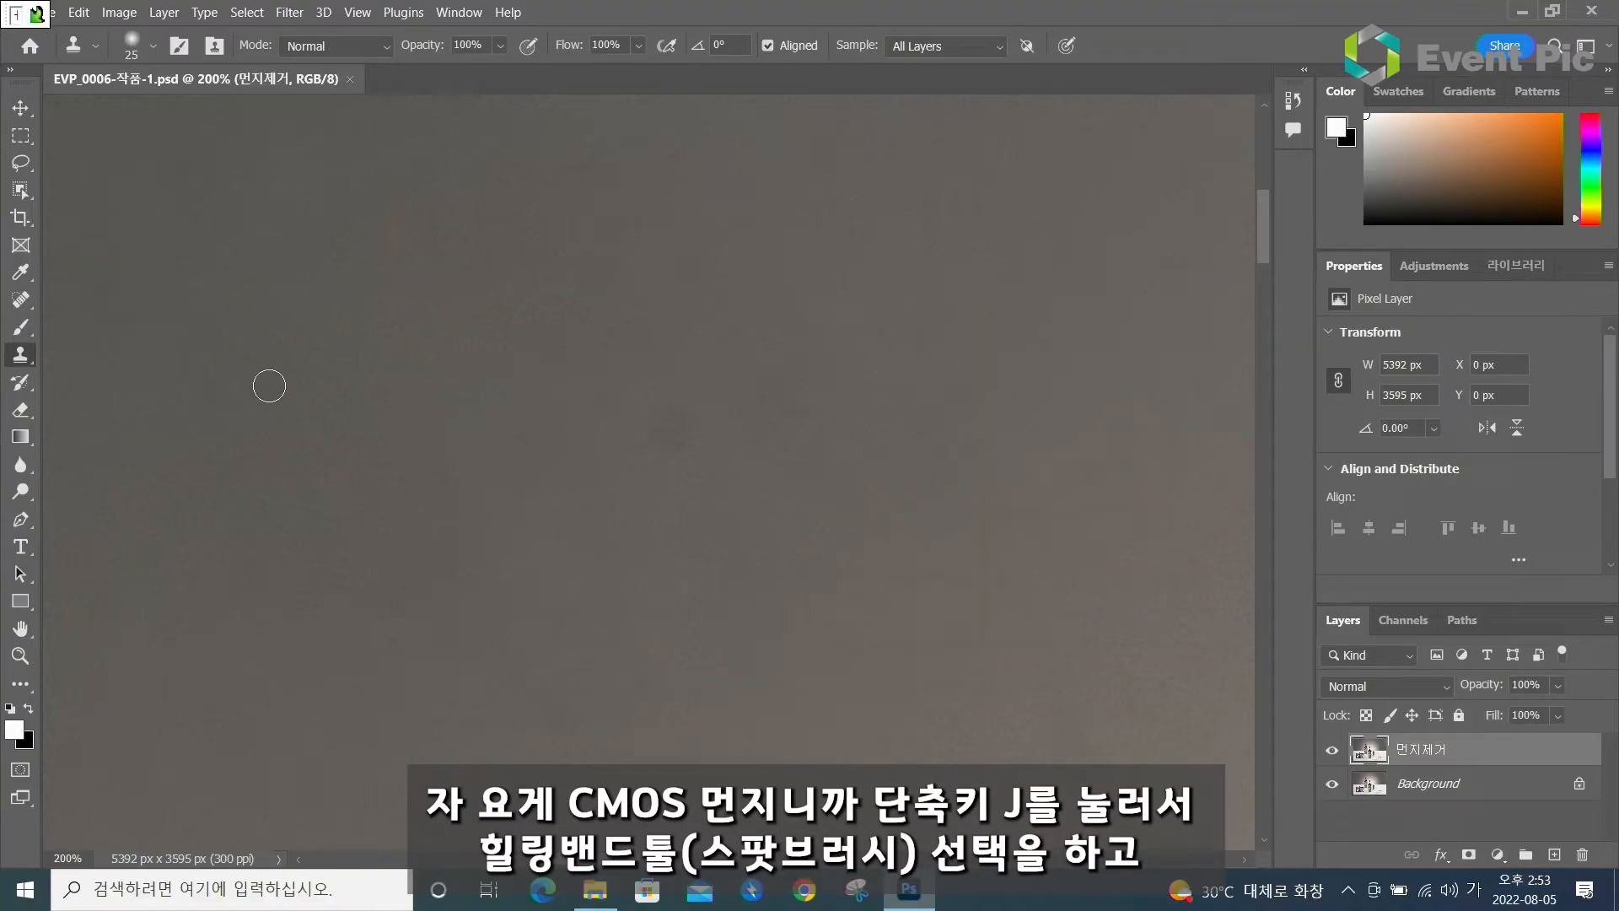
key(j)
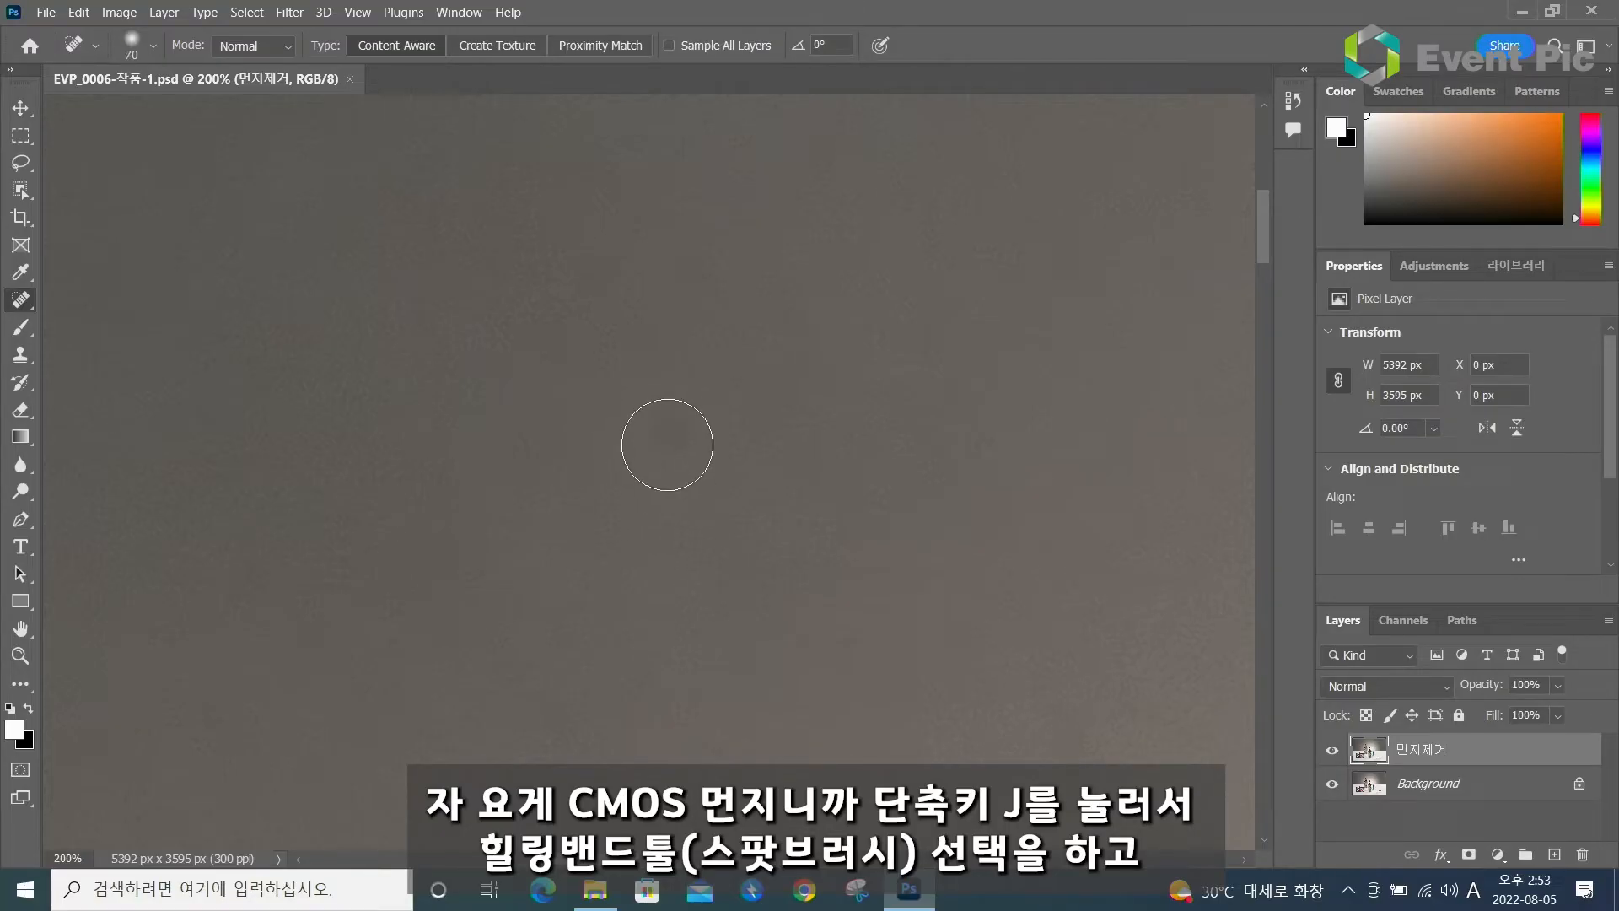
key(bracketright)
key(bracketright)
key(bracketright)
click(670, 428)
drag(916, 537, 701, 272)
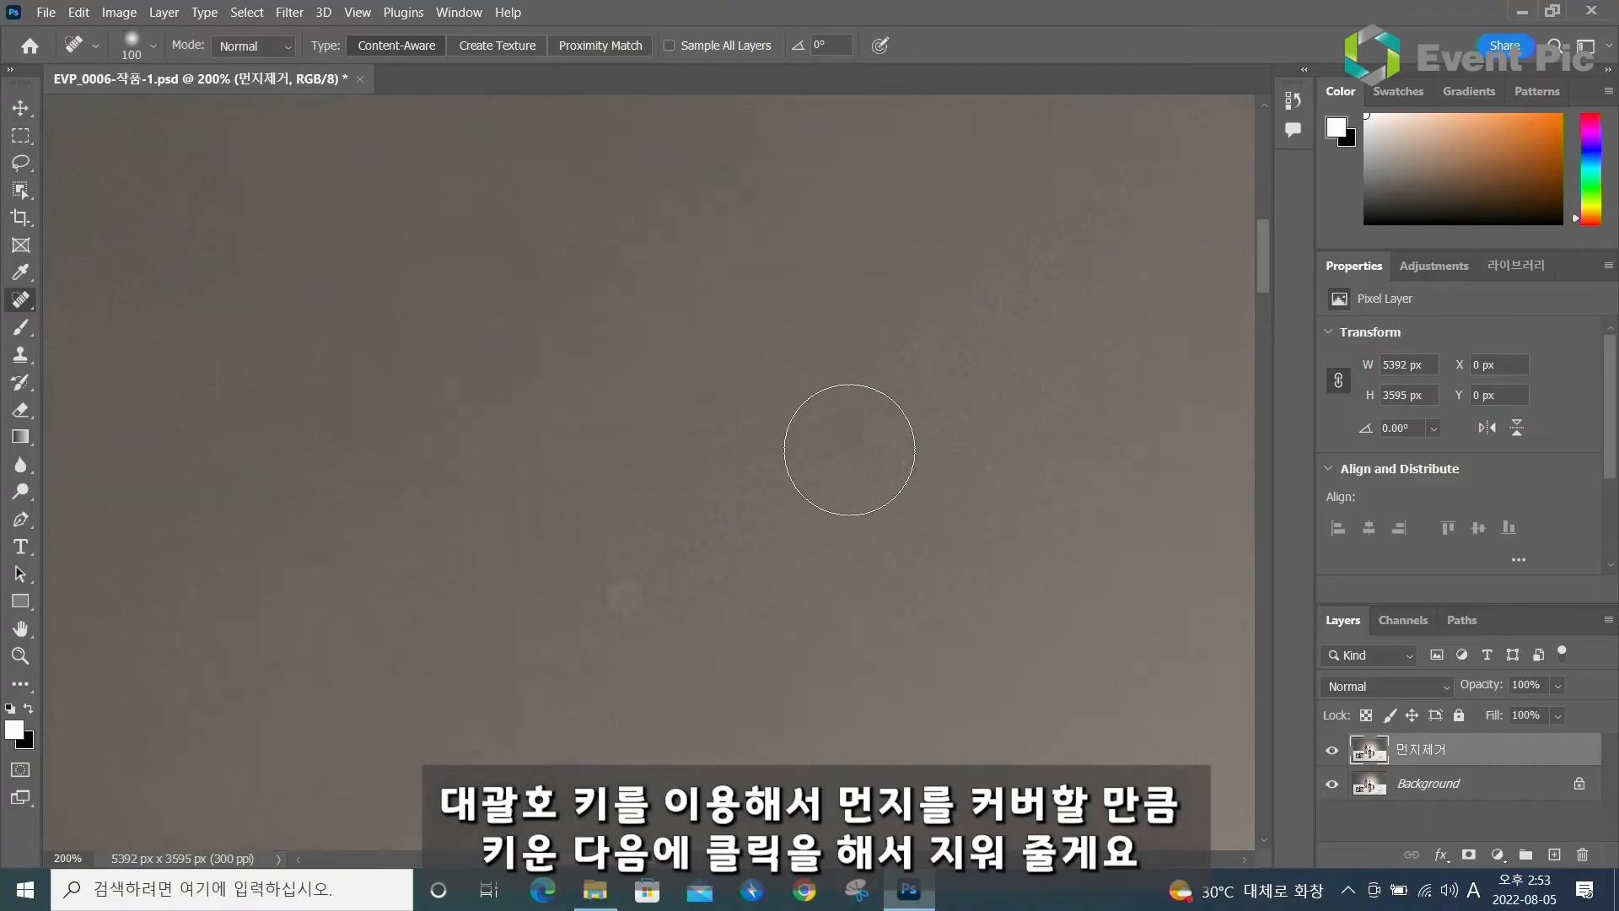
click(627, 595)
Inspect the rest of the left backdrop, from its upper edge down to the tabletop, for more dust
drag(972, 589, 687, 314)
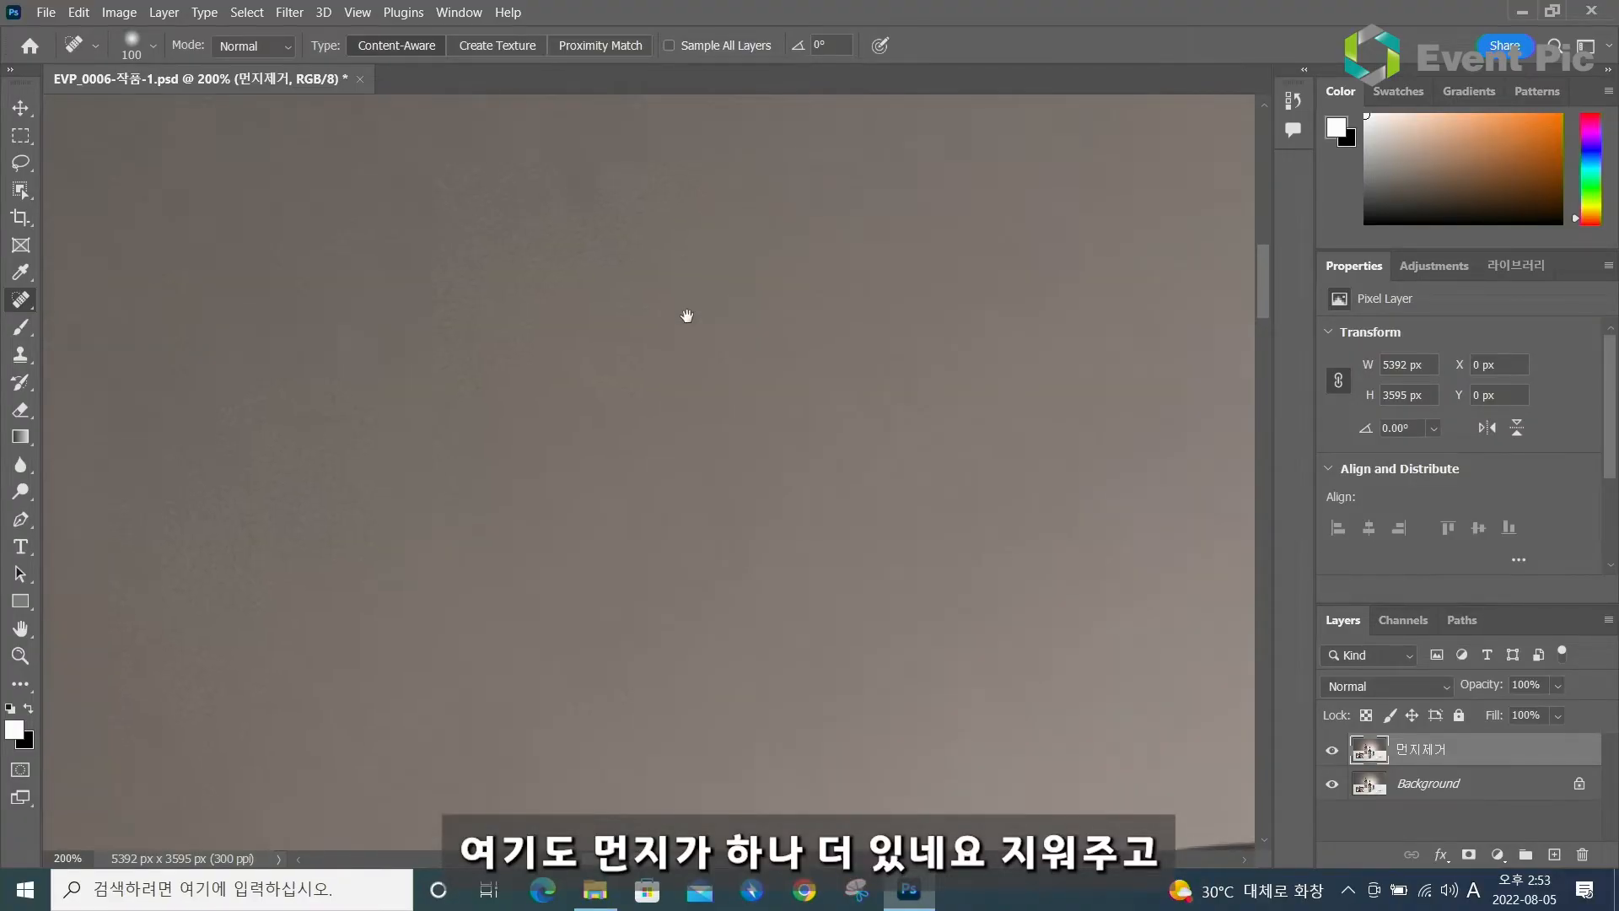
drag(617, 425, 1142, 499)
drag(729, 379, 892, 520)
drag(430, 294, 806, 722)
drag(291, 181, 1055, 422)
mouse_move(347, 686)
mouse_down()
mouse_move(700, 567)
mouse_move(615, 610)
mouse_up()
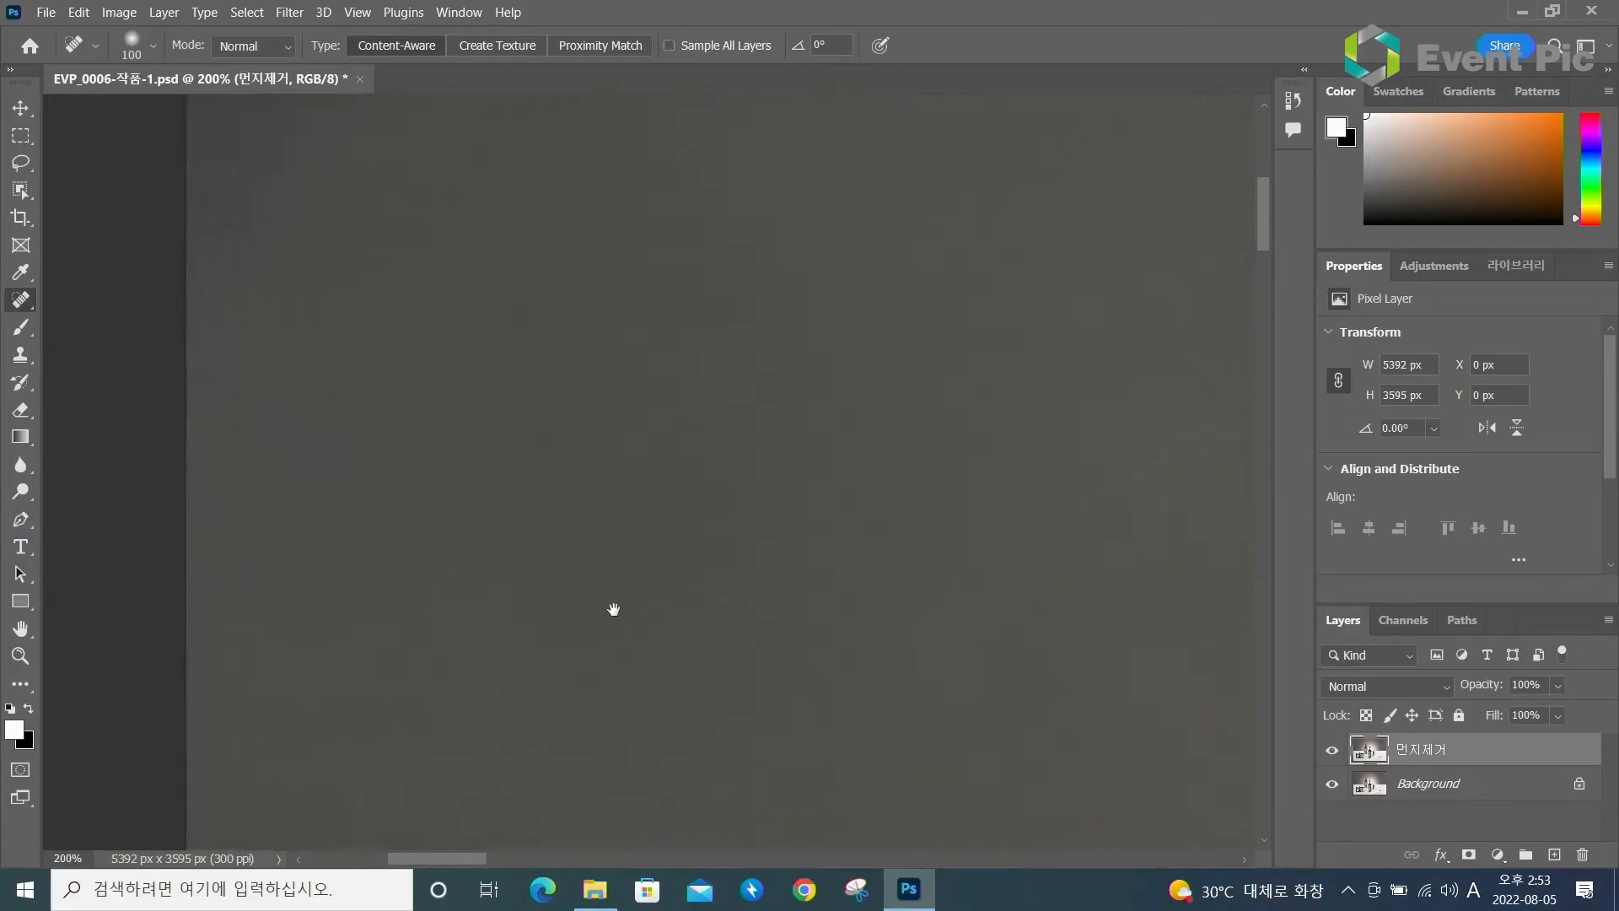
drag(833, 597, 678, 112)
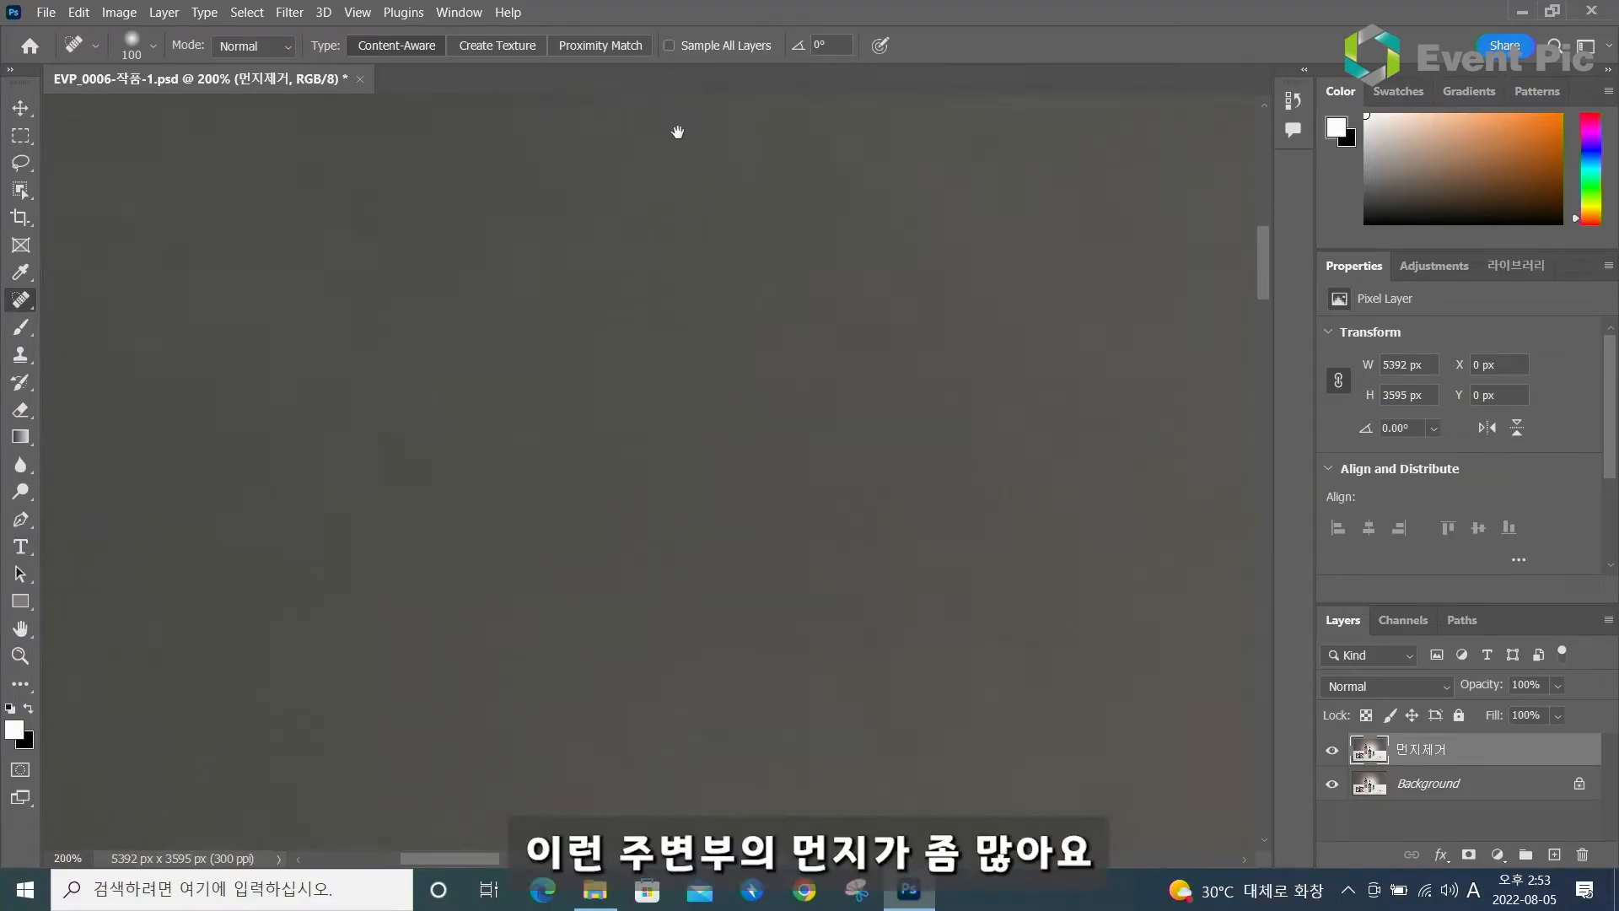
scroll(701, 125, down, 5)
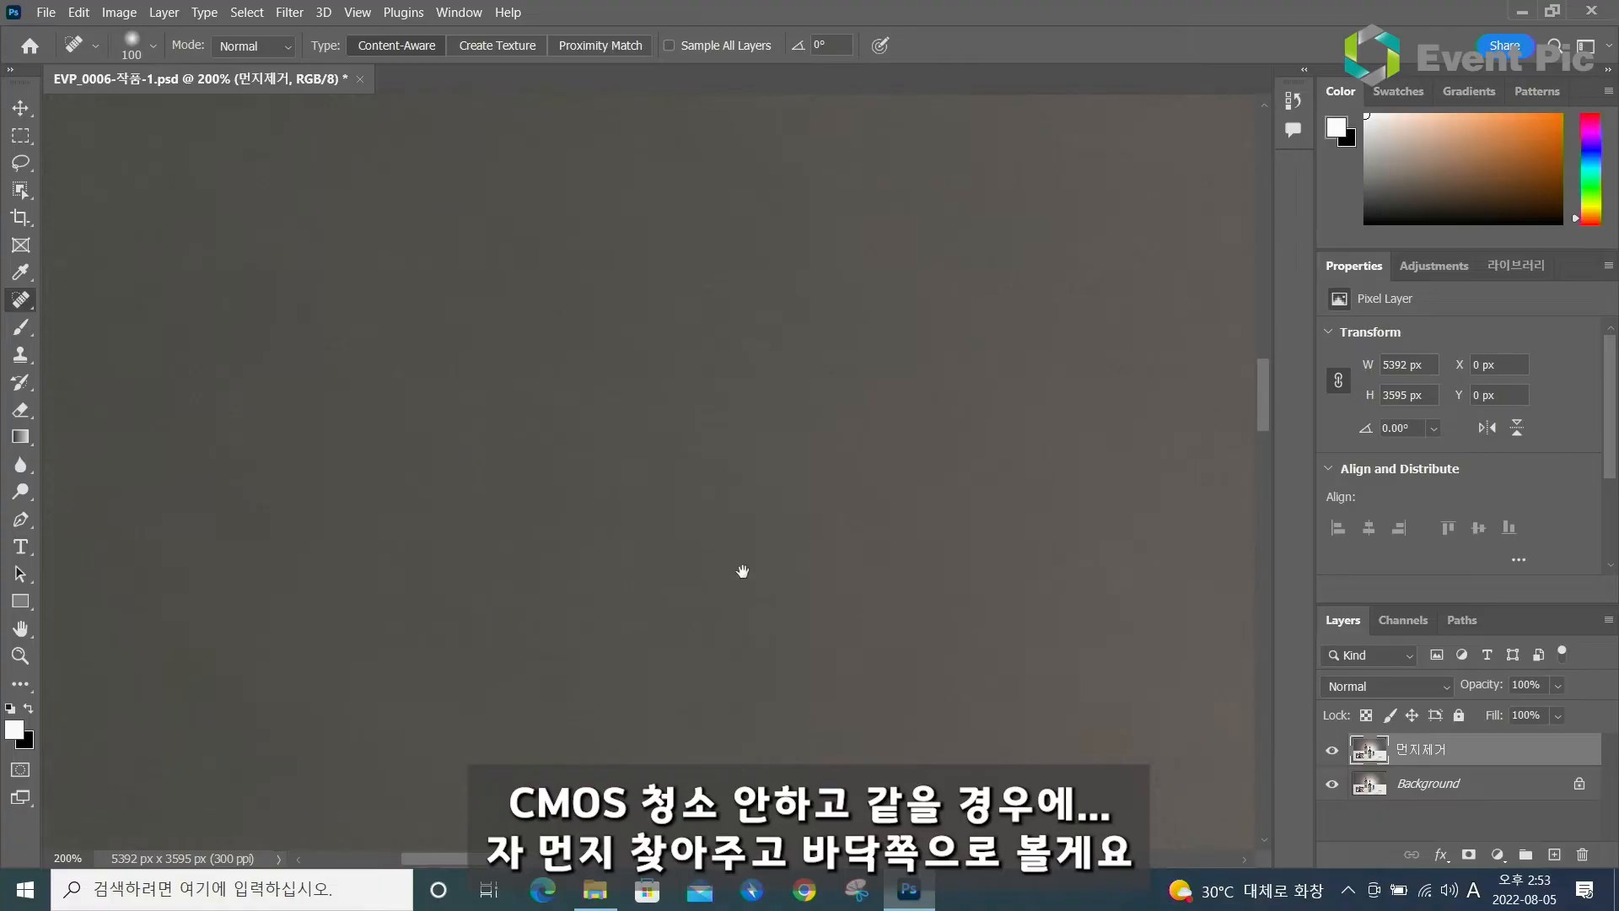
drag(589, 370, 486, 261)
drag(750, 376, 590, 130)
mouse_move(590, 742)
mouse_down()
mouse_move(738, 494)
mouse_move(1018, 509)
mouse_up()
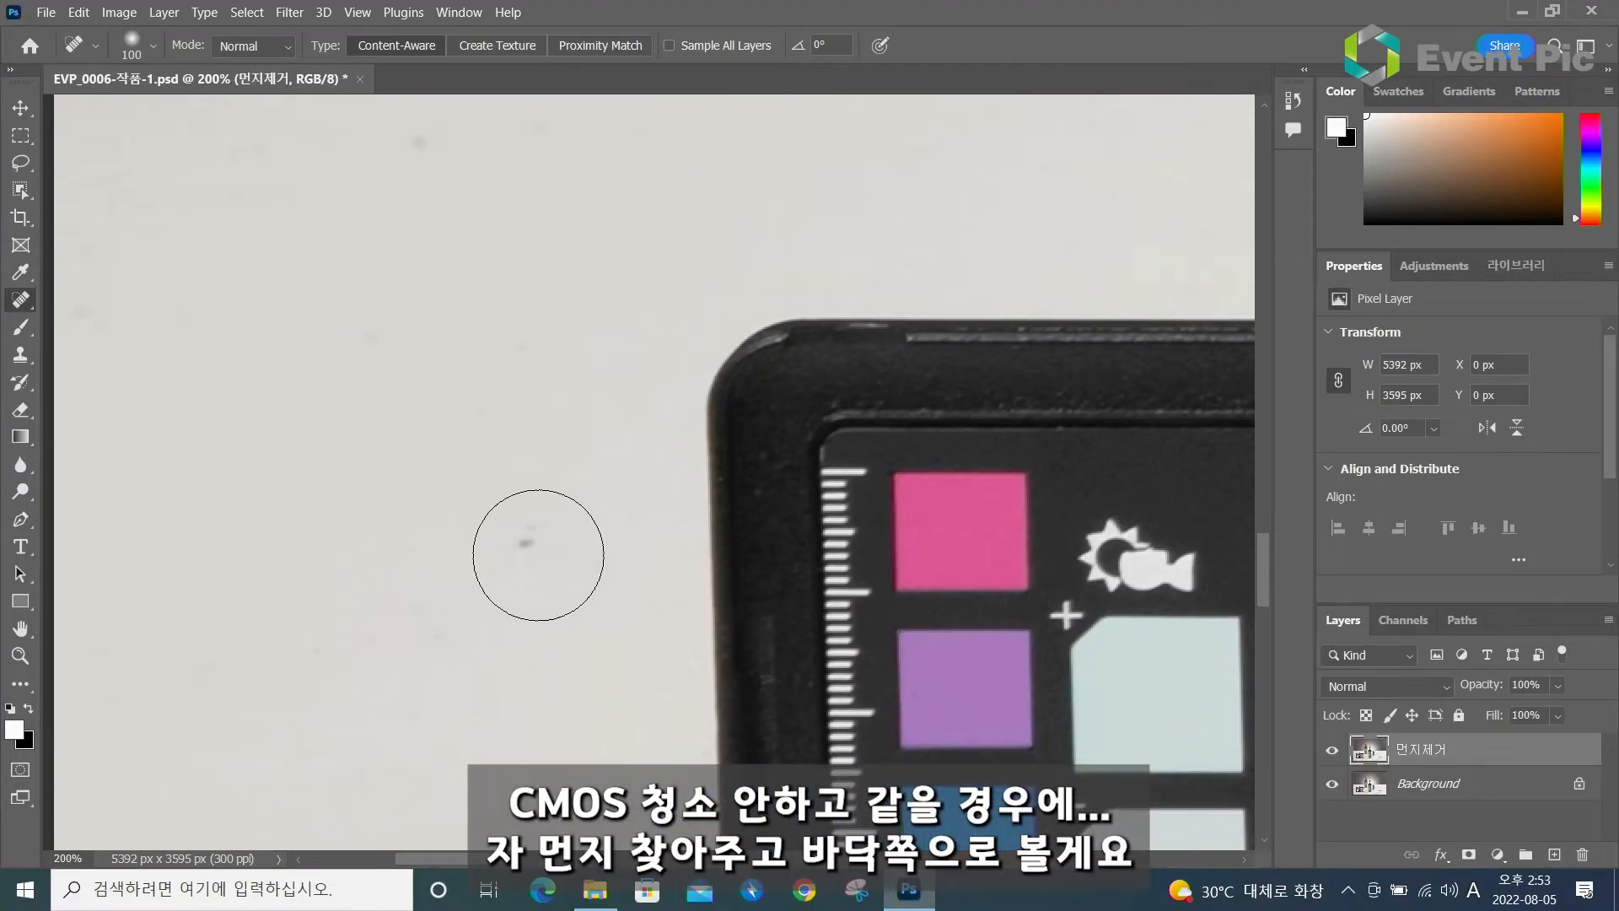
Heal the specks on the tabletop around the color chart's upper-left corner with the Spot Healing Brush
click(520, 530)
click(546, 546)
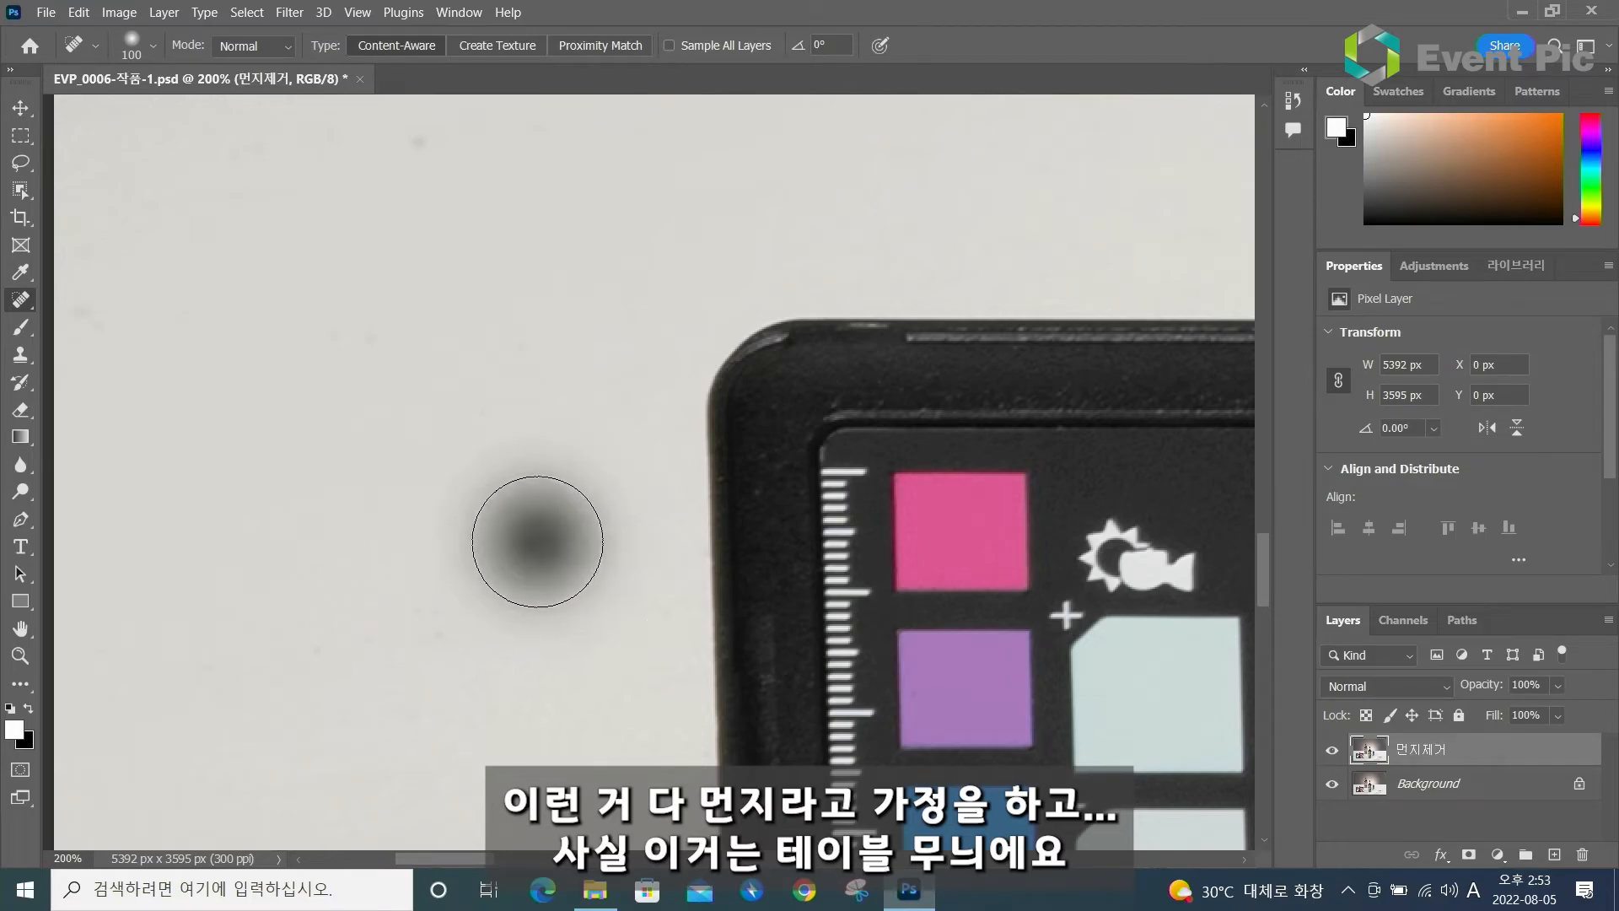
mouse_move(596, 350)
mouse_down()
mouse_move(666, 560)
mouse_move(659, 549)
mouse_up()
click(531, 393)
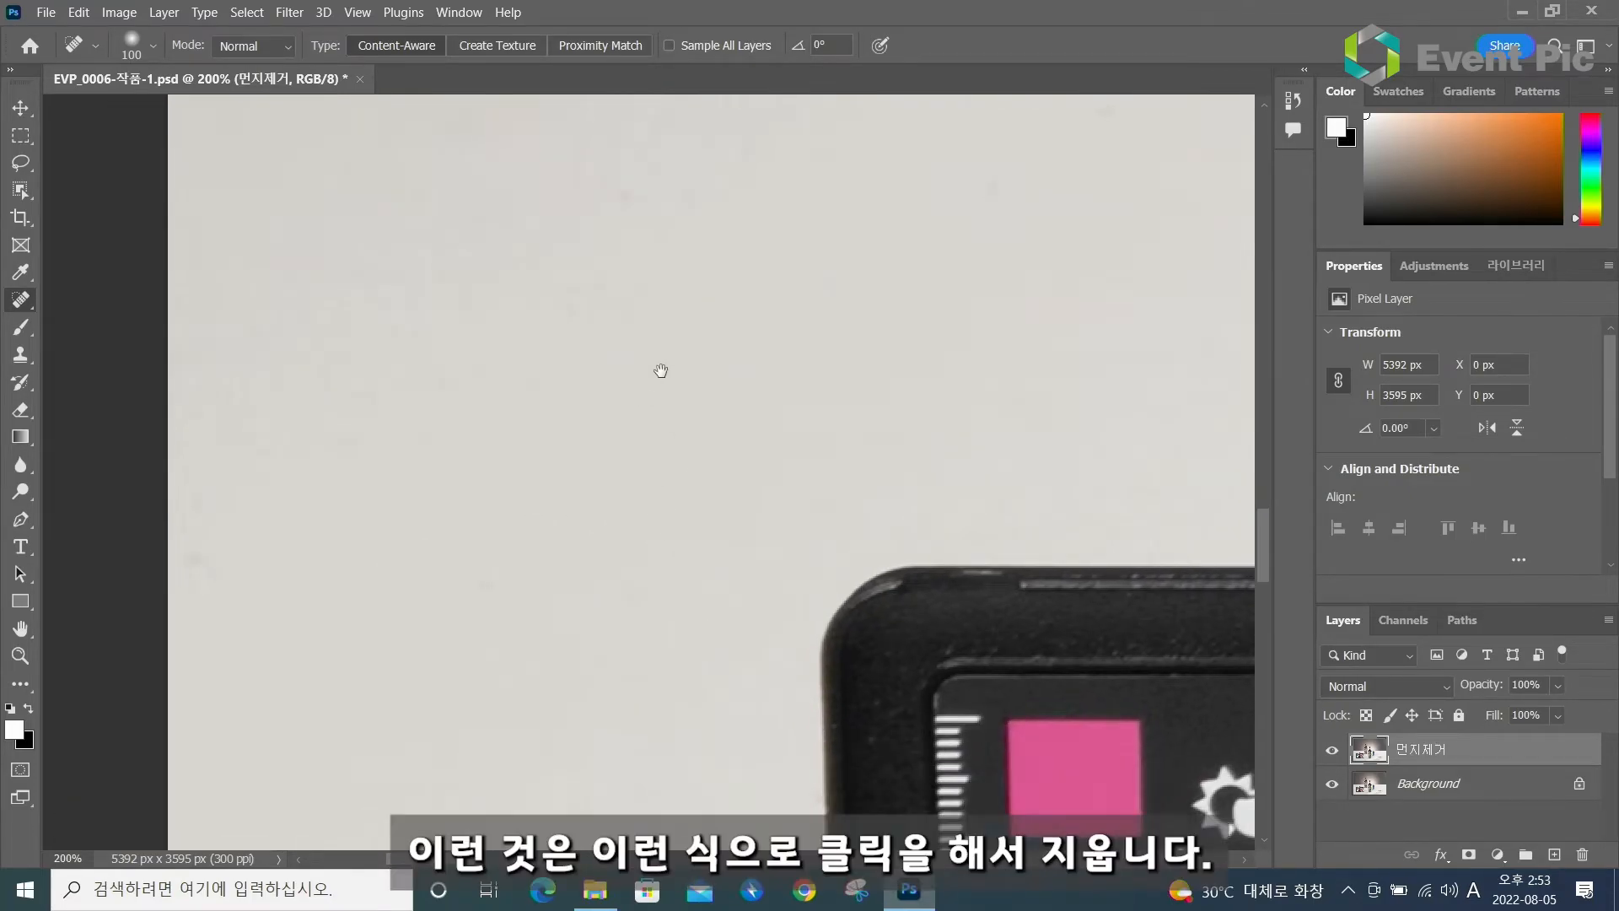
drag(661, 365, 625, 512)
click(590, 344)
mouse_move(629, 658)
mouse_down()
mouse_move(571, 455)
mouse_move(549, 444)
mouse_move(692, 390)
mouse_up()
click(480, 364)
click(387, 387)
Heal the specks on the tabletop strip between the photo's left edge and the color chart's side notch
drag(645, 507, 630, 314)
click(576, 393)
click(510, 431)
click(511, 383)
click(482, 466)
drag(682, 553, 625, 211)
click(521, 403)
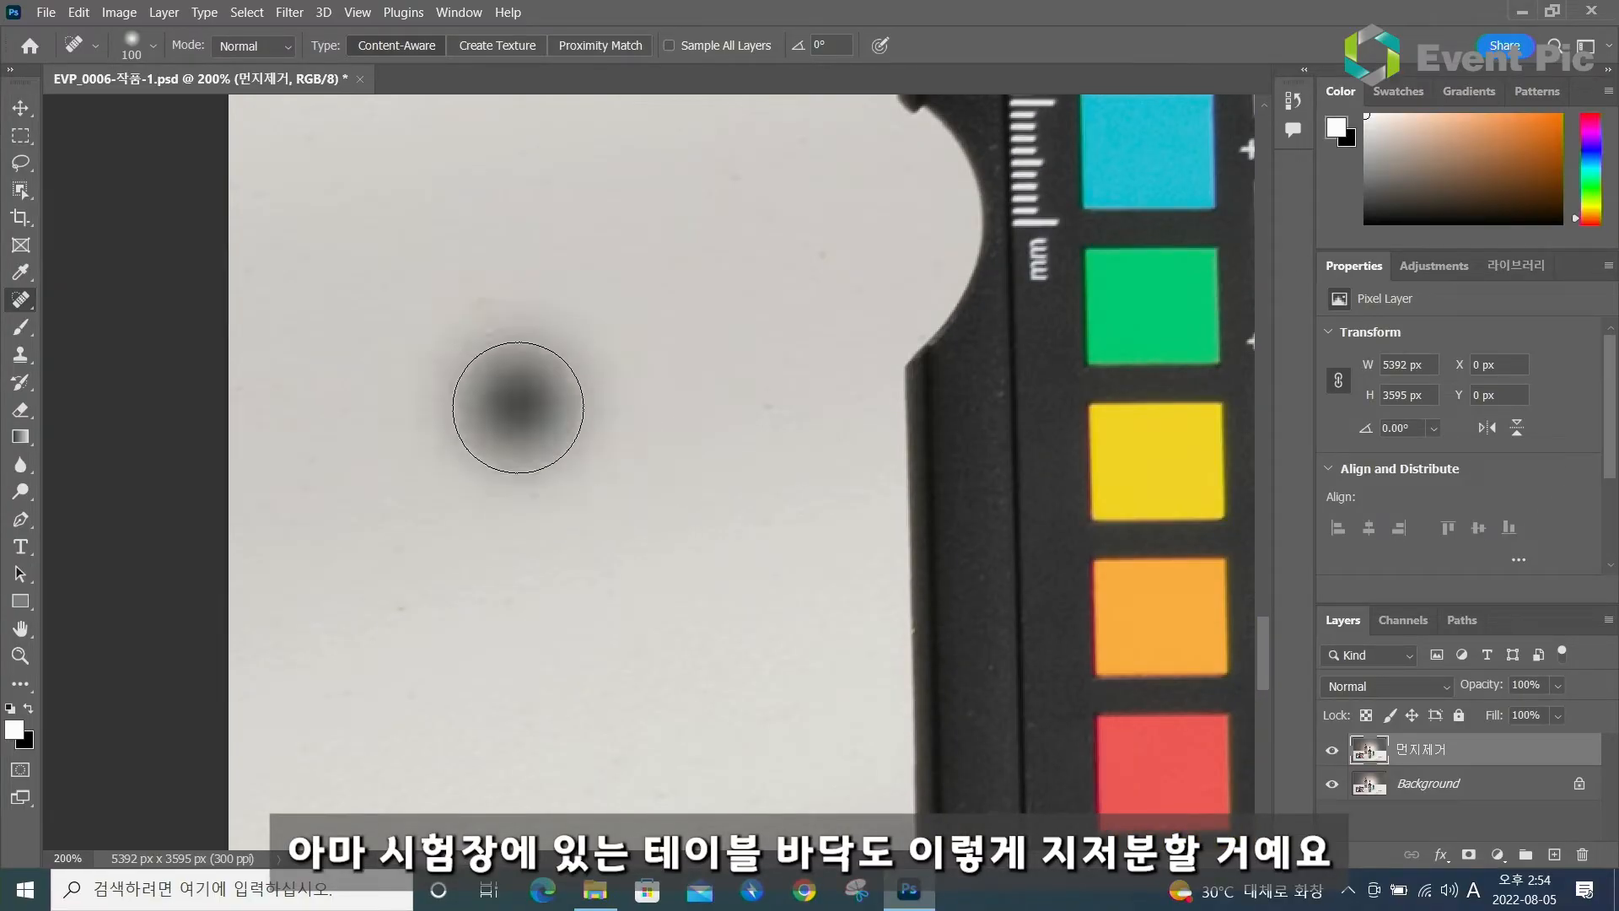
click(757, 408)
click(839, 277)
drag(745, 357, 744, 517)
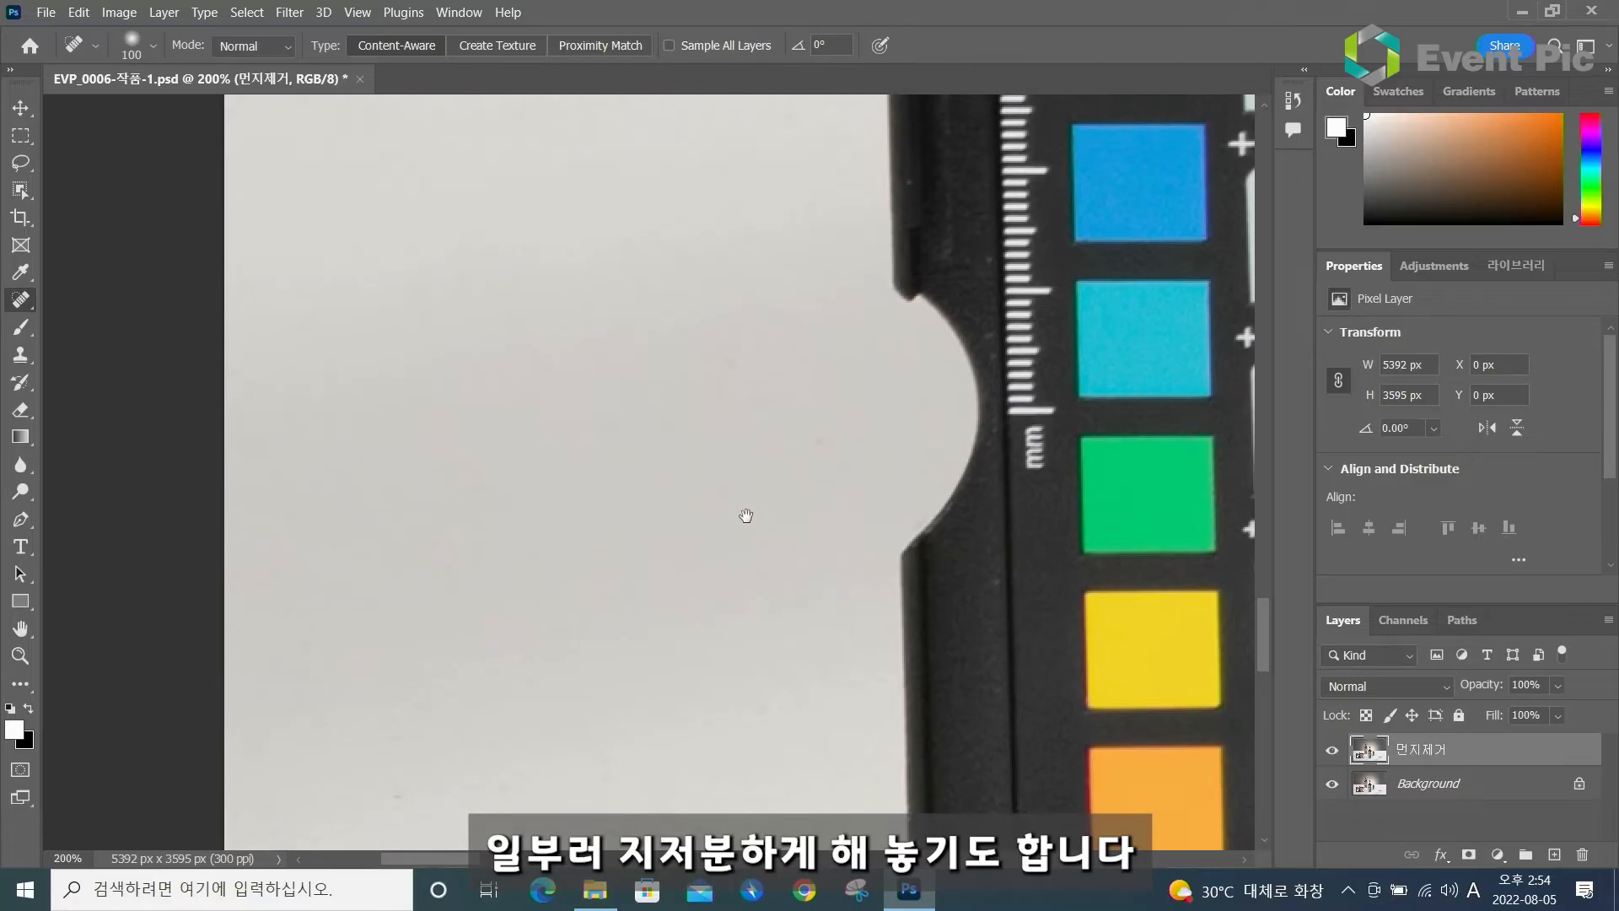
click(739, 361)
Heal the specks beside the color chart's lowest patches and down toward the photo's lower-left corner
drag(730, 585, 733, 342)
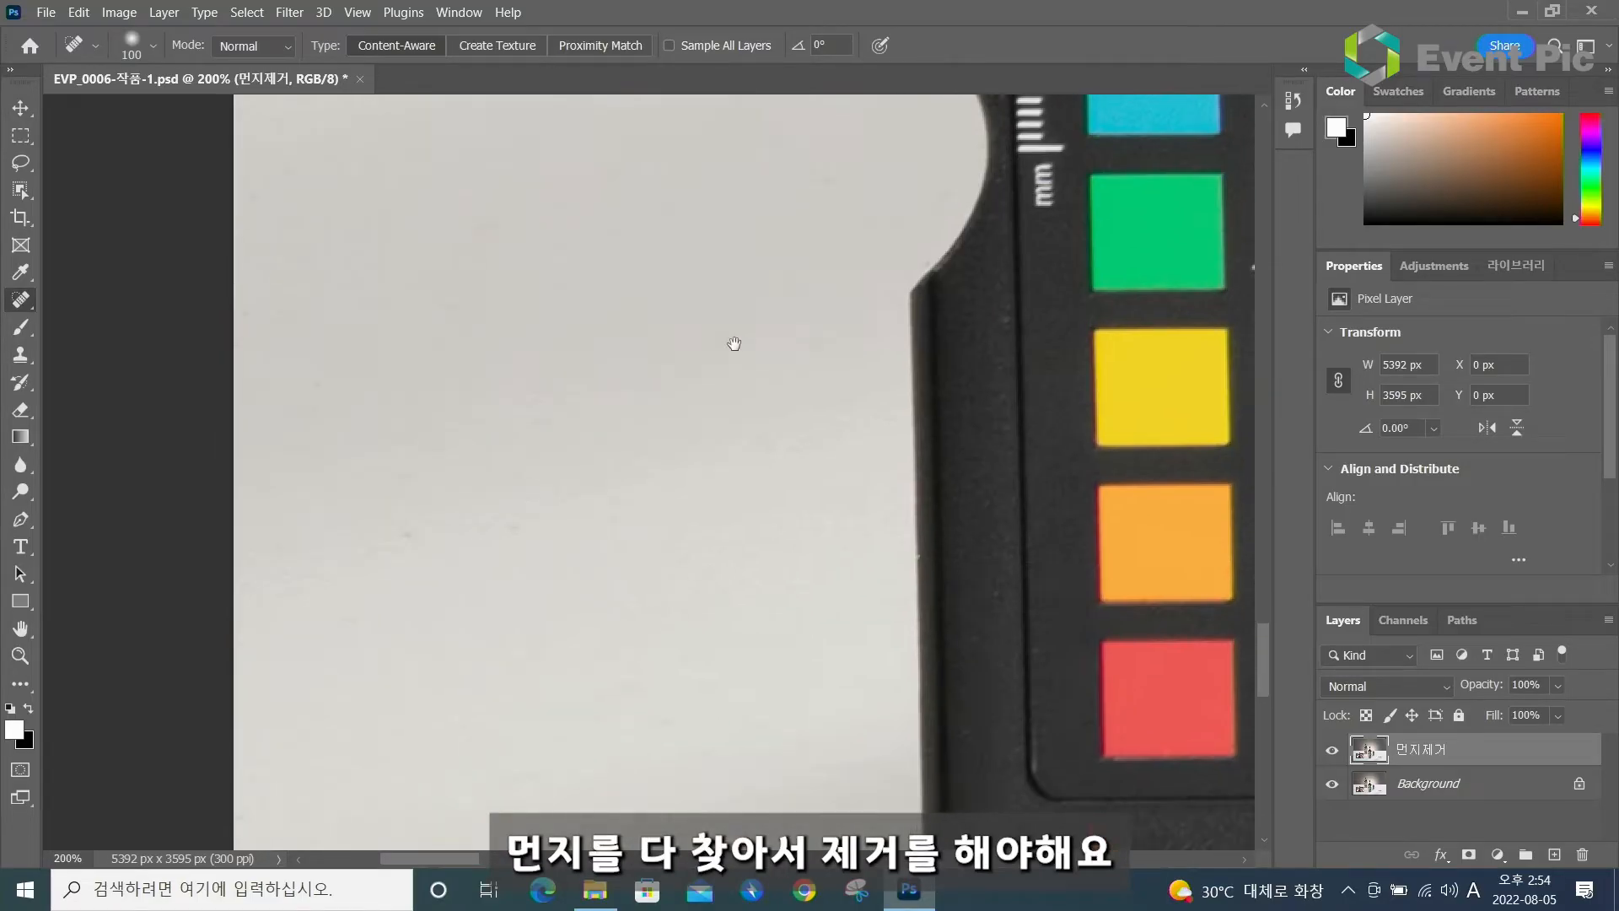
click(511, 541)
click(417, 537)
drag(694, 536, 688, 126)
drag(723, 506, 720, 369)
click(656, 445)
click(742, 479)
click(745, 441)
click(890, 448)
Heal the specks on the tabletop just below the color chart's lower-left corner
mouse_move(1021, 530)
mouse_down()
mouse_move(709, 337)
mouse_move(706, 307)
mouse_up()
click(563, 384)
click(651, 654)
click(331, 466)
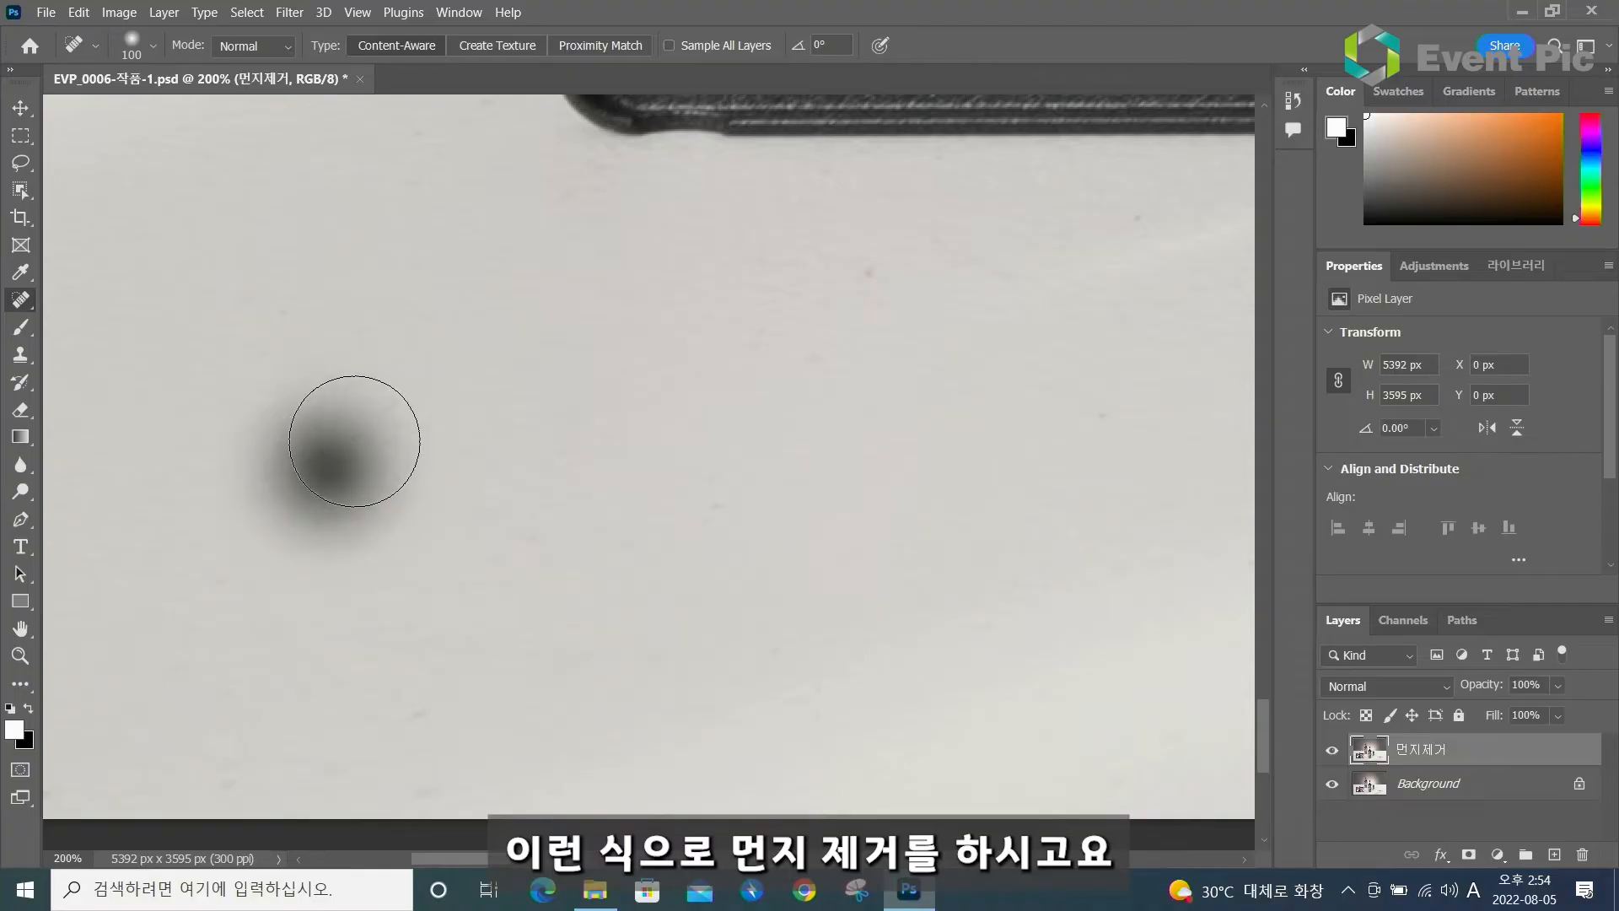
click(362, 422)
click(392, 417)
Heal the specks below the left half of the color chart, working along the photo's lower edge
drag(959, 289, 620, 600)
click(534, 567)
click(527, 588)
drag(893, 663, 607, 264)
click(491, 326)
drag(491, 325, 625, 507)
click(524, 331)
click(645, 314)
drag(795, 542, 723, 410)
click(770, 376)
click(688, 361)
click(665, 307)
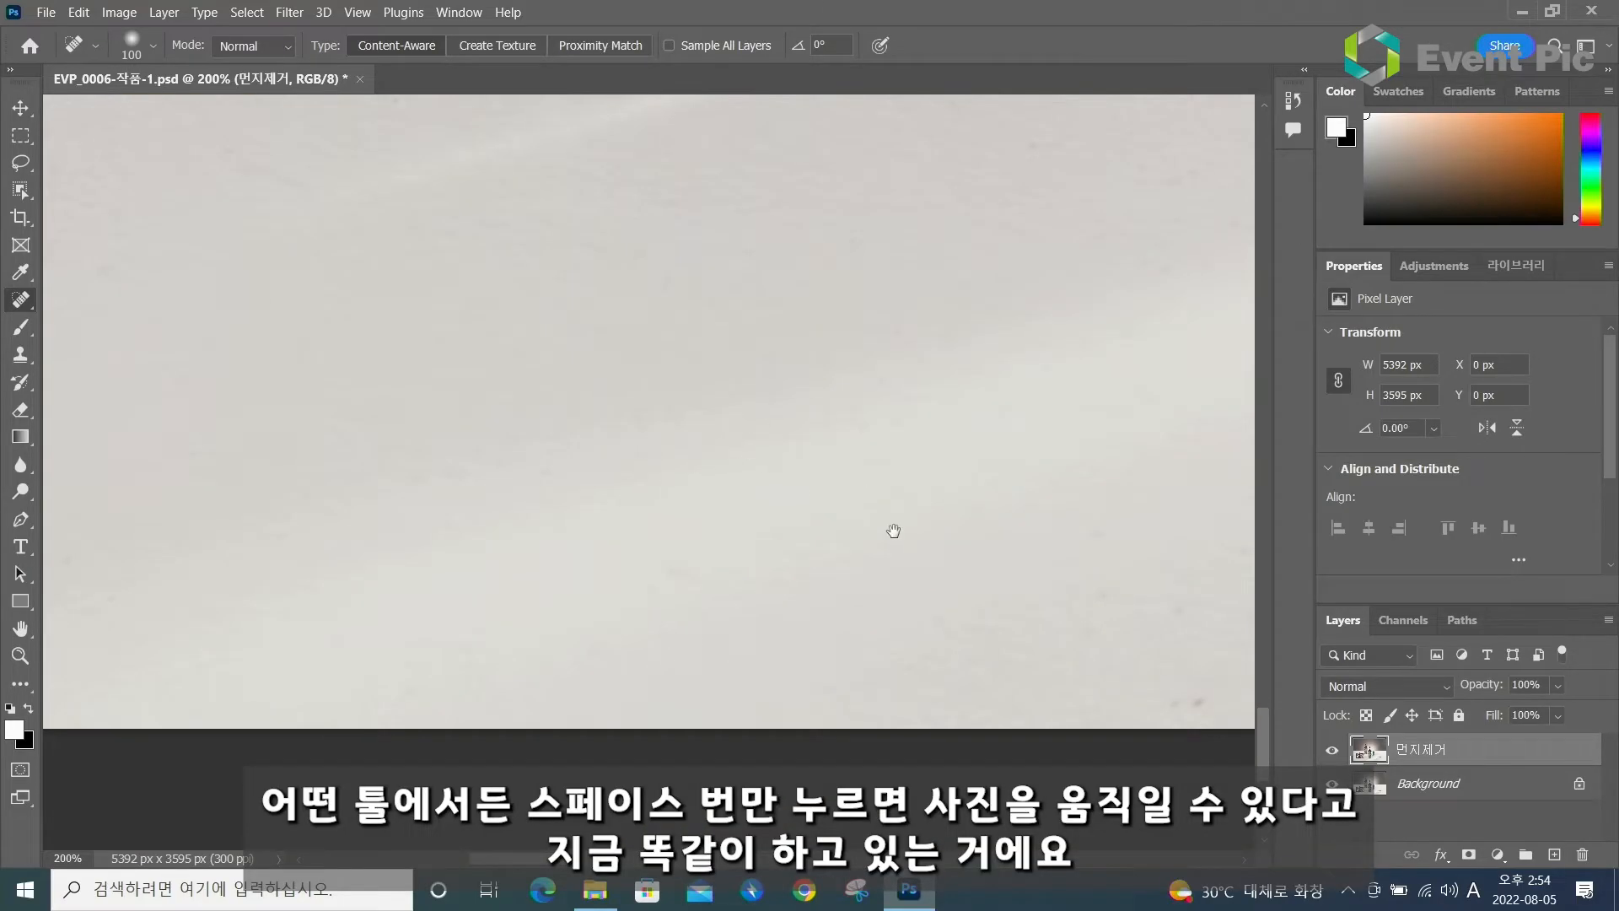
Heal the specks on the tabletop in front of the color chart's middle feet
drag(893, 531, 453, 526)
click(724, 677)
click(725, 591)
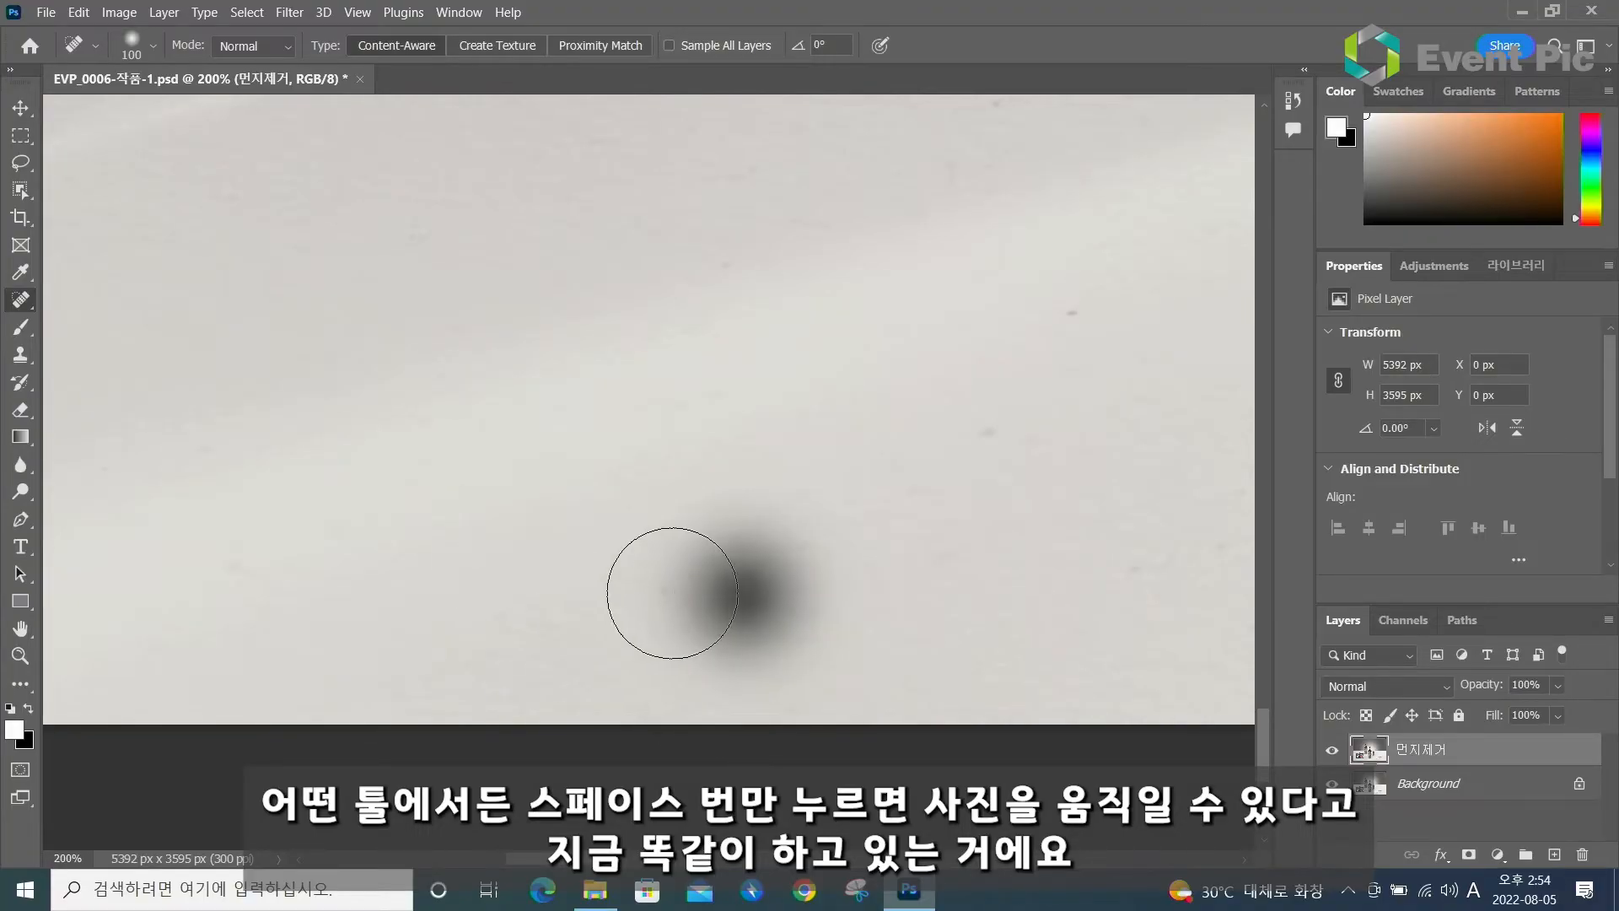
drag(936, 488, 605, 628)
click(637, 555)
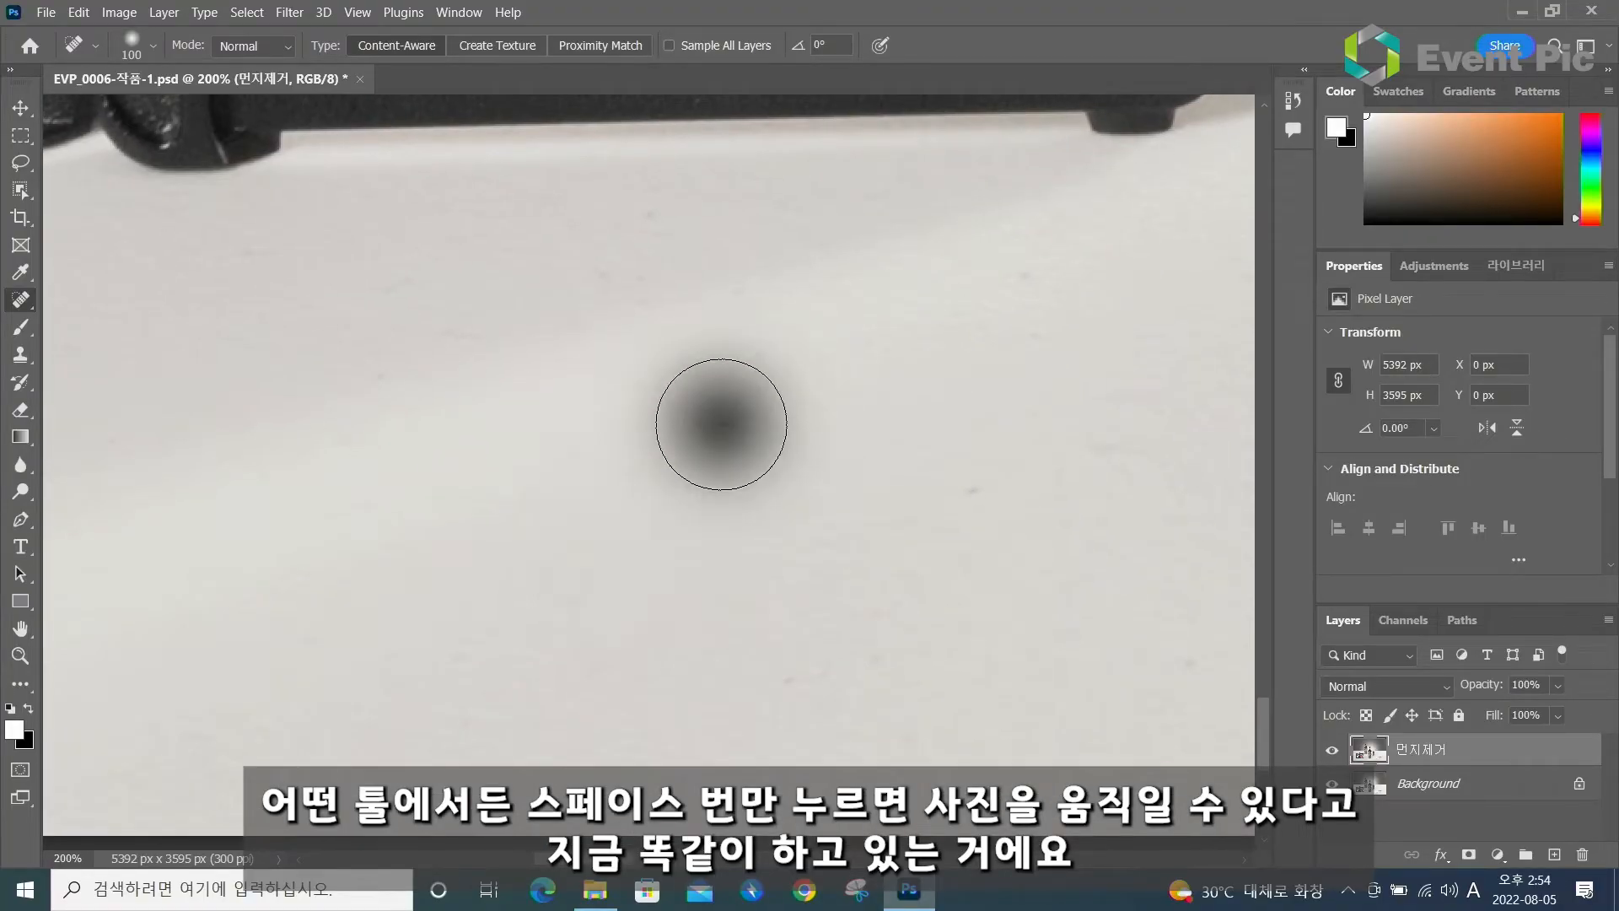
click(723, 430)
Heal the remaining specks across the tabletop in front of the color chart's right half
drag(940, 512, 686, 500)
click(719, 486)
click(548, 666)
click(609, 665)
drag(700, 602, 632, 759)
click(741, 641)
click(661, 452)
drag(723, 528, 1039, 546)
click(588, 430)
drag(452, 625, 623, 561)
click(522, 496)
Heal the specks on the tabletop around the color chart's lower-right corner and its shadow
drag(848, 636, 3, 562)
drag(629, 495, 157, 635)
click(460, 567)
click(509, 537)
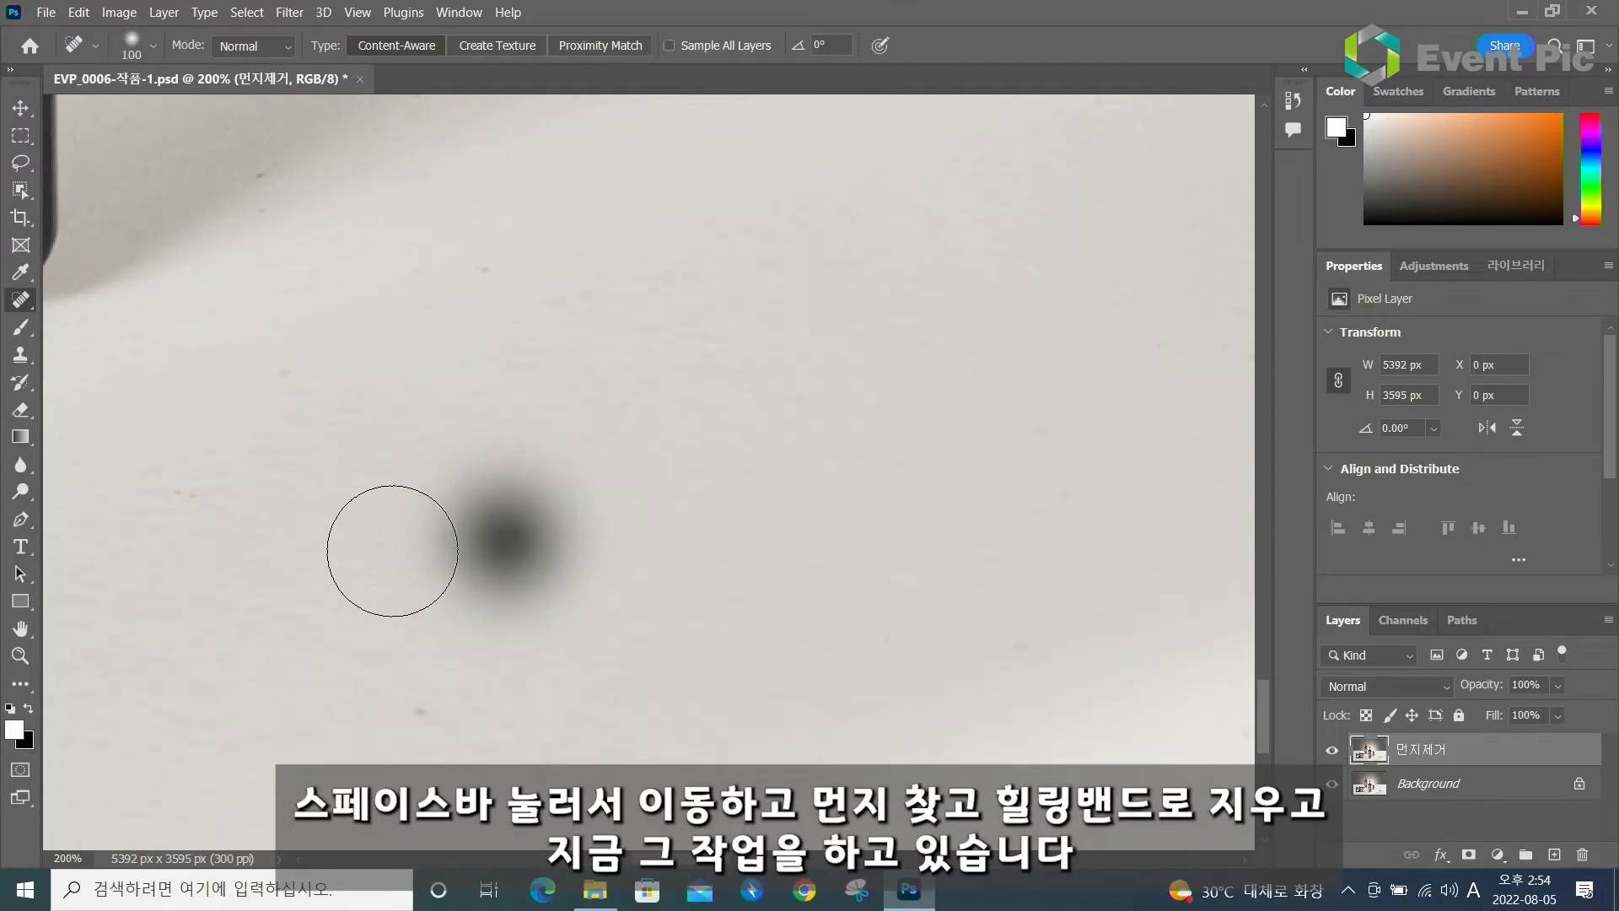
click(376, 544)
click(437, 494)
mouse_move(530, 503)
mouse_down()
mouse_move(613, 447)
mouse_move(560, 571)
mouse_move(622, 610)
mouse_up()
click(618, 444)
click(481, 451)
click(472, 482)
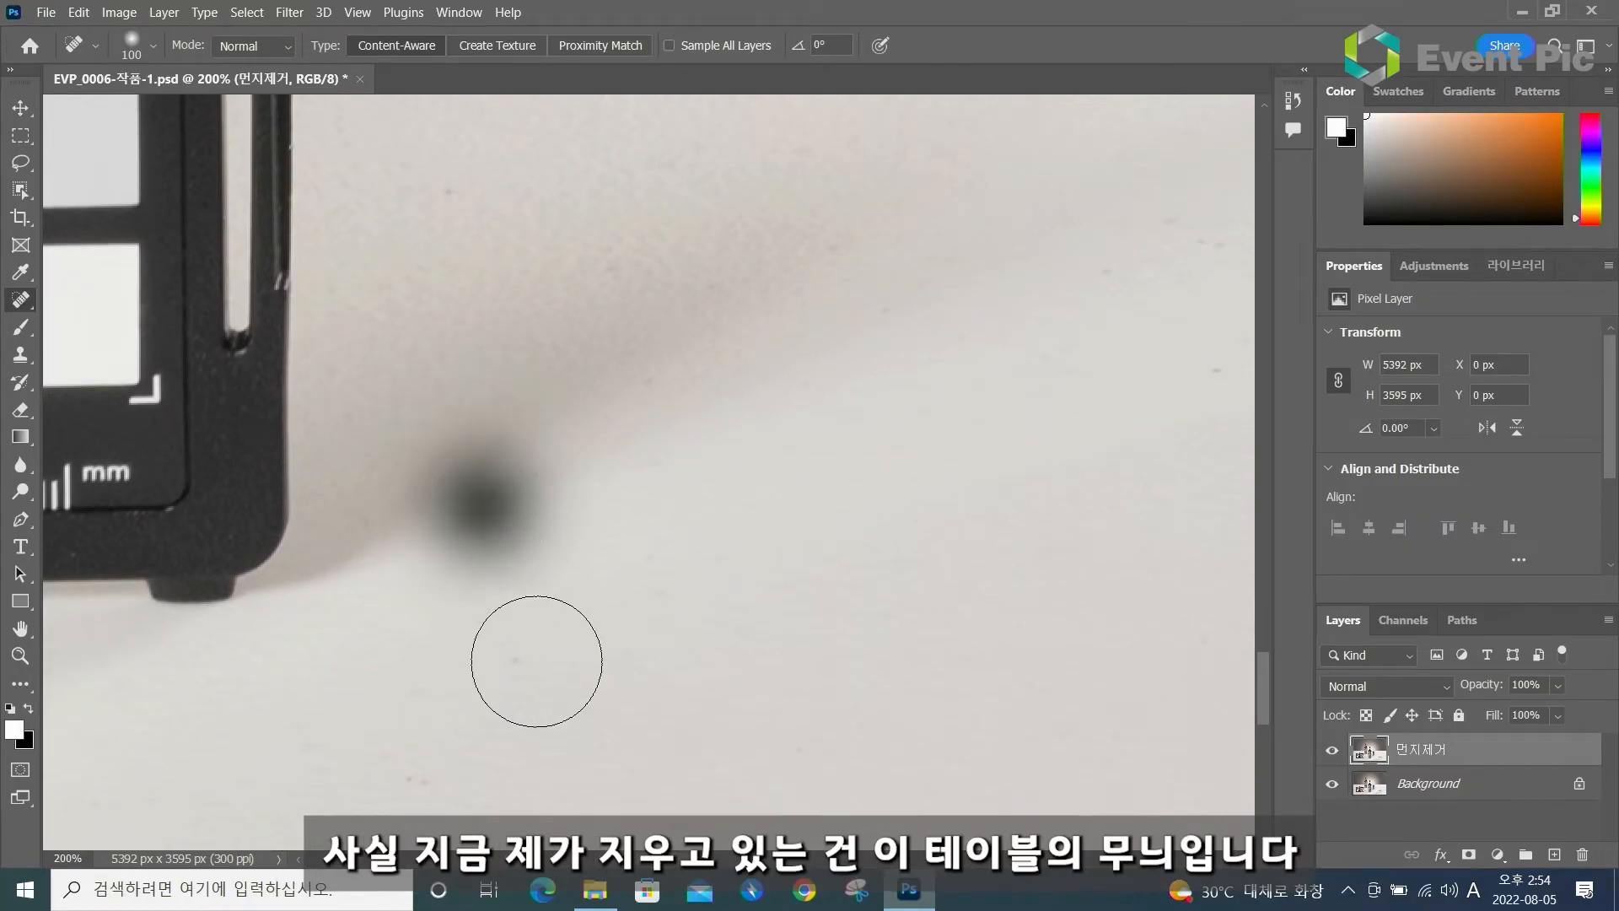
Heal the specks on the tabletop beyond the color chart's lower-right corner, working toward the front bottle
drag(523, 633, 535, 324)
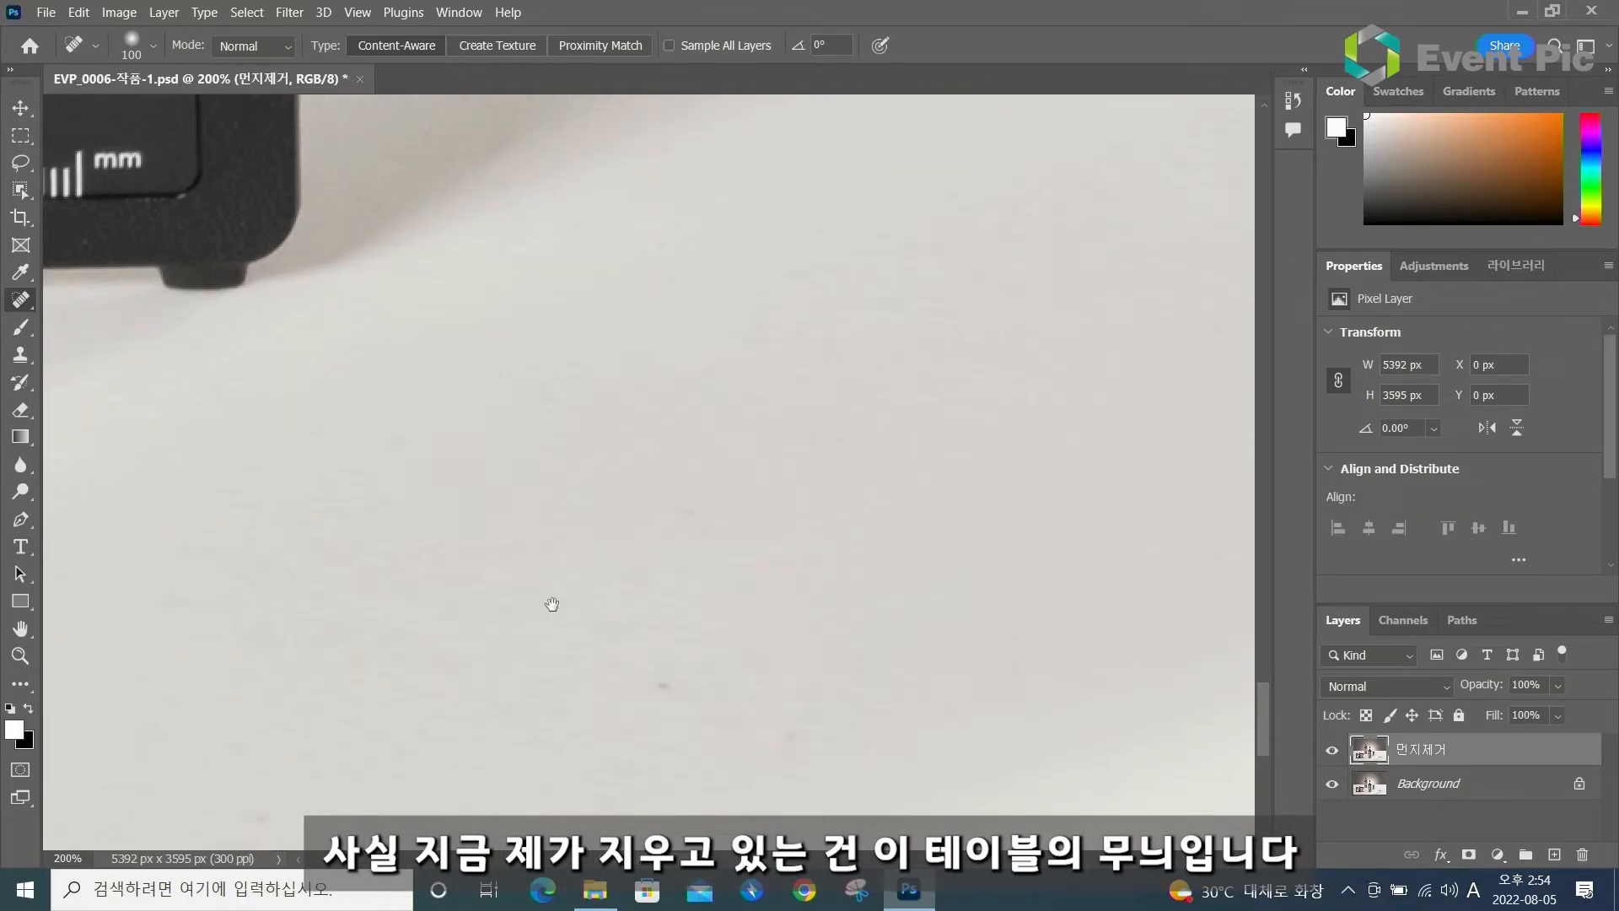
drag(549, 599, 498, 354)
click(610, 444)
click(795, 394)
drag(999, 443, 473, 559)
click(578, 513)
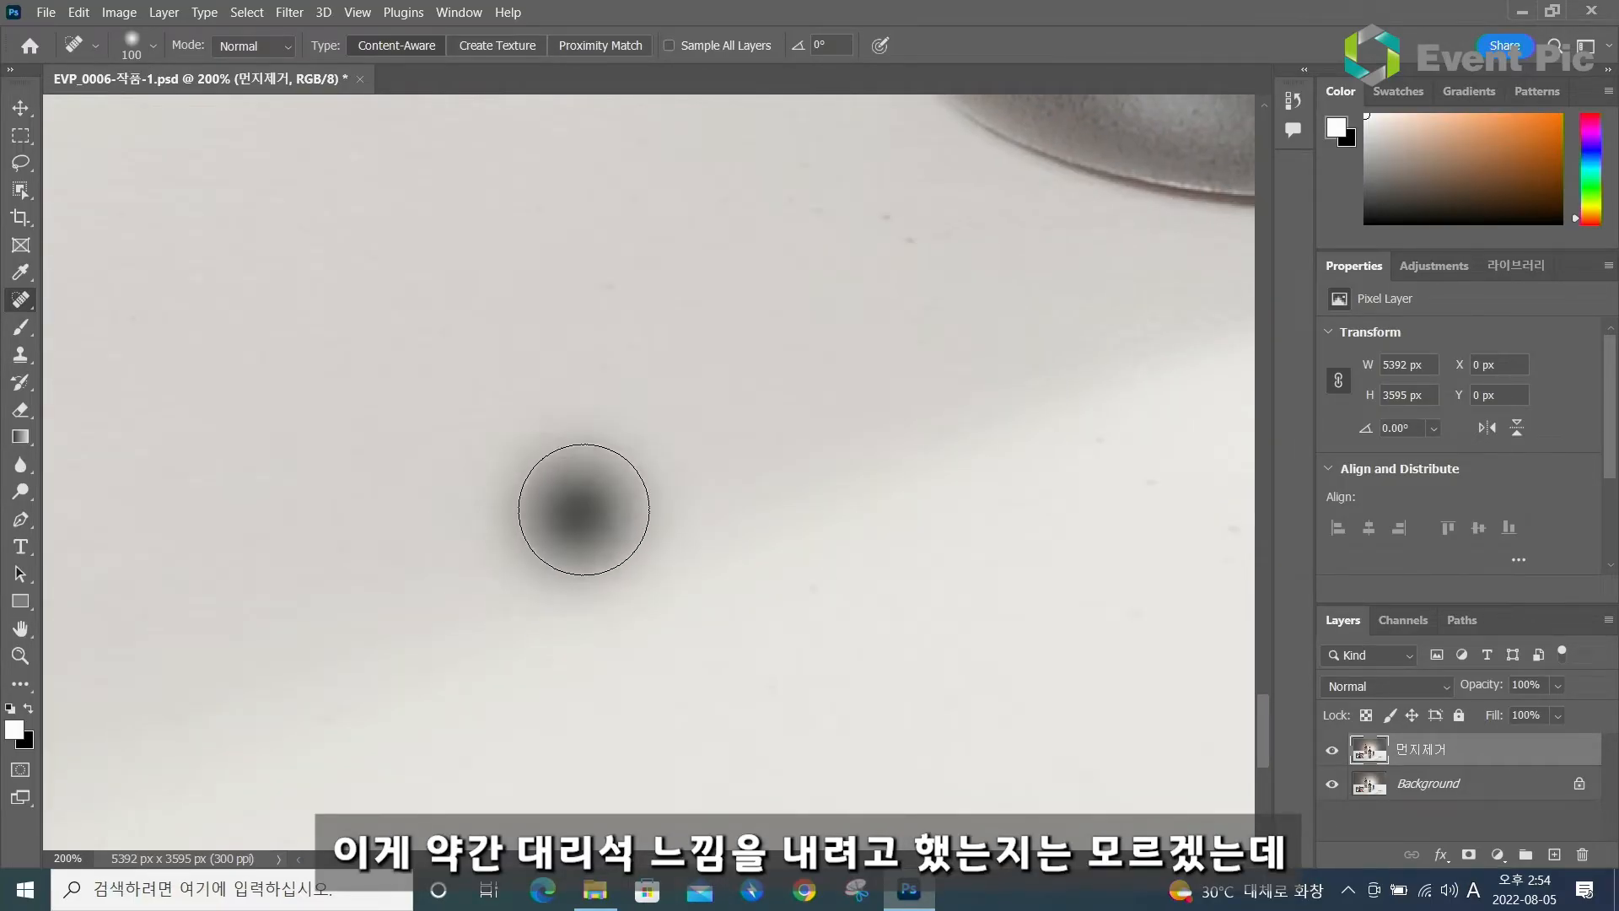
click(616, 368)
Heal the specks on the tabletop along the shadow edge between the color chart and the front bottle
drag(786, 460, 606, 752)
click(721, 521)
click(615, 495)
click(623, 434)
click(685, 379)
Heal the remaining specks on the tabletop behind that shadow, up to the front bottle's label
mouse_move(492, 351)
mouse_down()
mouse_move(621, 680)
mouse_move(626, 666)
mouse_up()
click(498, 560)
click(537, 525)
mouse_move(537, 525)
mouse_down()
mouse_move(643, 506)
mouse_move(582, 494)
mouse_up()
mouse_move(470, 481)
mouse_down()
mouse_move(553, 650)
mouse_move(647, 624)
mouse_move(647, 601)
mouse_up()
click(687, 532)
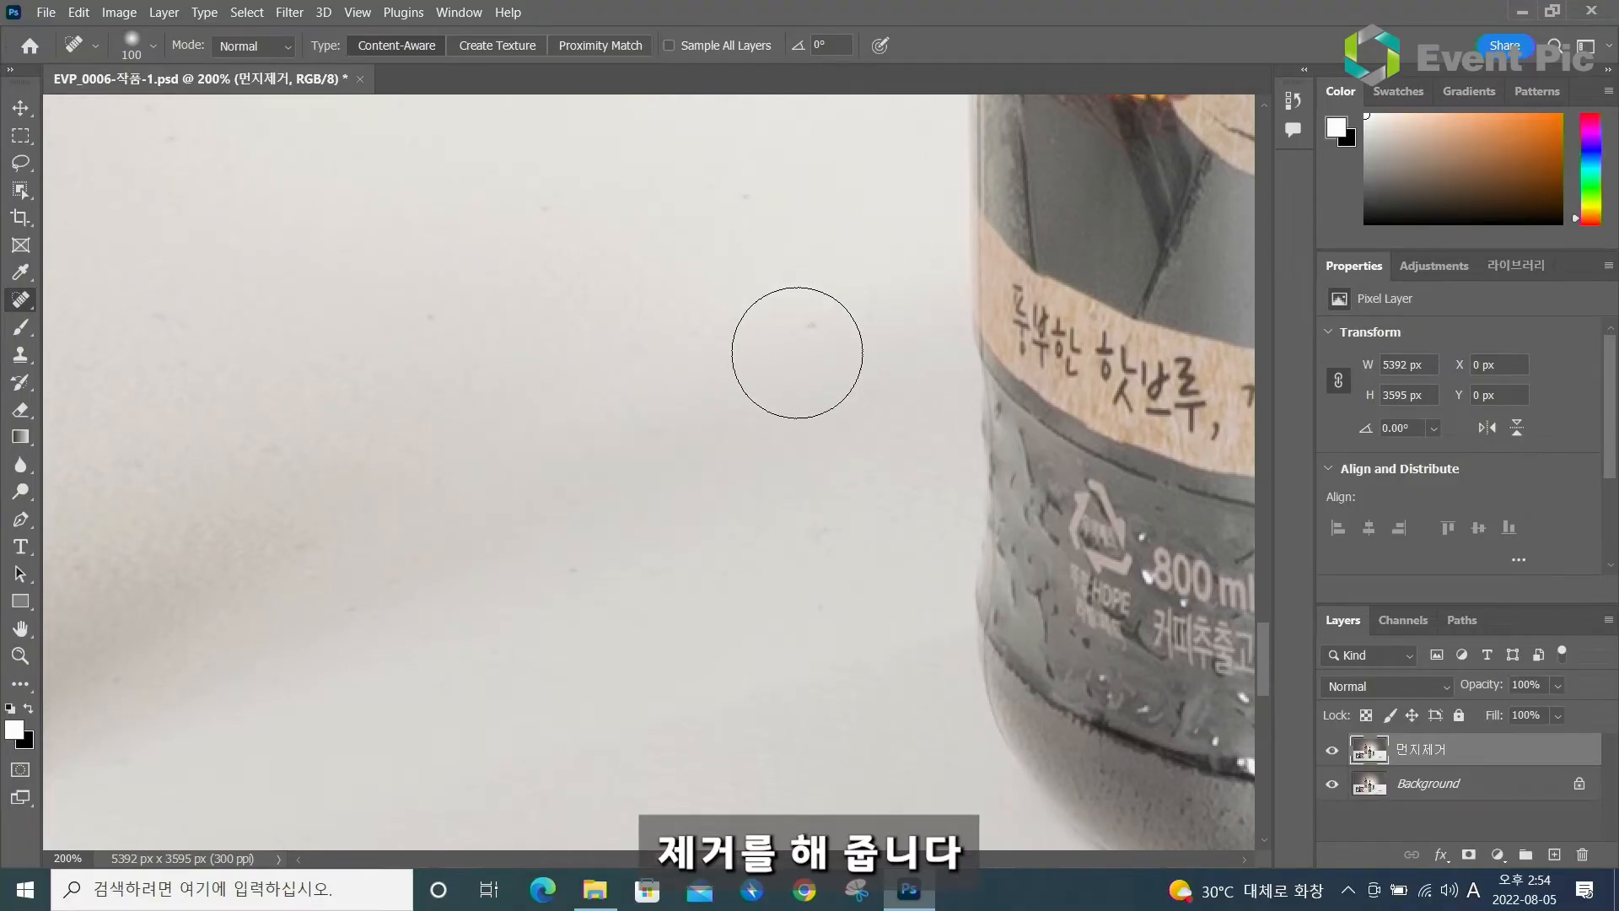
click(839, 287)
drag(938, 630, 168, 101)
mouse_move(1197, 661)
mouse_down()
mouse_move(632, 488)
mouse_move(674, 550)
mouse_up()
Duplicate the 먼지제거 layer and rename the copy 반사제거
key(ctrl+0)
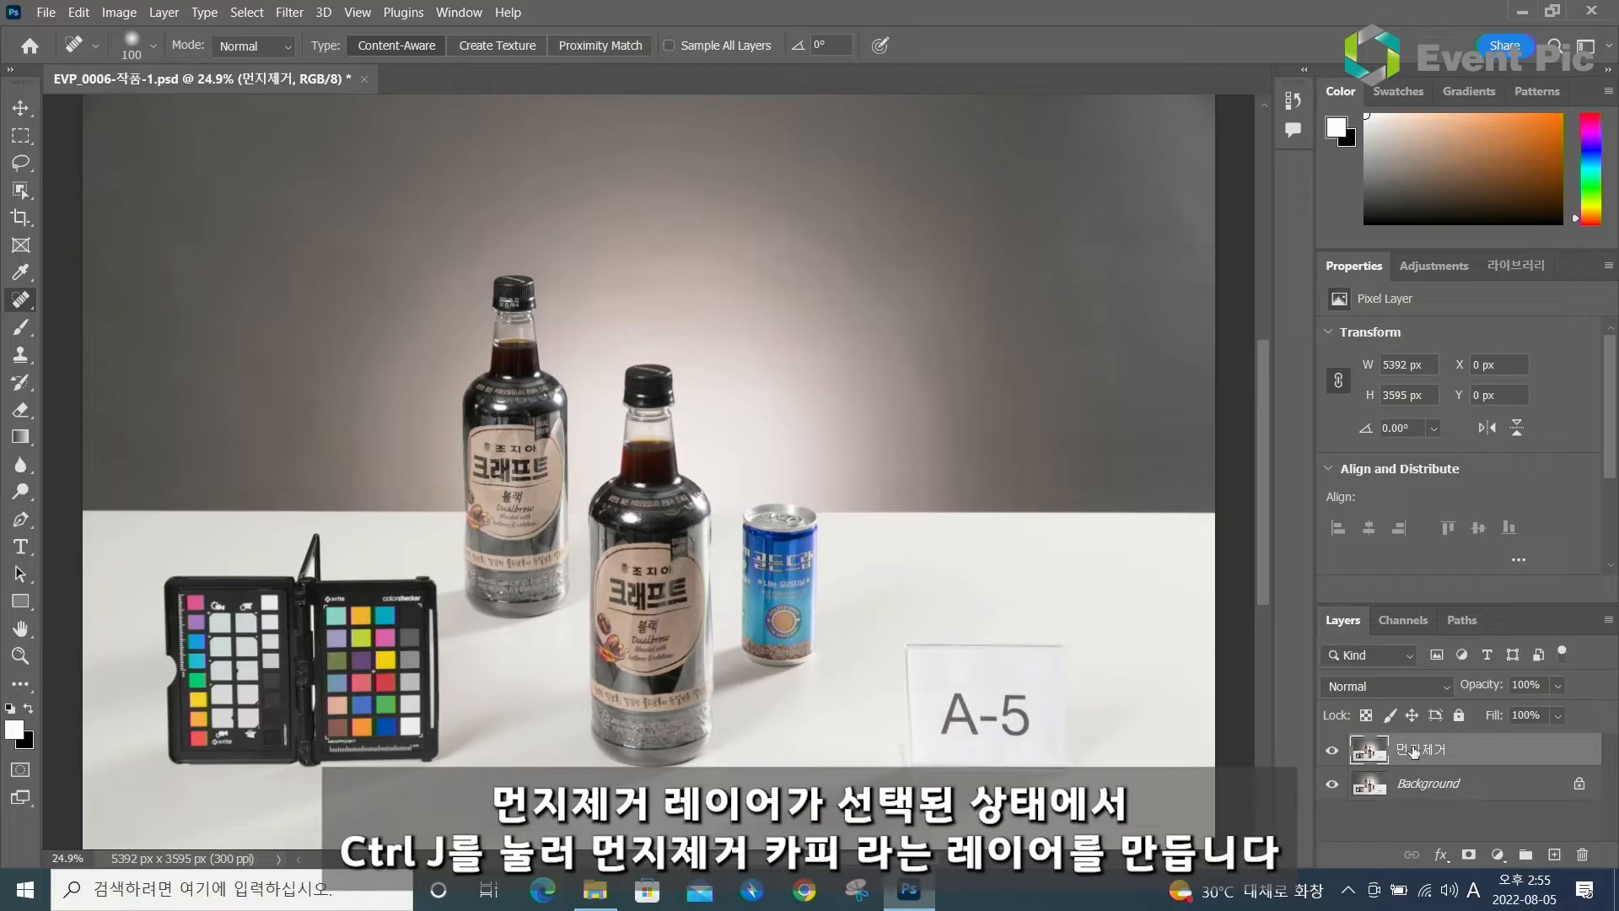
key(ctrl+j)
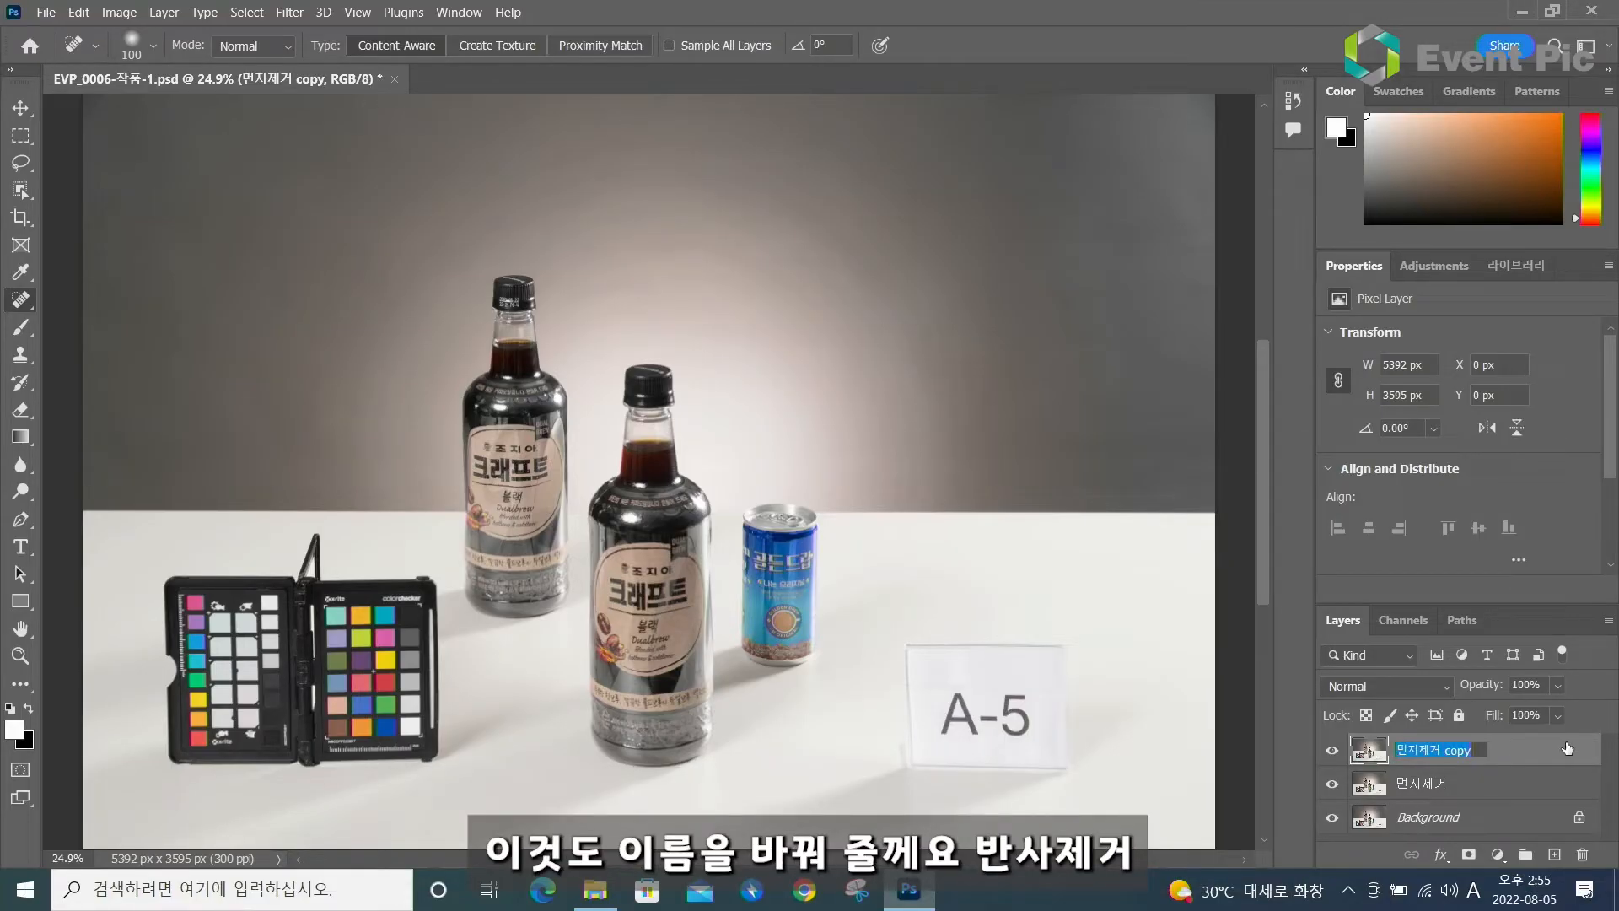
key(BackSpace)
key(BackSpace)
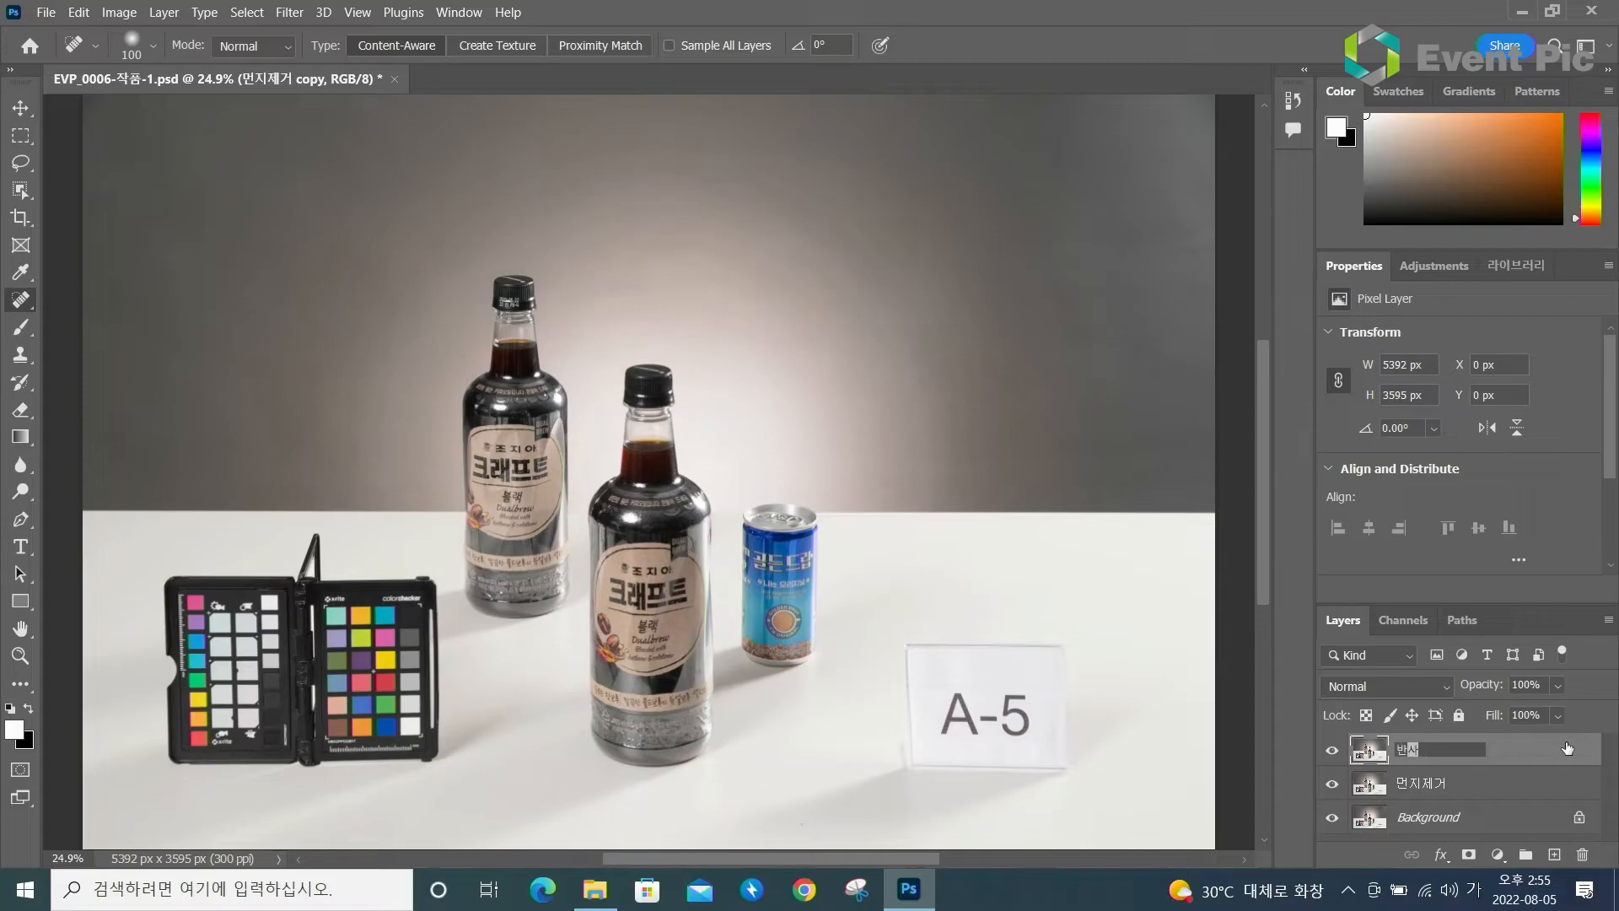
text(반사제거)
key(Return)
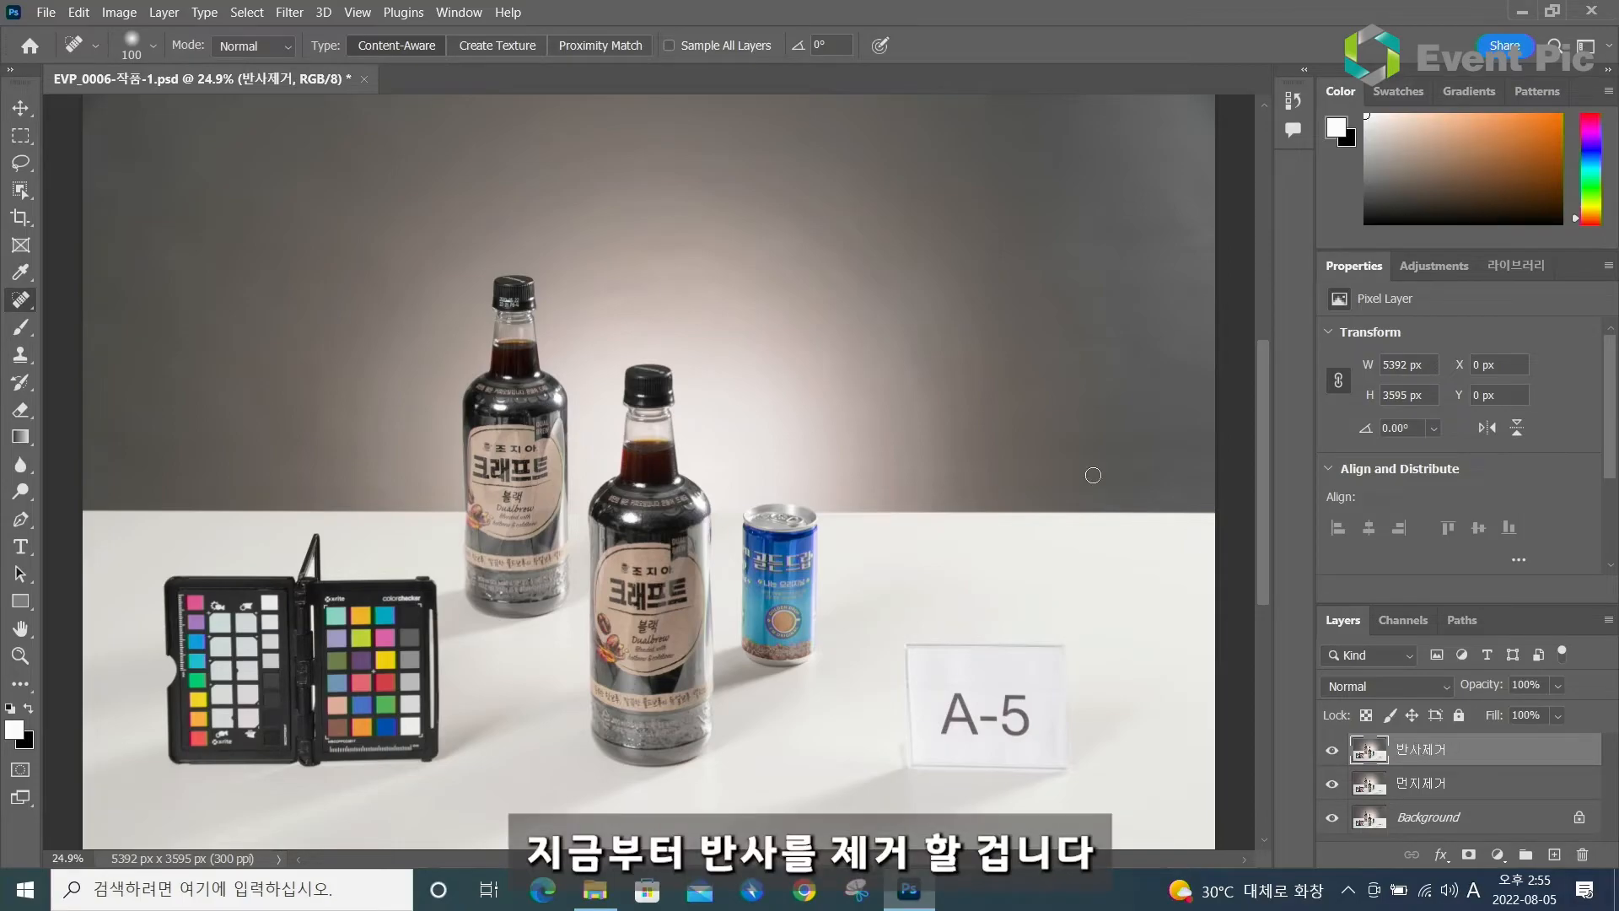
Use the Patch Tool to replace the bright reflection at the middle of the front bottle's neck base with clean dark liquid from above
key(ctrl+plus)
key(ctrl+plus)
key(ctrl+plus)
key(ctrl+plus)
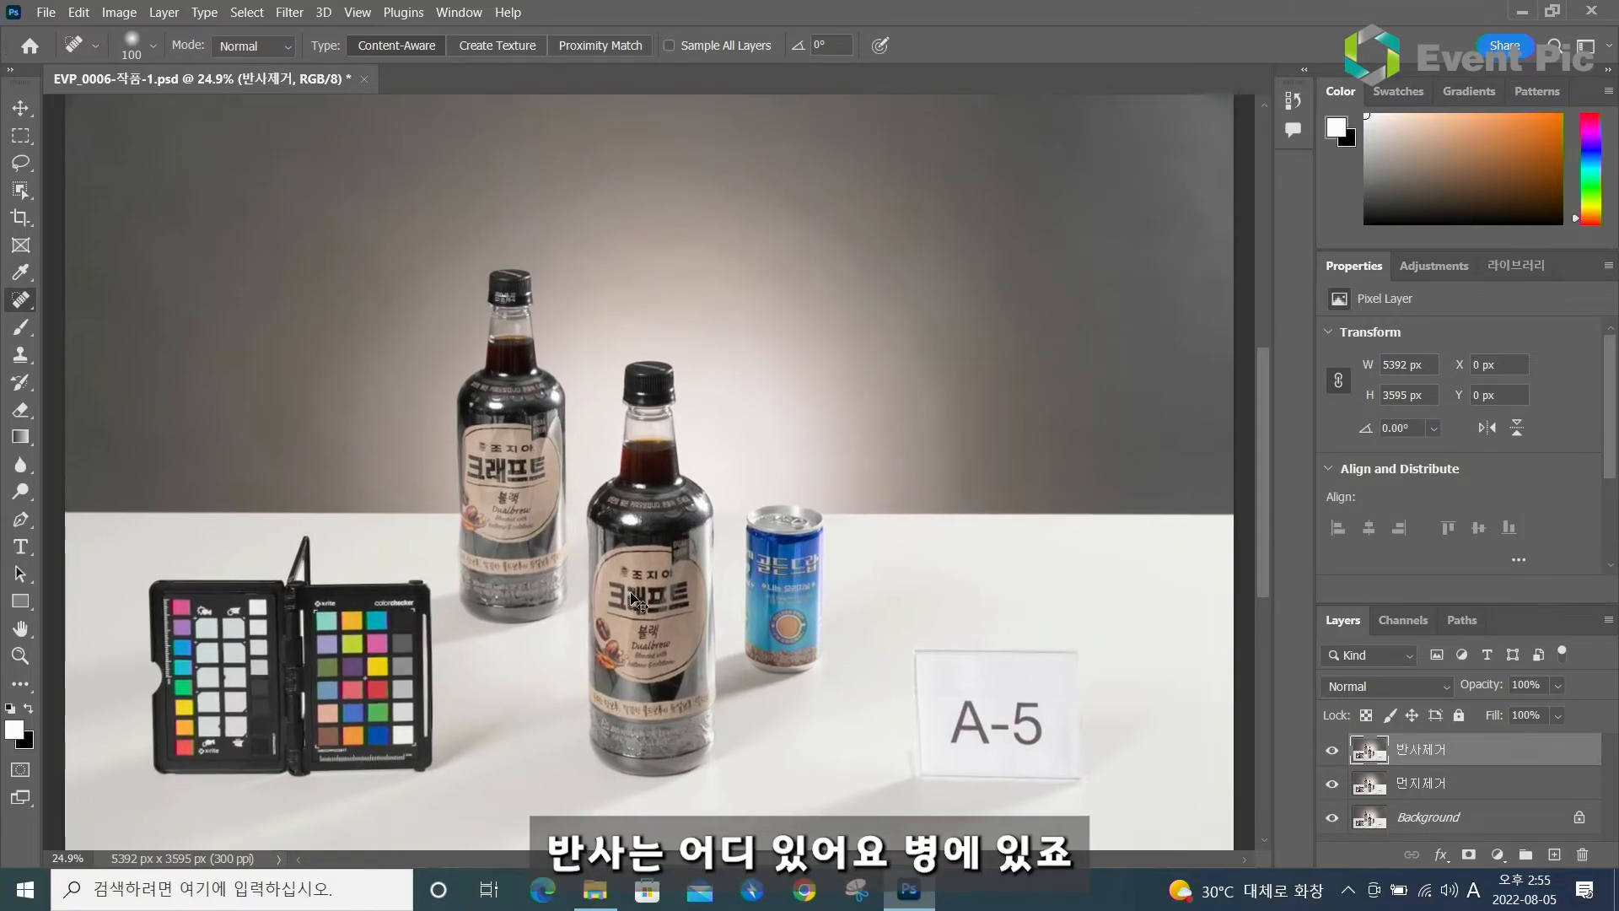
key(ctrl+plus)
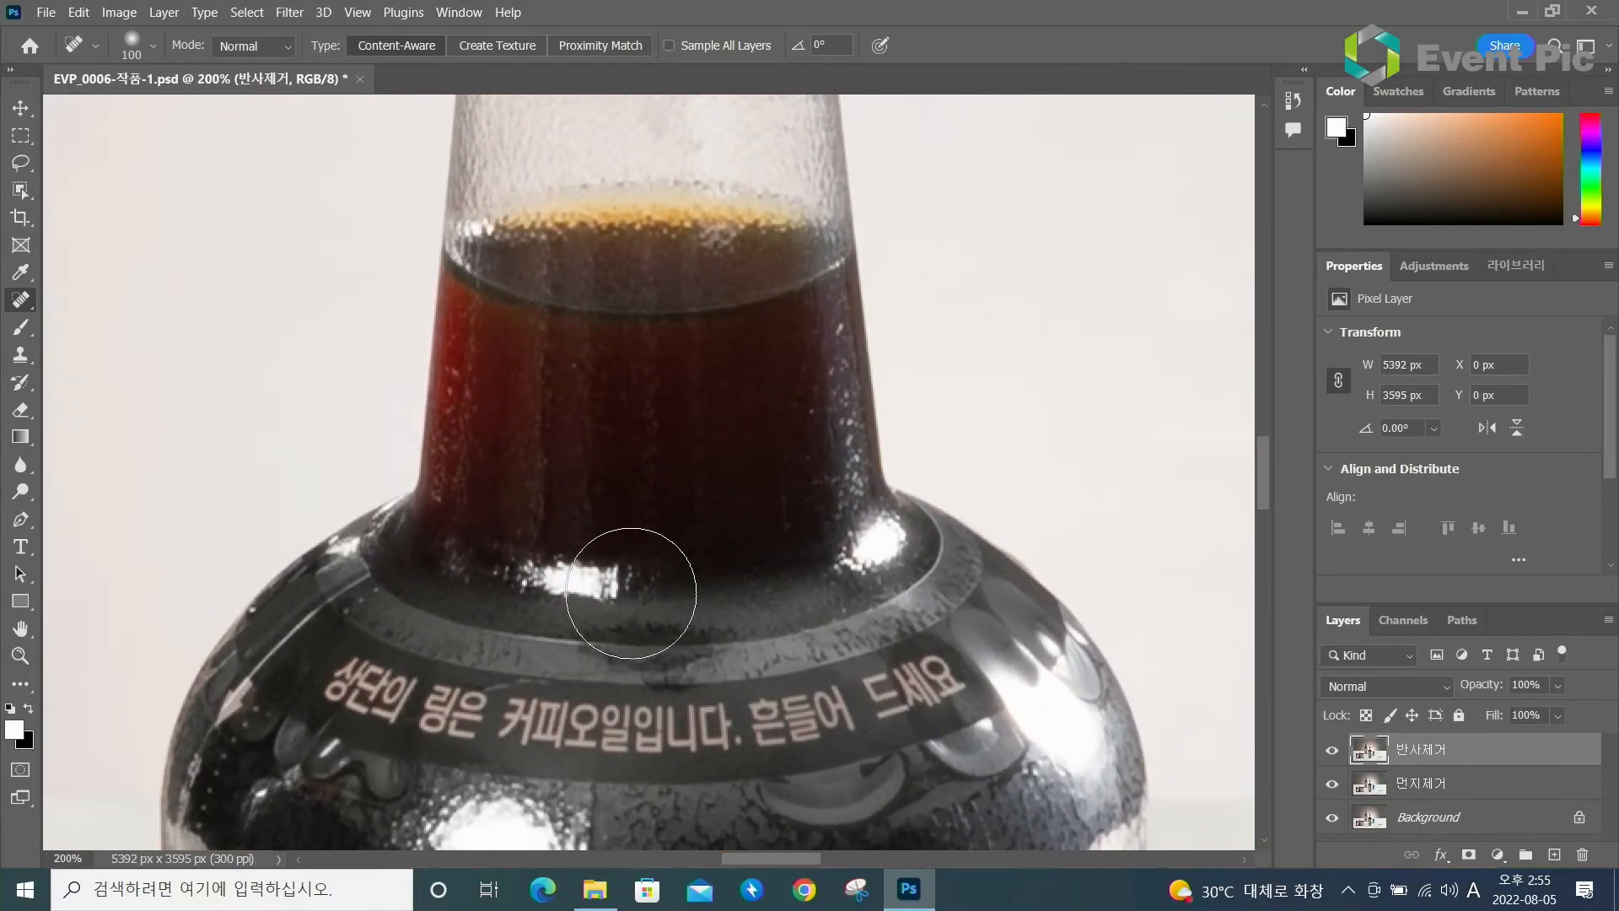
key(ctrl+plus)
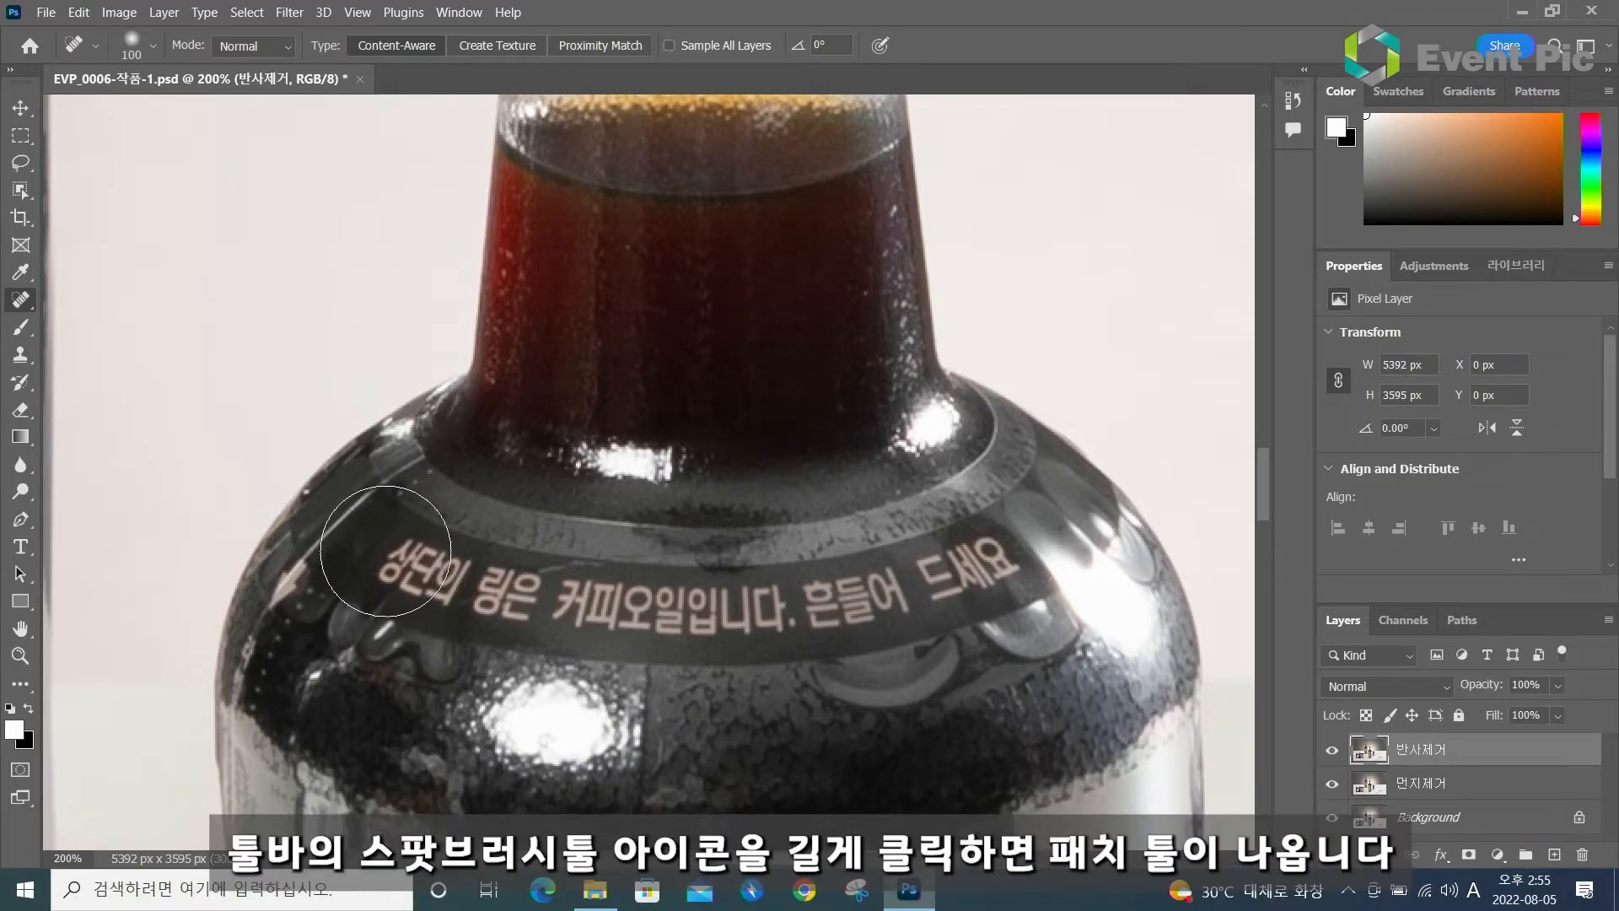
click(23, 304)
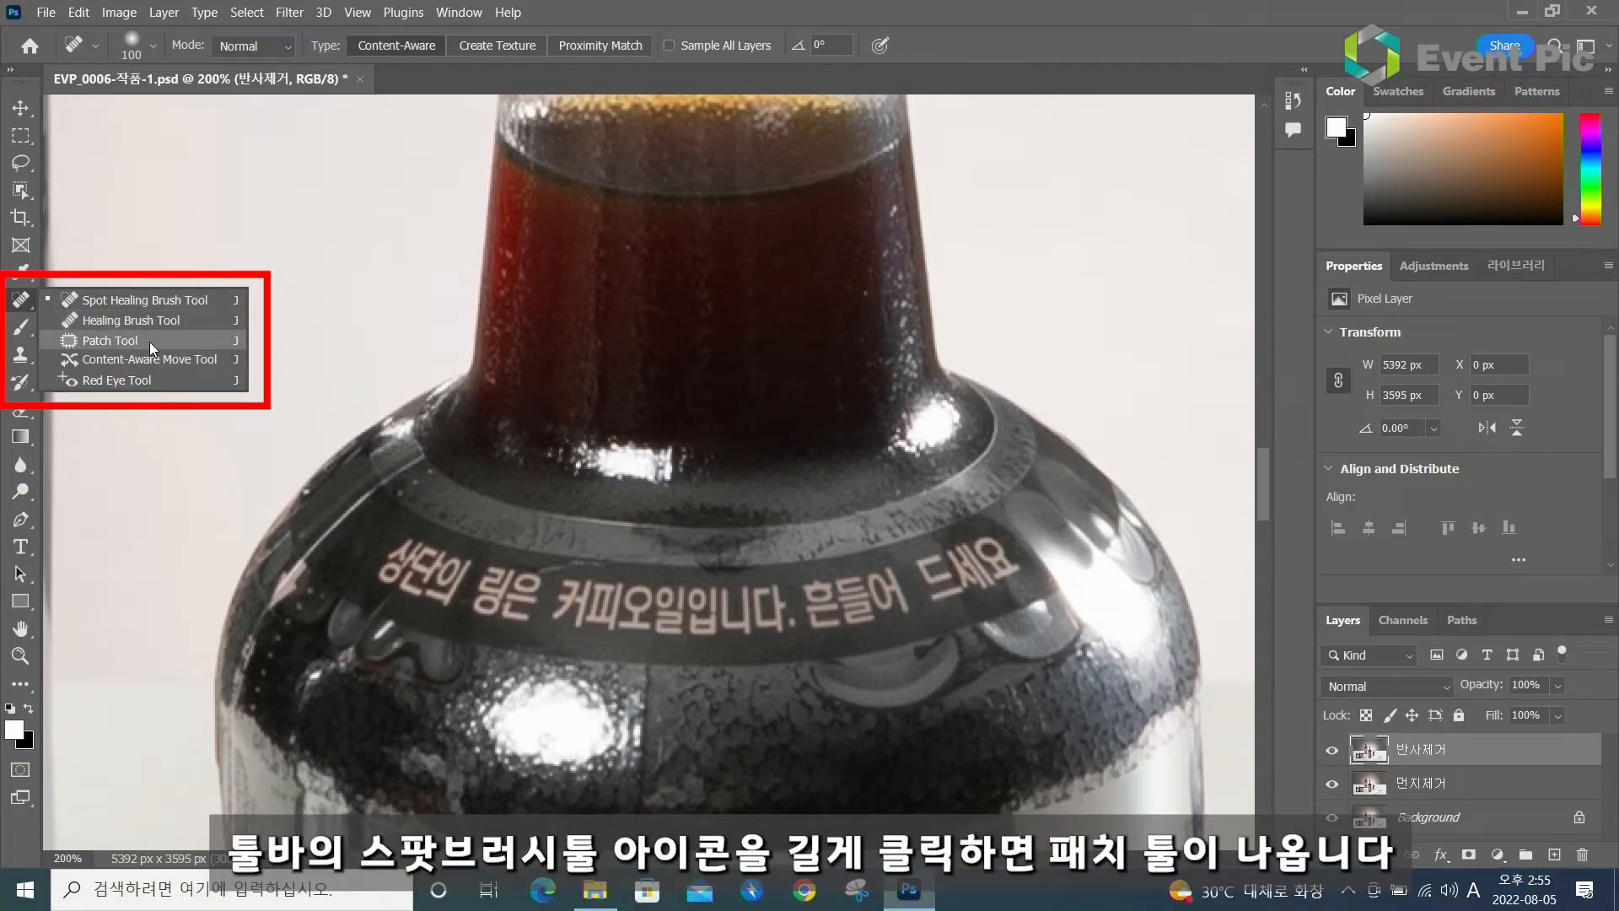
click(150, 342)
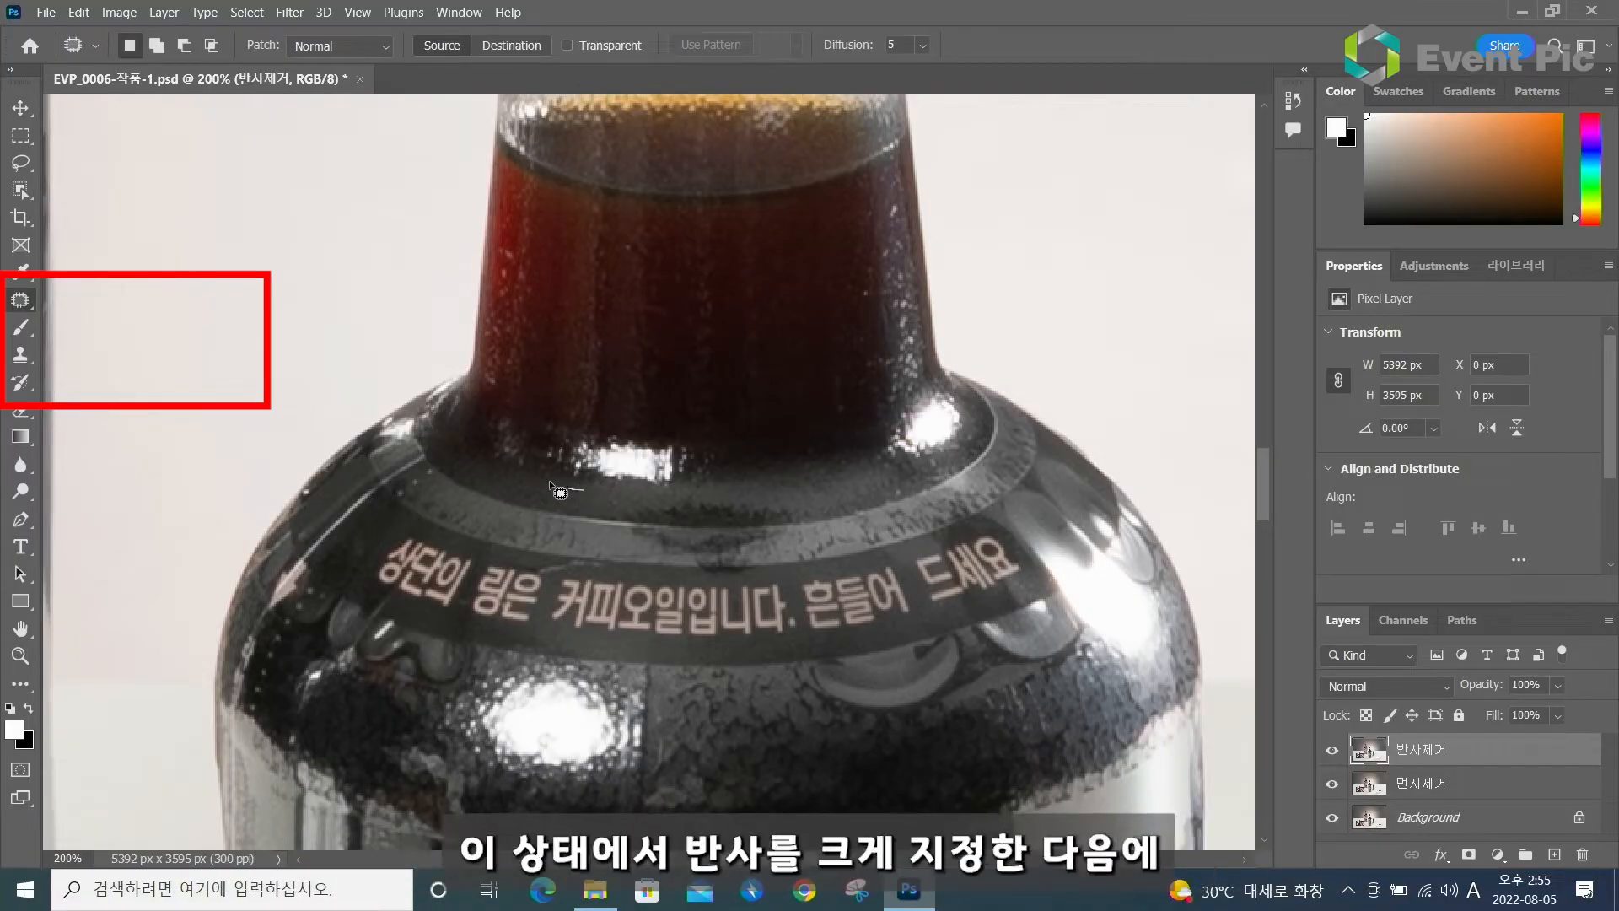
drag(571, 431, 749, 462)
mouse_move(556, 509)
mouse_down()
mouse_move(591, 497)
mouse_move(656, 372)
mouse_move(680, 372)
mouse_move(665, 377)
mouse_up()
key(ctrl+d)
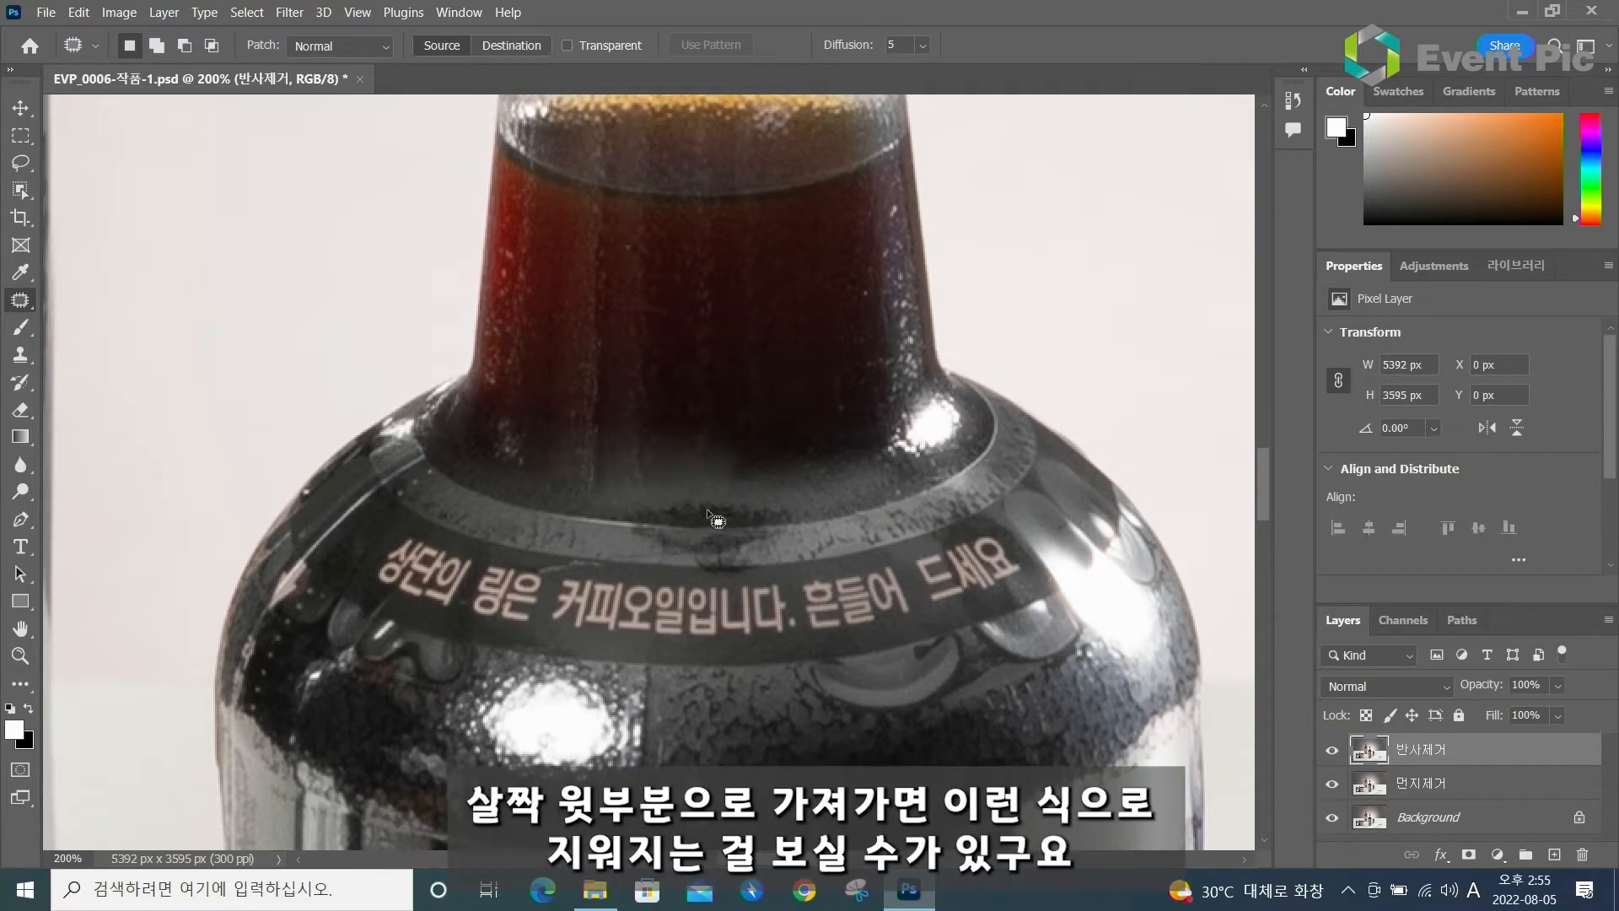
Clone Stamp over the bright reflection at the right side of the front bottle's neck base, using a 30 px brush
drag(942, 453, 757, 504)
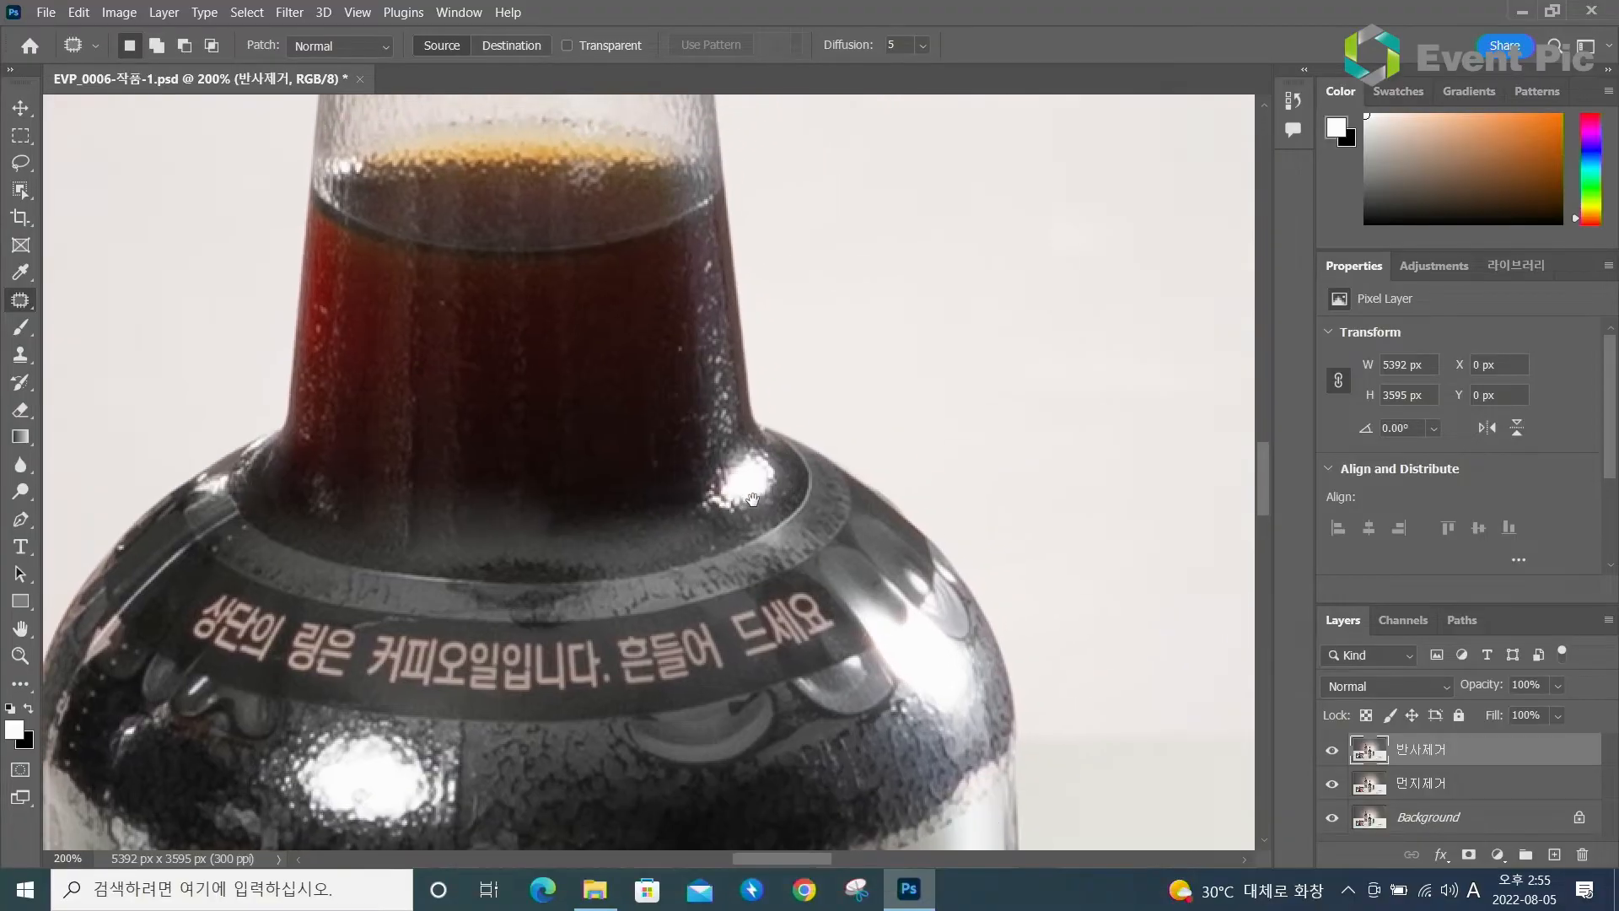
key(s)
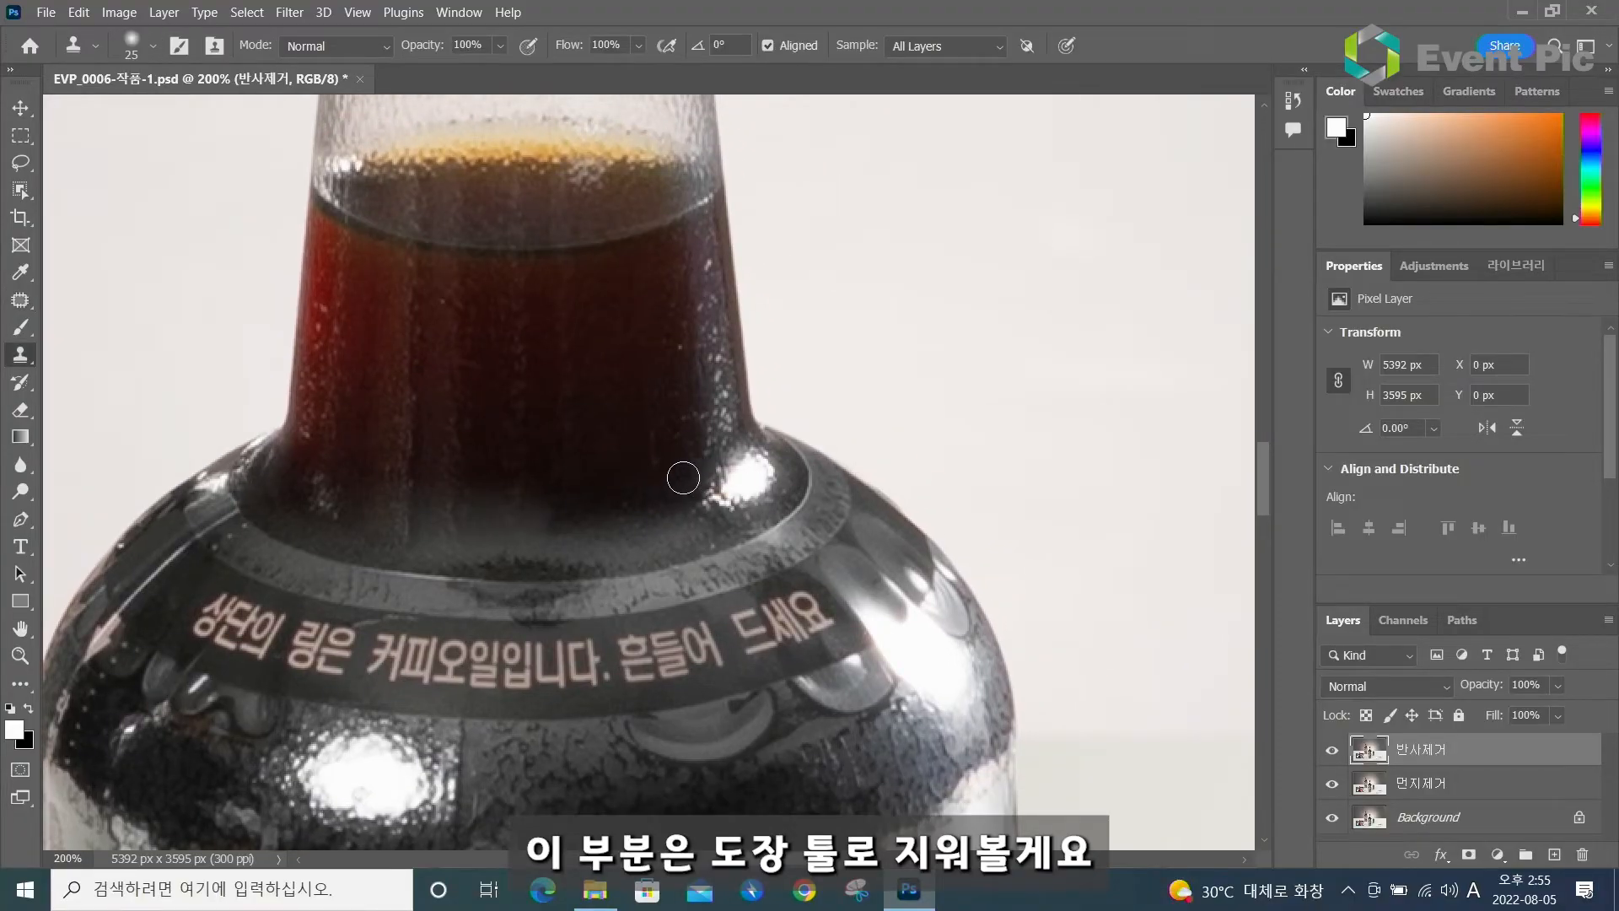
key(bracketright)
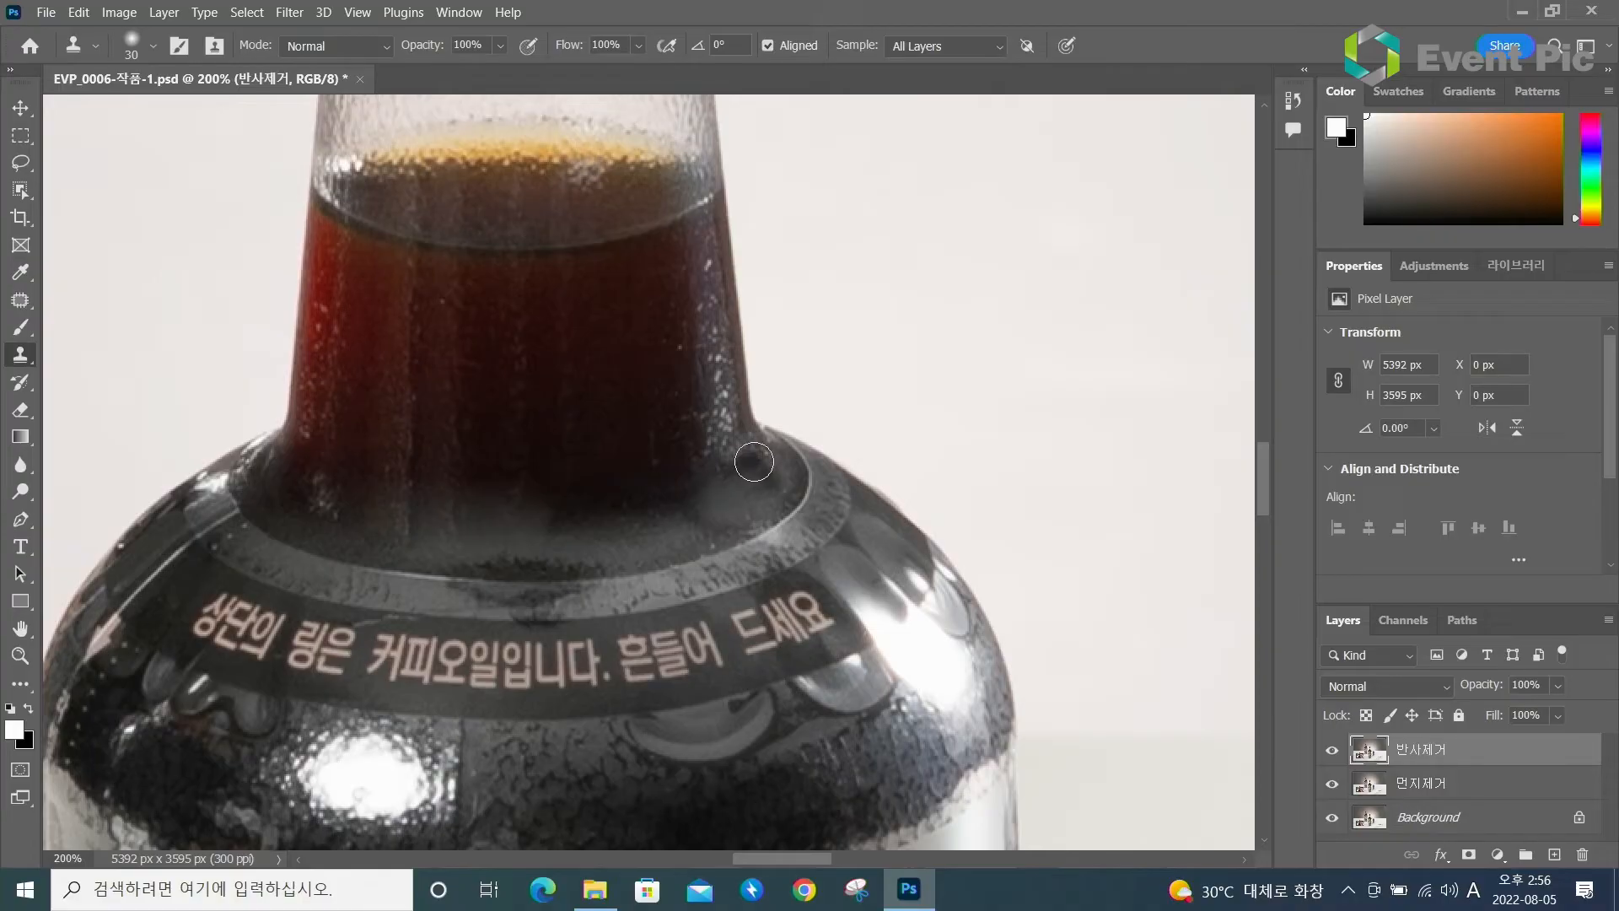
Patch out the large bright reflection on the front bottle's left shoulder with dark textured areas farther right on the shoulder
mouse_move(730, 474)
mouse_down()
mouse_move(499, 617)
mouse_move(761, 270)
mouse_up()
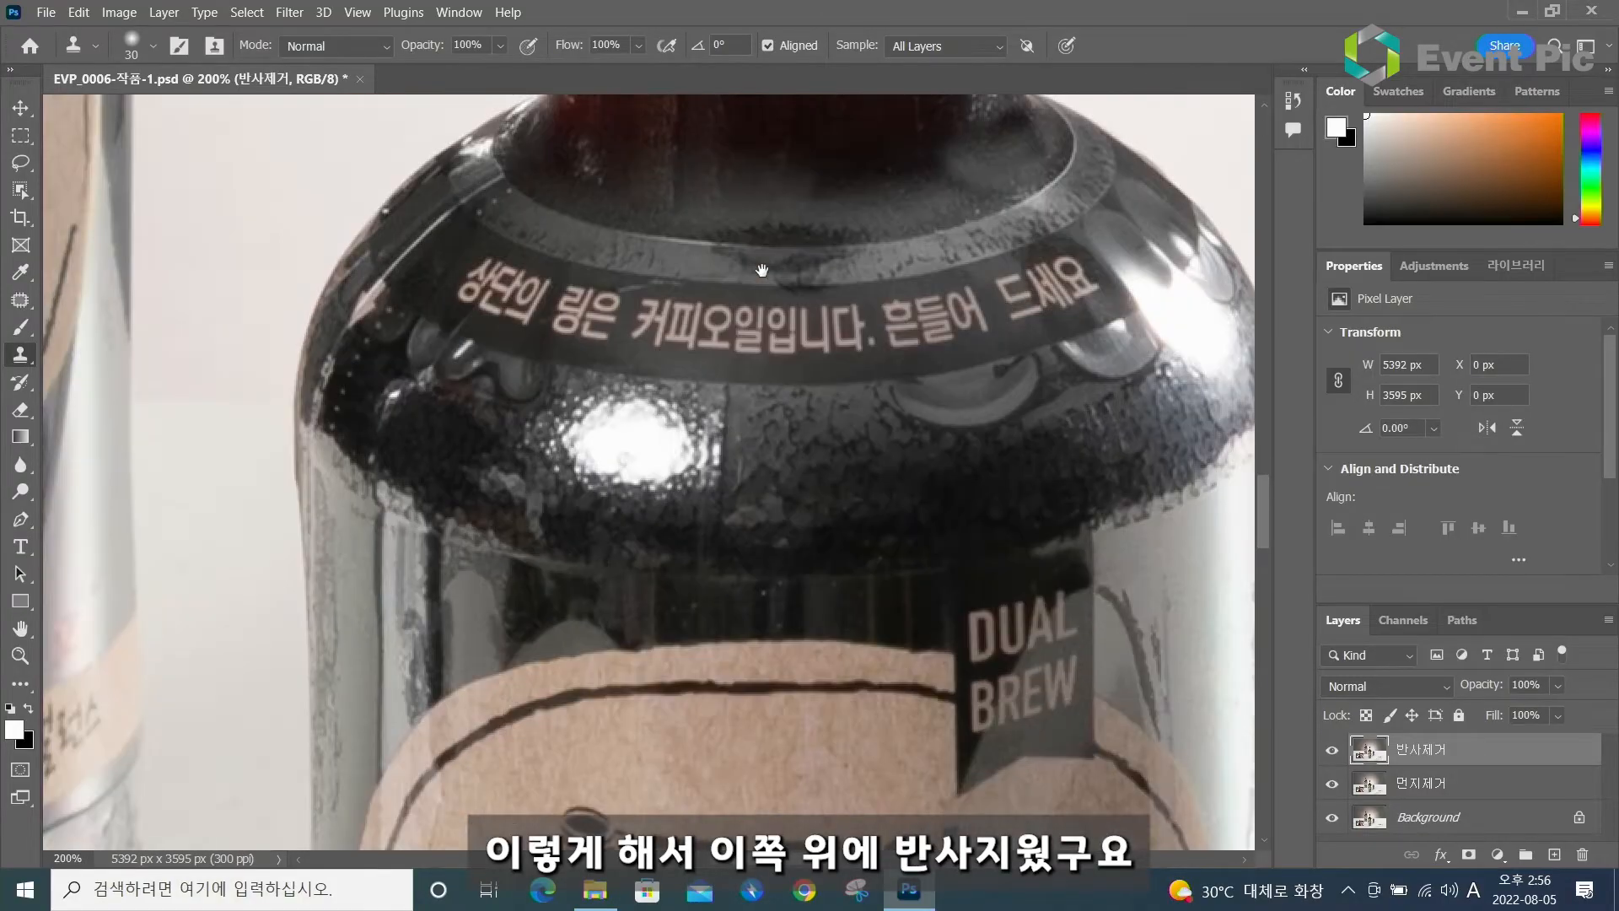
click(22, 299)
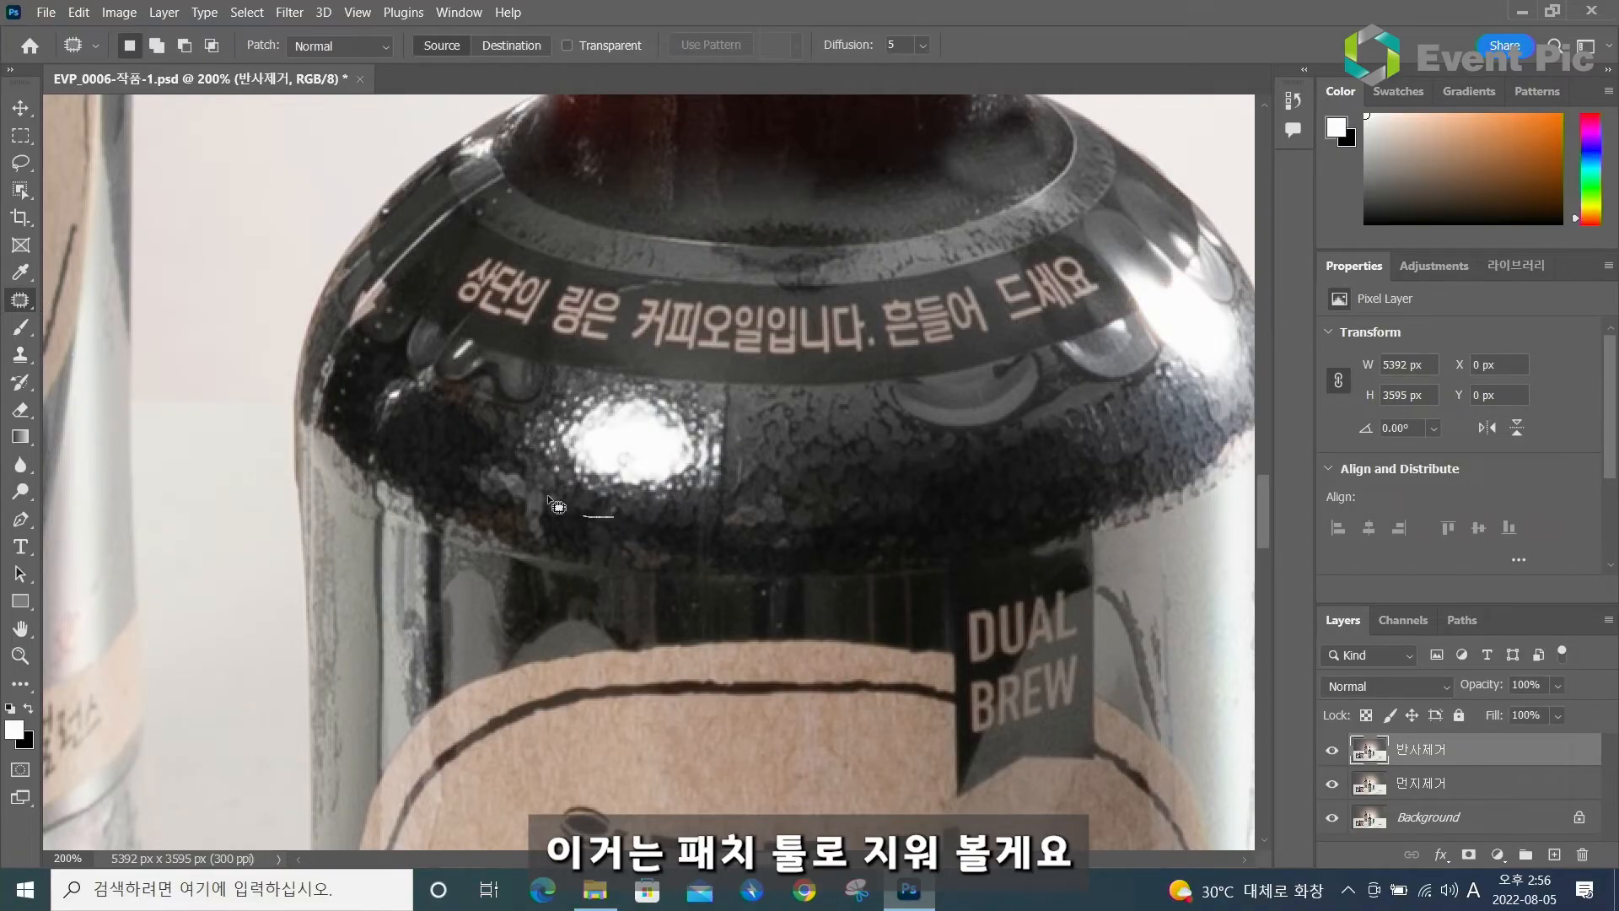
mouse_move(701, 403)
mouse_down()
mouse_move(730, 467)
mouse_move(613, 516)
mouse_up()
mouse_move(634, 447)
mouse_down()
mouse_move(854, 424)
mouse_move(873, 487)
mouse_up()
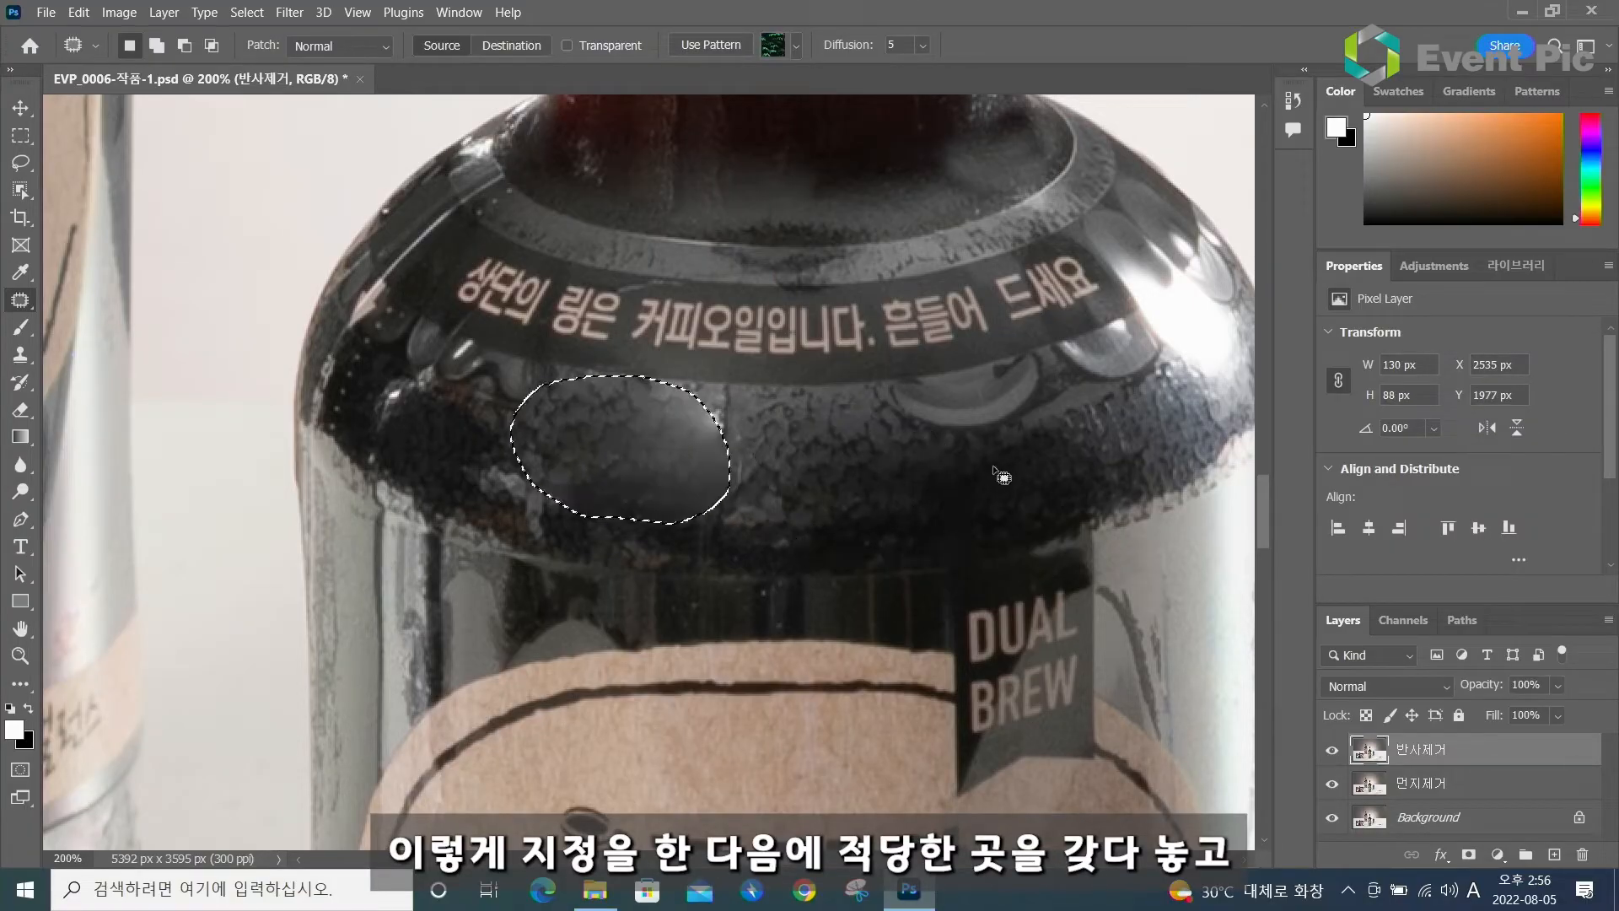
click(1000, 475)
mouse_move(711, 457)
mouse_down()
mouse_move(657, 394)
mouse_move(742, 457)
mouse_move(717, 458)
mouse_up()
drag(708, 426, 870, 495)
click(978, 490)
drag(916, 440, 630, 520)
Hide and show the 반사제거 layer to compare the bottles before and after the reflection removal
key(ctrl+0)
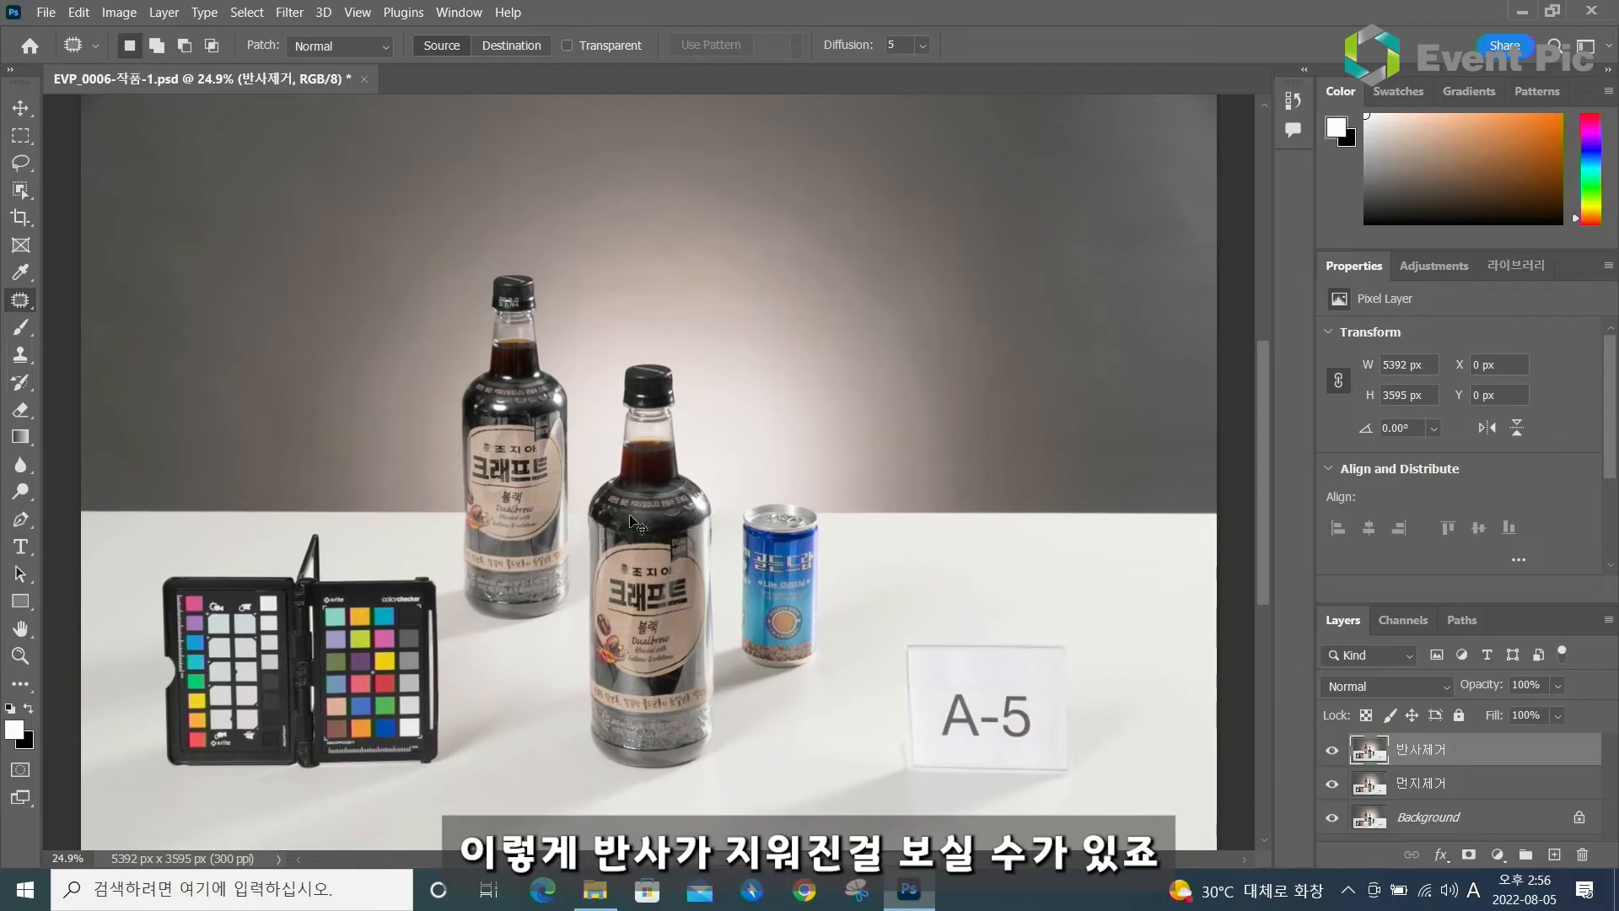
scroll(629, 513, up, 1)
drag(630, 448, 630, 445)
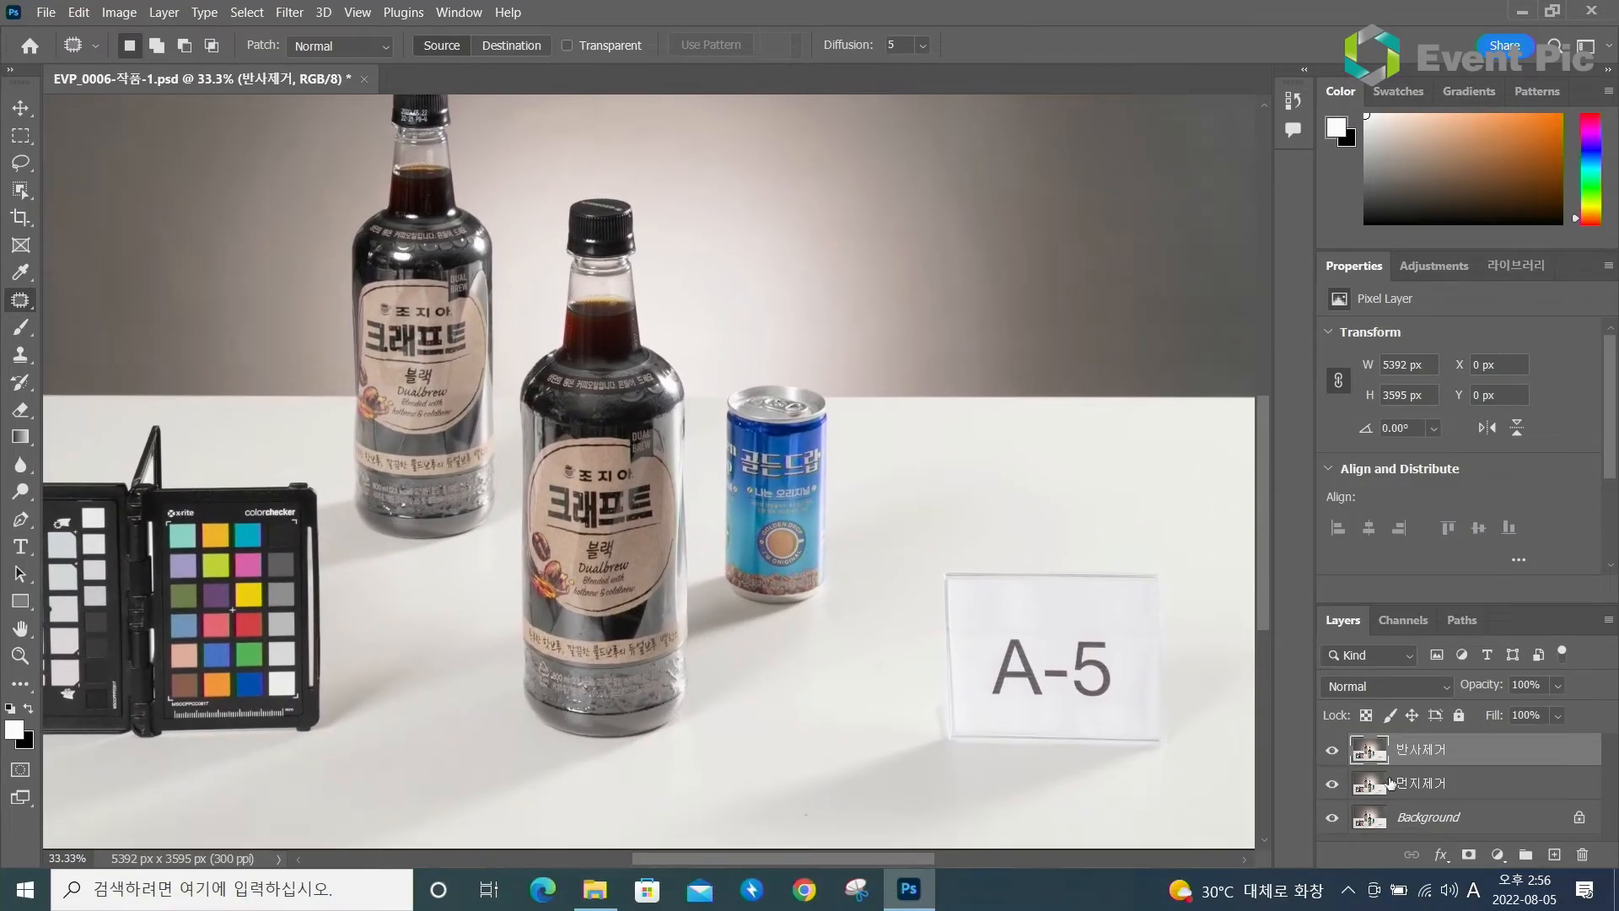
click(1332, 751)
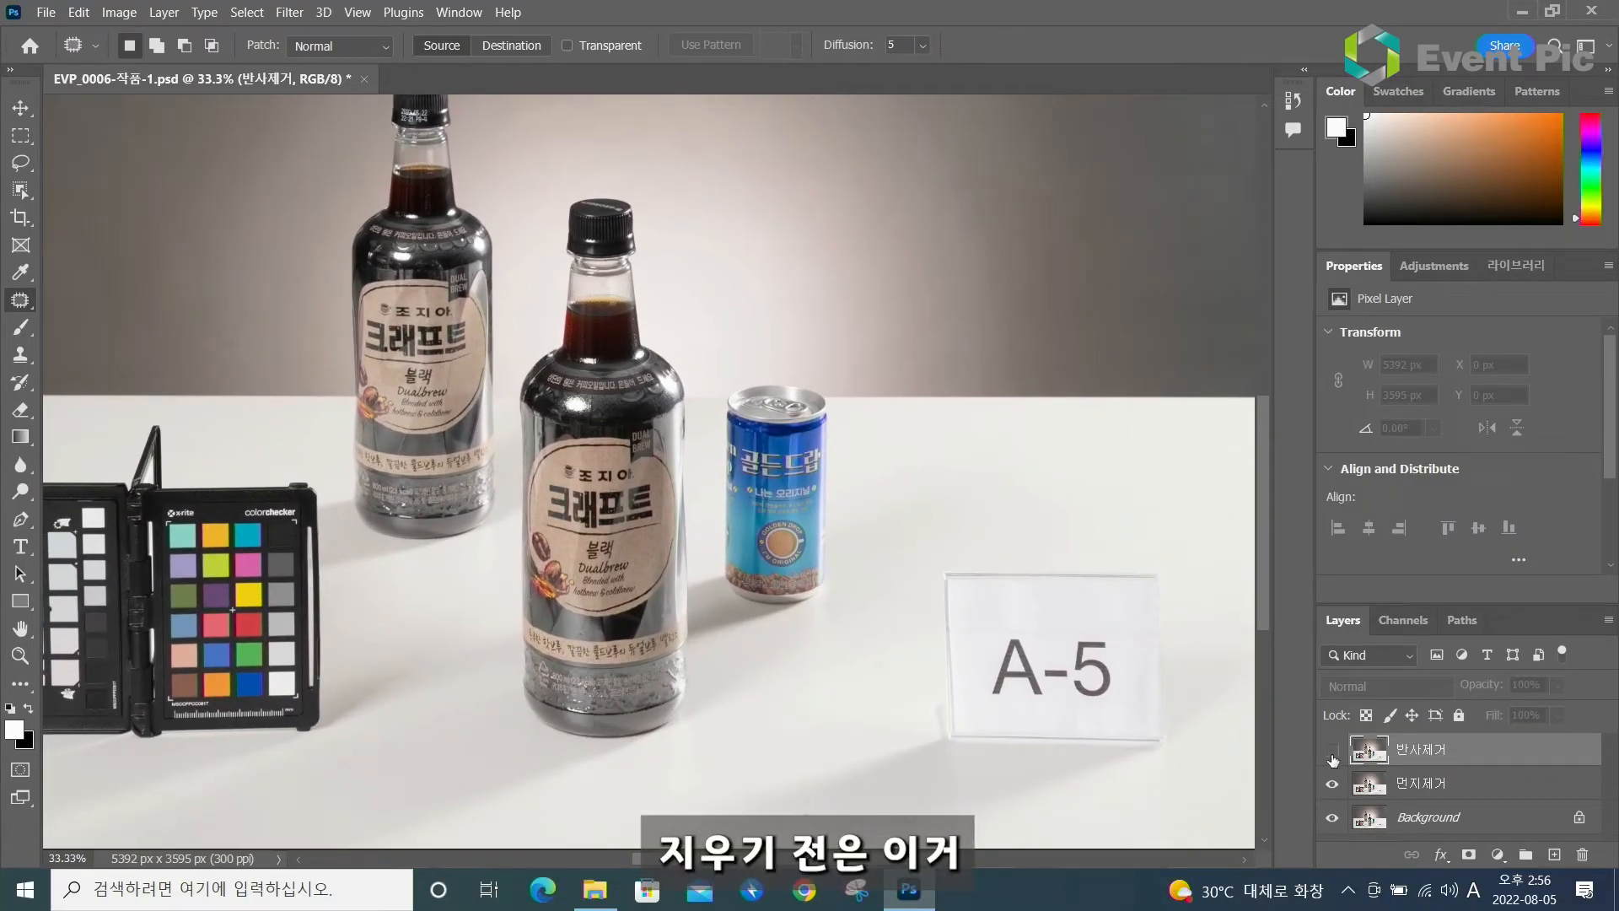
click(1332, 753)
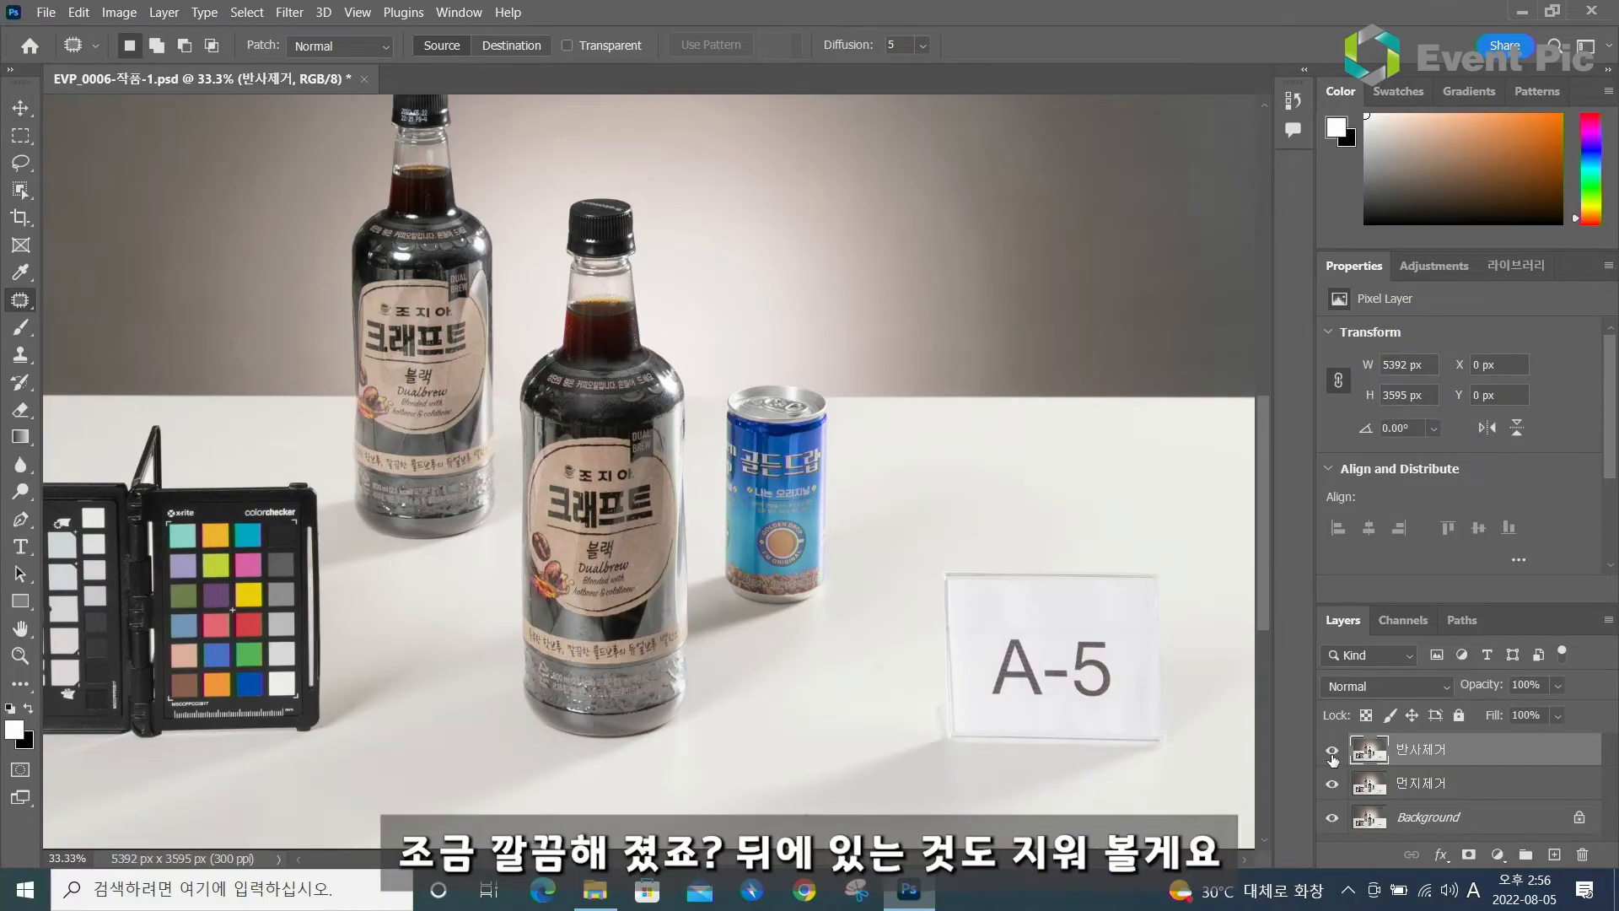
Patch out the bright reflection below the label band on the rear bottle's shoulder with dark texture from its right side
drag(544, 273, 635, 450)
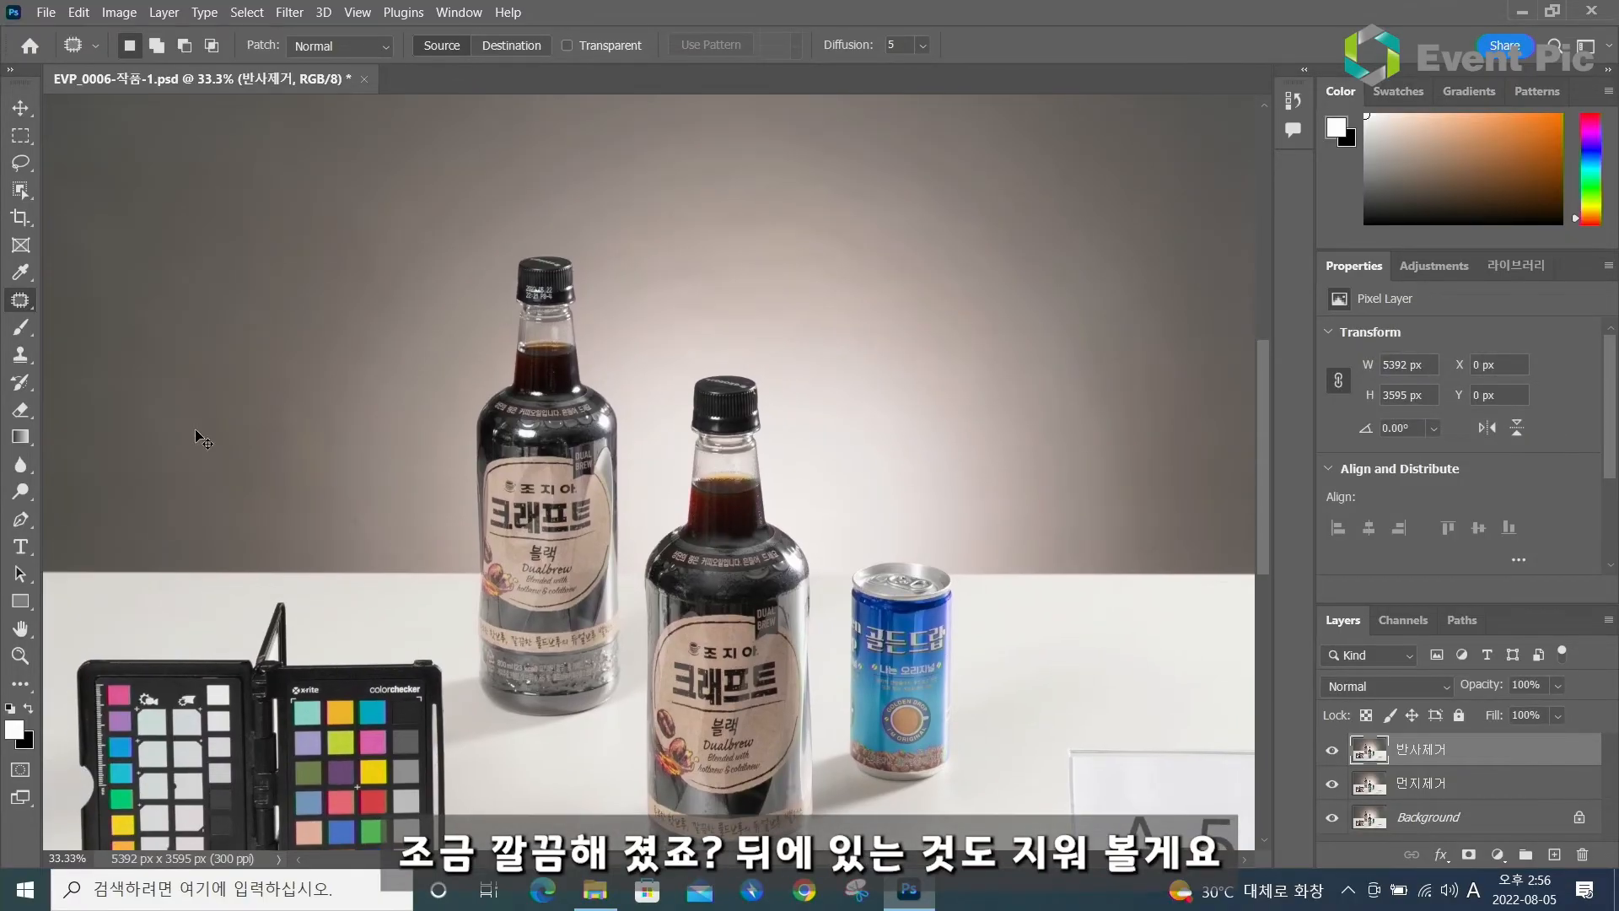
key(ctrl+plus)
key(ctrl+plus)
key(ctrl+plus)
key(ctrl+plus)
key(ctrl+plus)
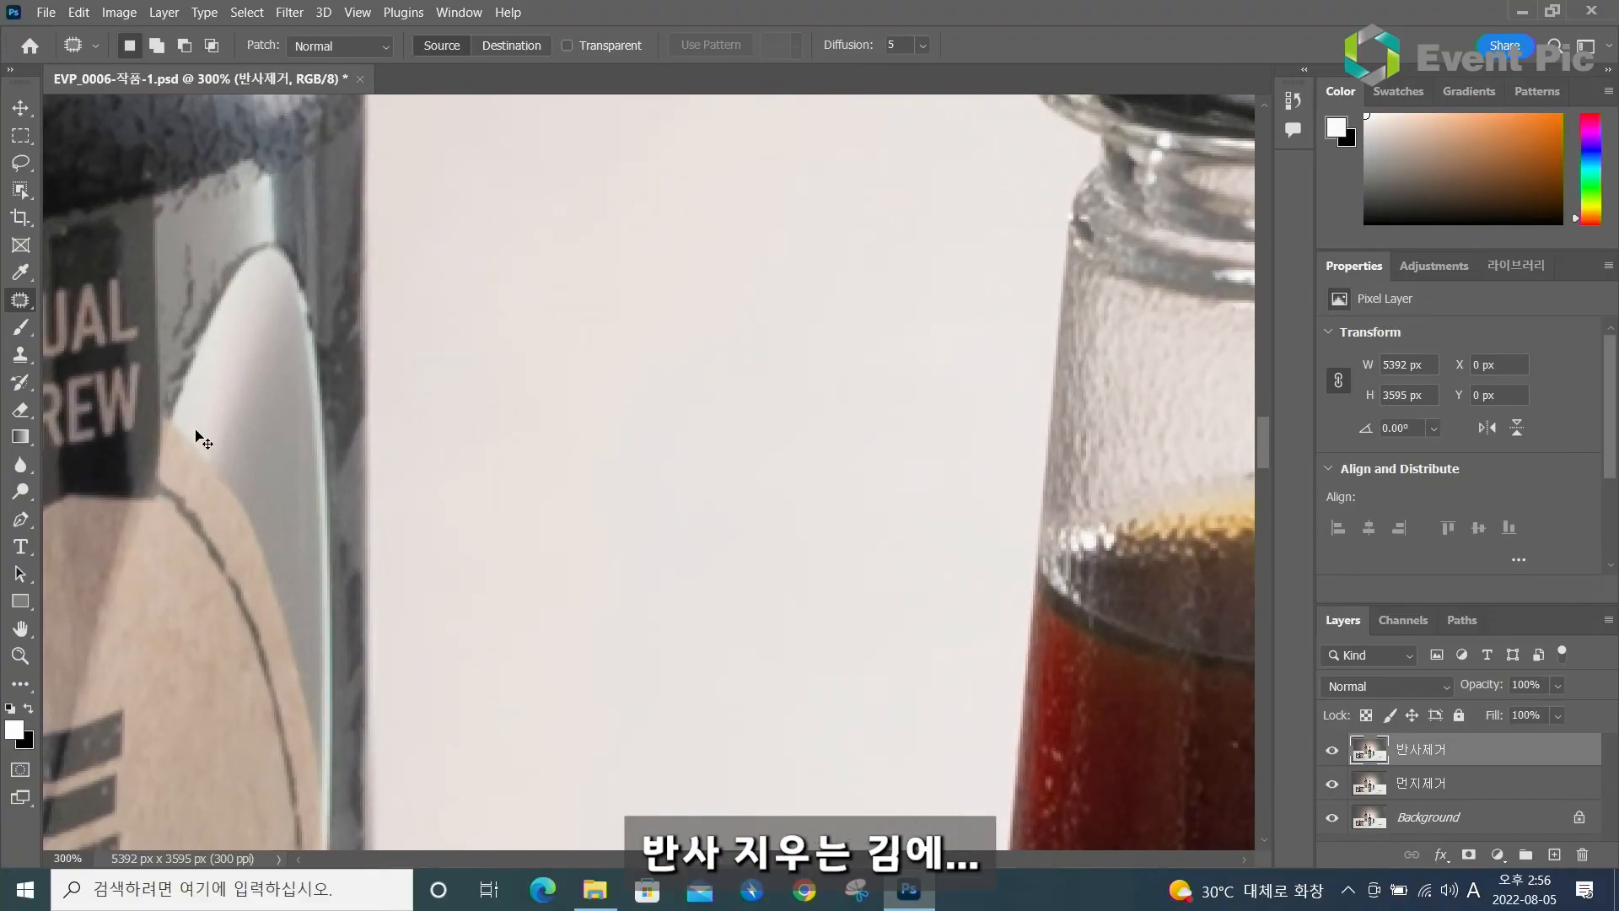
key(ctrl+minus)
key(ctrl+minus)
drag(305, 271, 852, 391)
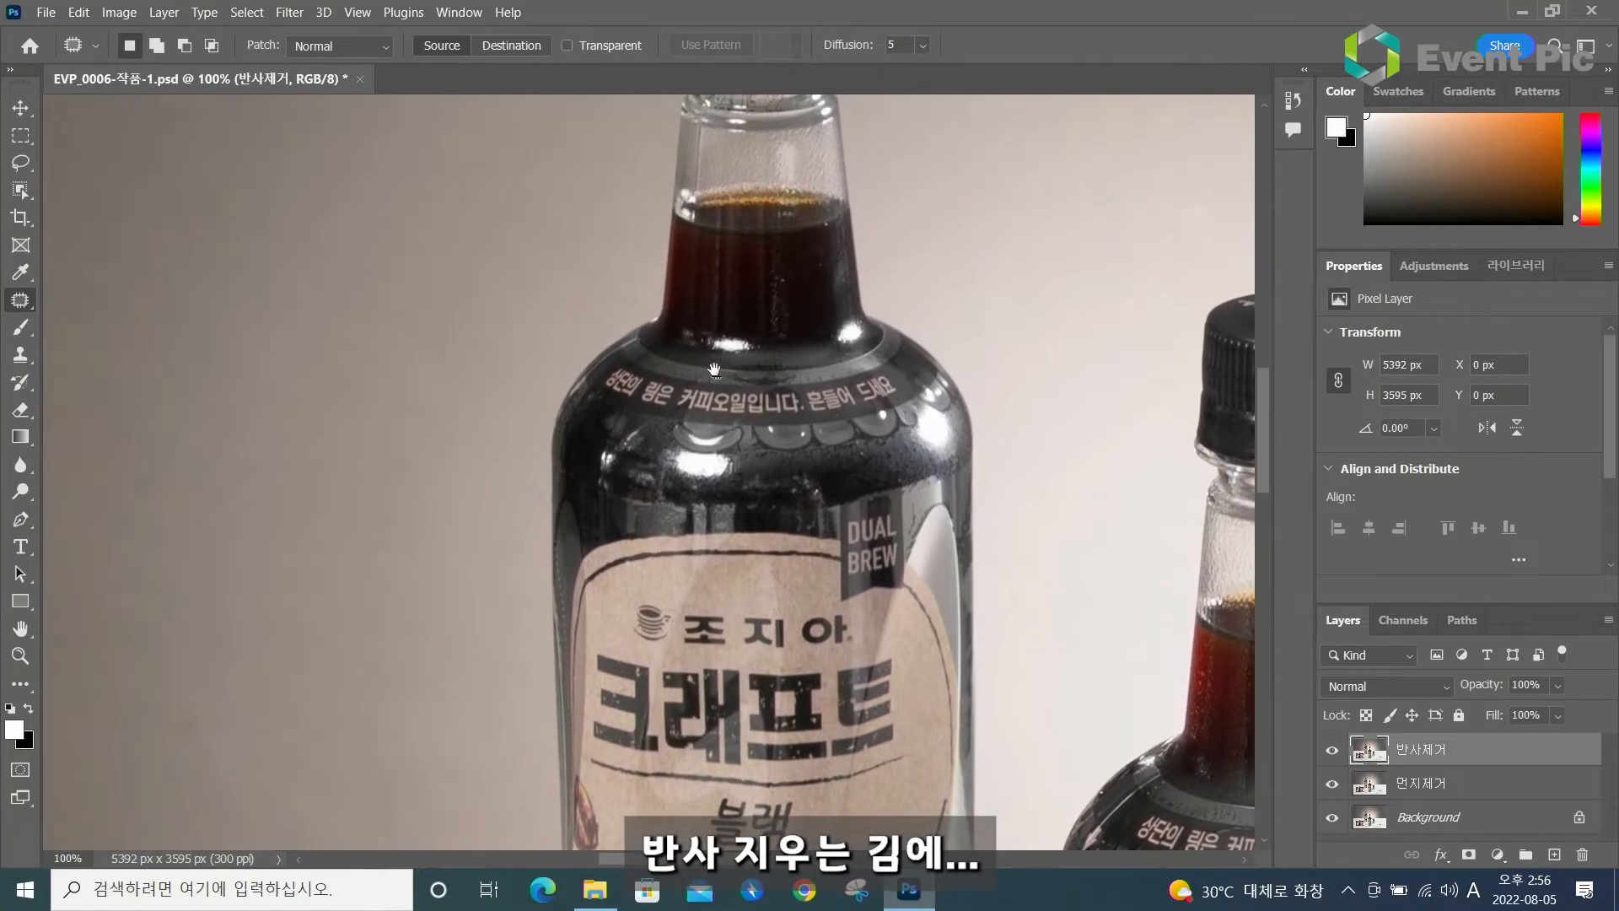
key(ctrl+plus)
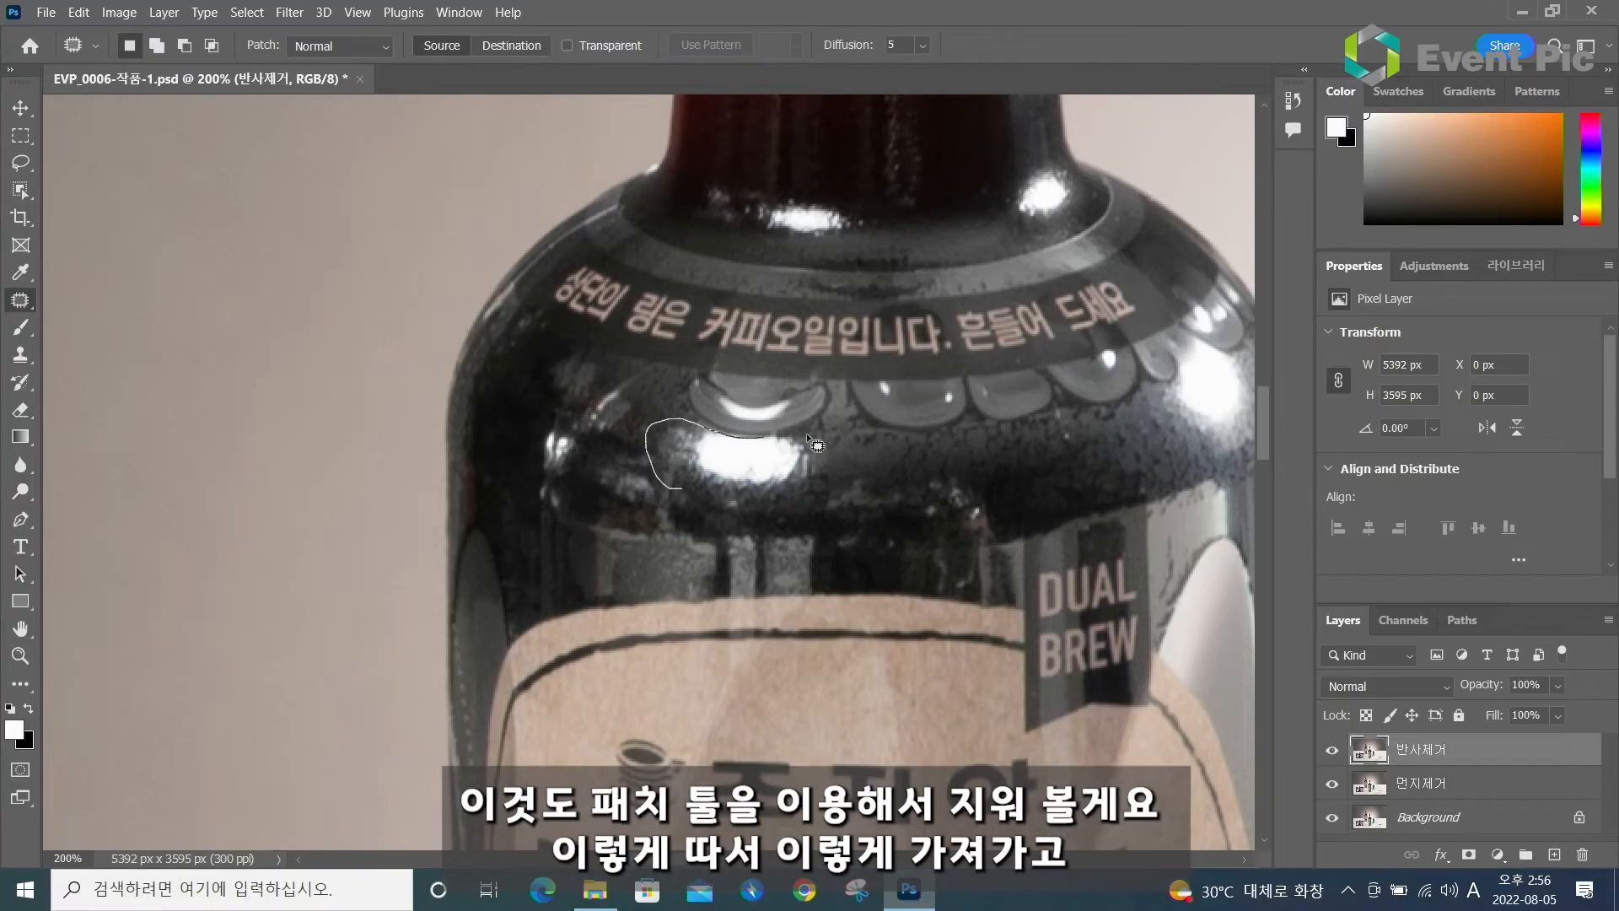
mouse_move(826, 487)
mouse_down()
mouse_move(716, 506)
mouse_move(1093, 472)
mouse_move(1164, 448)
mouse_up()
key(ctrl+d)
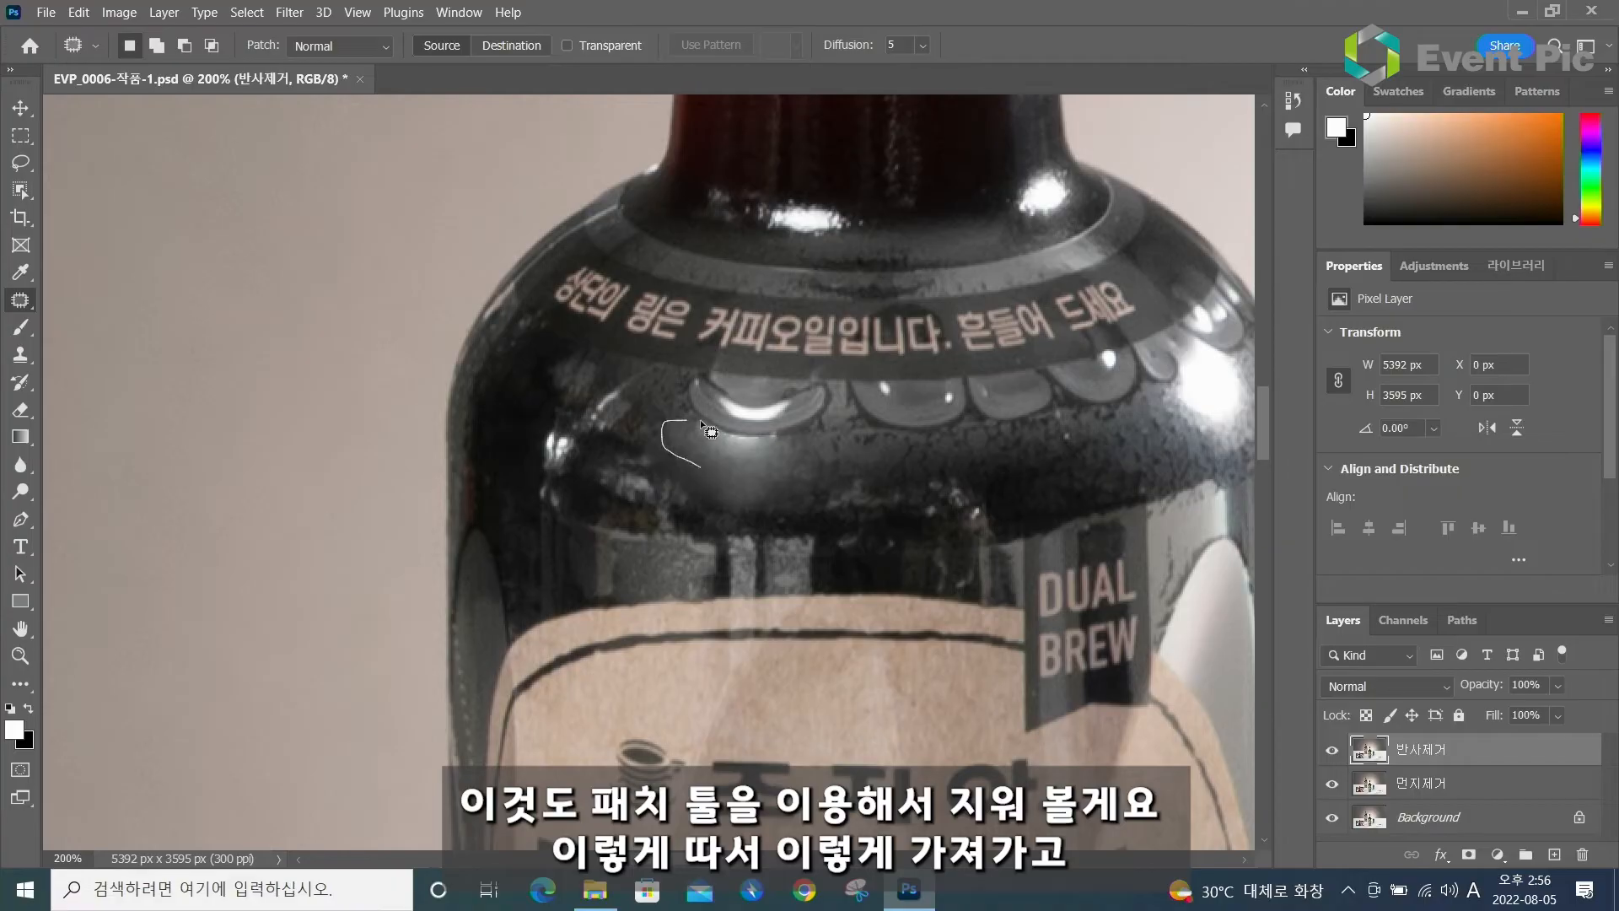
Patch the hazy remnant of the reflection on the rear bottle's shoulder with the dark area beside it
drag(697, 420, 776, 436)
drag(757, 491, 730, 484)
mouse_move(742, 472)
mouse_down()
mouse_move(947, 472)
mouse_move(1018, 490)
mouse_up()
key(ctrl+d)
Clone Stamp nearby dark texture over the remaining haze and highlights on the rear bottle's left shoulder
drag(896, 478, 800, 500)
key(s)
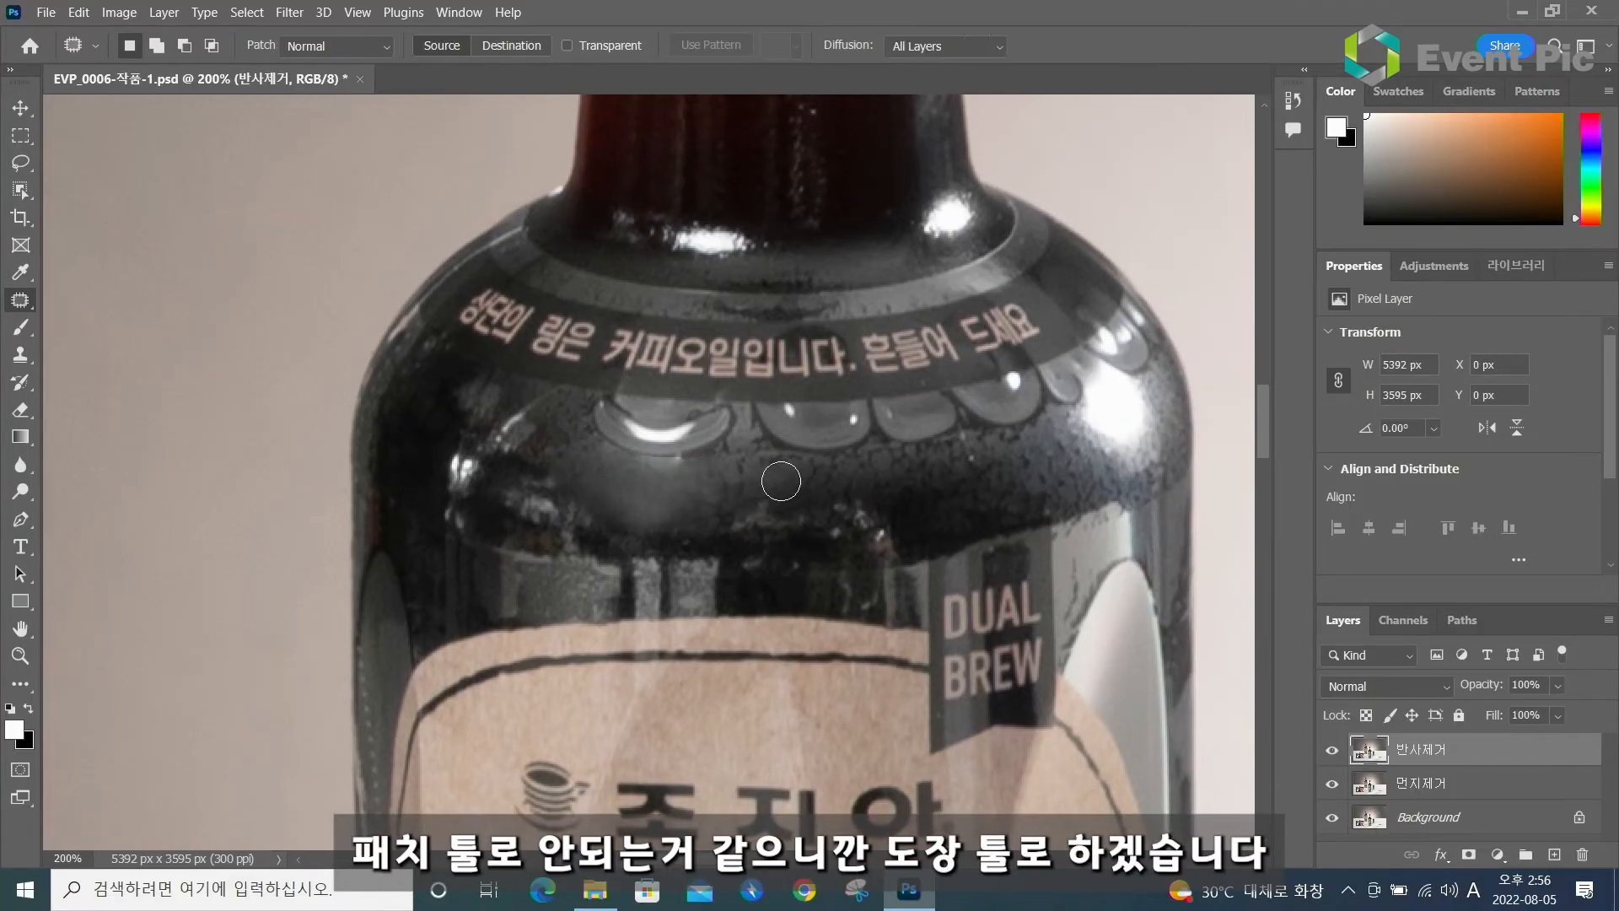
alt+click(802, 496)
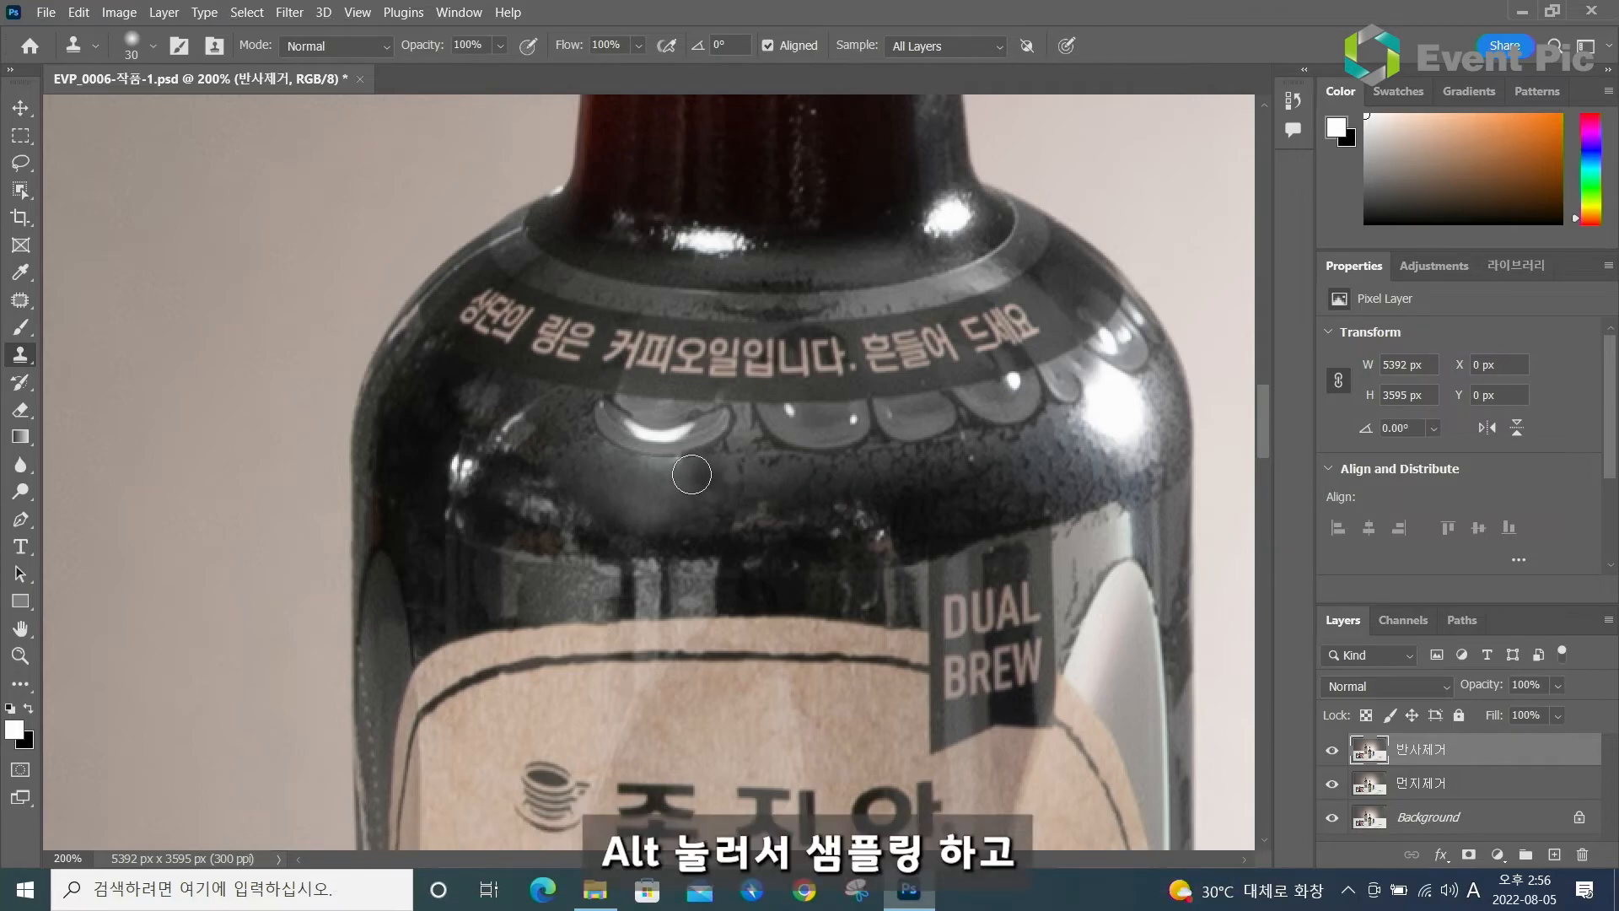
mouse_move(692, 498)
mouse_down()
mouse_move(661, 521)
mouse_move(735, 471)
mouse_move(668, 477)
mouse_move(706, 494)
mouse_move(607, 465)
mouse_move(607, 497)
mouse_move(574, 506)
mouse_move(577, 531)
mouse_move(633, 514)
mouse_move(586, 499)
mouse_up()
alt+click(747, 467)
alt+click(802, 483)
alt+click(860, 478)
alt+click(576, 531)
click(607, 489)
alt+click(573, 453)
alt+click(581, 449)
click(625, 497)
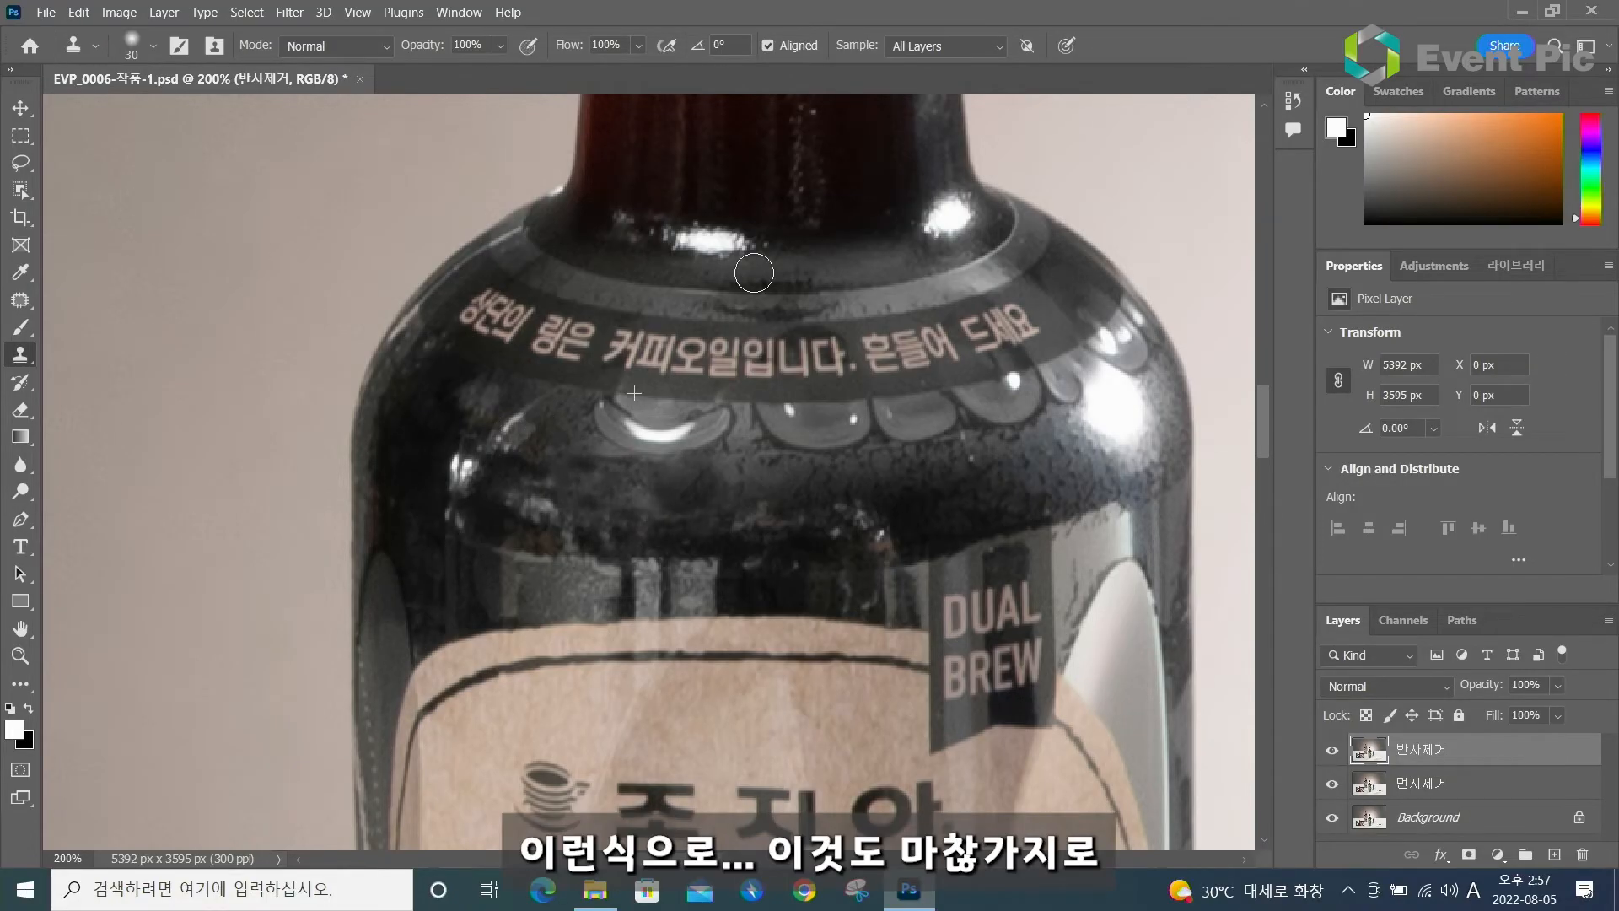
Clone dark liquid over the bright reflections at the middle and right of the rear bottle's neck base
scroll(753, 298, up, 3)
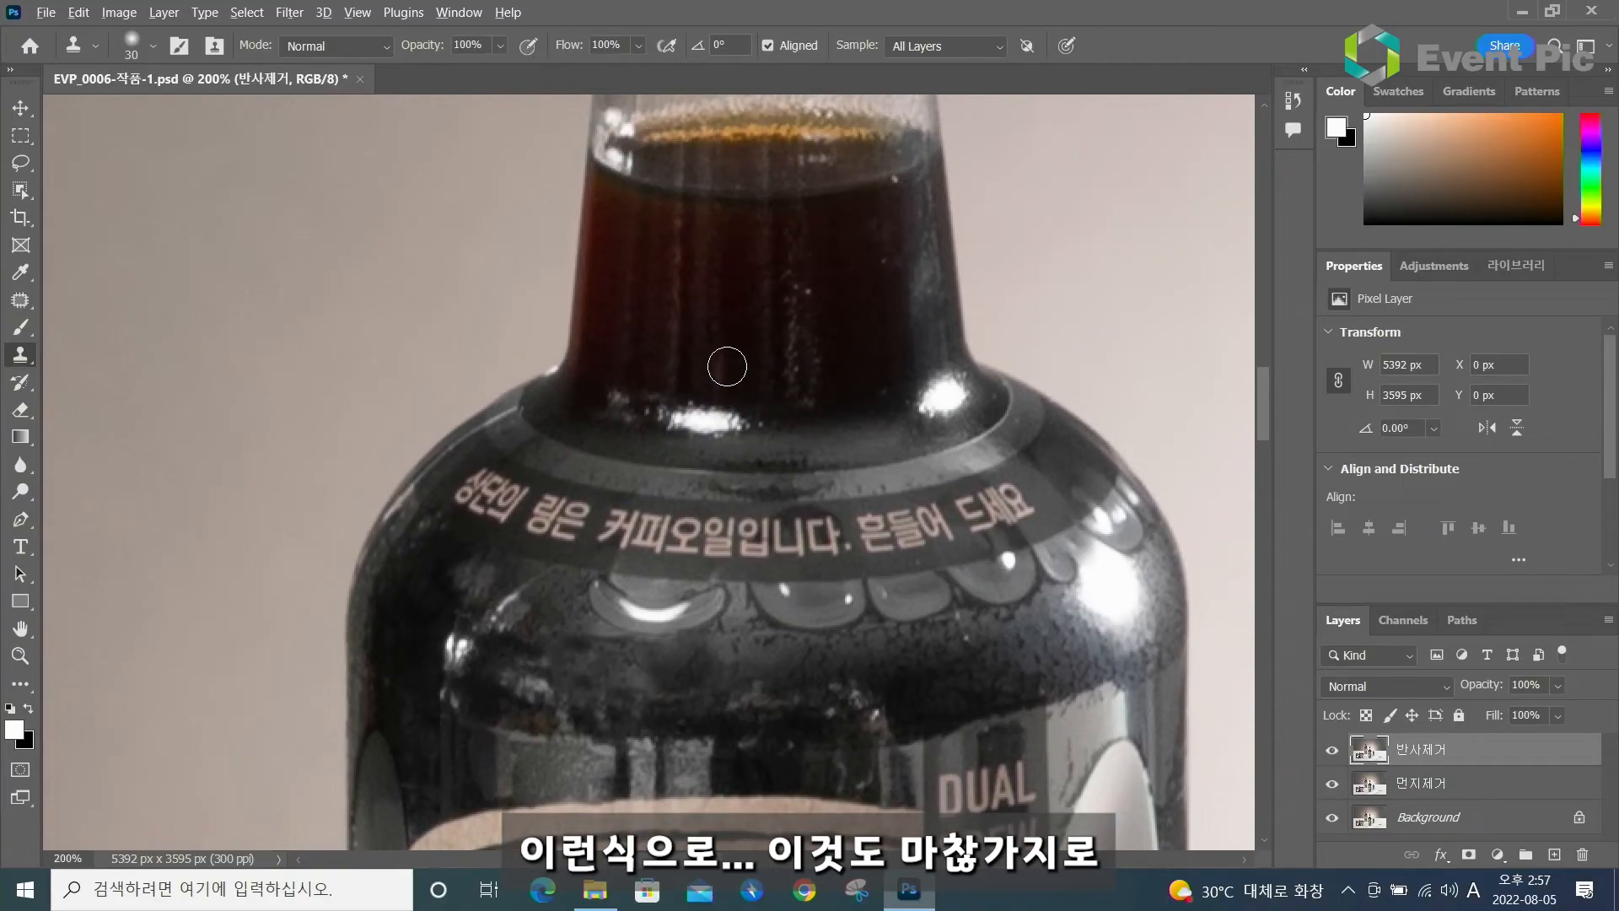
alt+click(731, 371)
drag(751, 424, 684, 417)
mouse_move(925, 396)
mouse_down()
mouse_move(644, 455)
mouse_move(667, 444)
mouse_move(657, 467)
mouse_up()
alt+click(620, 417)
Try to clone dark texture over the large bright reflection on the rear bottle's right shoulder
mouse_move(805, 612)
mouse_down()
mouse_move(637, 461)
mouse_move(650, 525)
mouse_move(648, 499)
mouse_move(682, 543)
mouse_move(694, 517)
mouse_move(672, 510)
mouse_move(693, 489)
mouse_move(658, 487)
mouse_up()
alt+click(599, 553)
alt+click(475, 570)
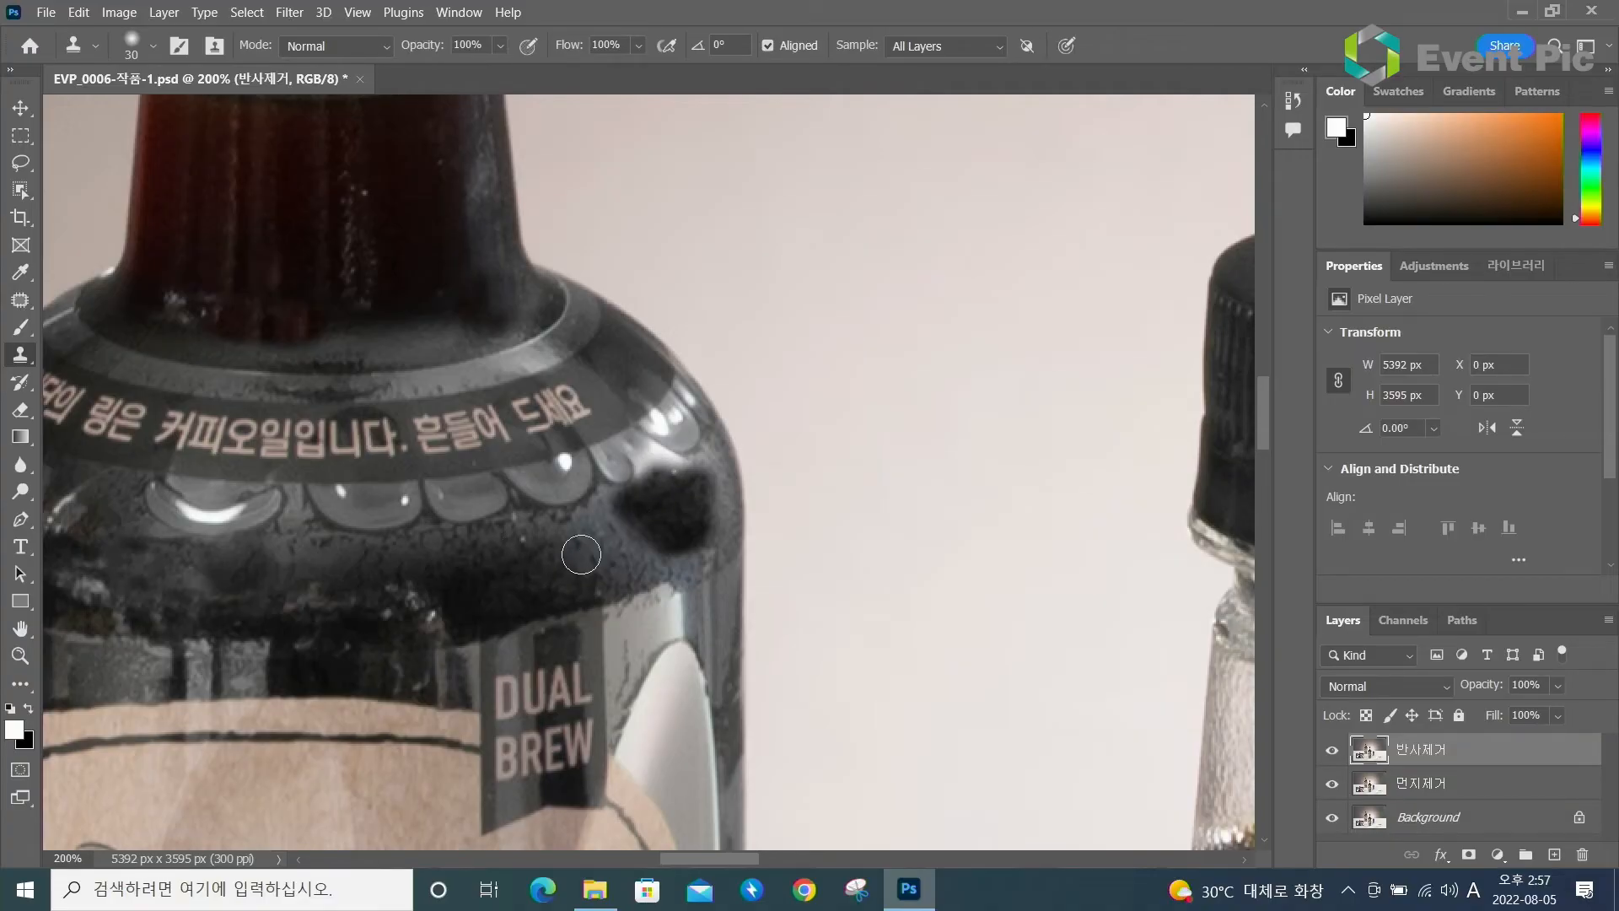
Undo the clone strokes over the reflection on the rear bottle's right shoulder
key(ctrl+z)
key(ctrl+z)
key(ctrl+z)
key(ctrl+z)
key(ctrl+z)
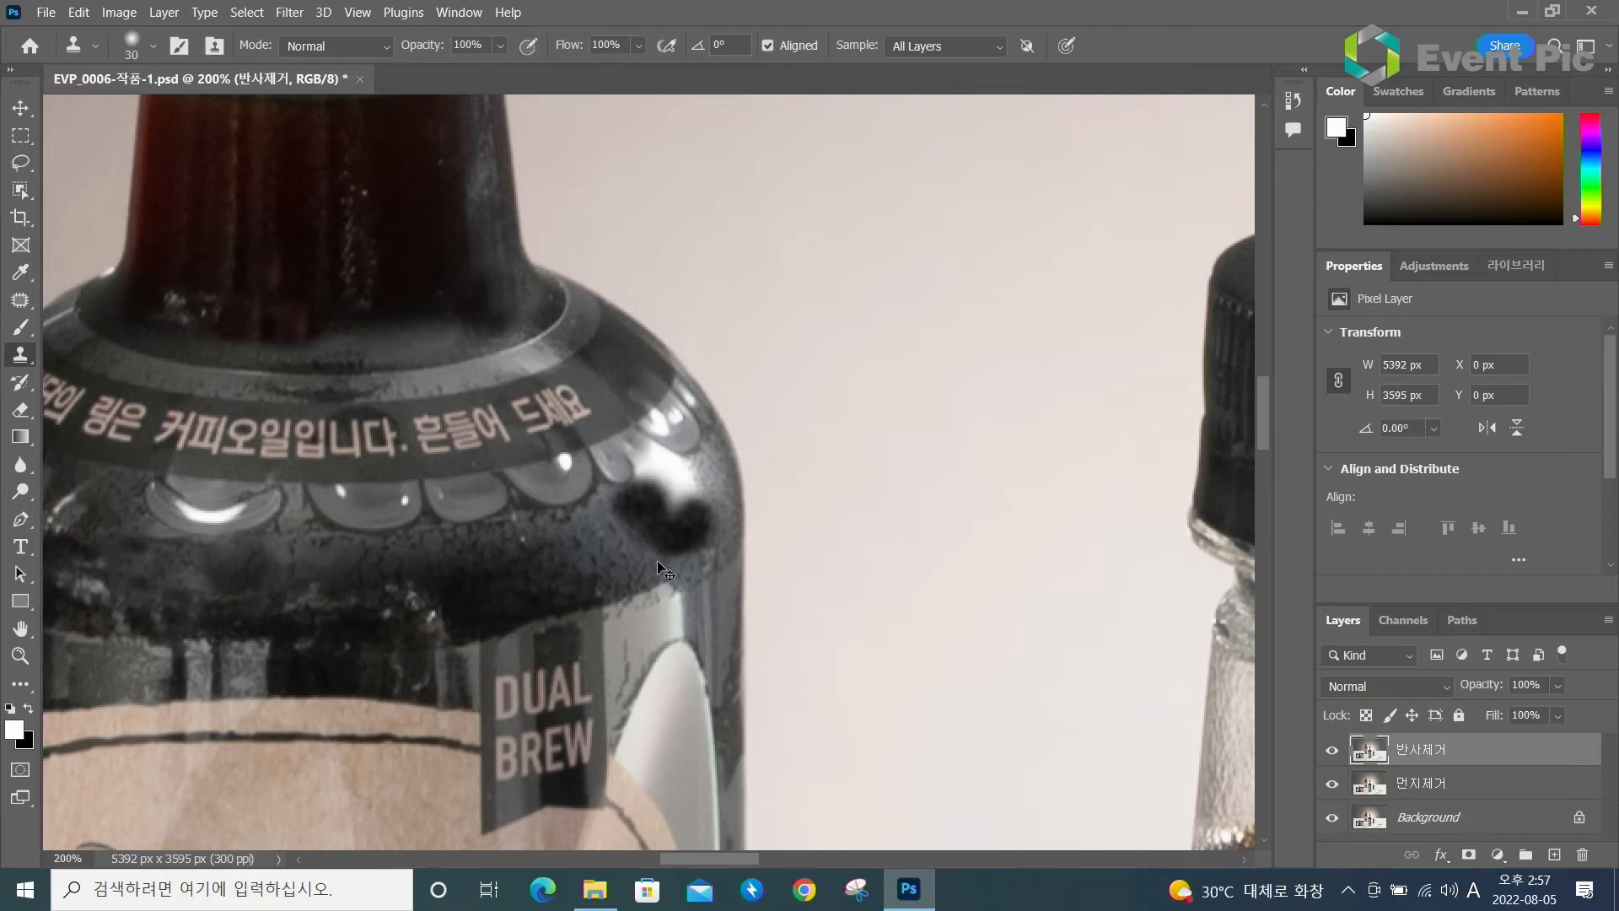
key(ctrl+z)
key(ctrl+z)
key(ctrl+z)
key(ctrl+z)
key(ctrl+z)
key(ctrl+z)
key(ctrl+z)
key(ctrl+z)
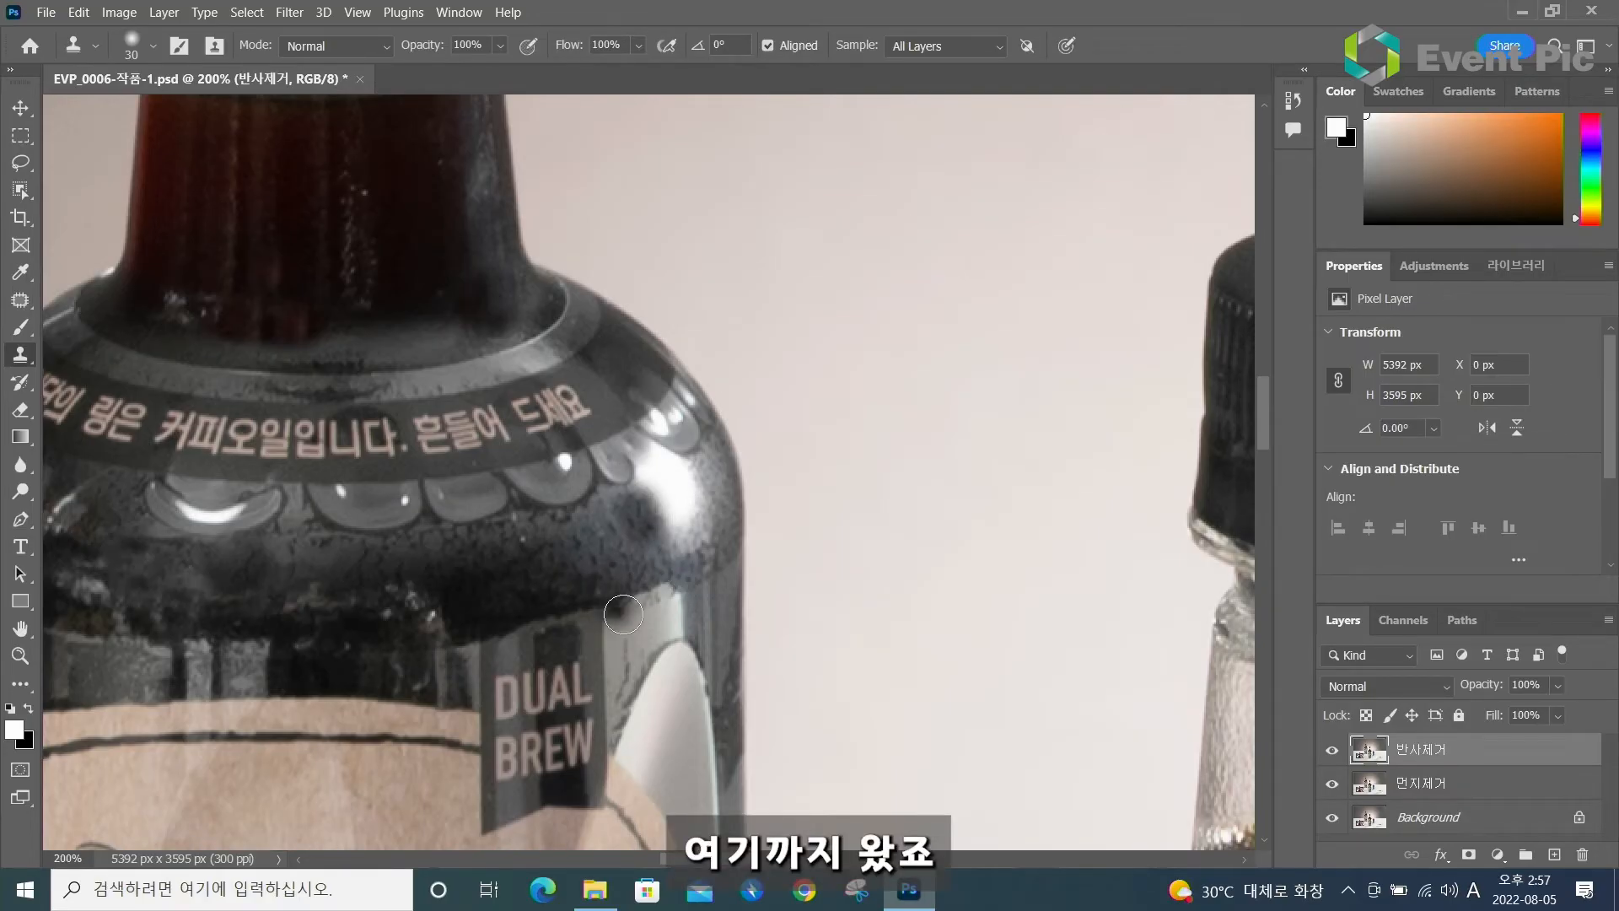
Try to patch the large bright reflection on the rear bottle's right shoulder with the dark texture beside it, and undo the result
click(38, 309)
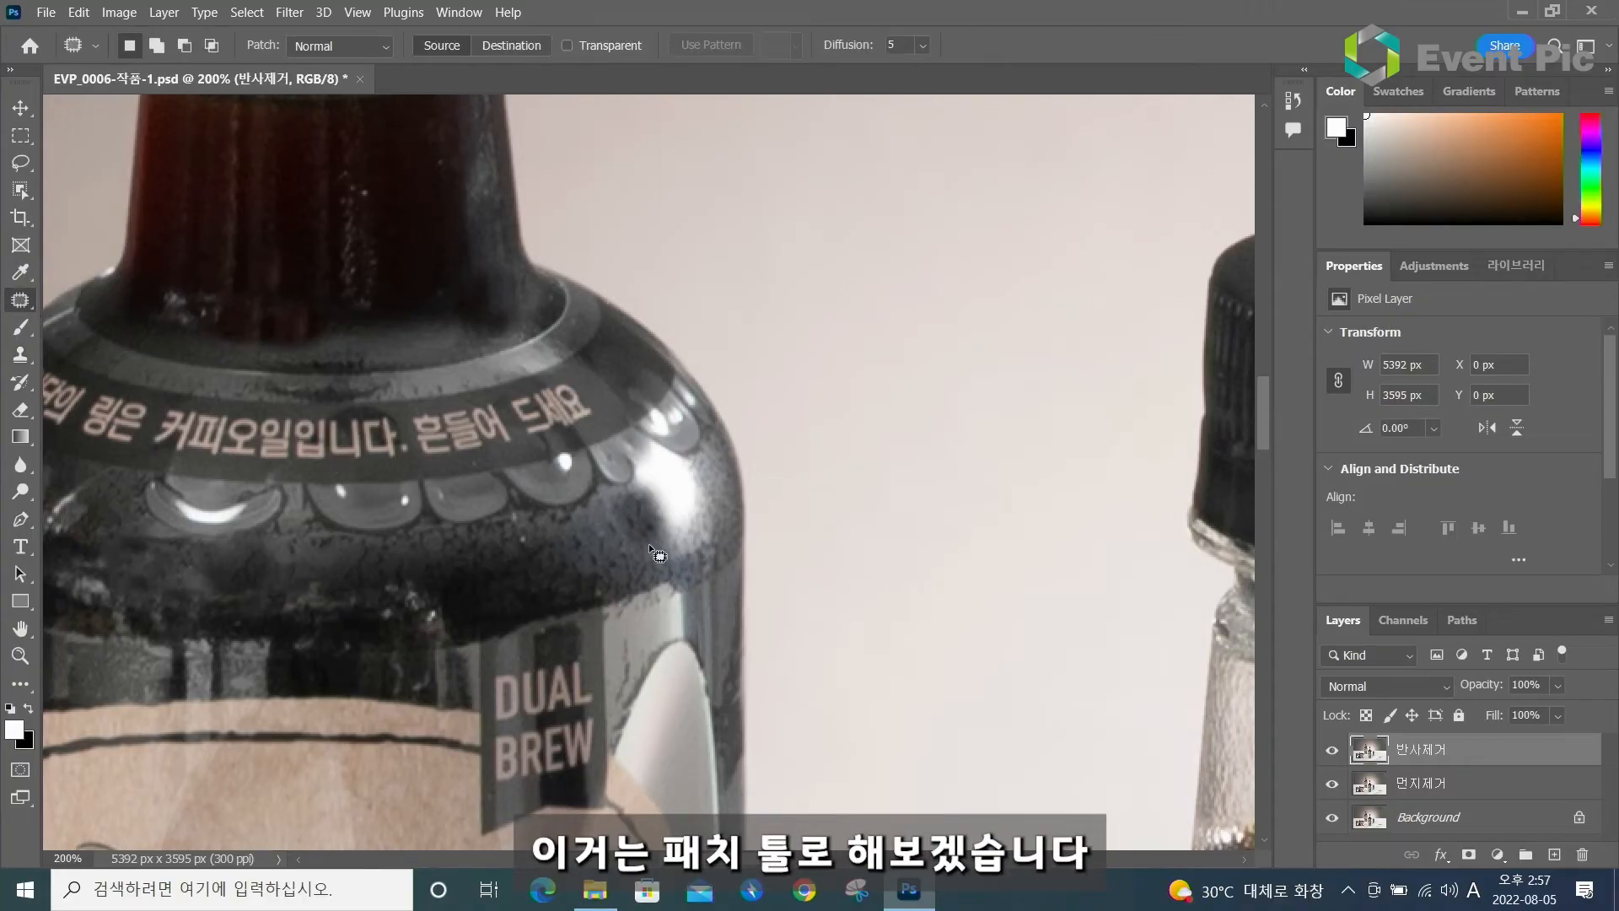
mouse_move(709, 546)
mouse_down()
mouse_move(687, 561)
mouse_move(513, 550)
mouse_up()
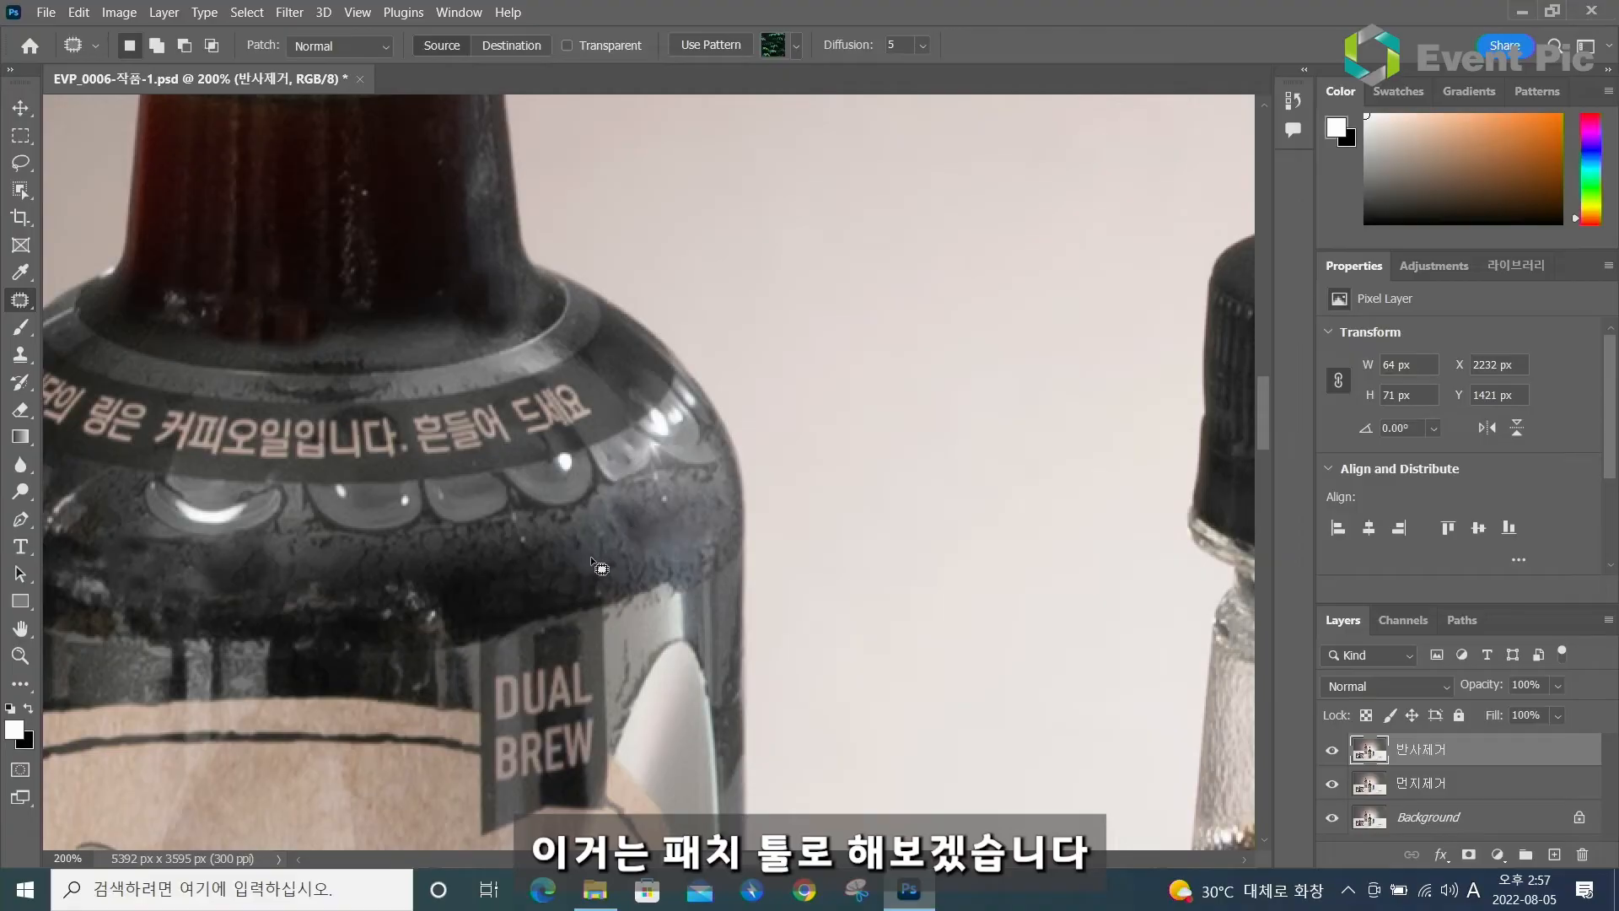
key(ctrl+d)
key(ctrl+z)
key(ctrl+z)
key(ctrl+z)
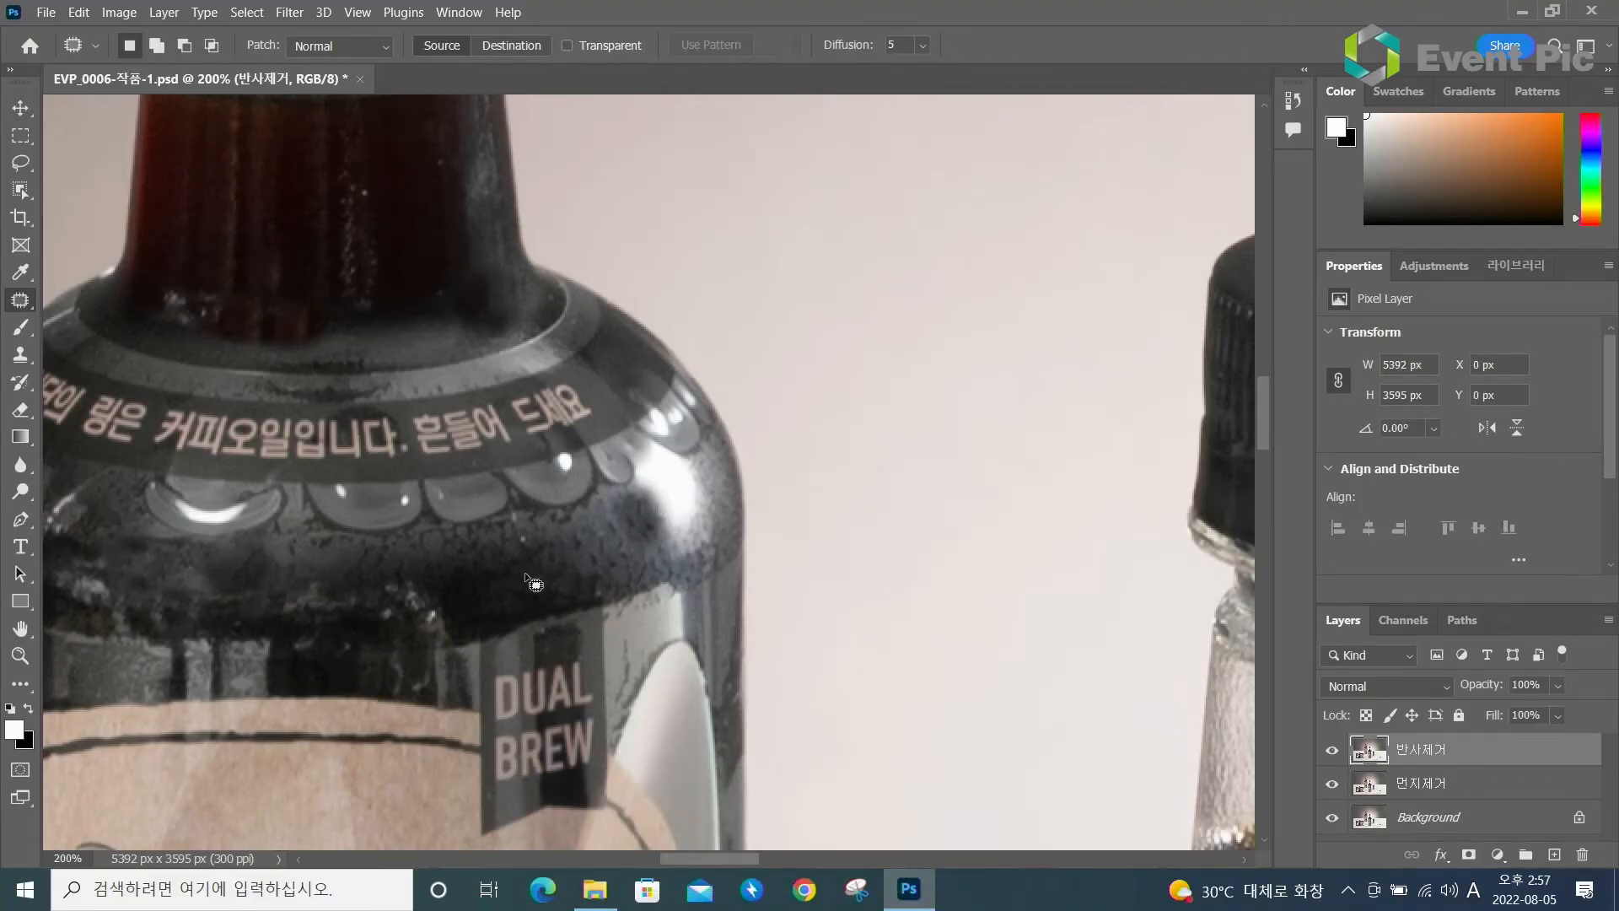
Clone Stamp nearby dark texture over the large bright reflection on the rear bottle's right shoulder, below the droplet-shaped label edge
key(s)
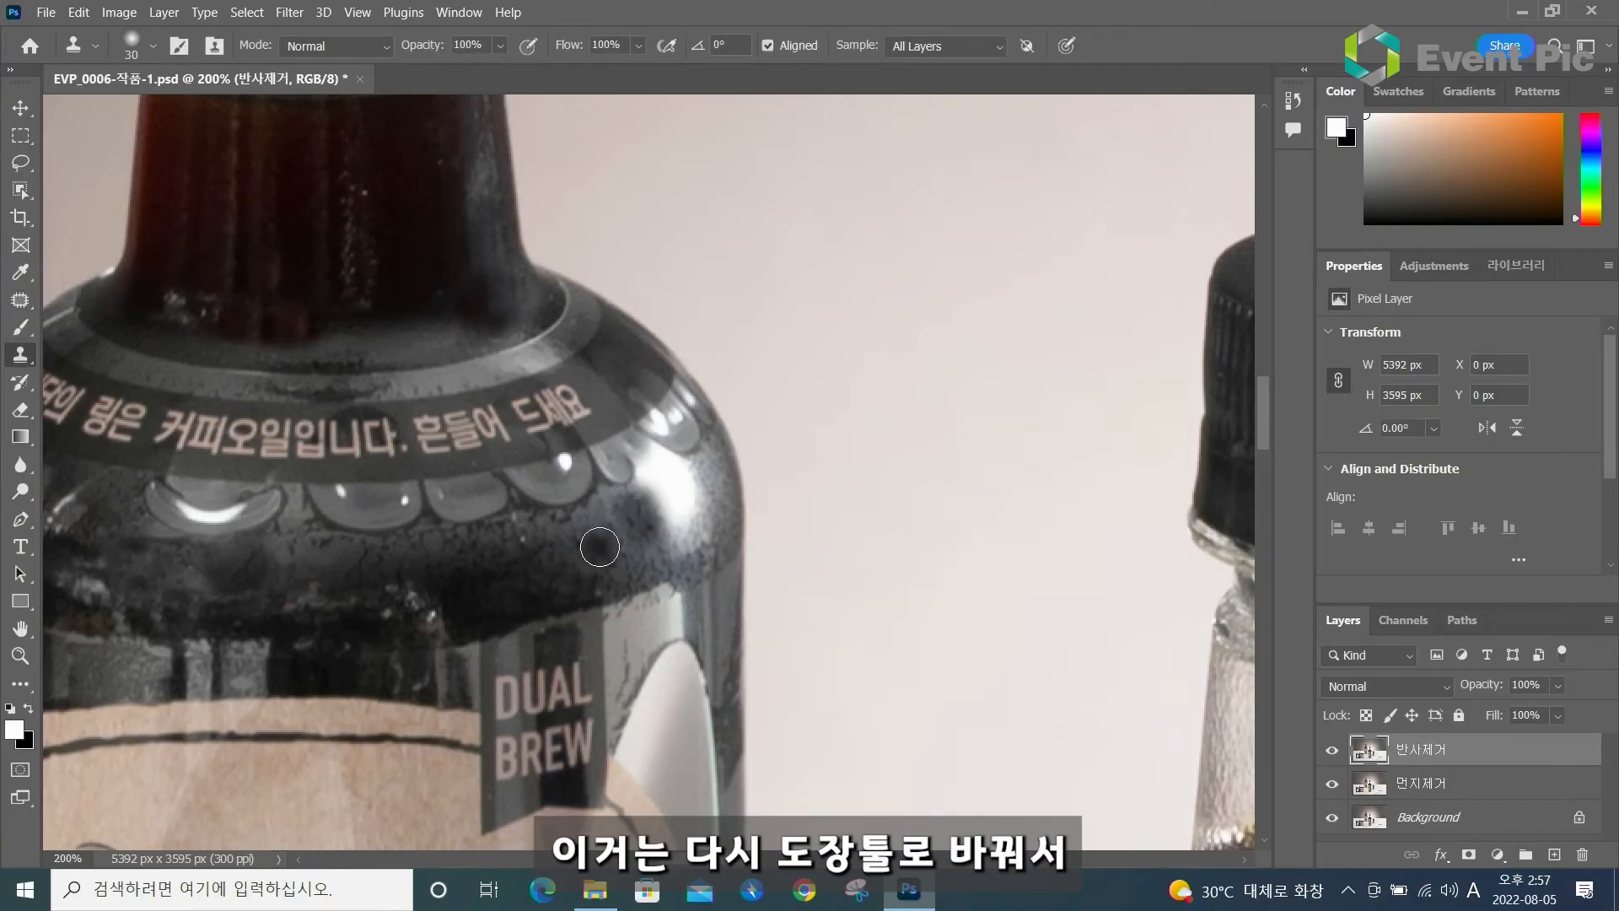
alt+click(592, 535)
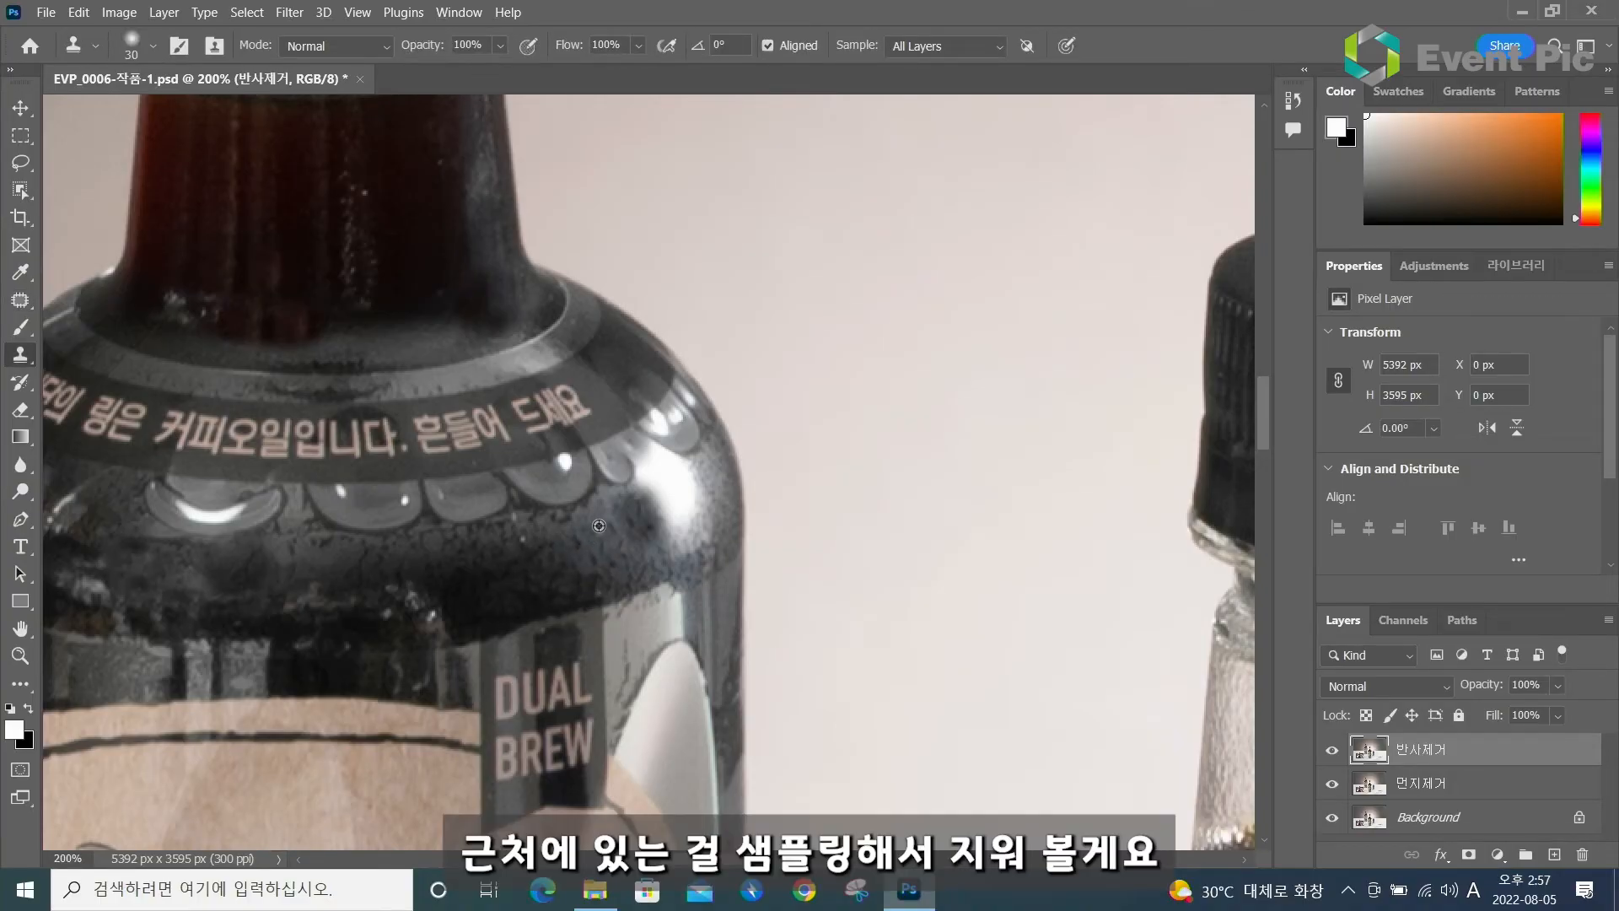
click(643, 514)
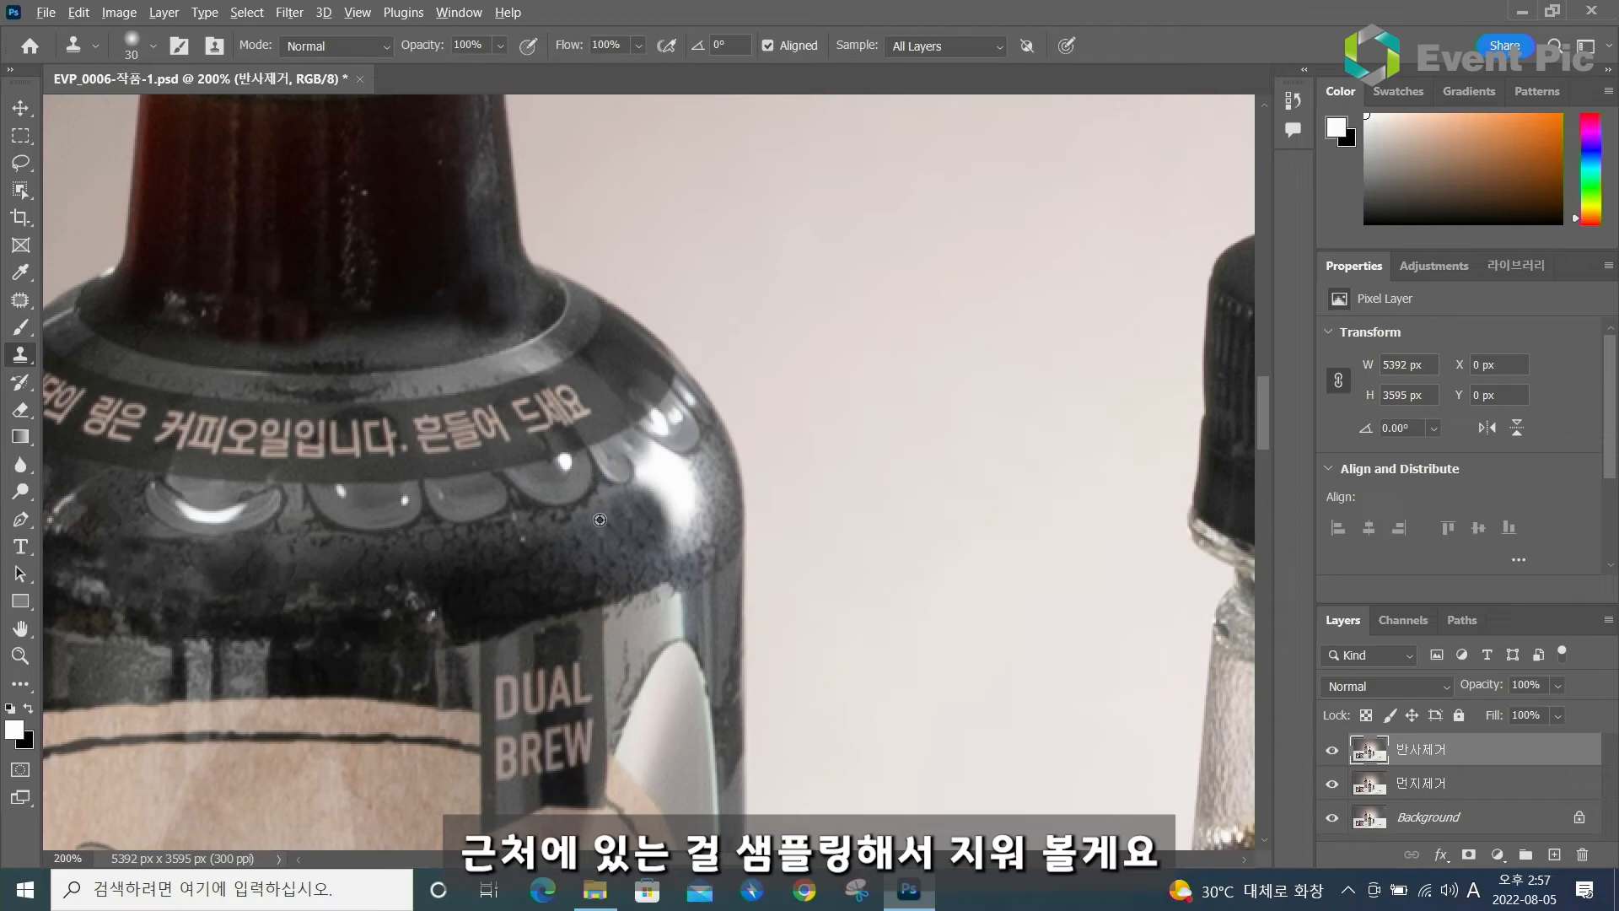
alt+click(596, 523)
mouse_move(606, 515)
mouse_down()
mouse_move(633, 556)
mouse_move(614, 553)
mouse_move(666, 530)
mouse_move(647, 502)
mouse_move(664, 476)
mouse_move(697, 470)
mouse_move(706, 521)
mouse_move(700, 476)
mouse_move(693, 519)
mouse_move(711, 491)
mouse_move(666, 522)
mouse_move(670, 539)
mouse_move(652, 472)
mouse_up()
alt+click(621, 564)
click(675, 551)
alt+click(718, 472)
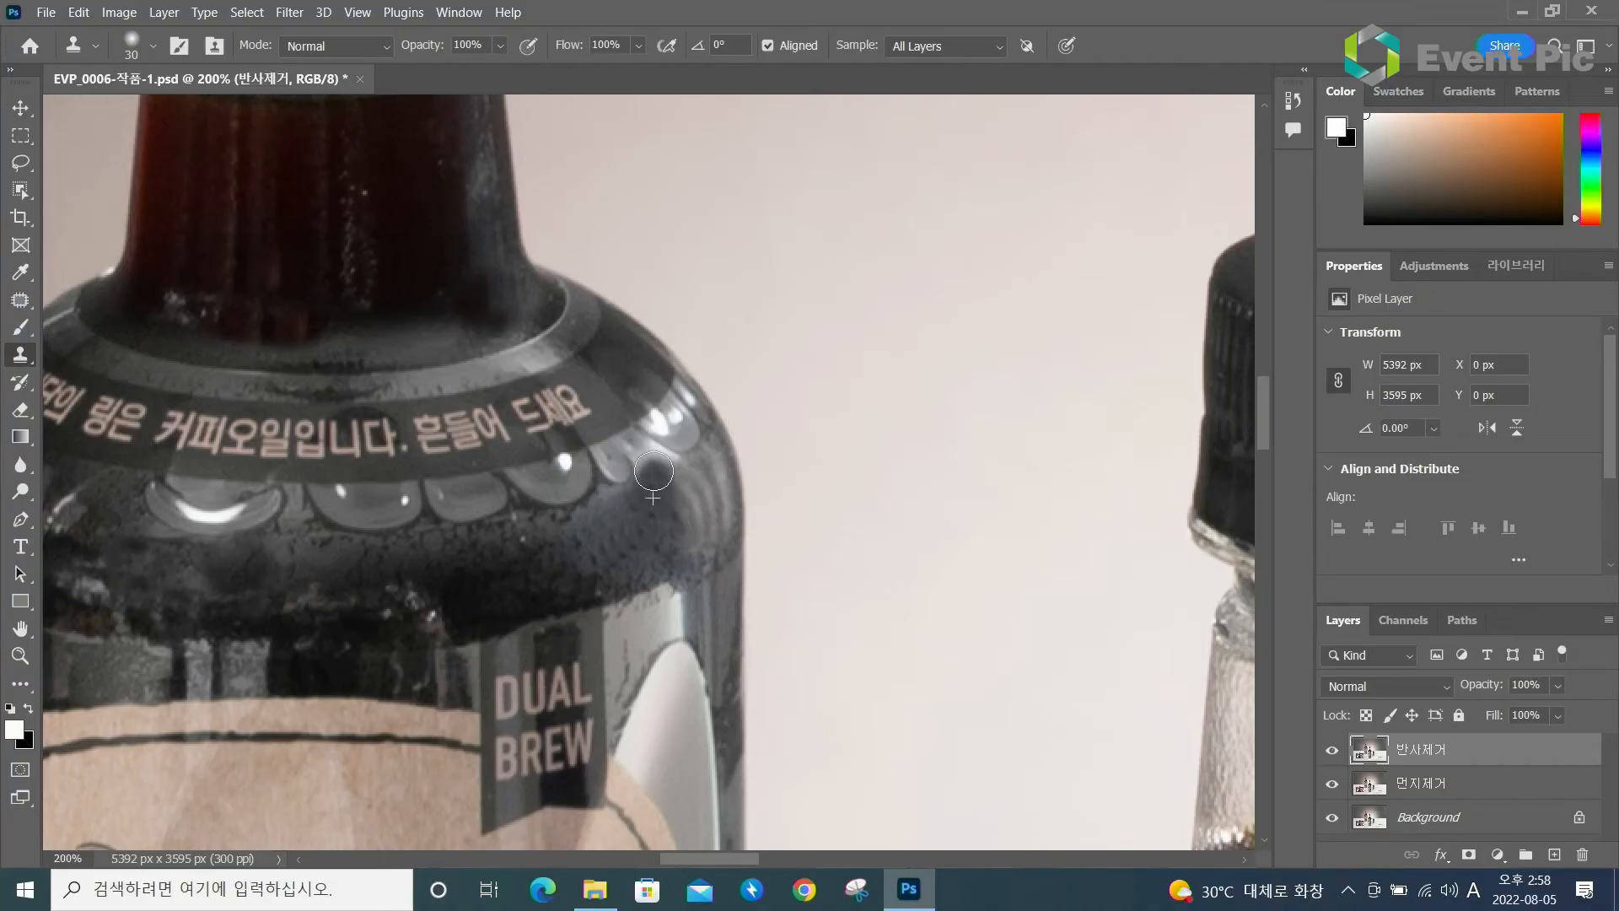
Set up a crop of the whole photo using W x H x Resolution at 24 cm by 16 cm and 300 px/in
key(ctrl+0)
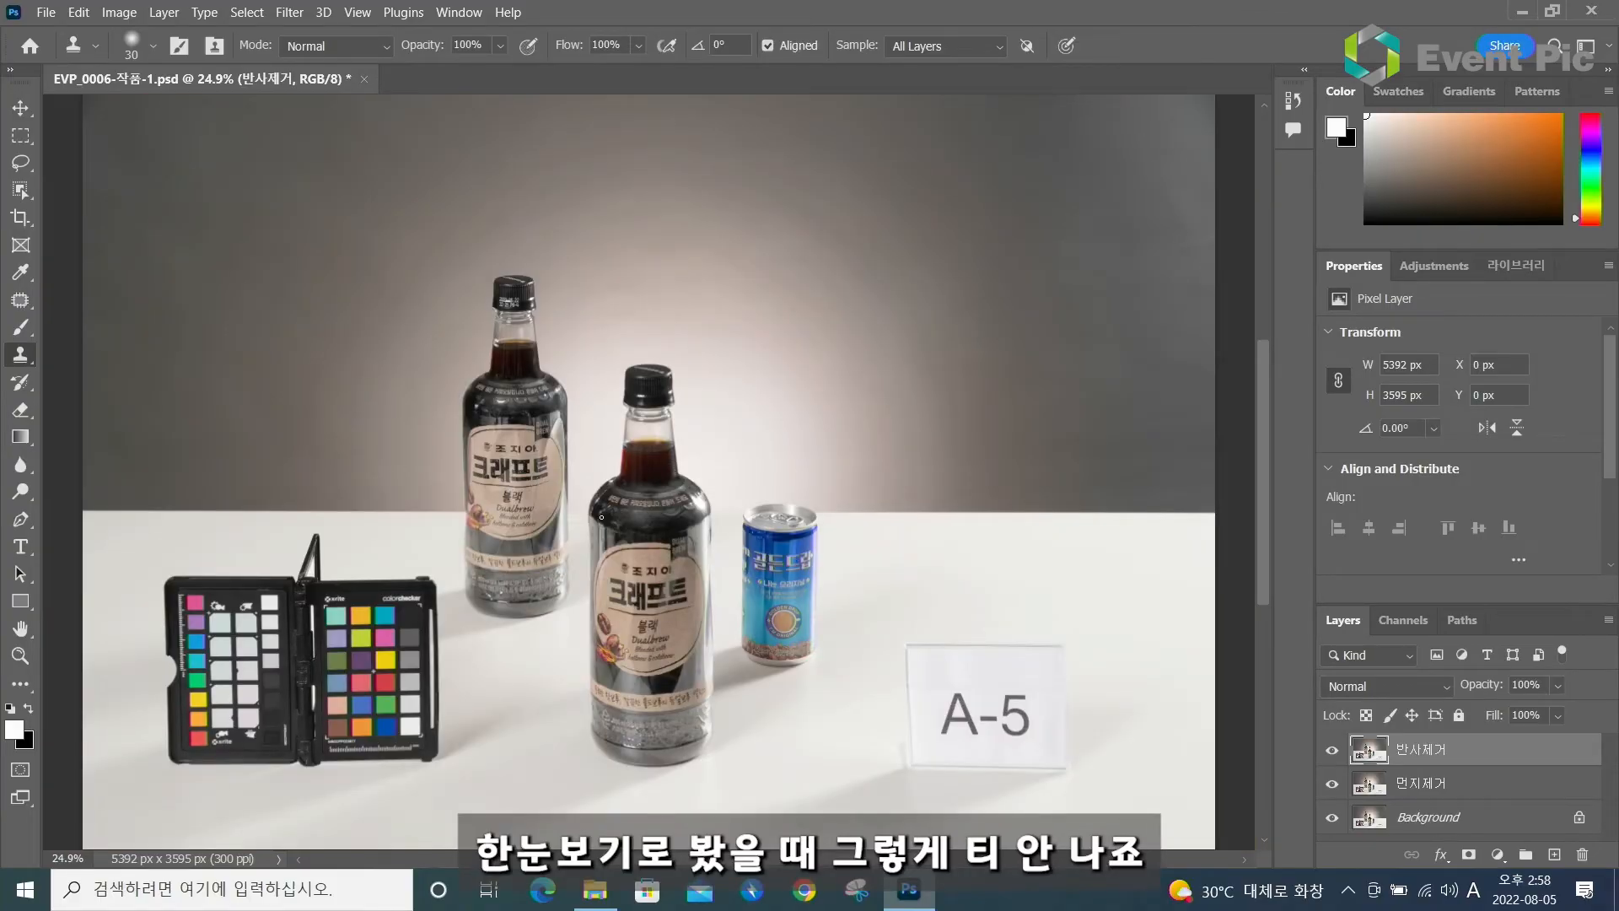
mouse_move(841, 629)
mouse_down()
mouse_move(832, 553)
mouse_move(858, 624)
mouse_up()
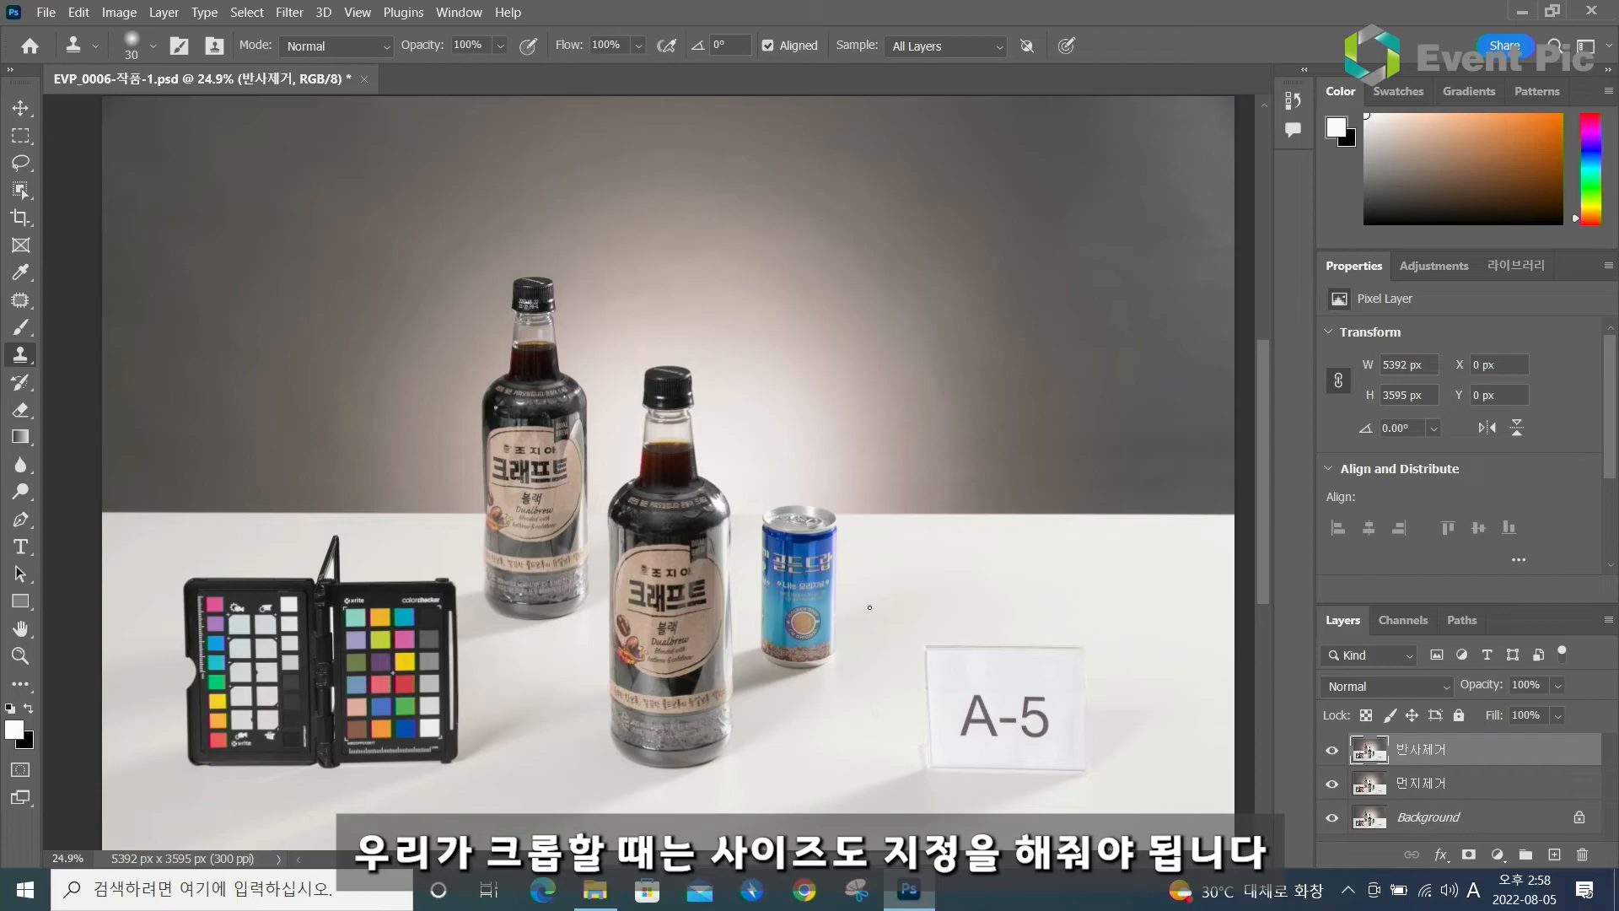
key(c)
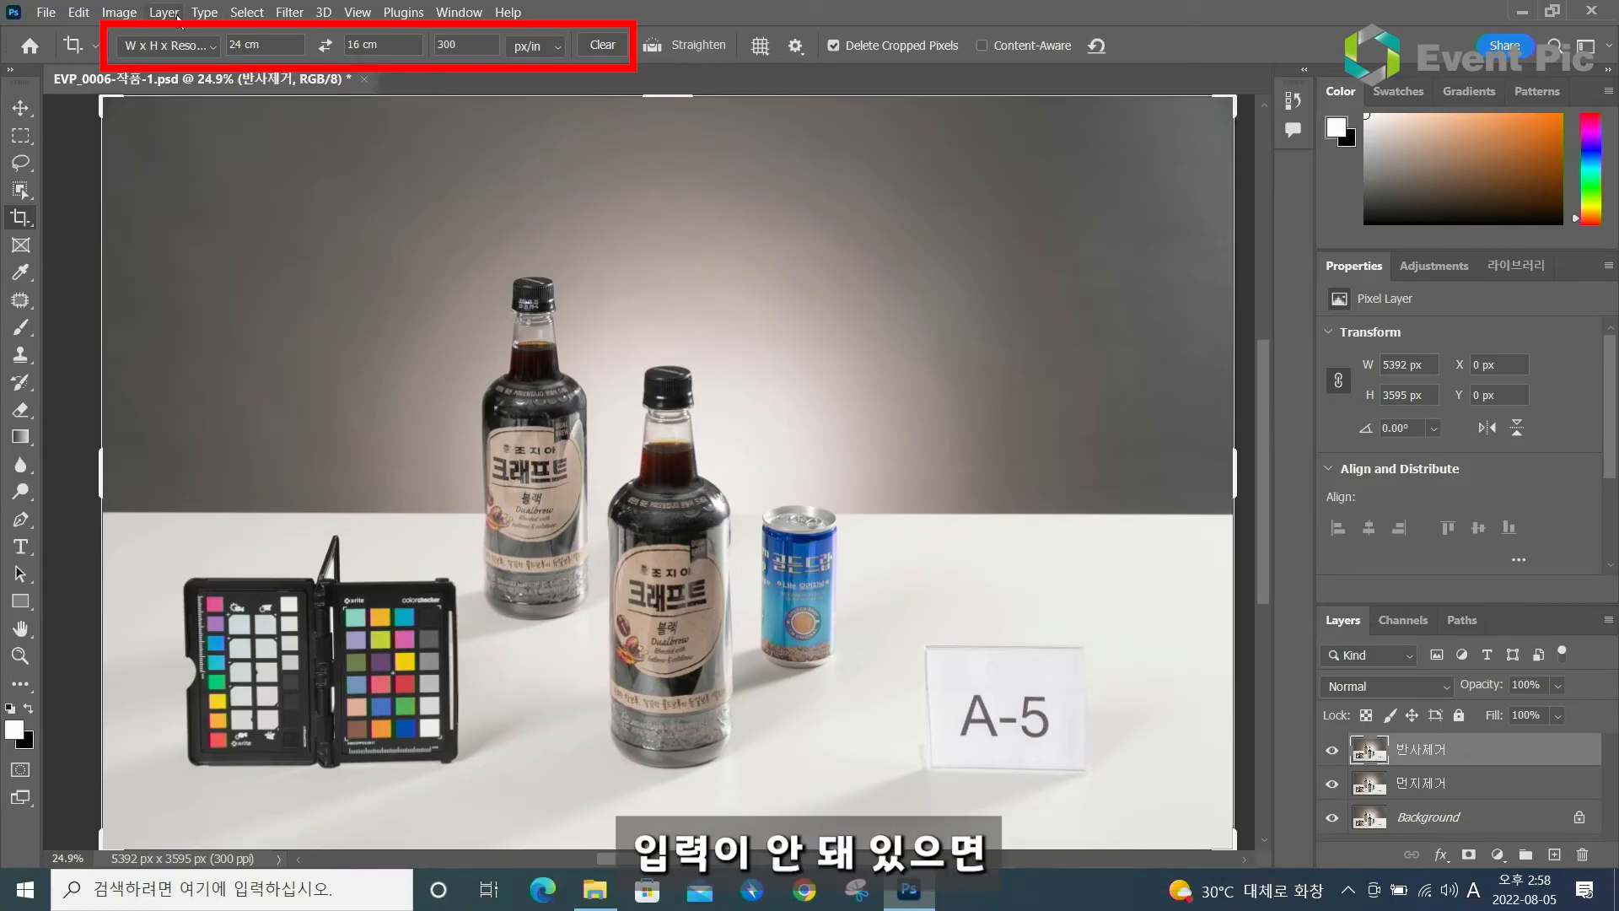
click(156, 43)
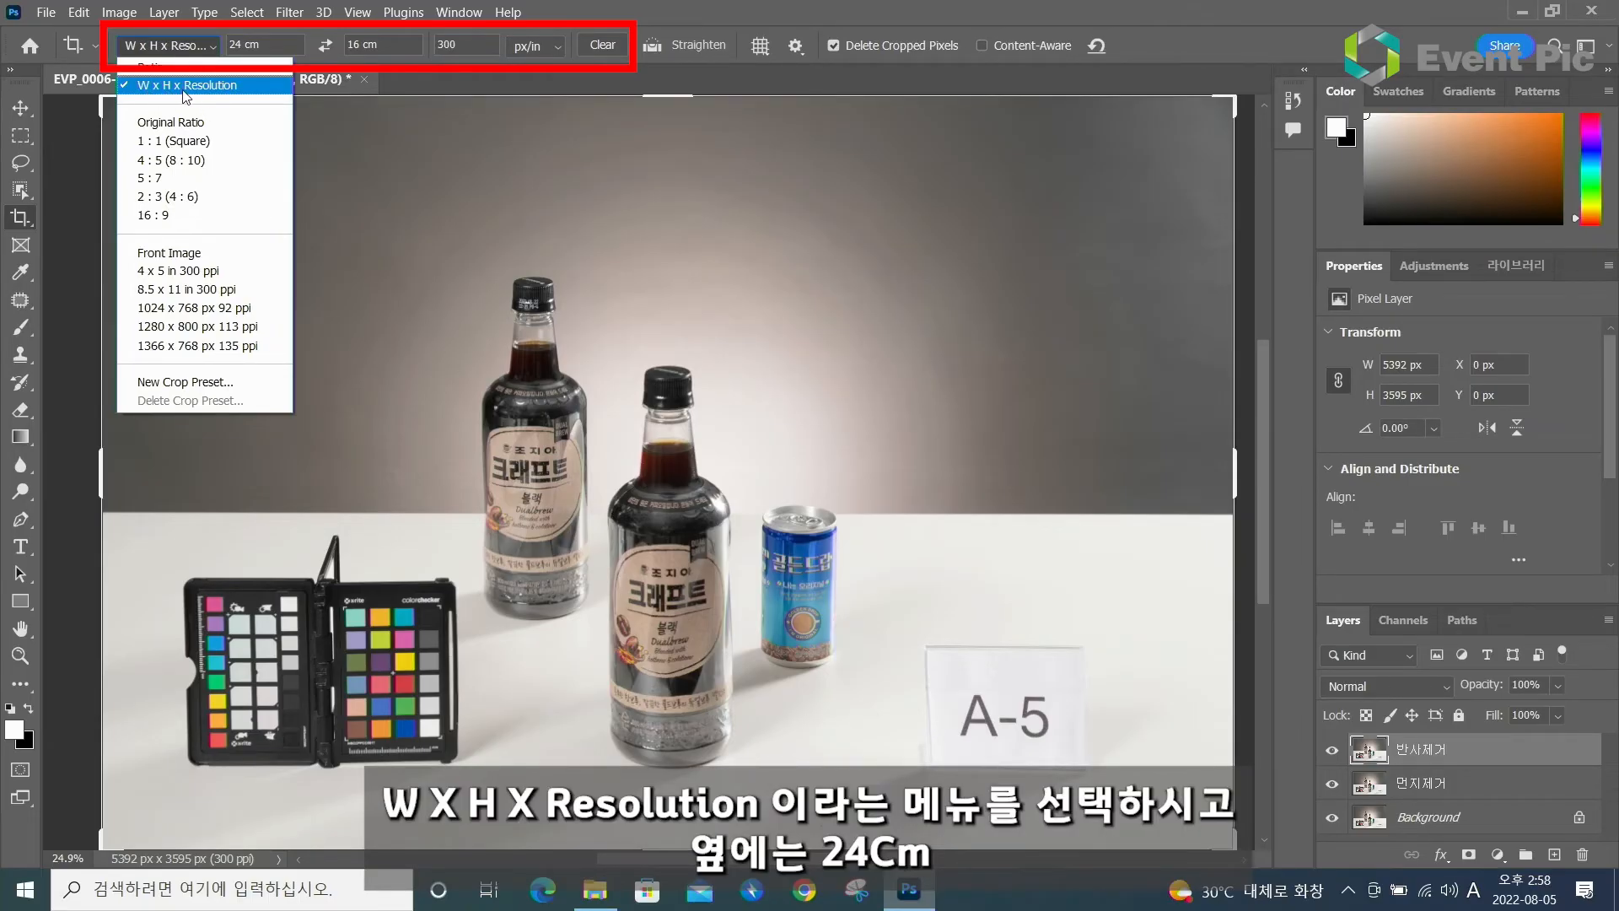
click(156, 86)
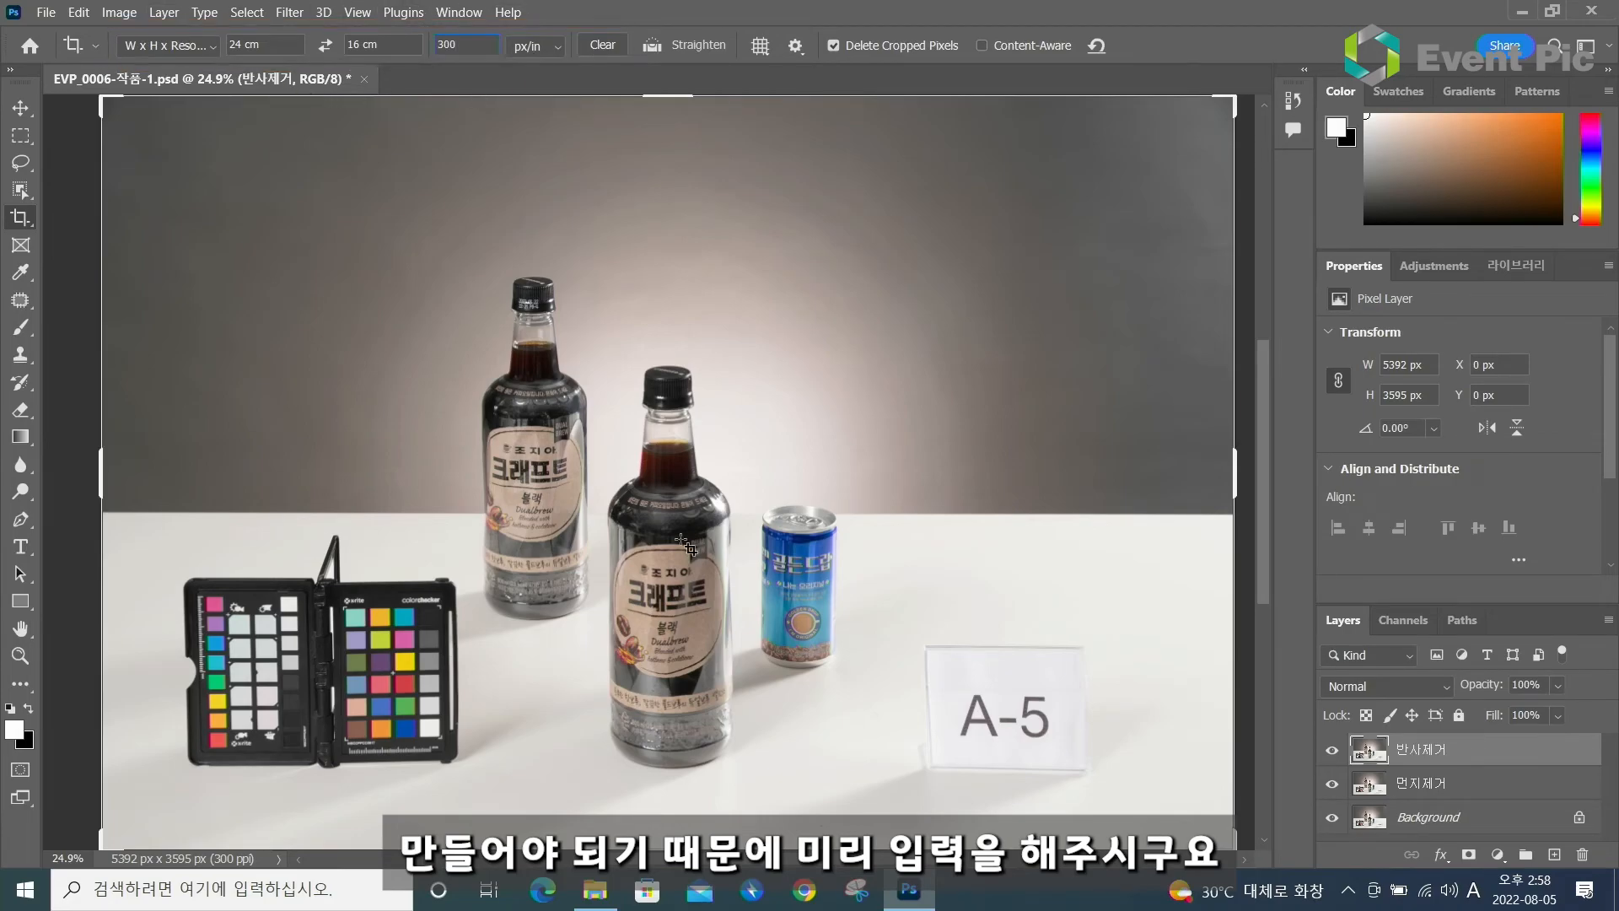
Crop the photo slightly tighter on all sides, framing the products around the centre with balanced left and right margins
drag(1242, 489, 1211, 478)
drag(983, 523, 971, 525)
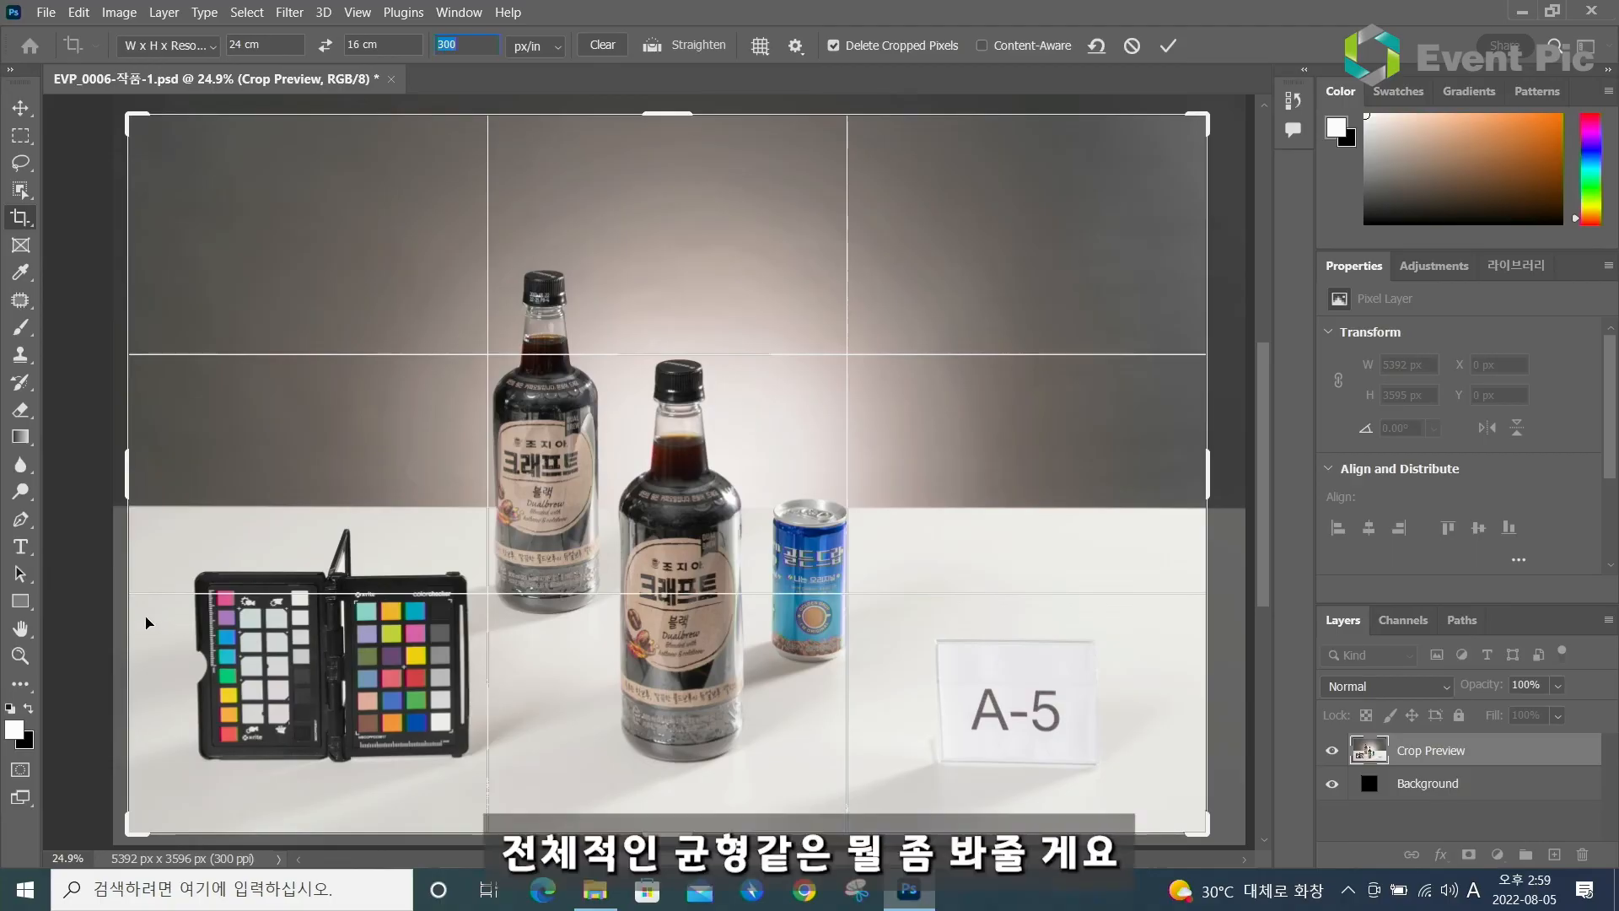
drag(1208, 484, 1203, 447)
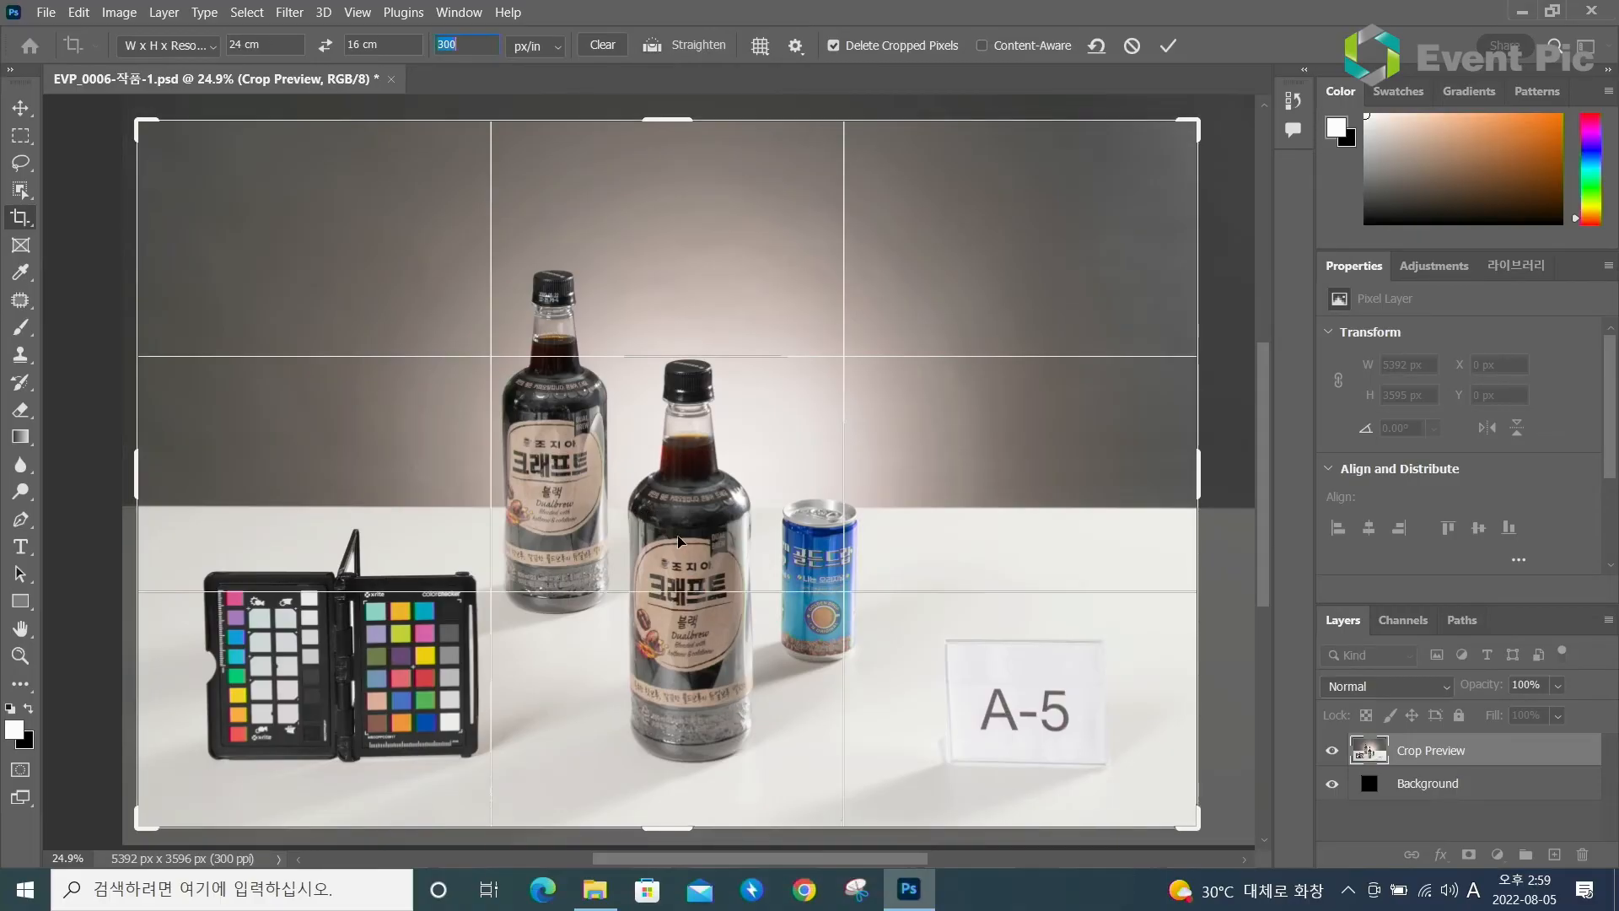
drag(691, 523, 690, 518)
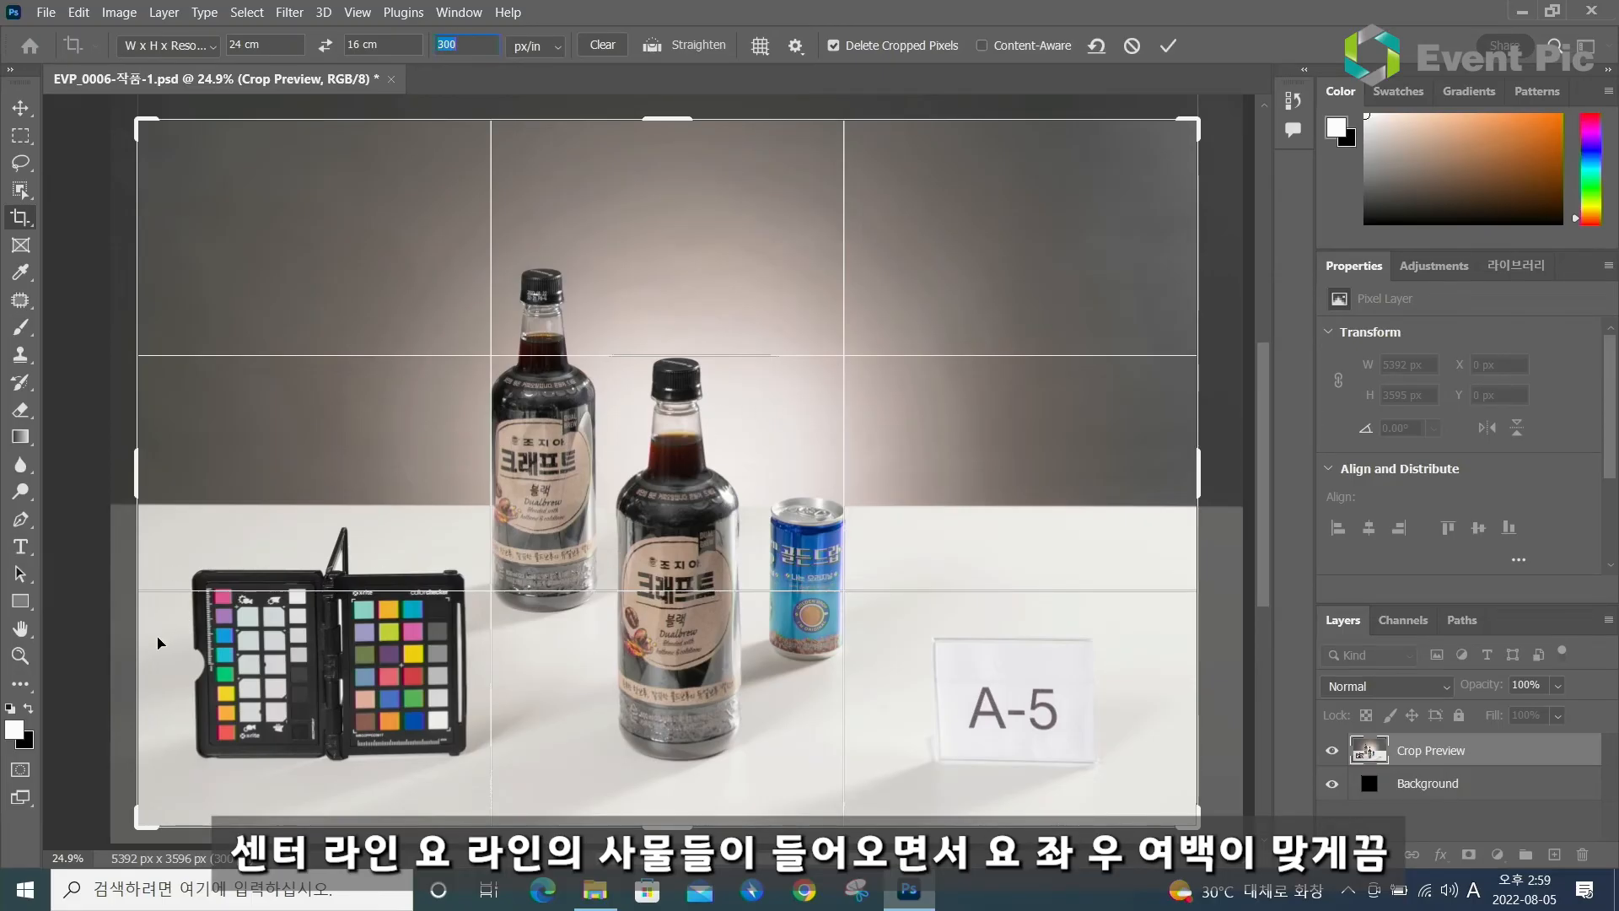
drag(1201, 478, 1183, 478)
drag(808, 533, 783, 530)
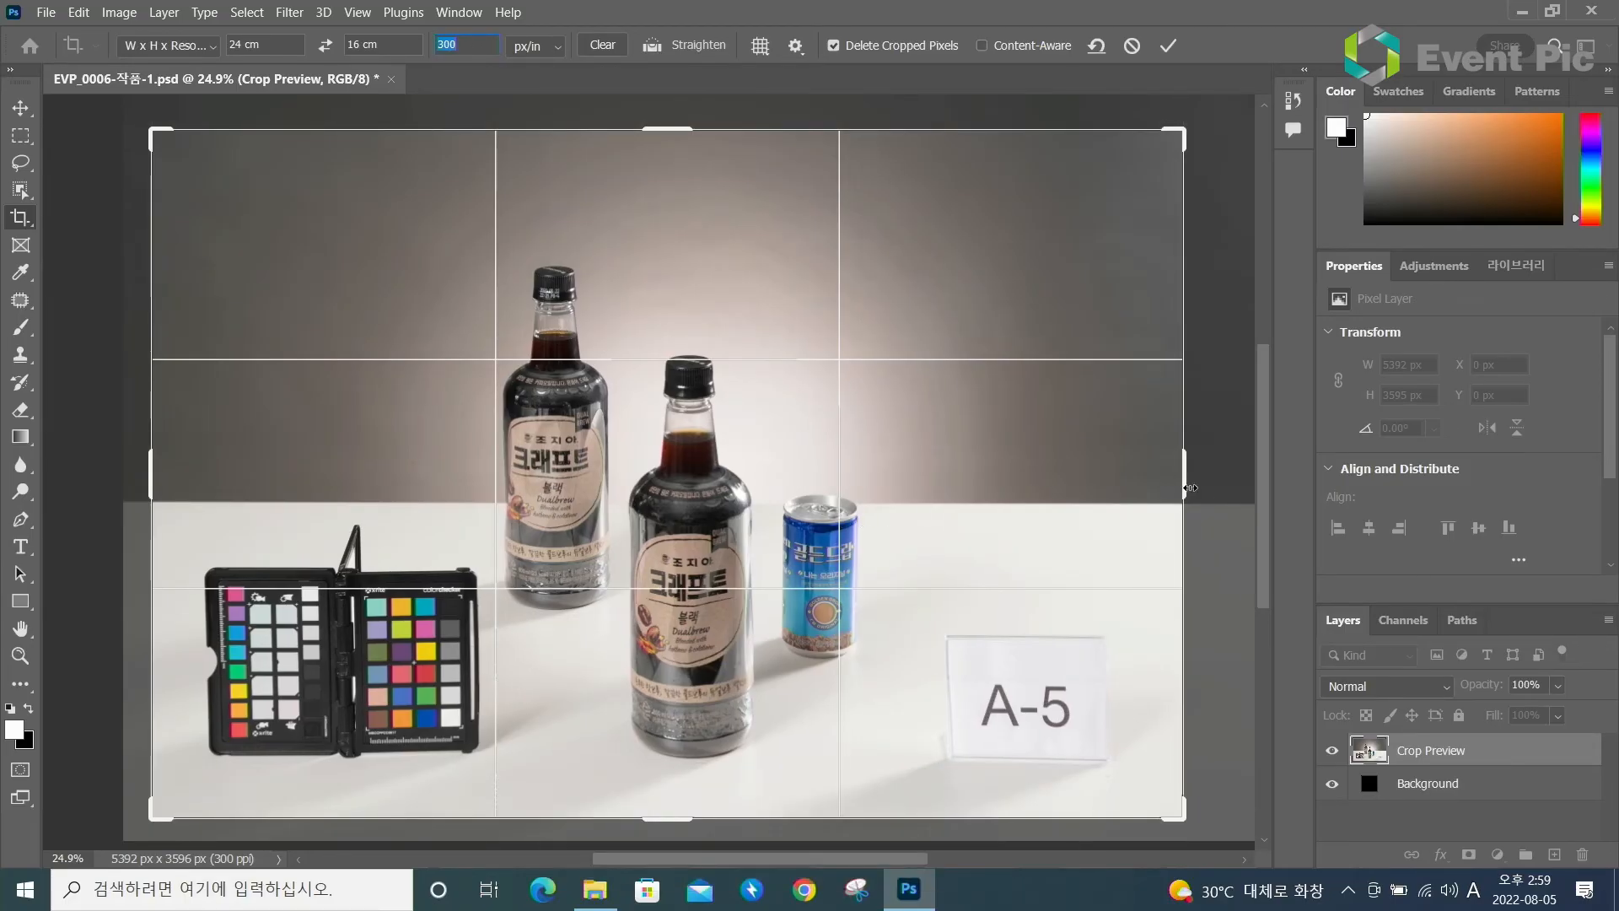
drag(1190, 488, 1181, 487)
drag(950, 515, 944, 521)
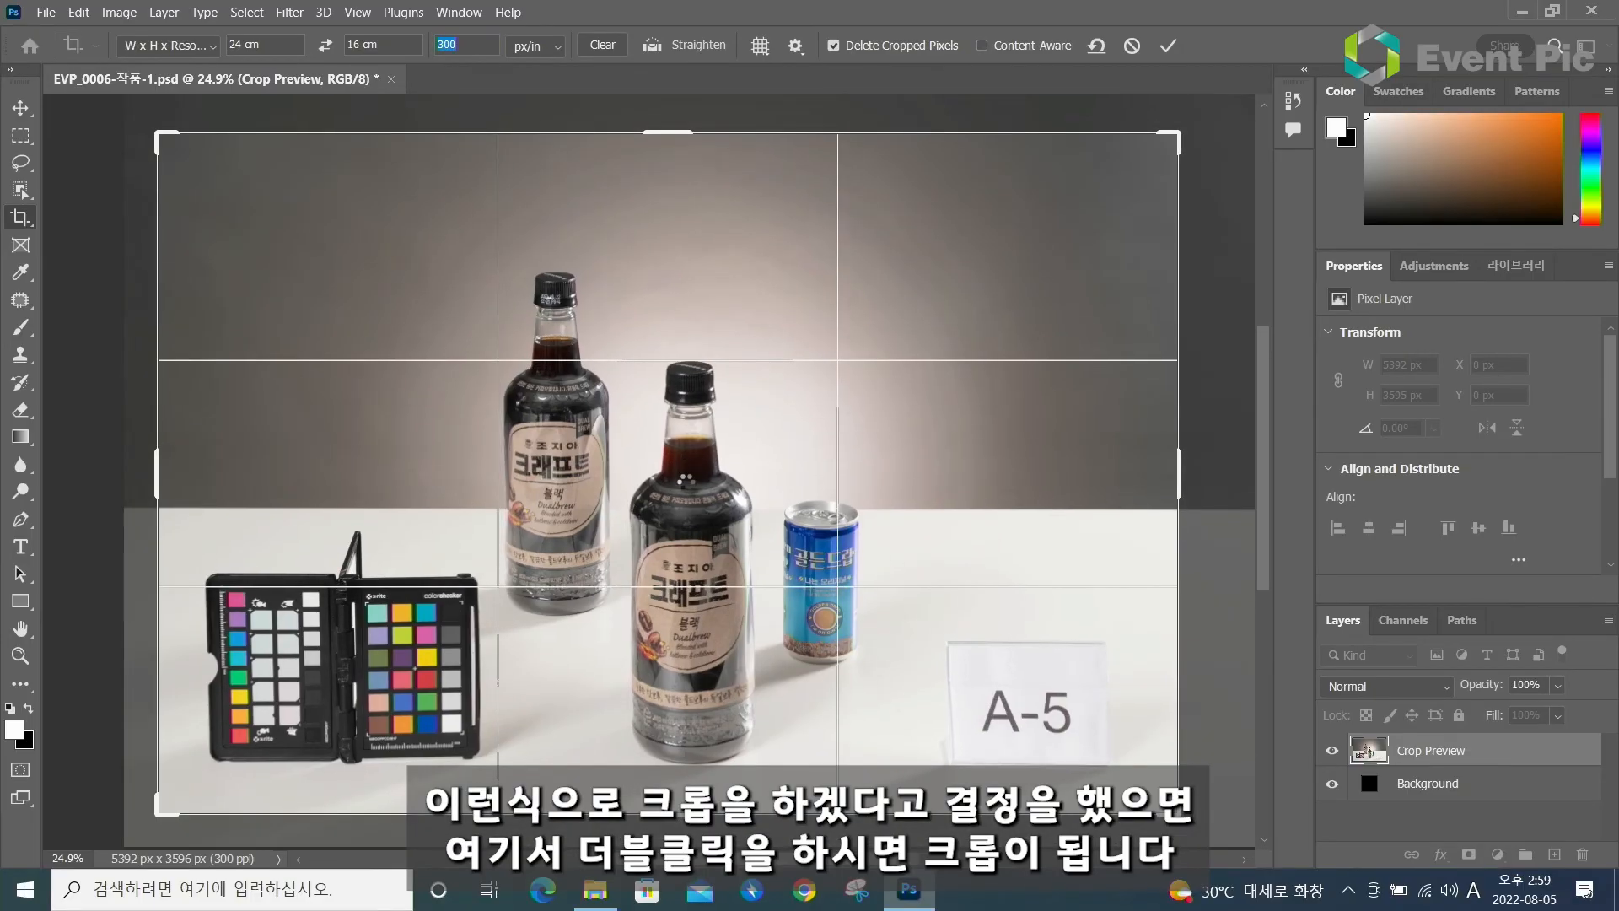
double_click(687, 483)
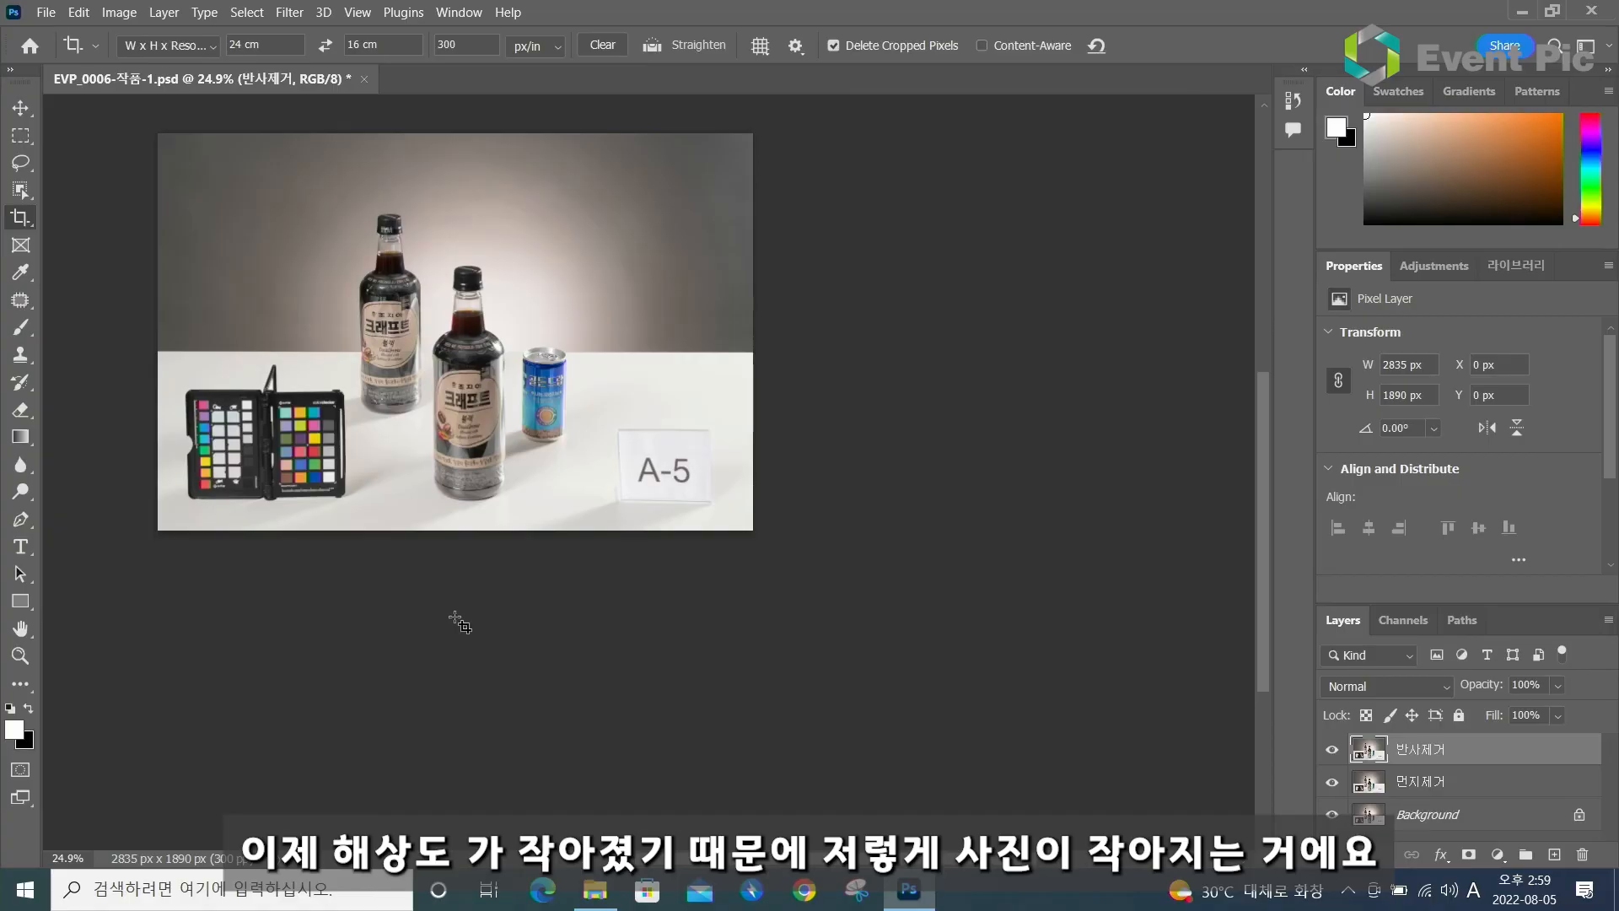
key(ctrl+0)
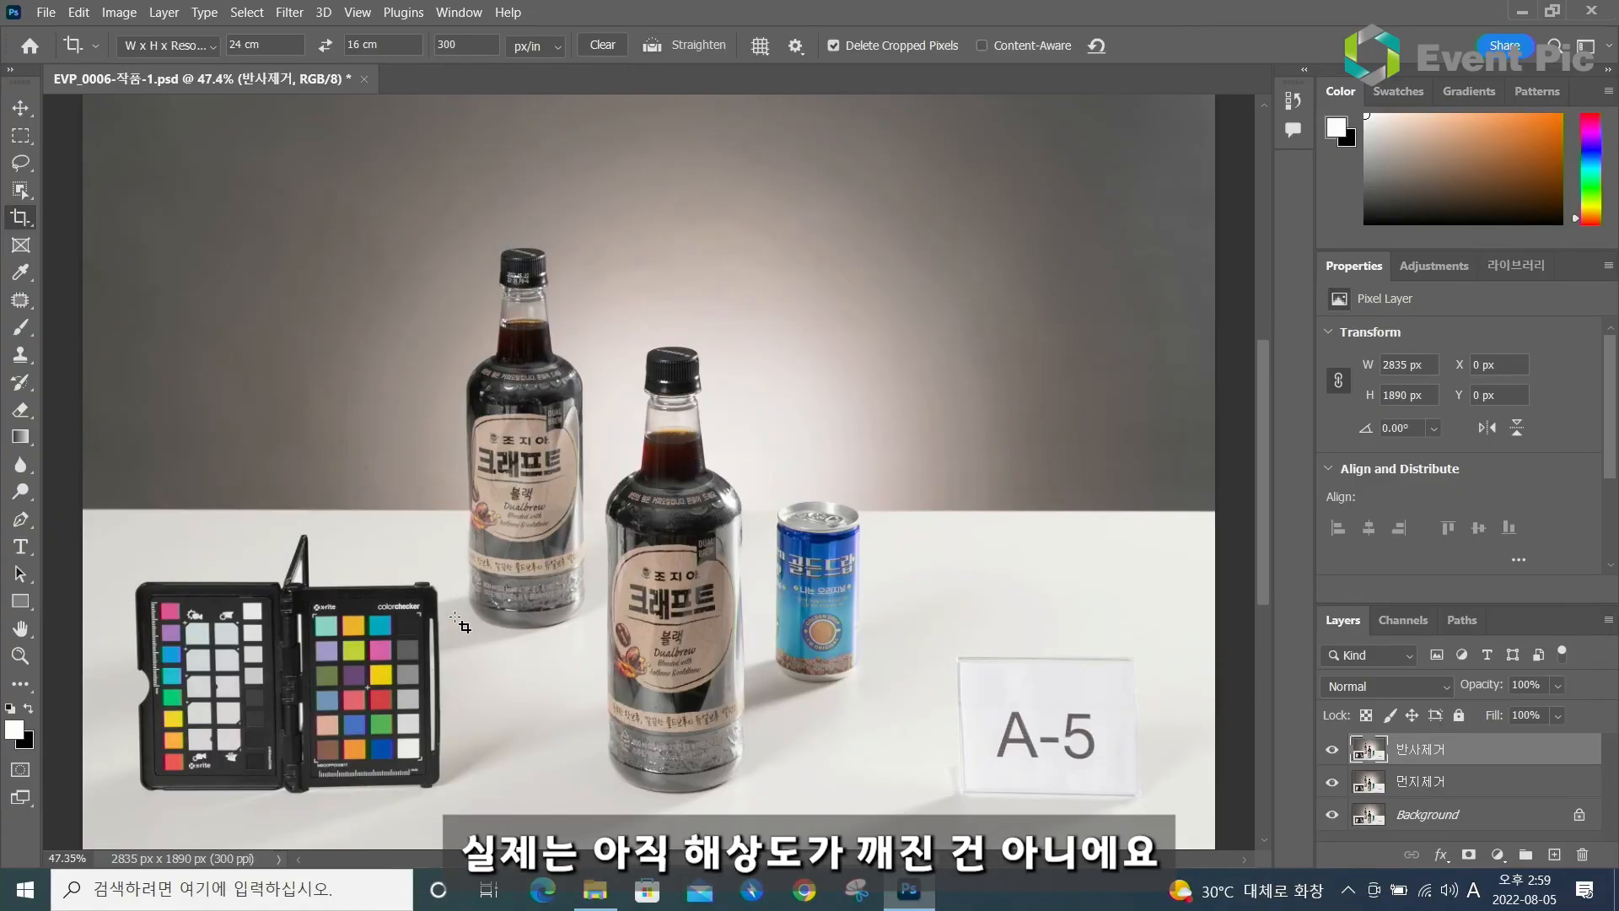